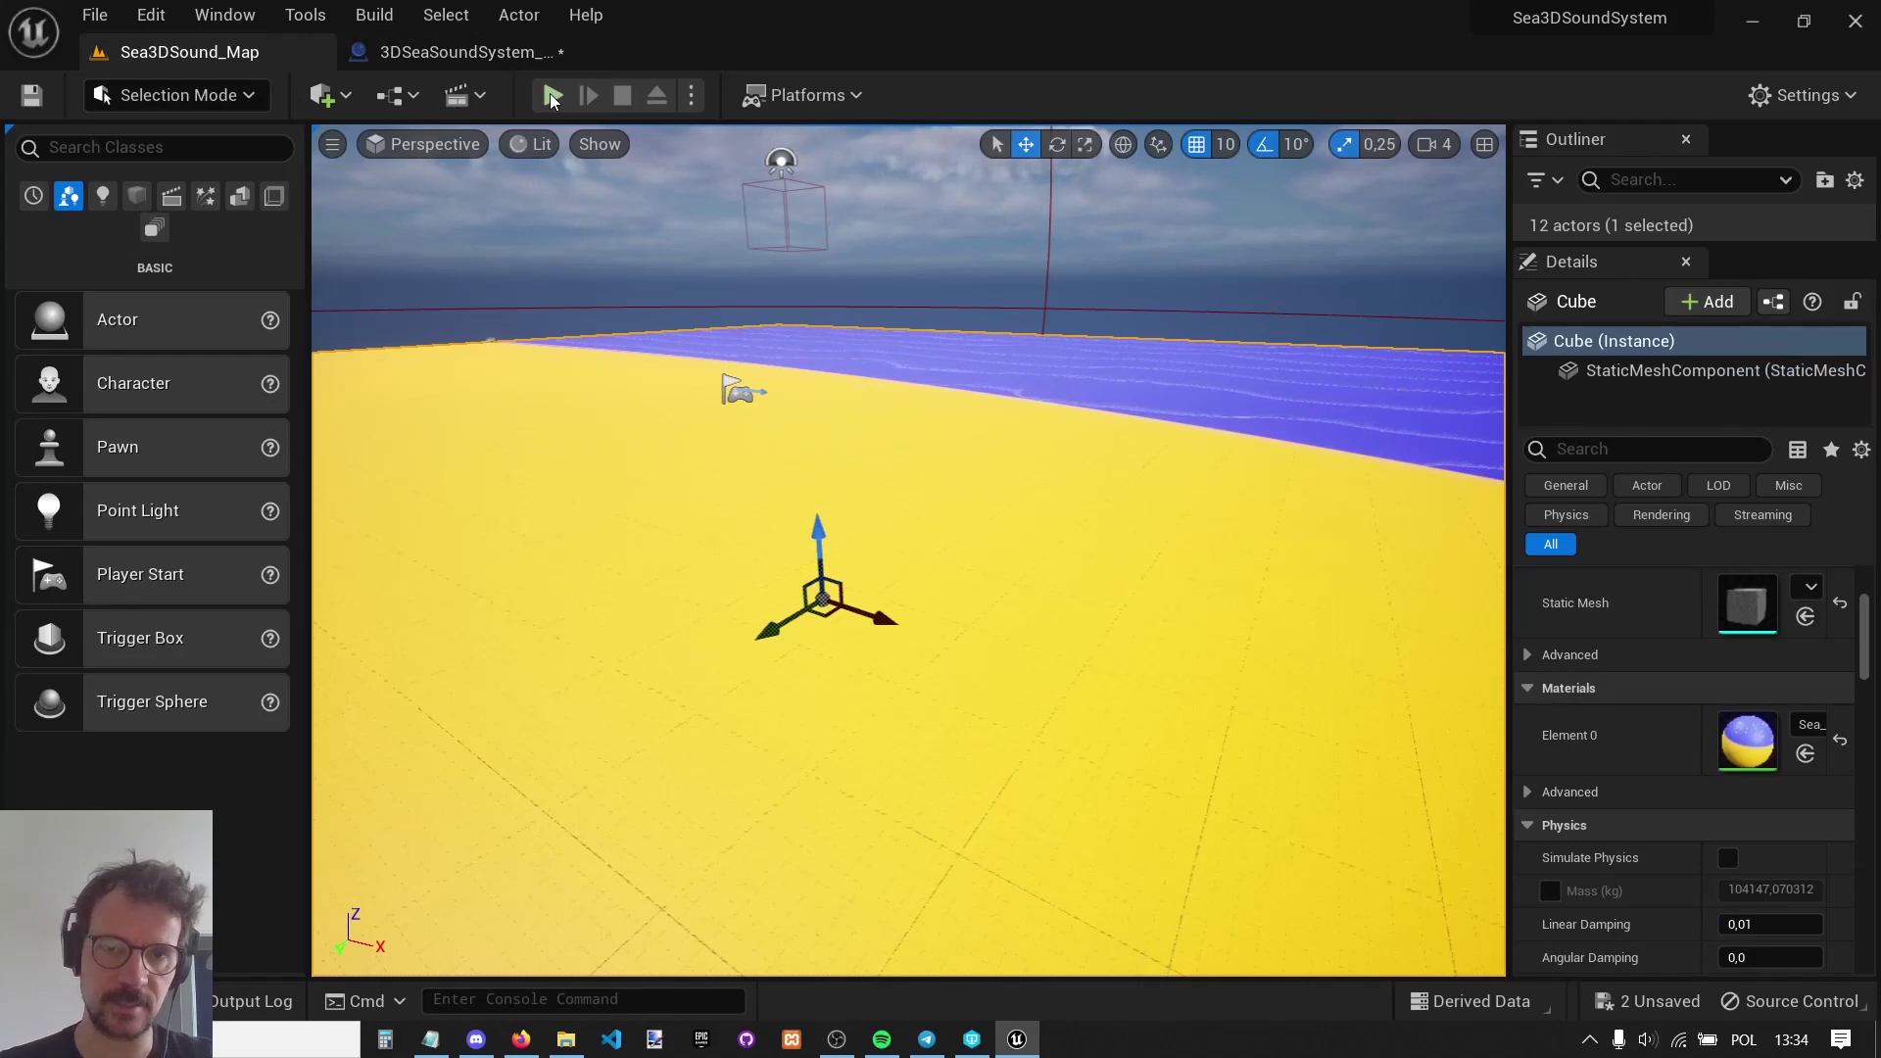
Play-test the level and run the character around the sand near the shoreline to hear the sea sounds.
{"action": "key", "text": "alt+p"}
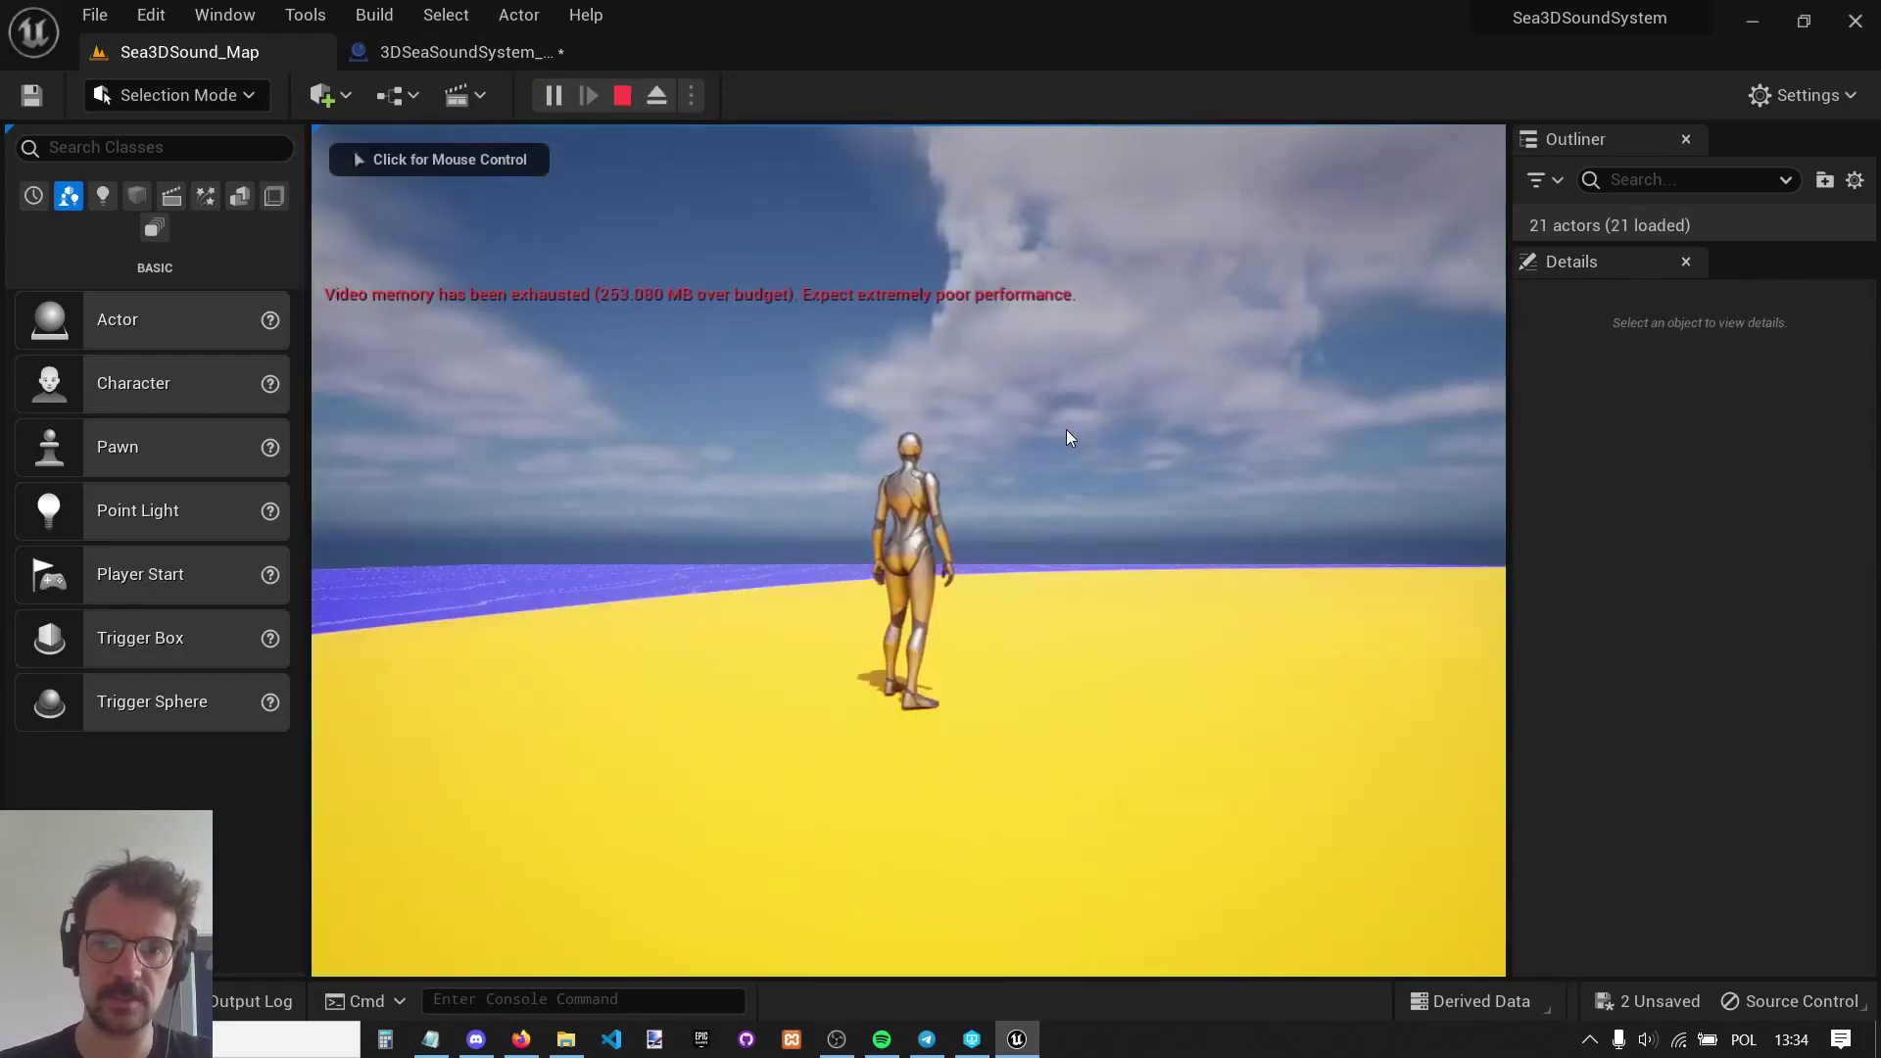
{"action": "key", "text": "d"}
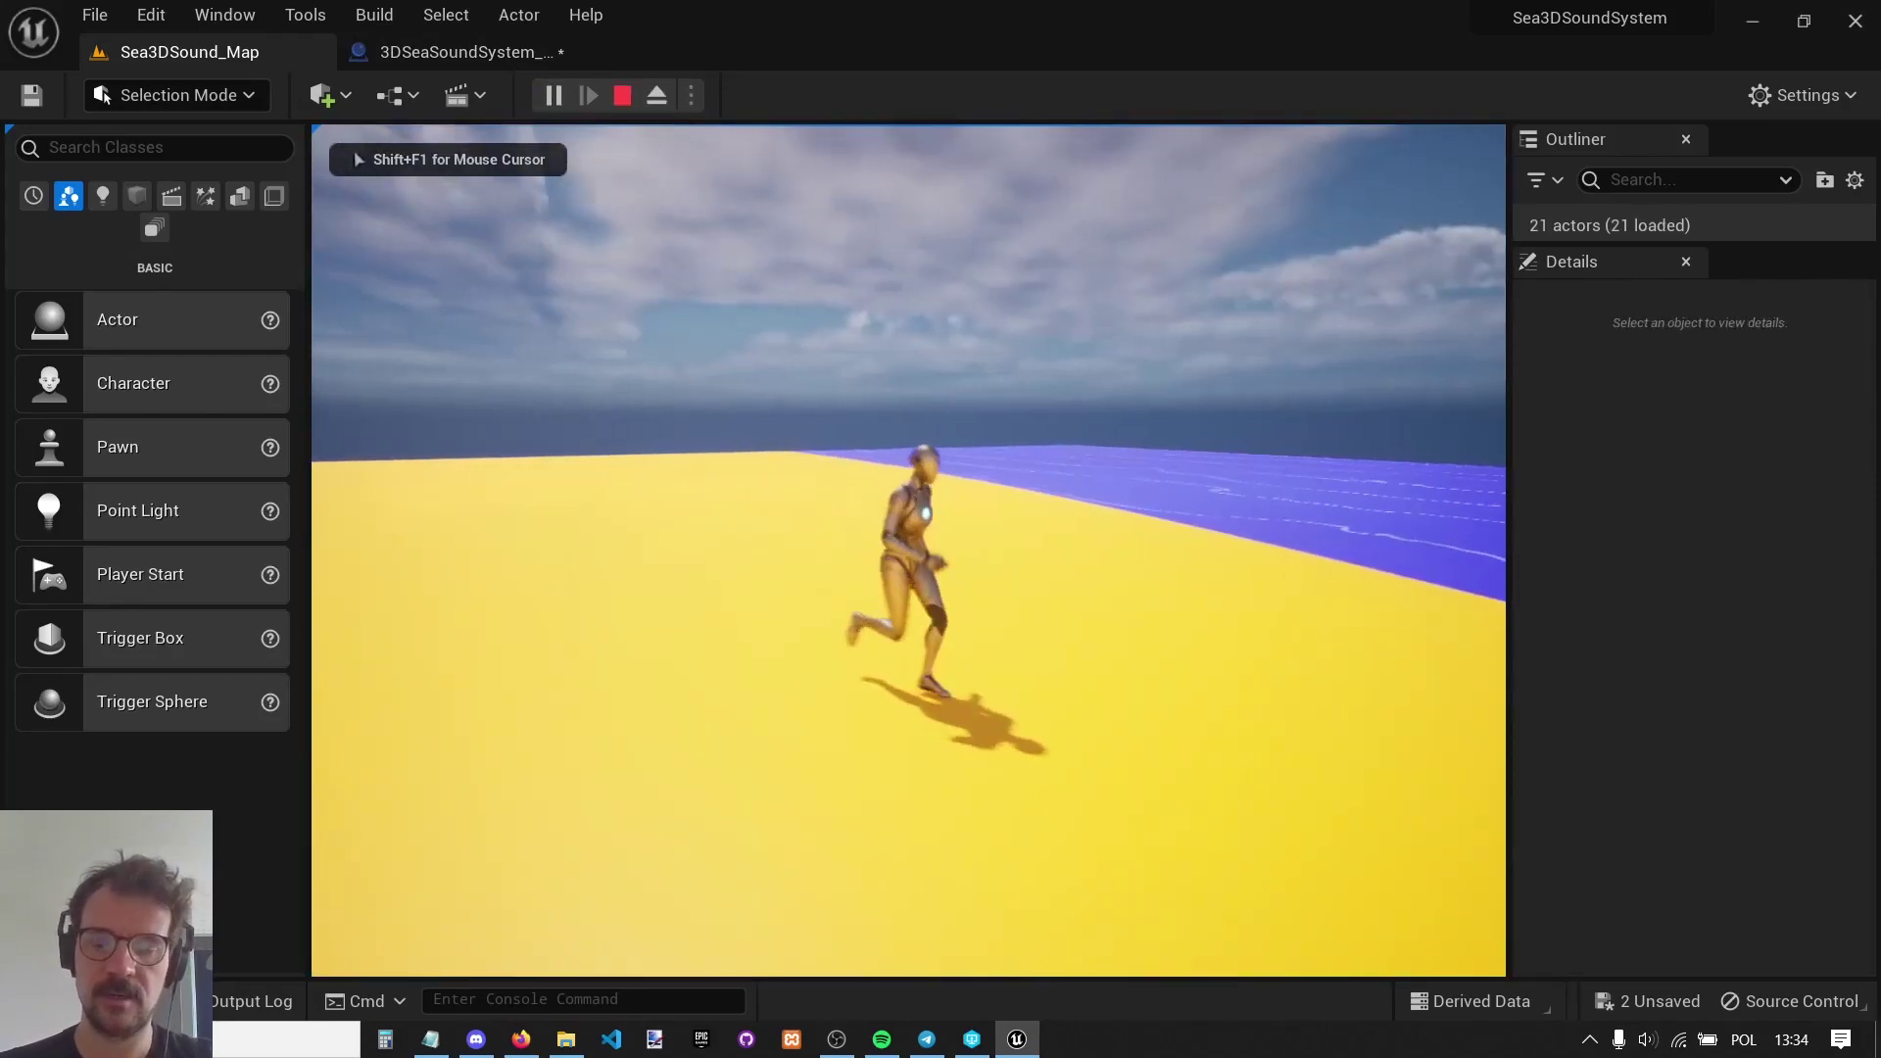
{"action": "key", "text": "a"}
{"action": "key", "text": "d"}
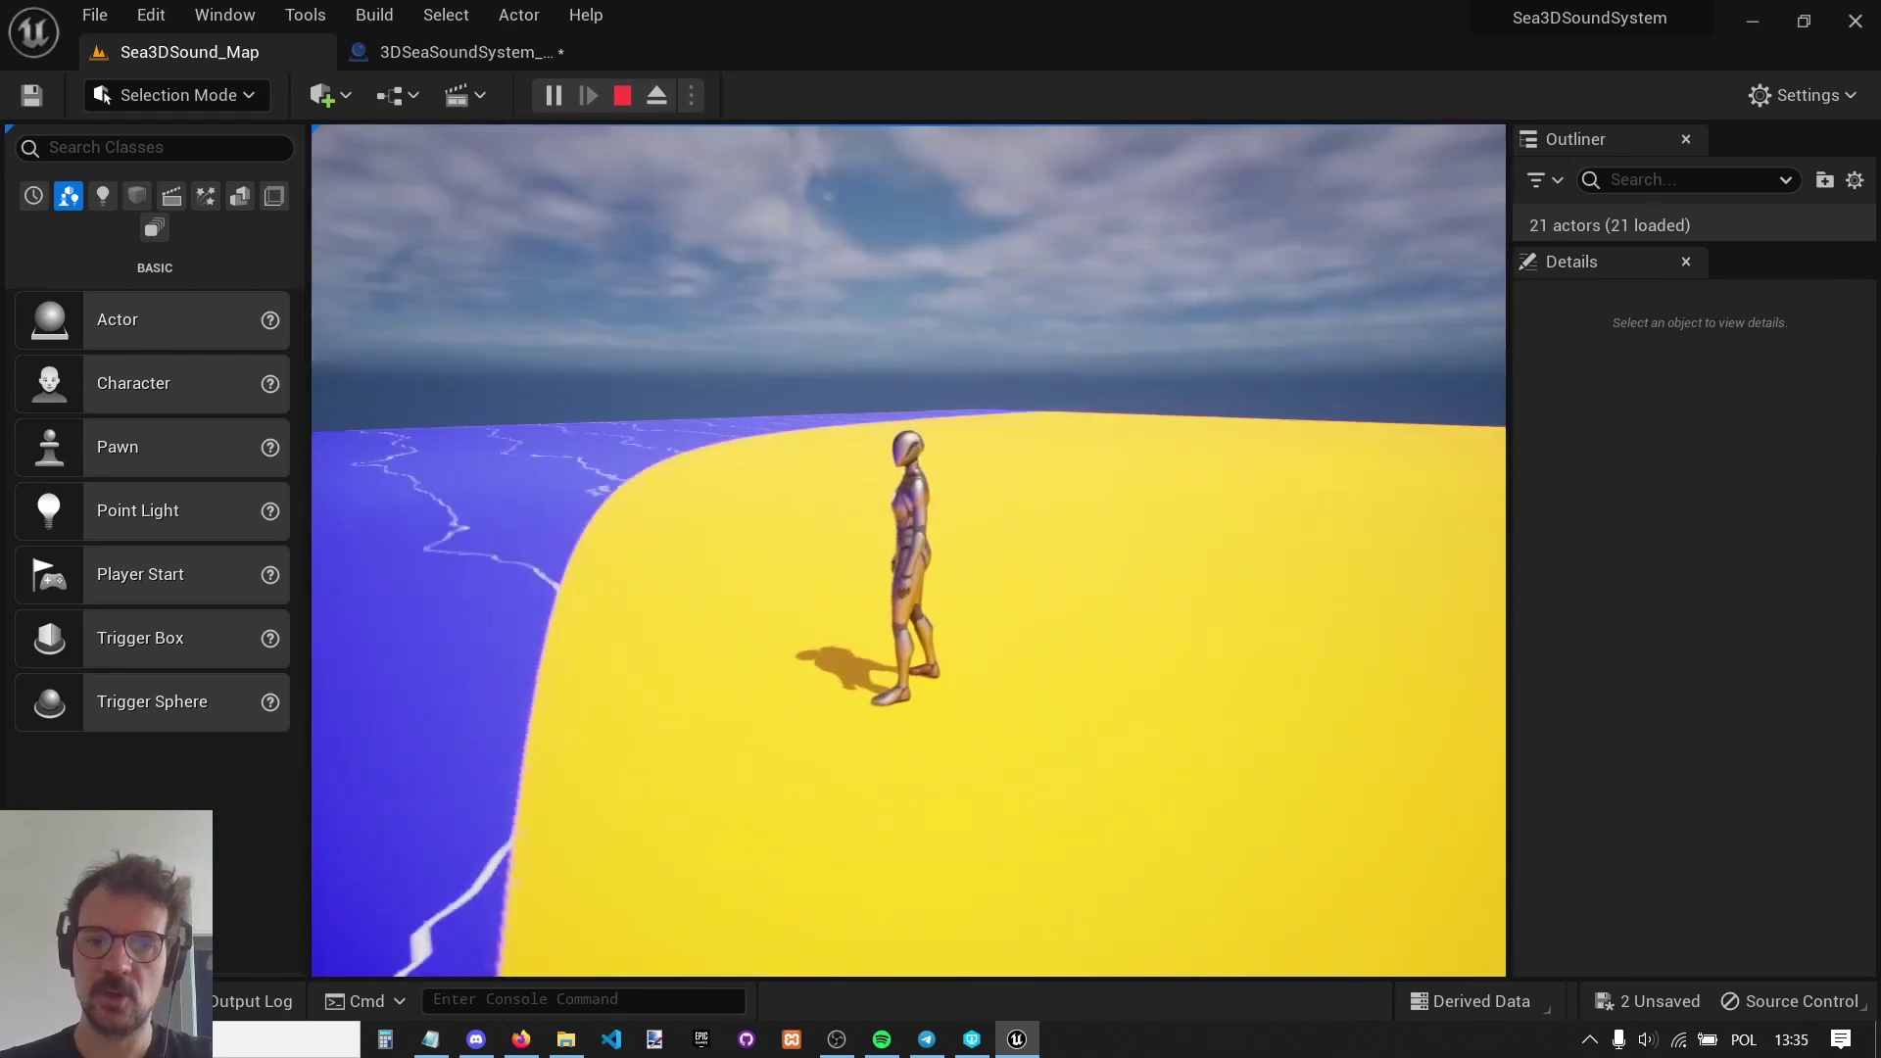
{"action": "key", "text": "w"}
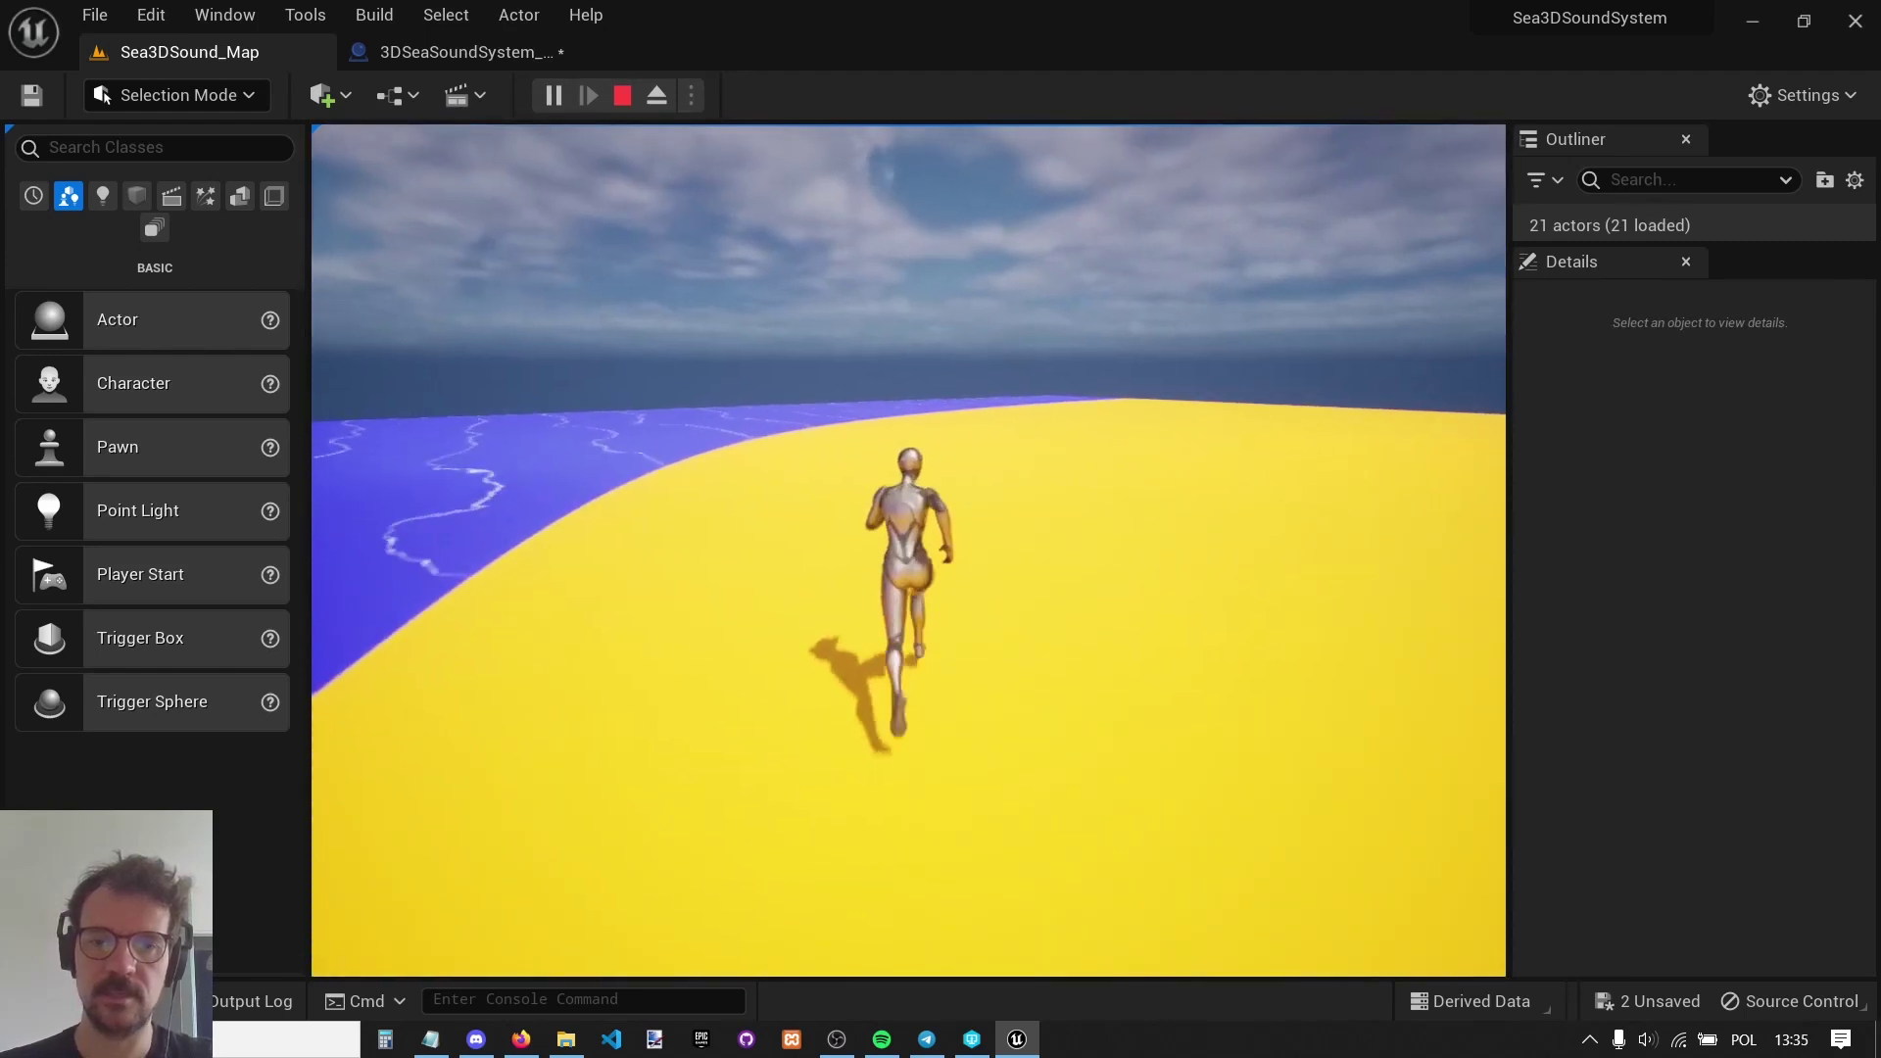
{"action": "key", "text": "a"}
{"action": "key", "text": "d"}
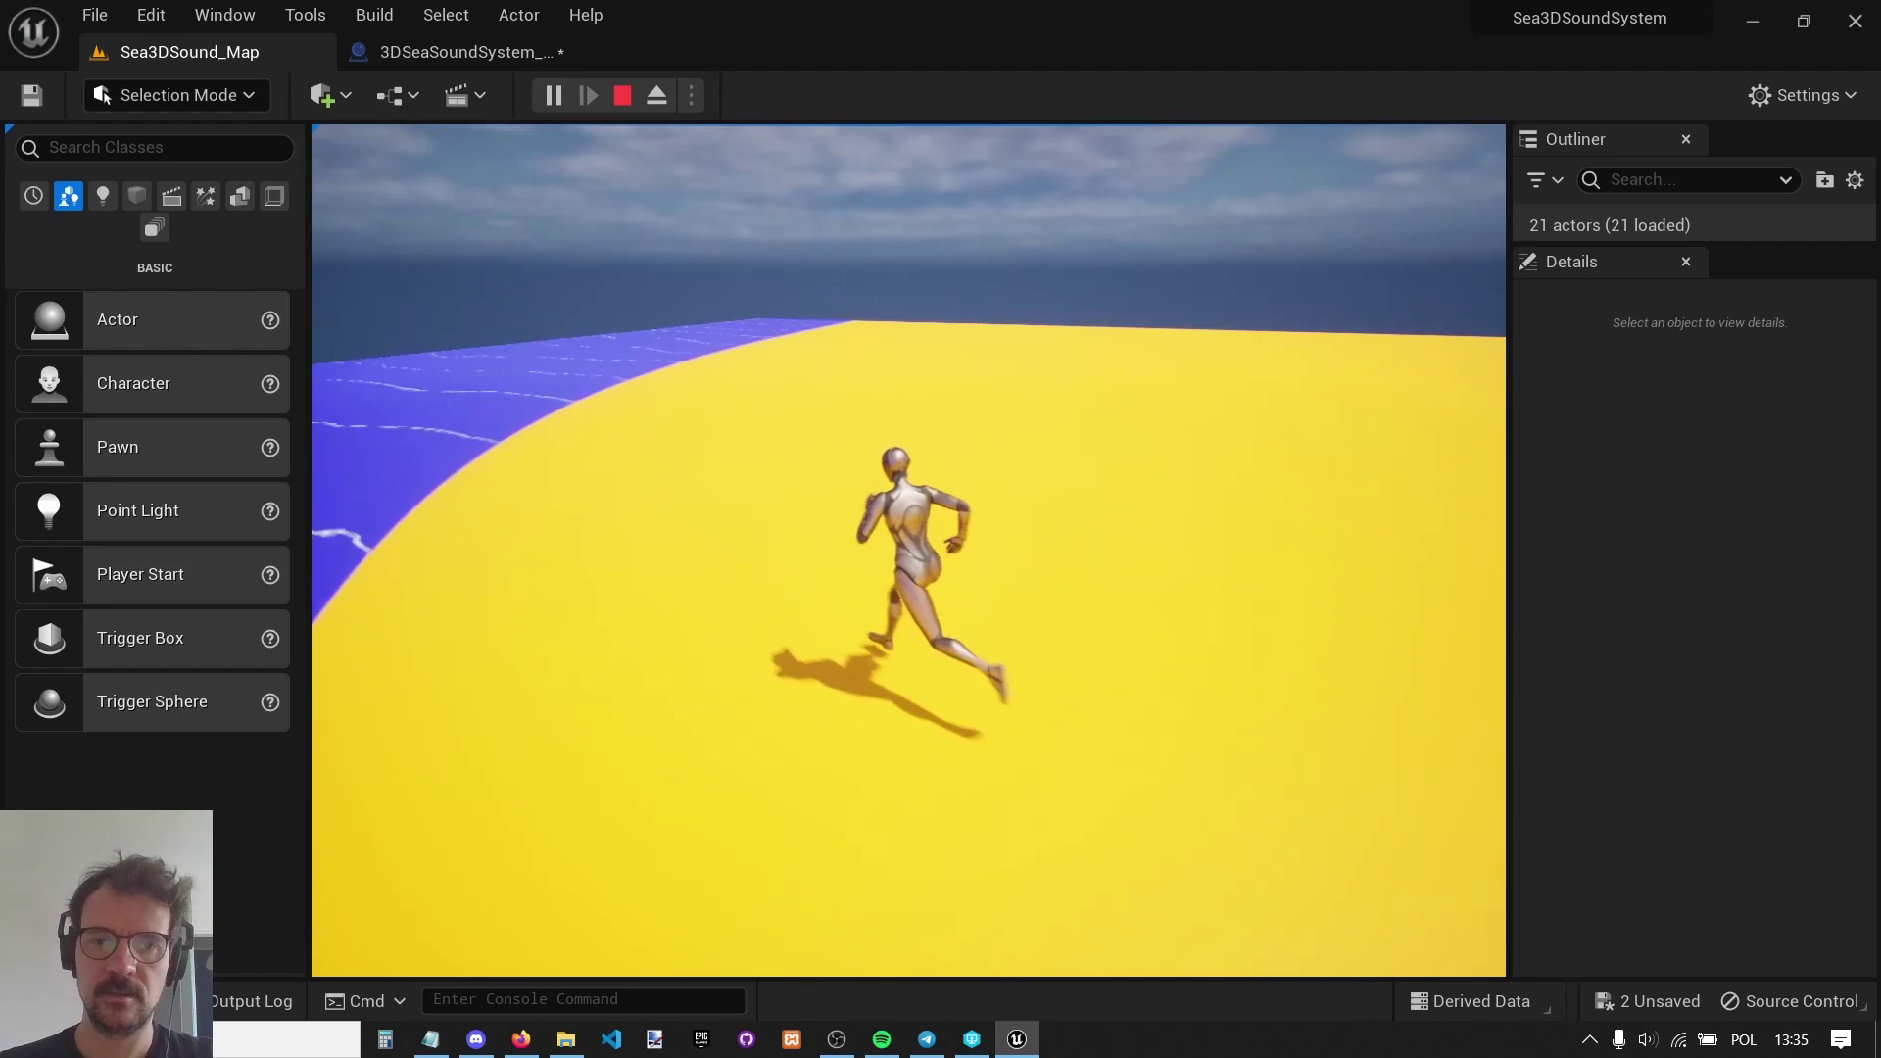
{"action": "key", "text": "a"}
{"action": "key", "text": "d"}
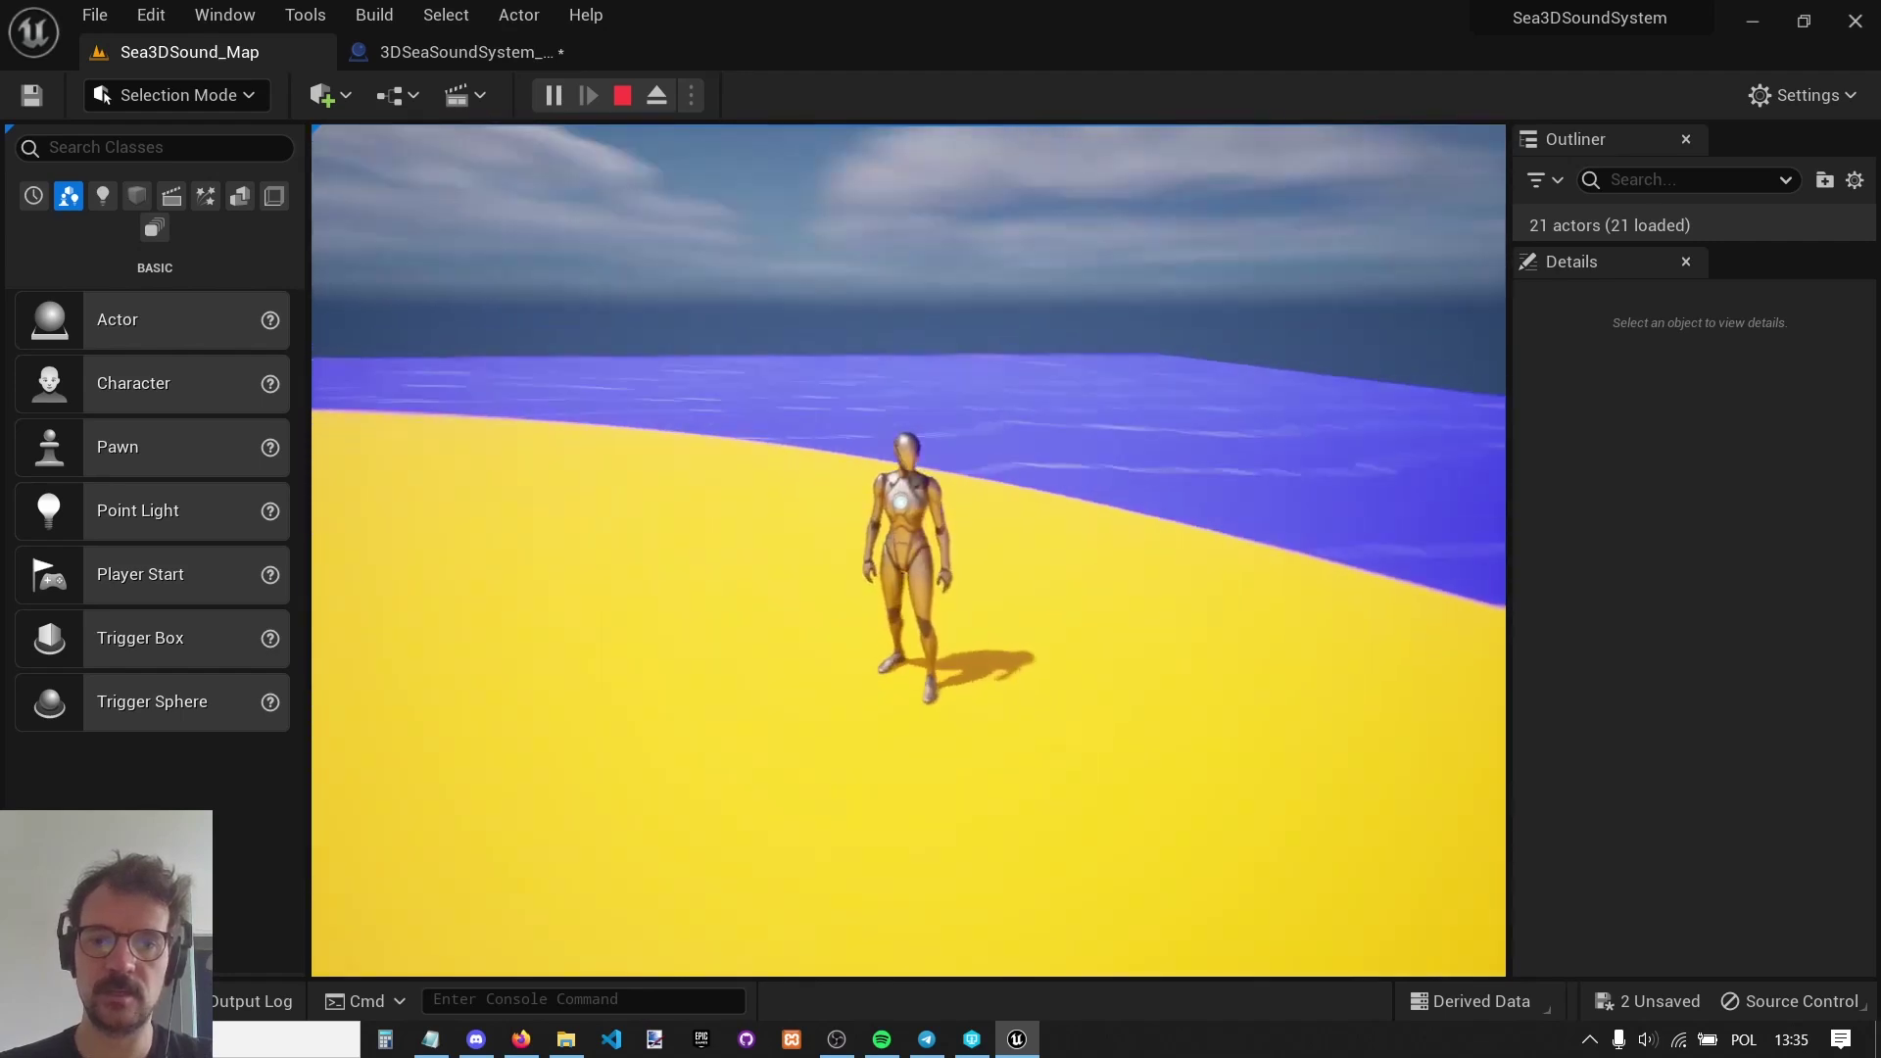
Move the character to the water's edge and back onto the sand, and end the play test.
{"action": "key", "text": "s"}
{"action": "key", "text": "d"}
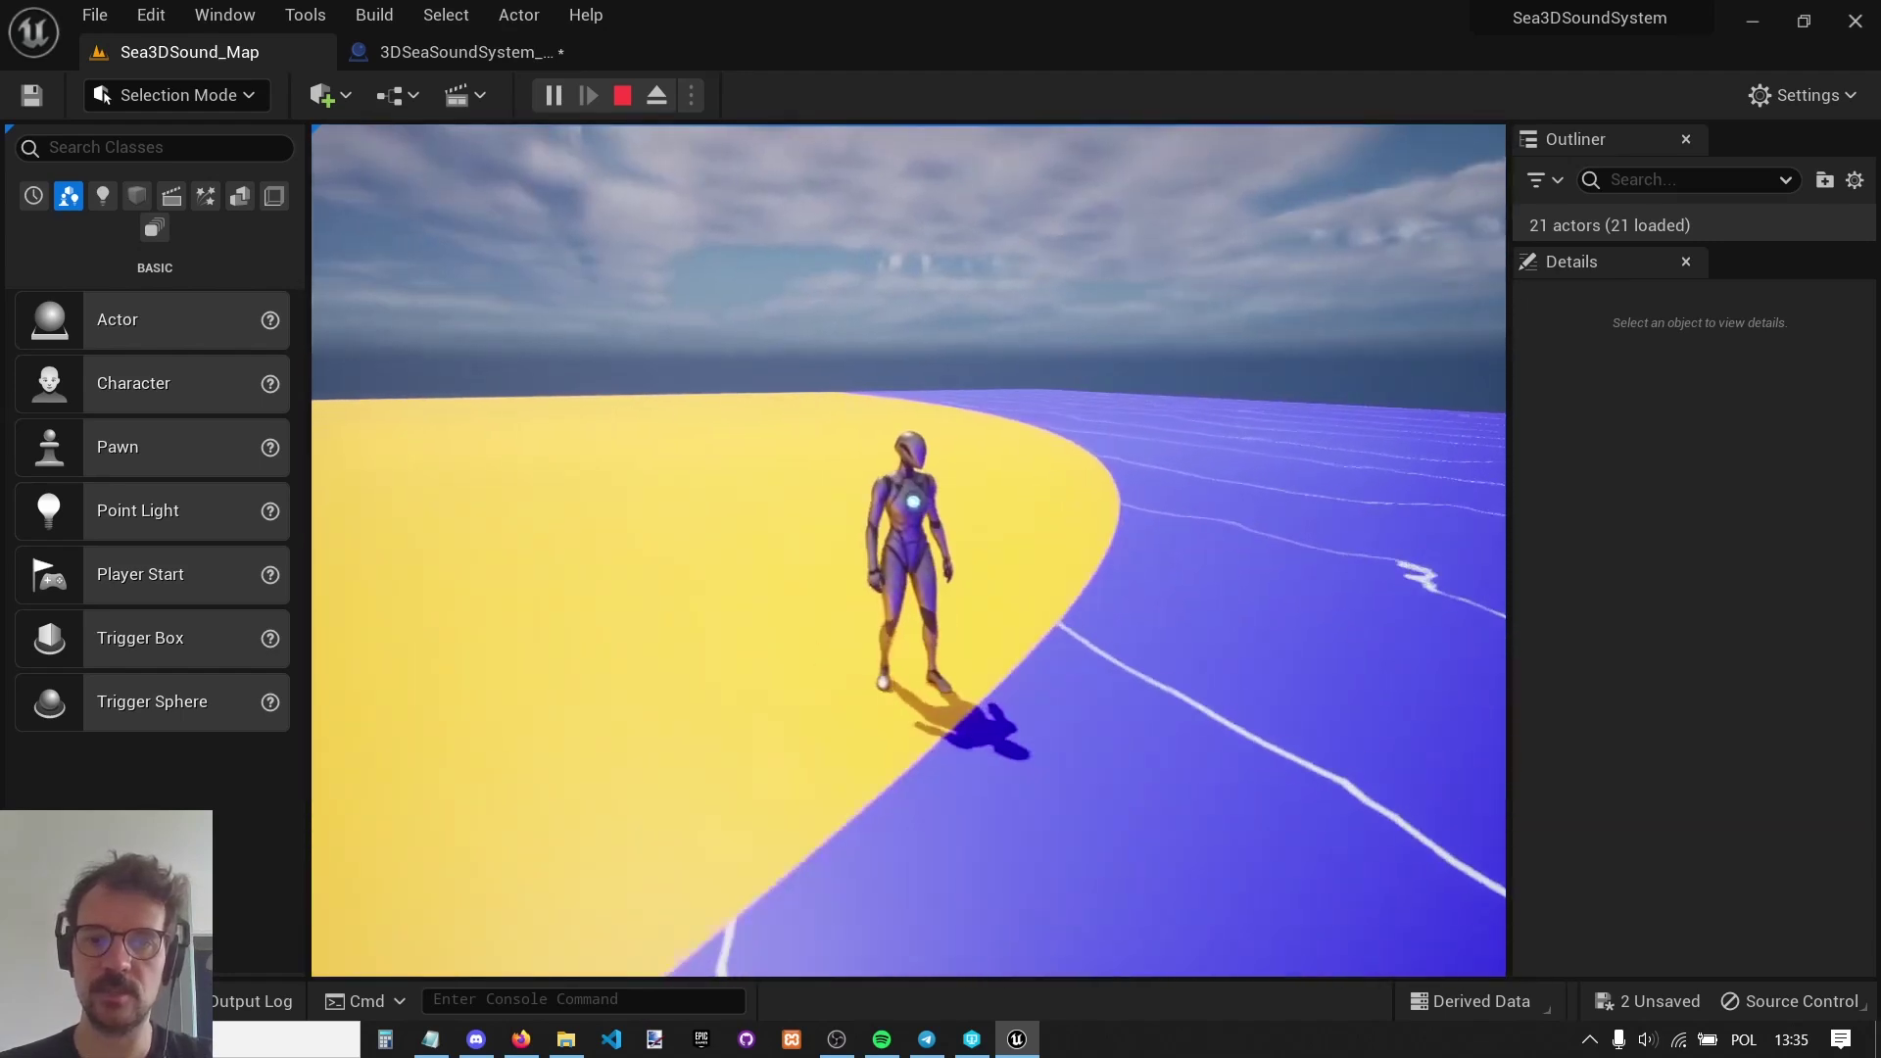
{"action": "key", "text": "a"}
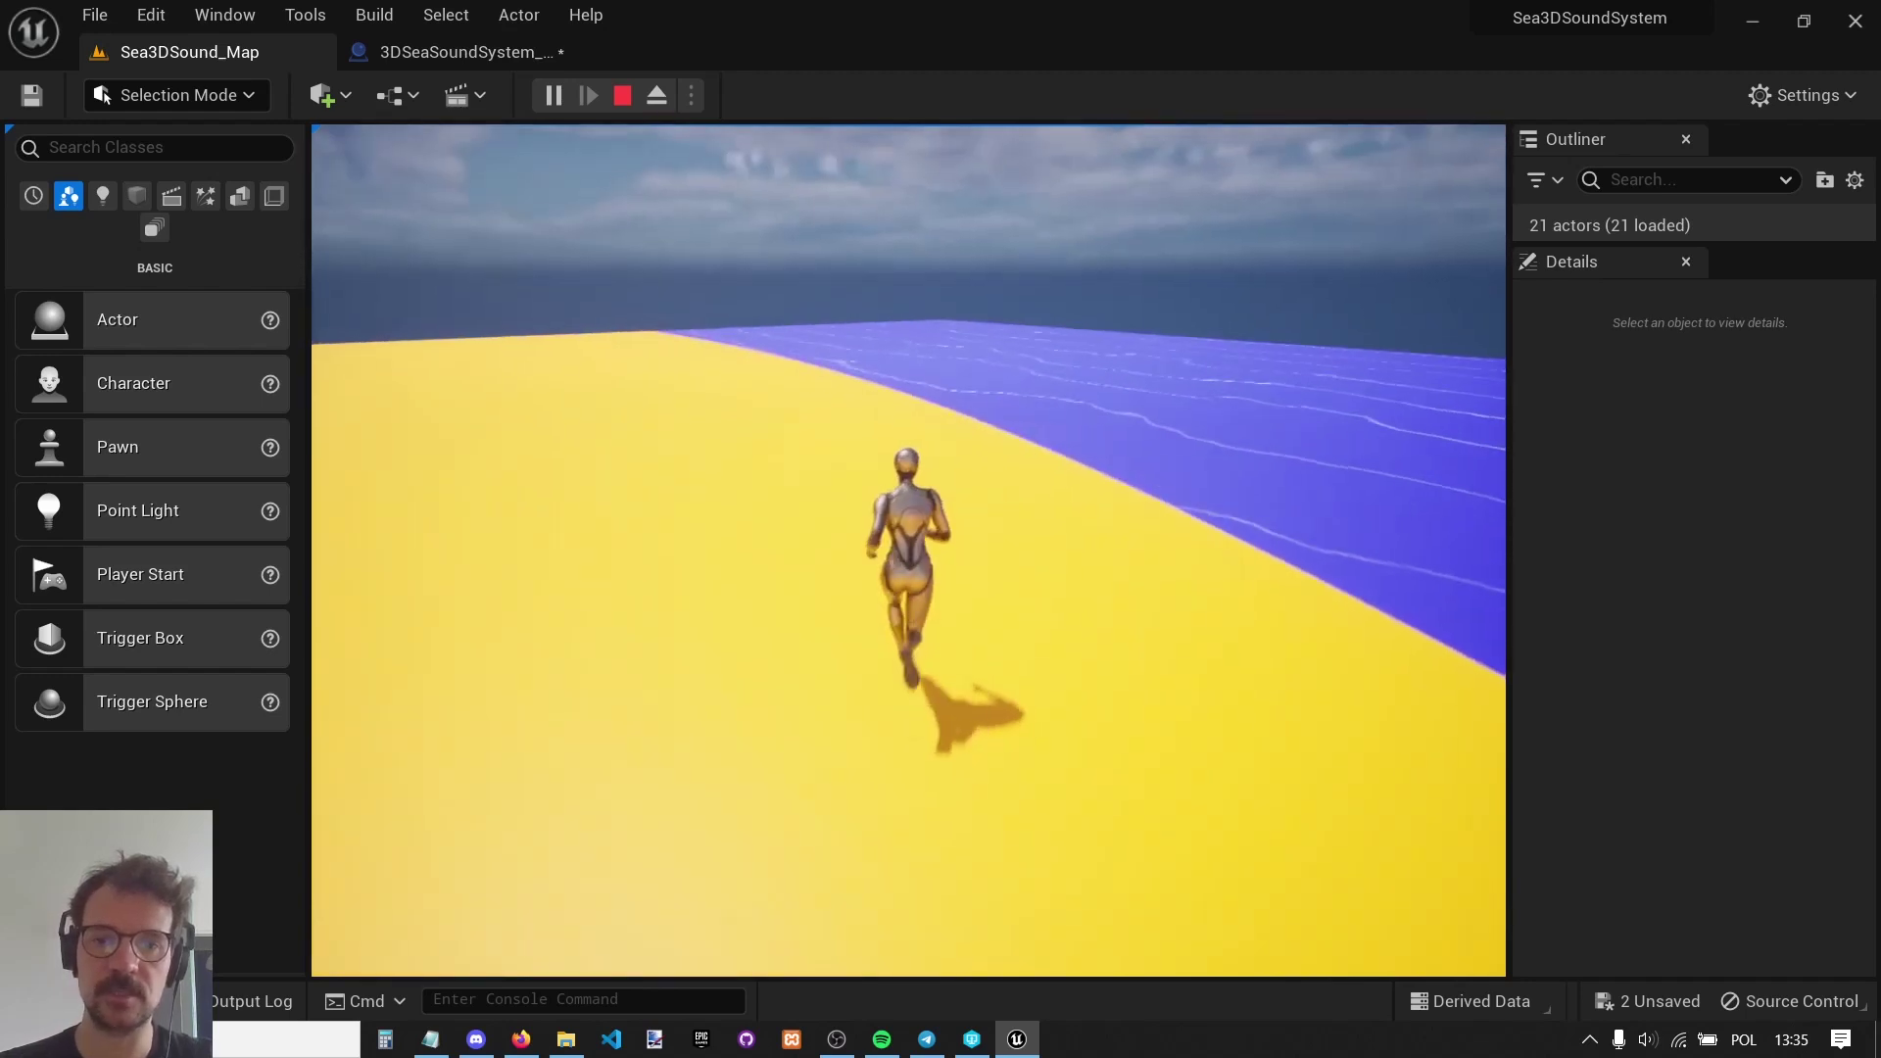
{"action": "key", "text": "d"}
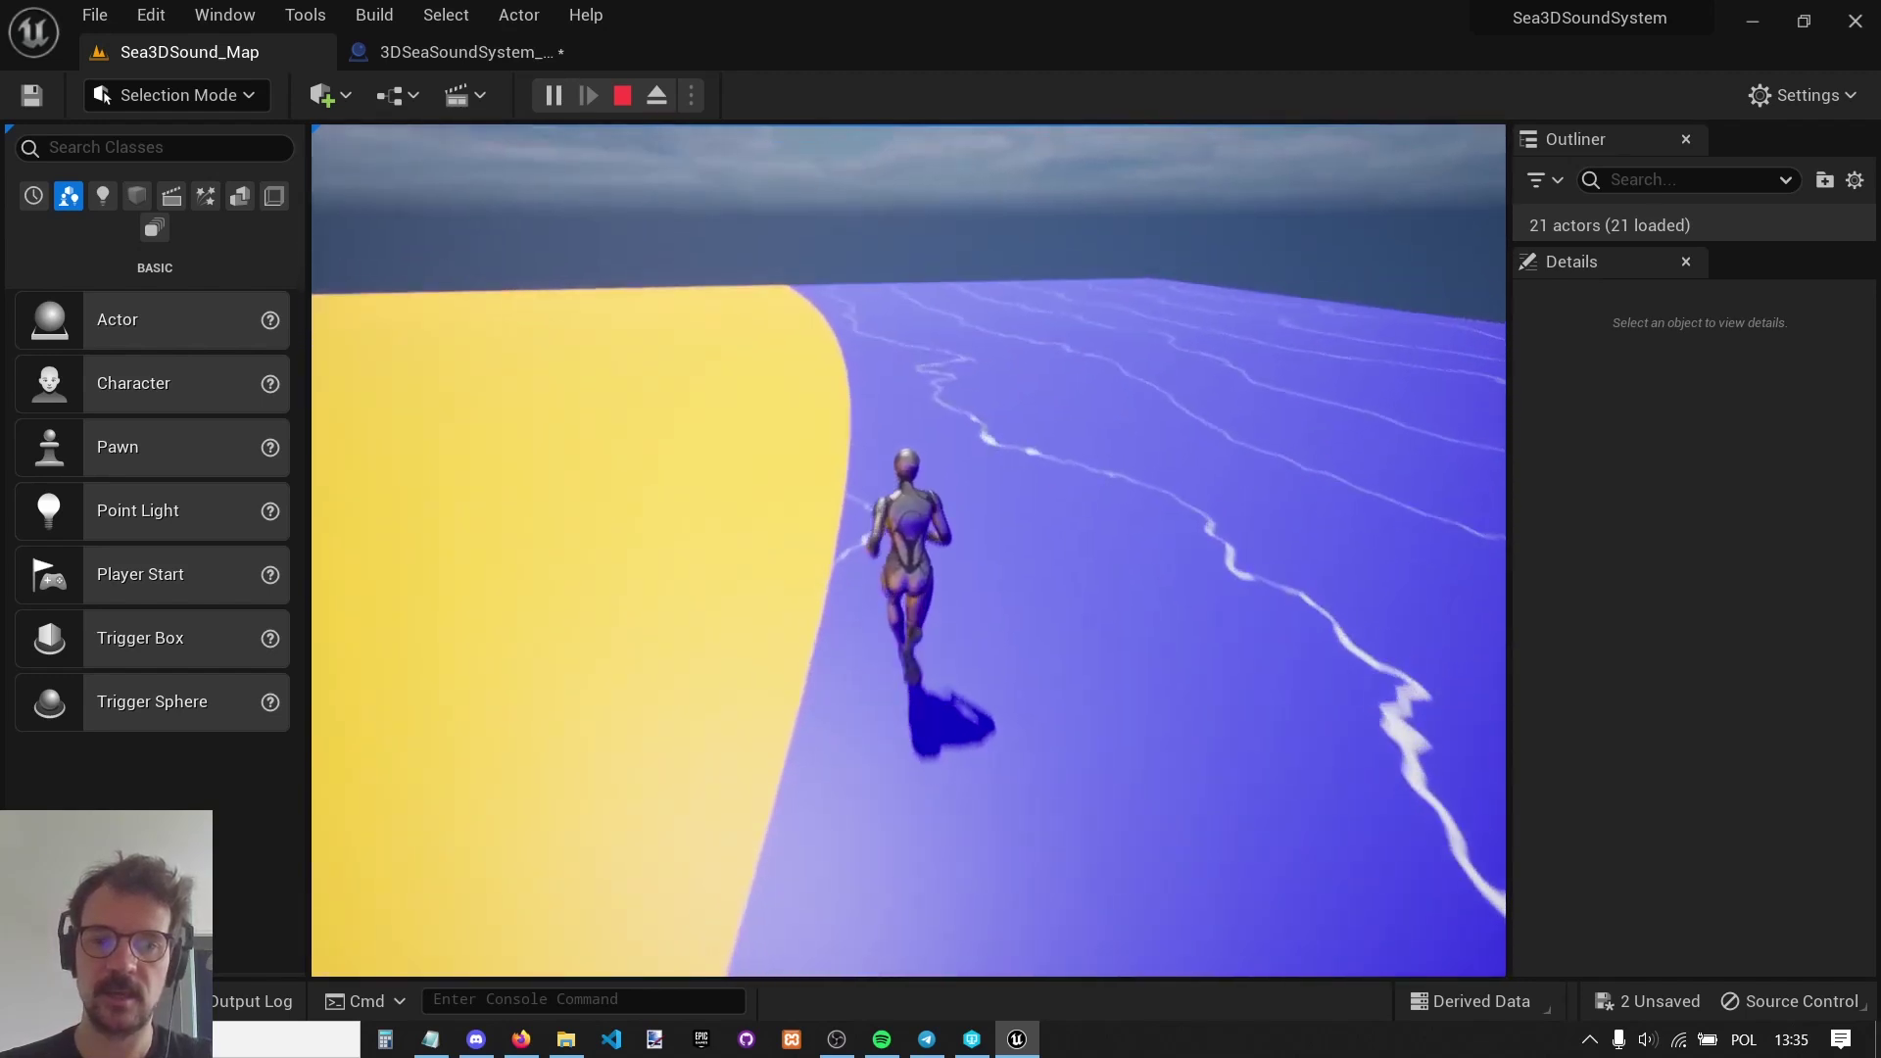
{"action": "key", "text": "s"}
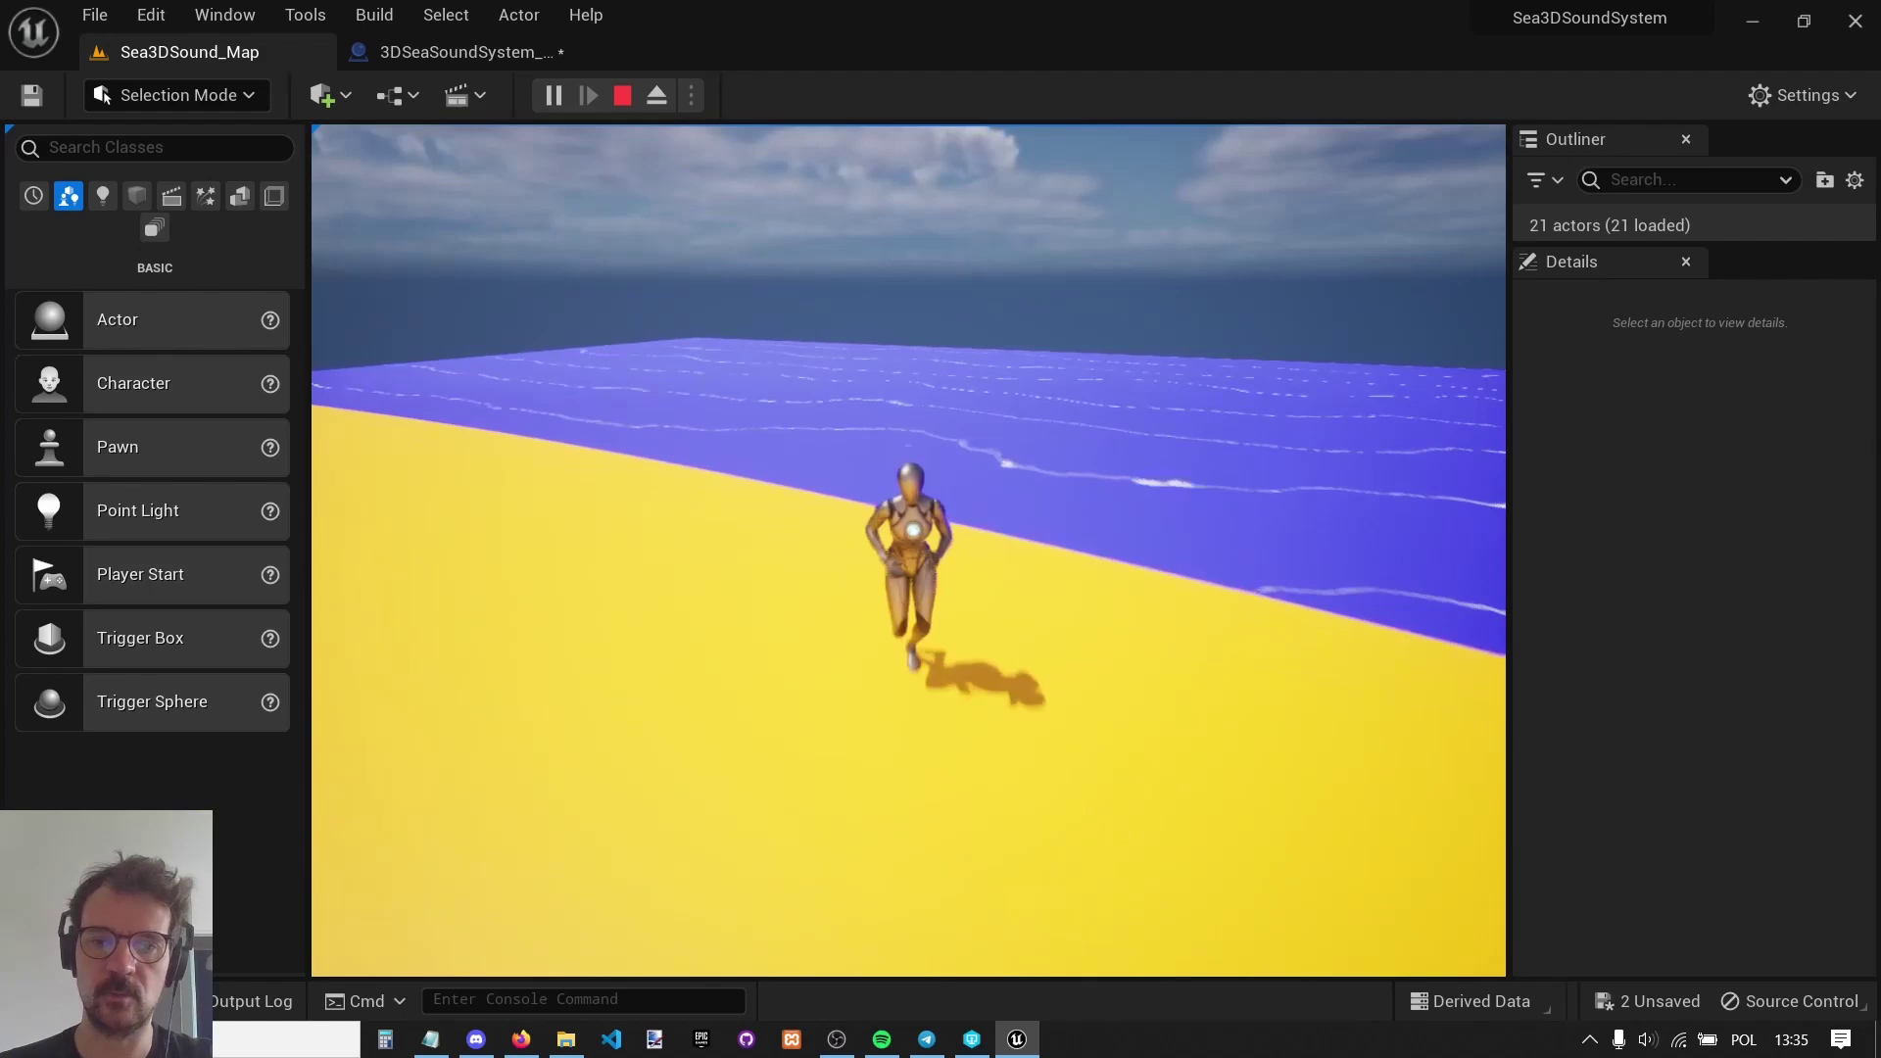
{"action": "key", "text": "d"}
{"action": "key", "text": "d"}
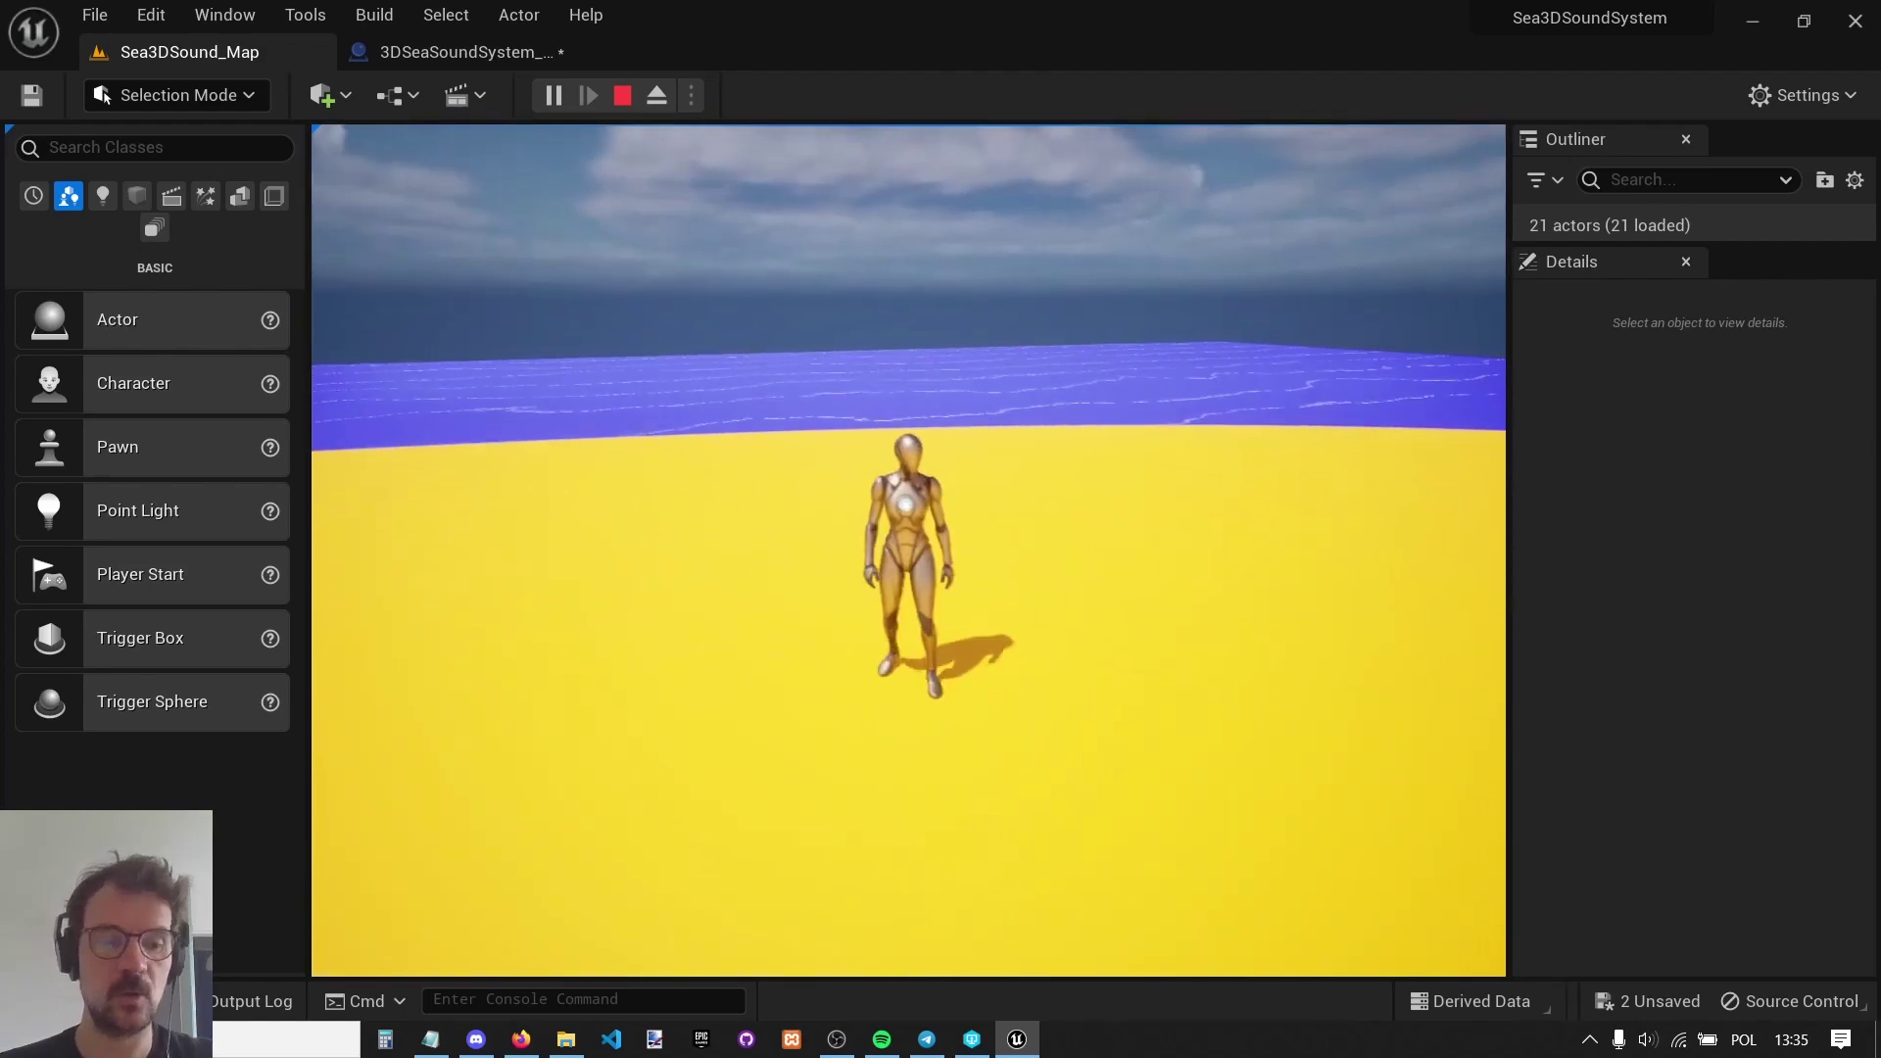
{"action": "key", "text": "Escape"}
Select the 3DSeaSoundSystem_BP actor along the shoreline, review its sound settings and enable its debug sound location display.
{"action": "left_click", "coordinate": [1028, 647]}
{"action": "right_click_drag", "start_coordinate": [1029, 647], "coordinate": [548, 323]}
{"action": "right_click_drag", "start_coordinate": [665, 428], "coordinate": [1087, 735]}
{"action": "left_click", "coordinate": [670, 477]}
{"action": "mouse_move", "coordinate": [940, 509]}
{"action": "right_mouse_down"}
{"action": "mouse_move", "coordinate": [885, 457]}
{"action": "mouse_move", "coordinate": [769, 449]}
{"action": "mouse_move", "coordinate": [686, 362]}
{"action": "mouse_move", "coordinate": [941, 509]}
{"action": "right_mouse_up"}
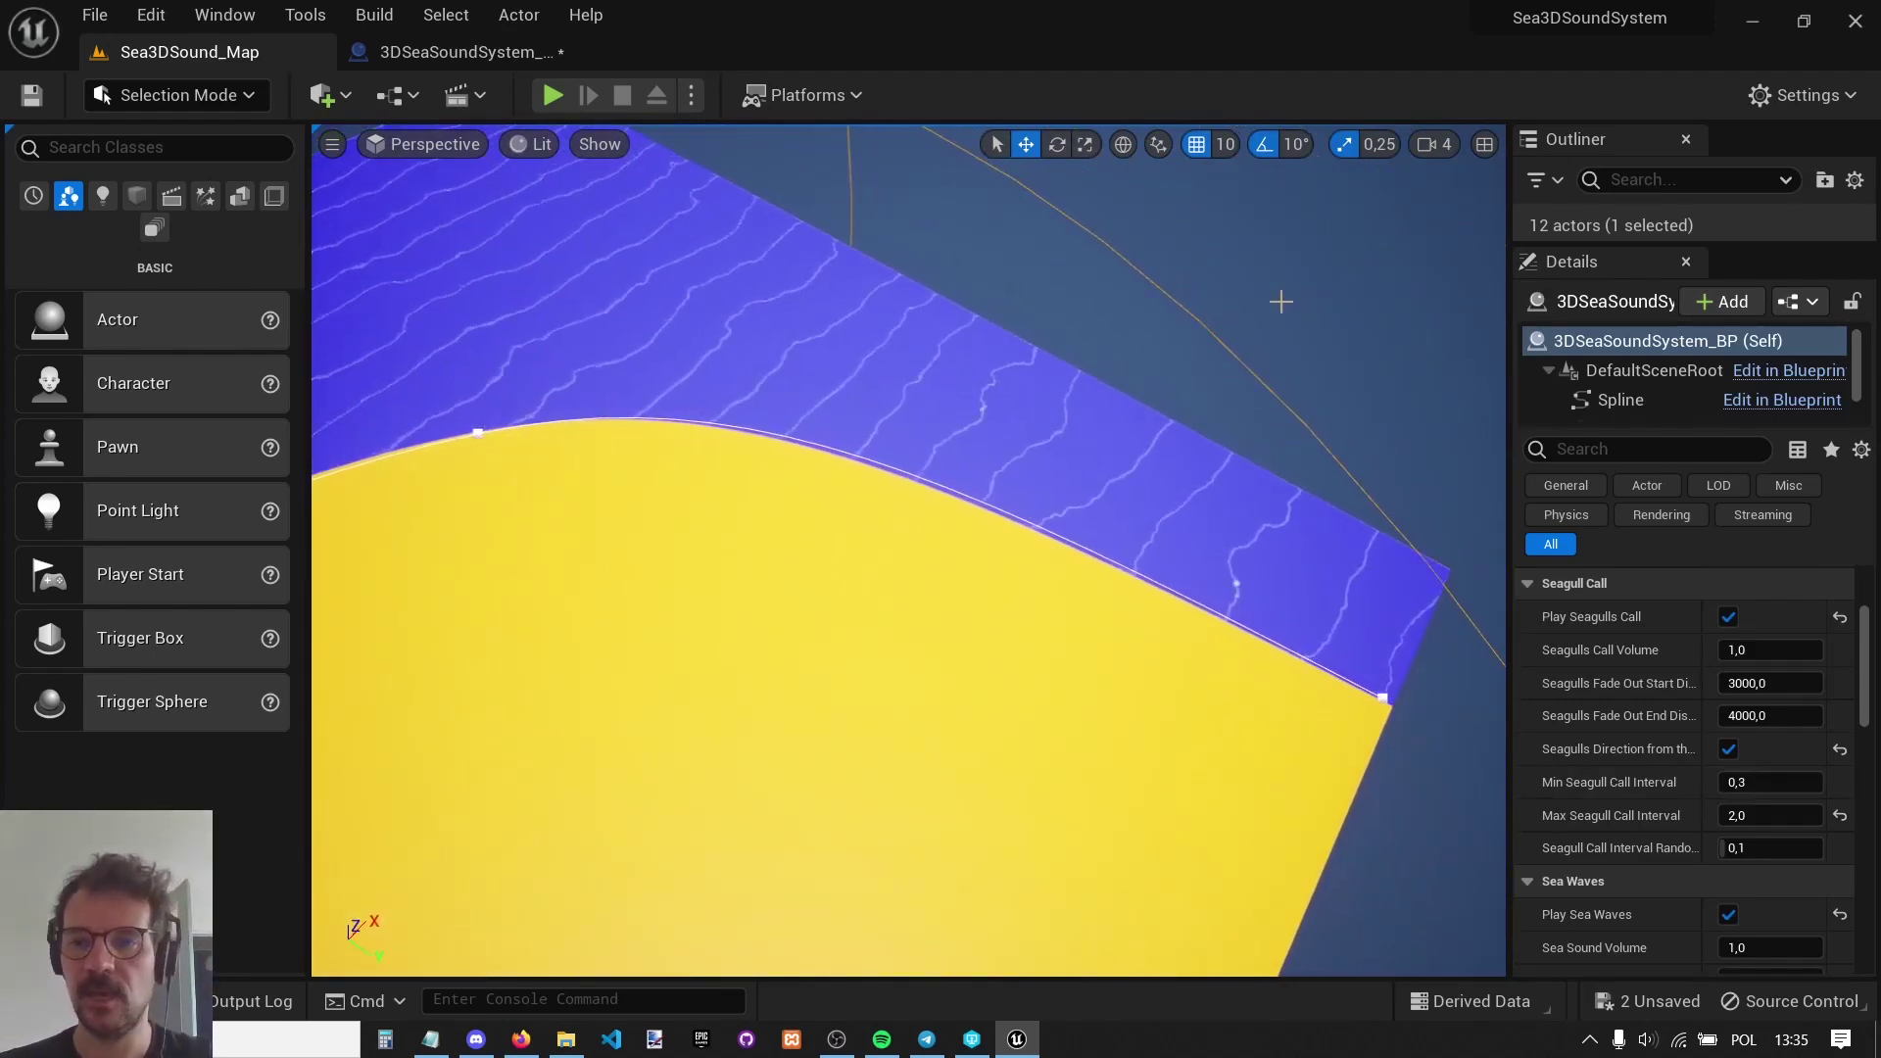
{"action": "scroll", "coordinate": [1767, 752], "scroll_direction": "down", "scroll_amount": 3}
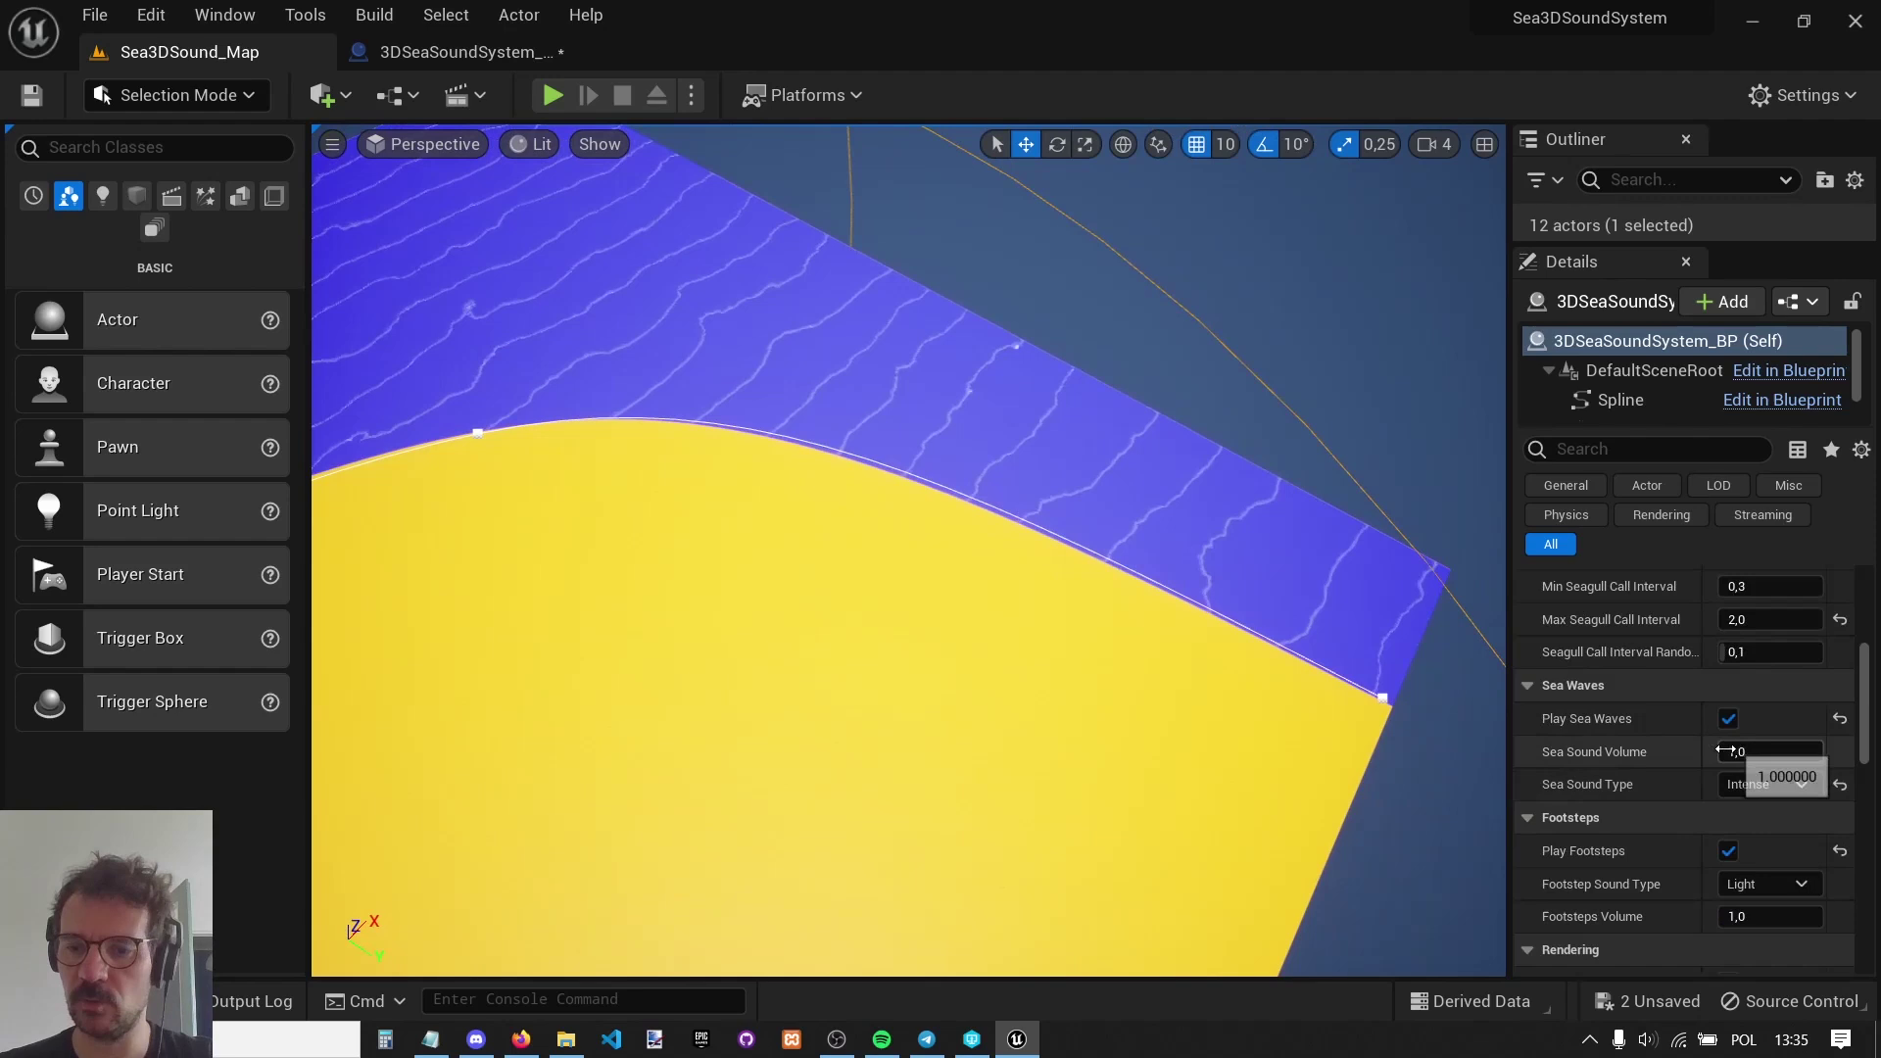
{"action": "scroll", "coordinate": [1751, 815], "scroll_direction": "down", "scroll_amount": 2}
{"action": "scroll", "coordinate": [1748, 850], "scroll_direction": "up", "scroll_amount": 6}
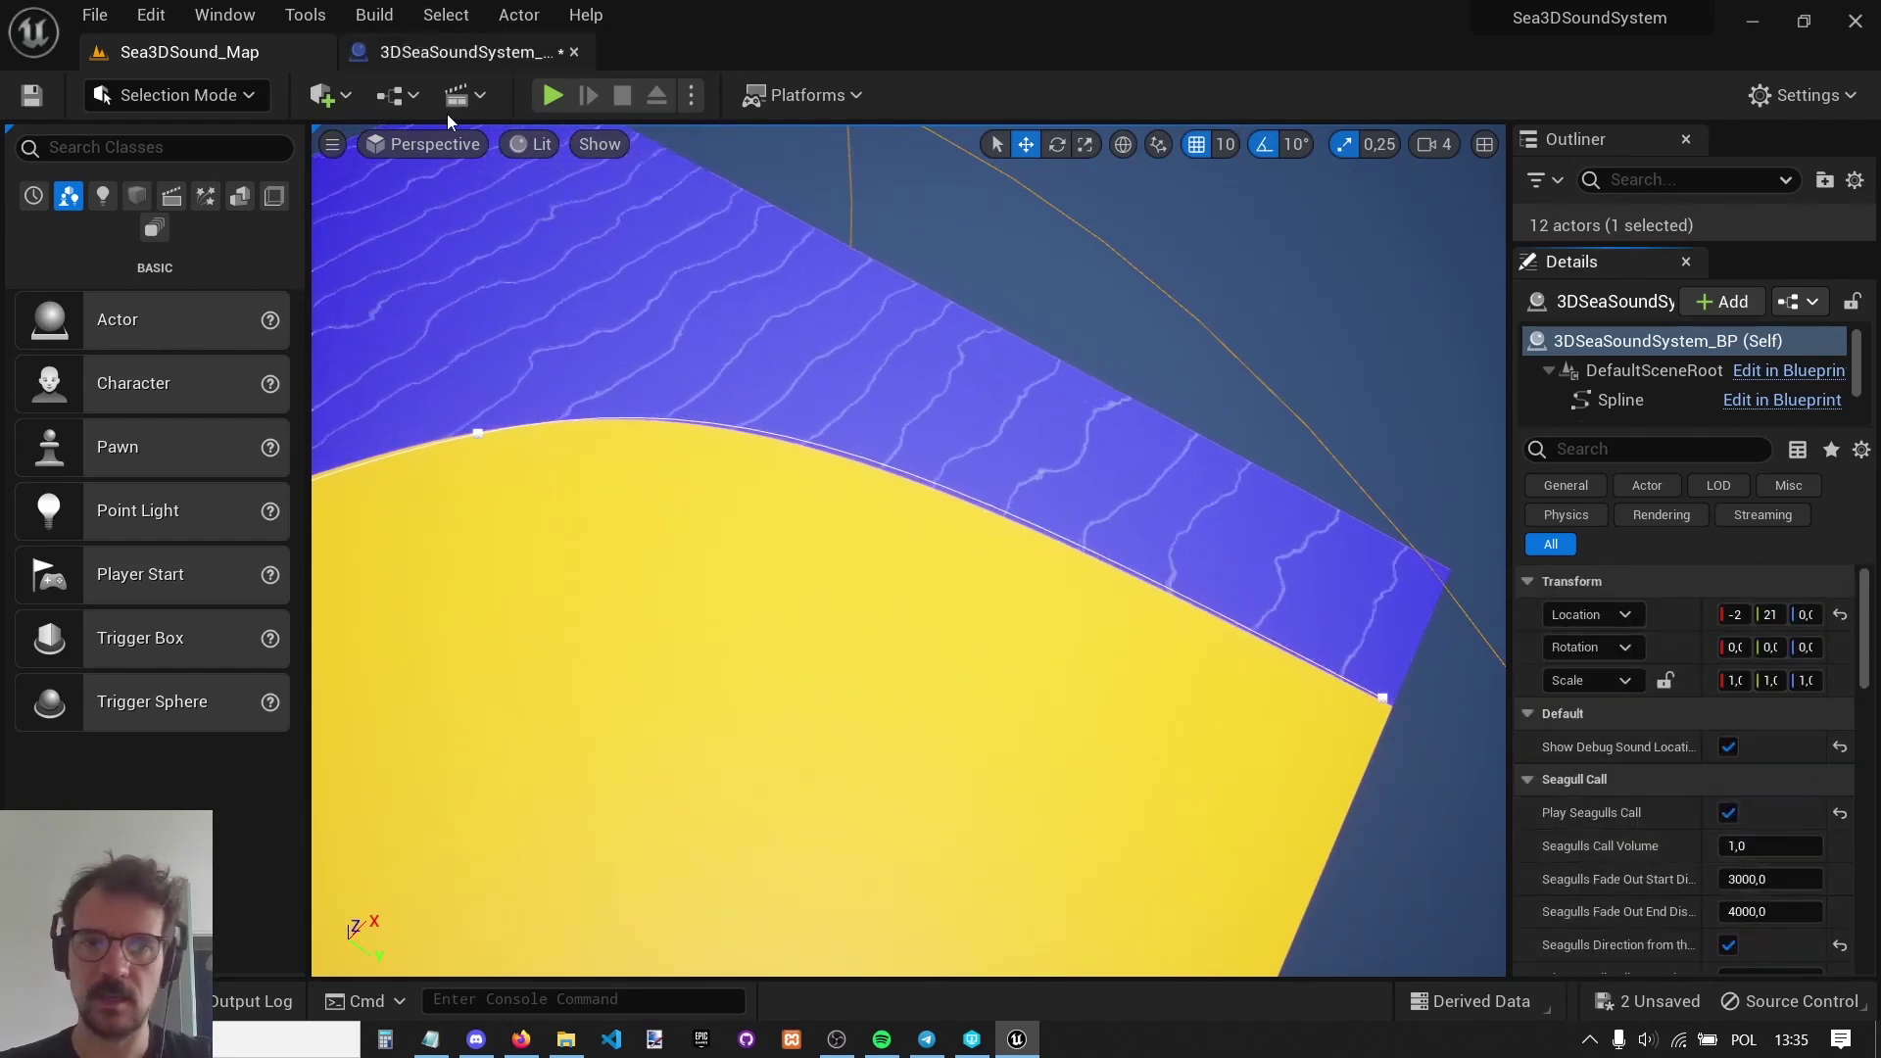
Play-test the level, walking along the shoreline to observe the debug spheres and seagull call readouts, and stop the session.
{"action": "left_click", "coordinate": [552, 95]}
{"action": "left_click", "coordinate": [915, 435]}
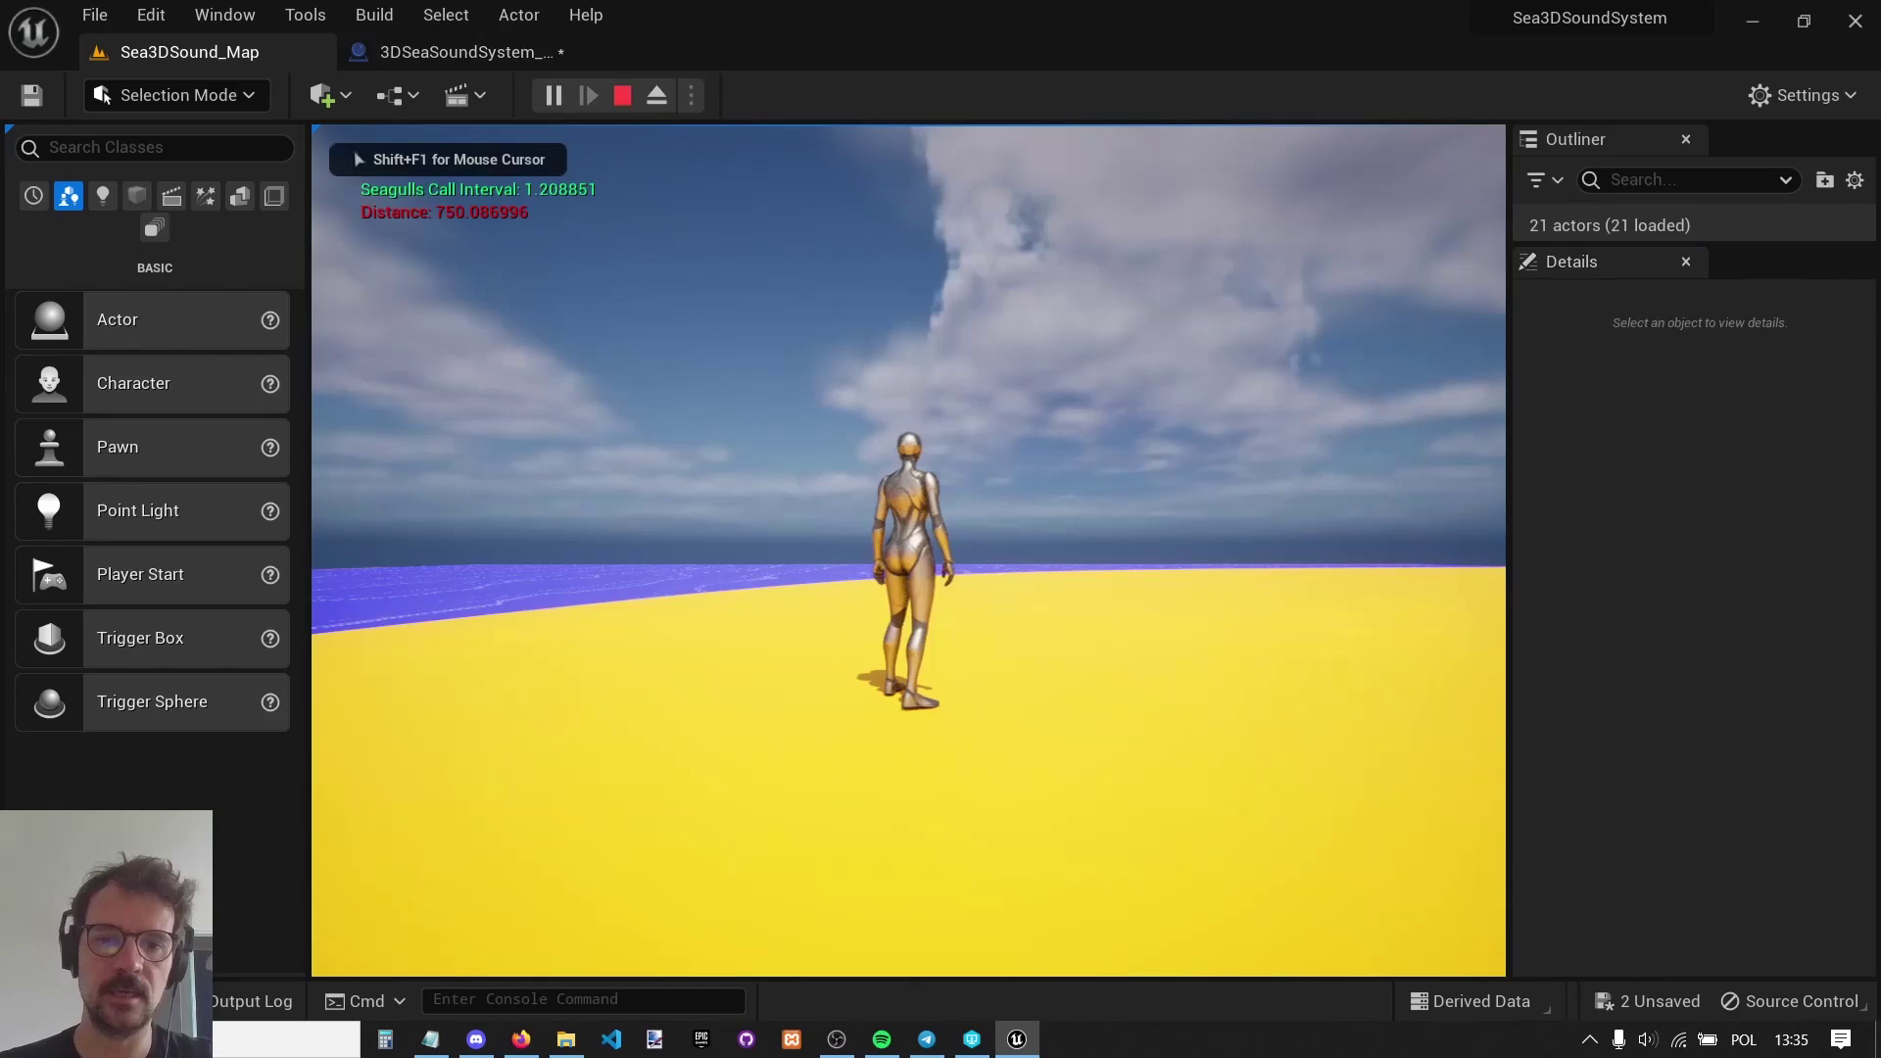
{"action": "key", "text": "w"}
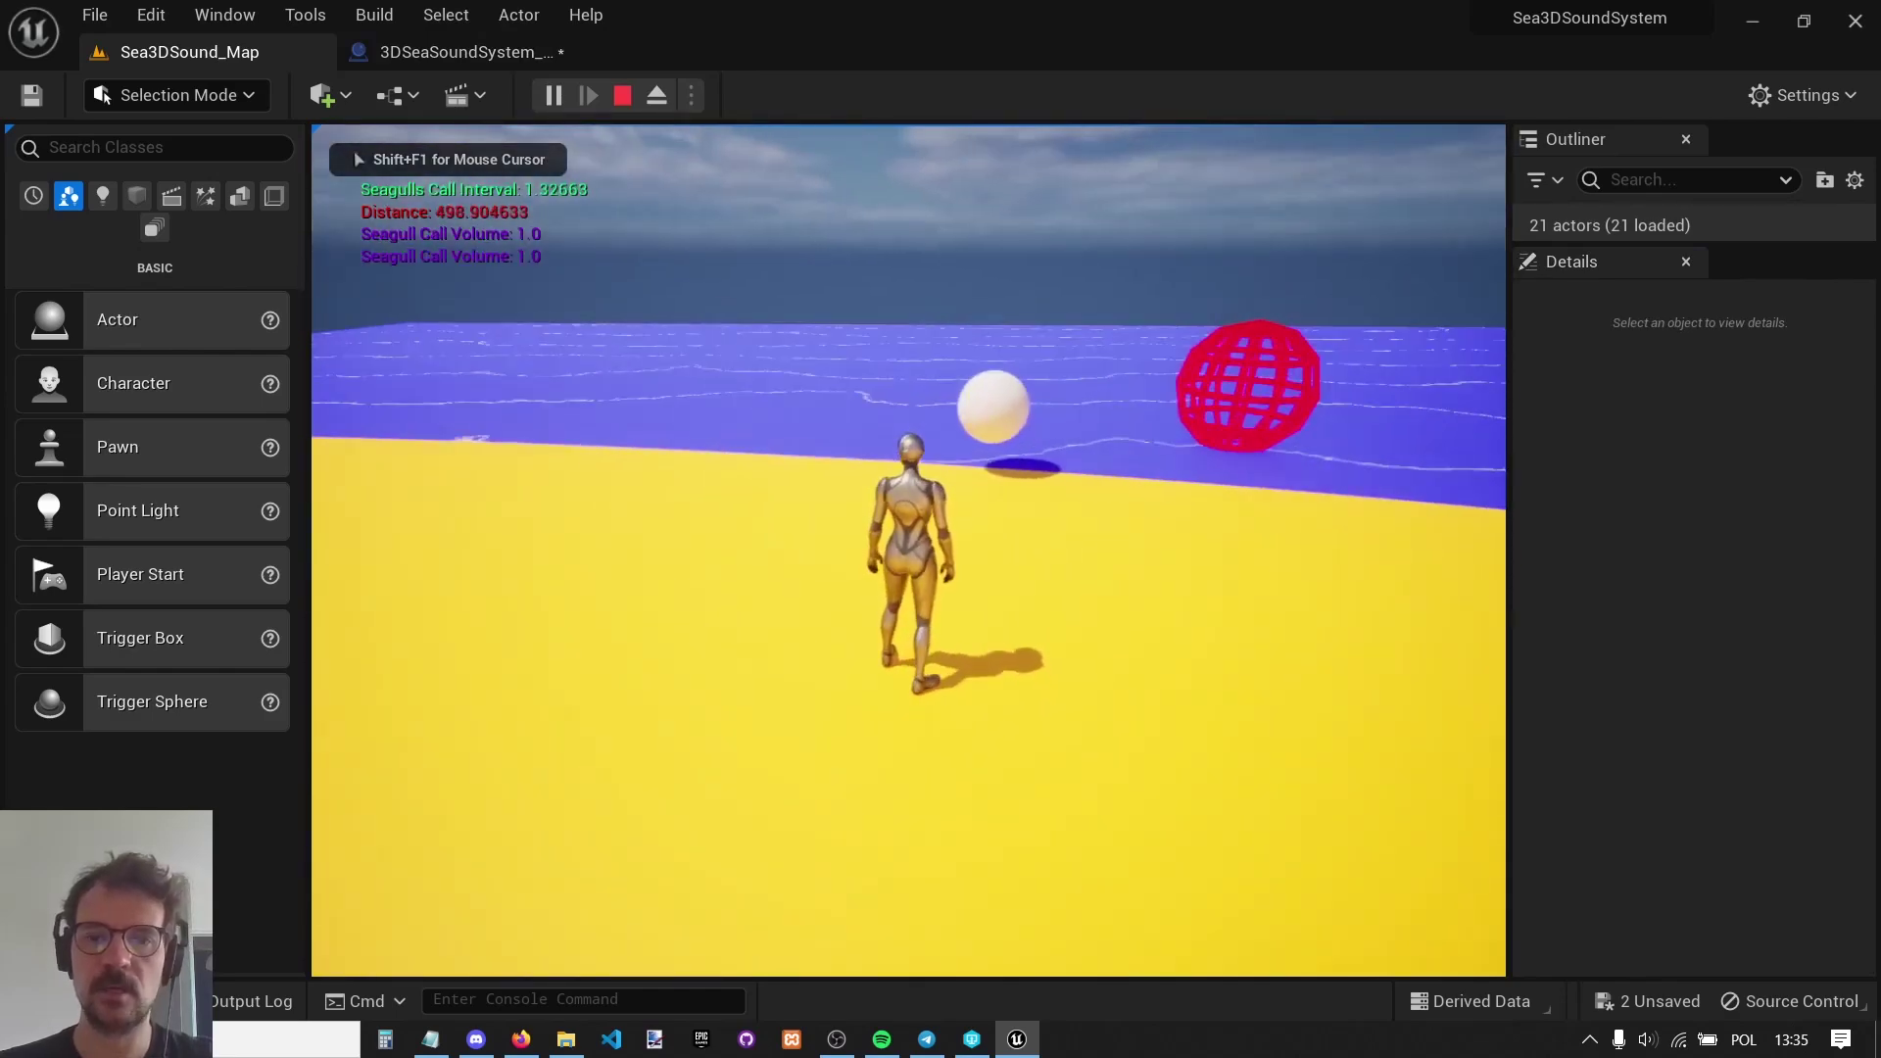
{"action": "key", "text": "a"}
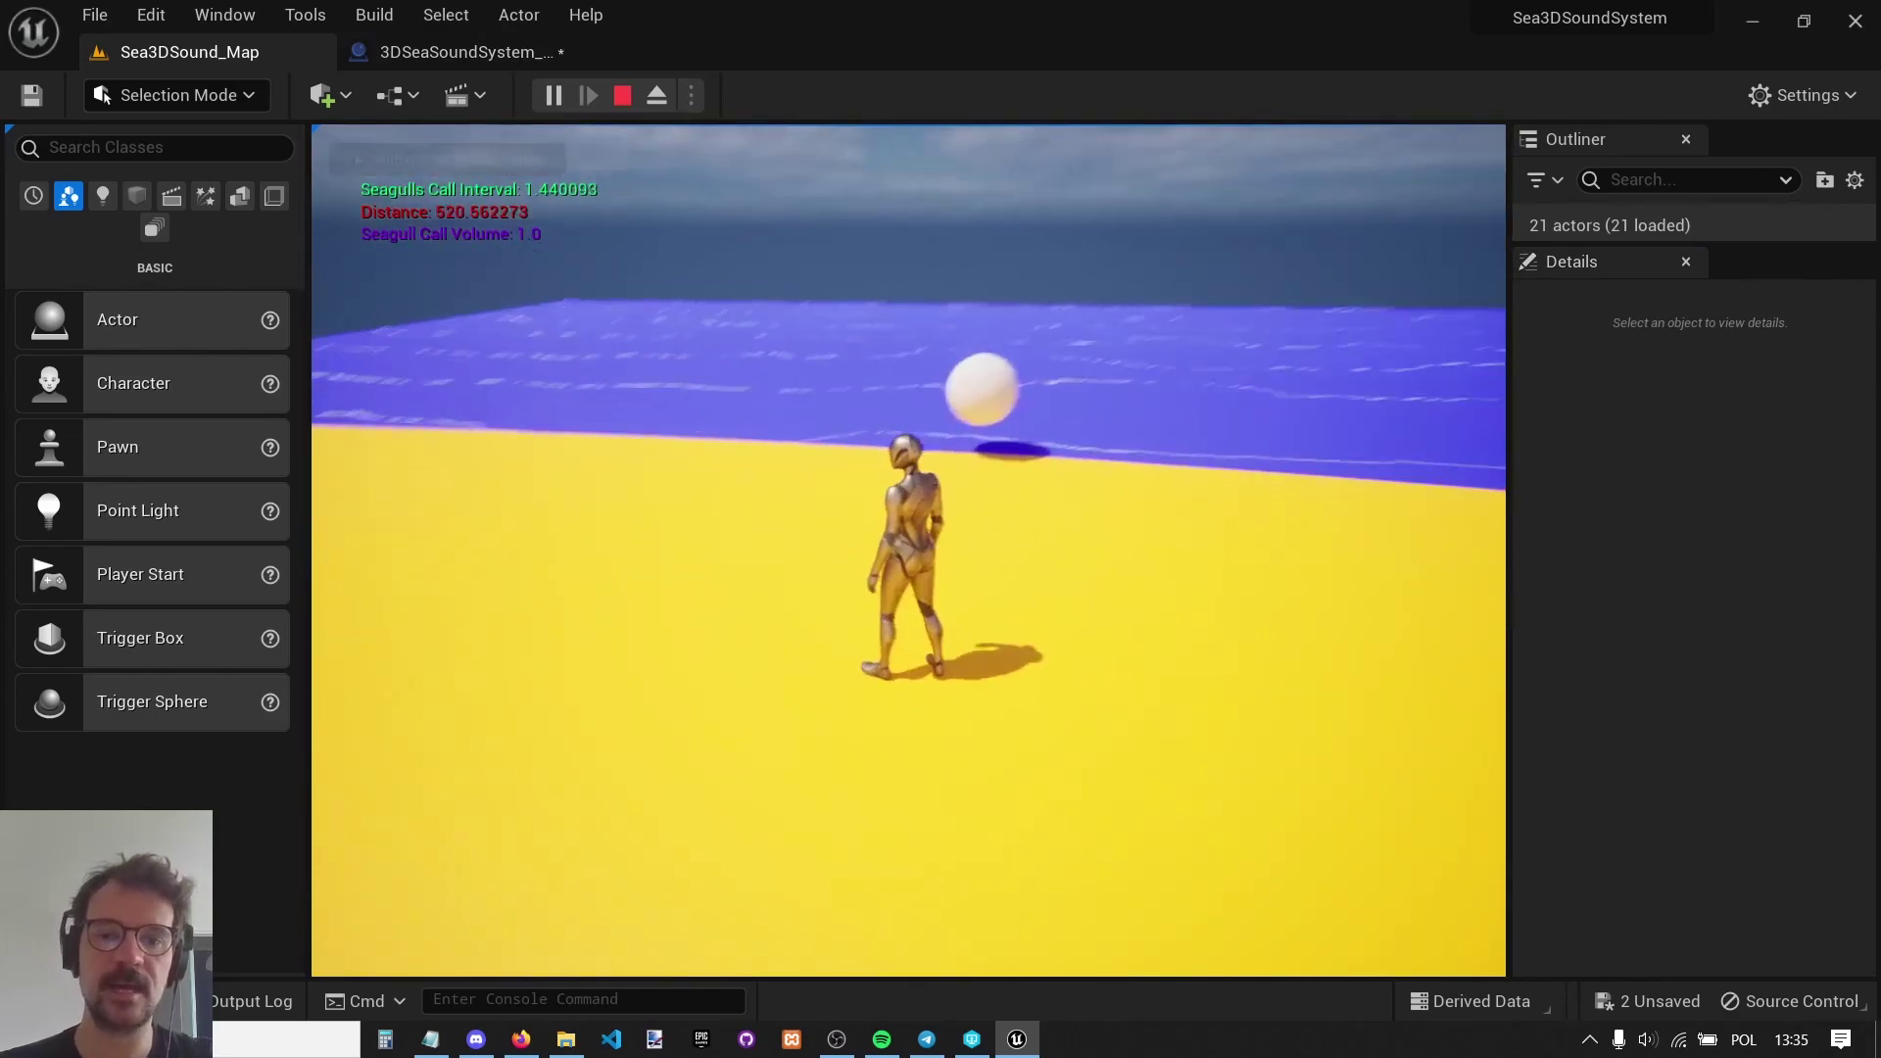
{"action": "key", "text": "a"}
{"action": "key", "text": "w"}
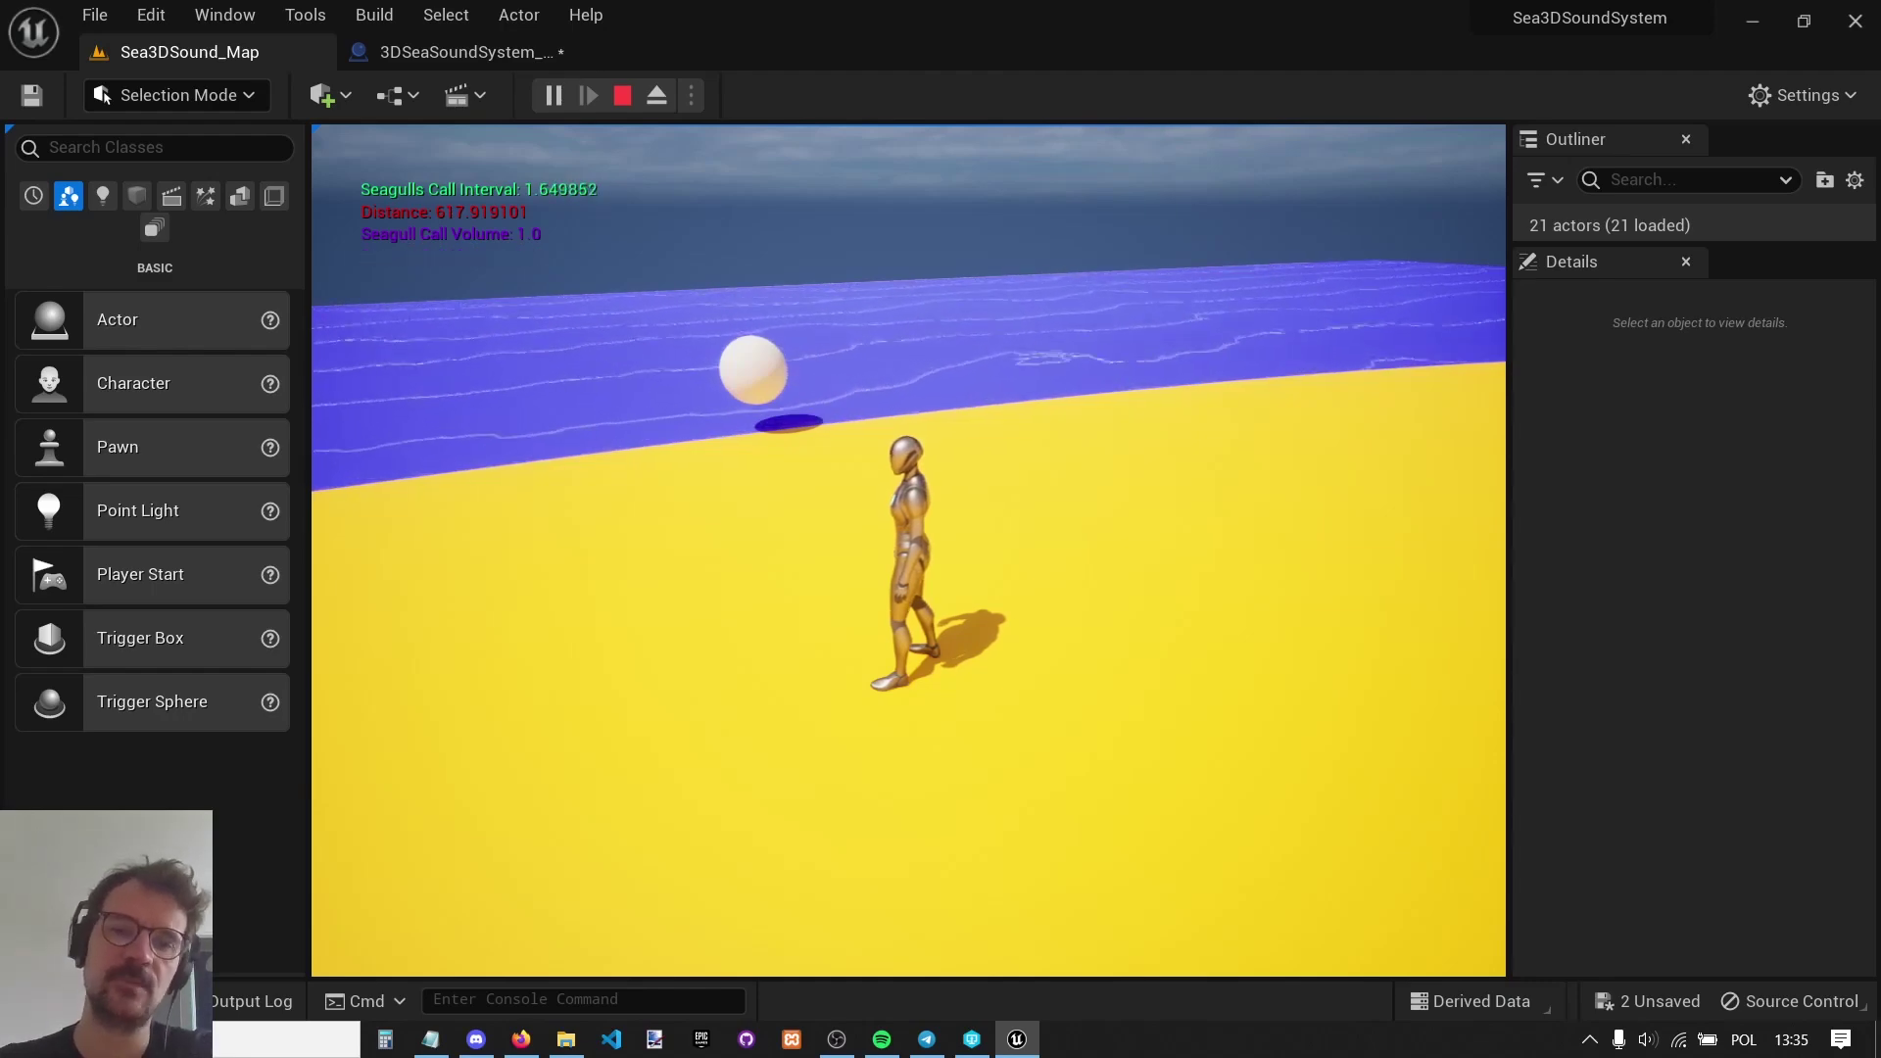
{"action": "key", "text": "d"}
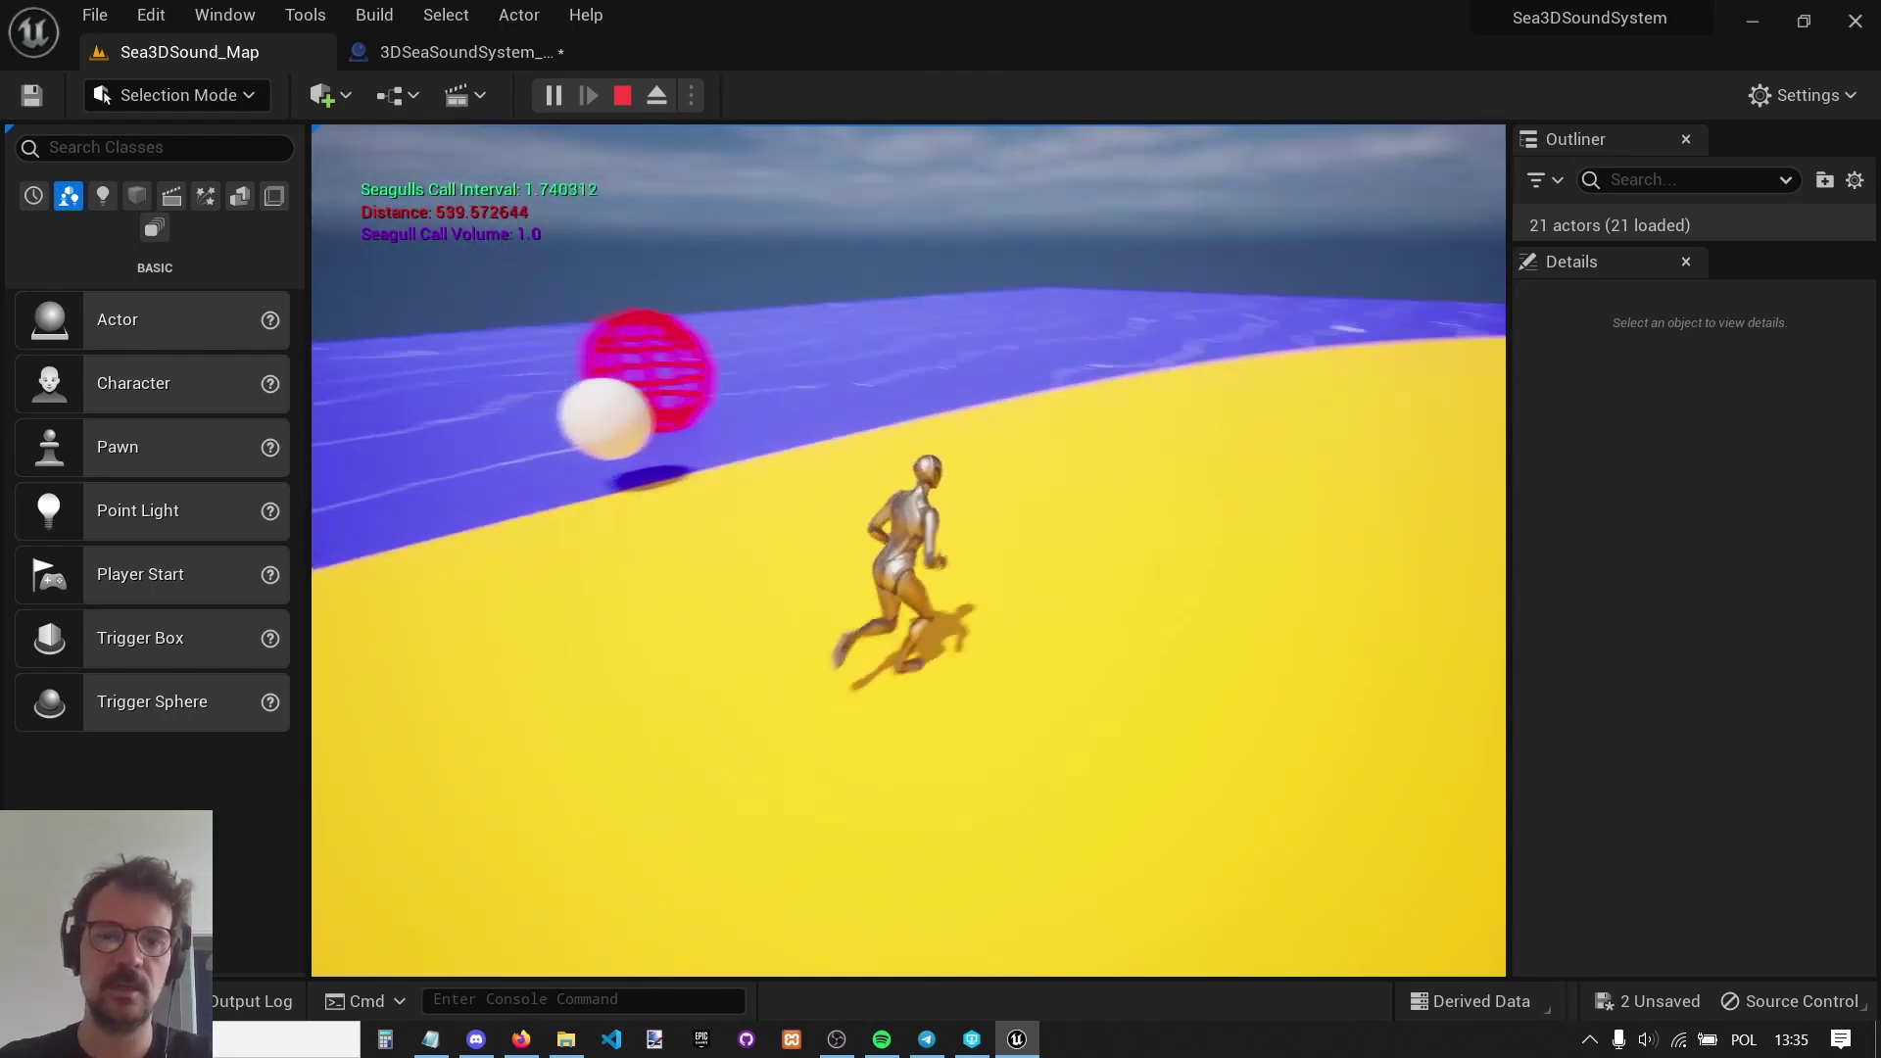
{"action": "key", "text": "Escape"}
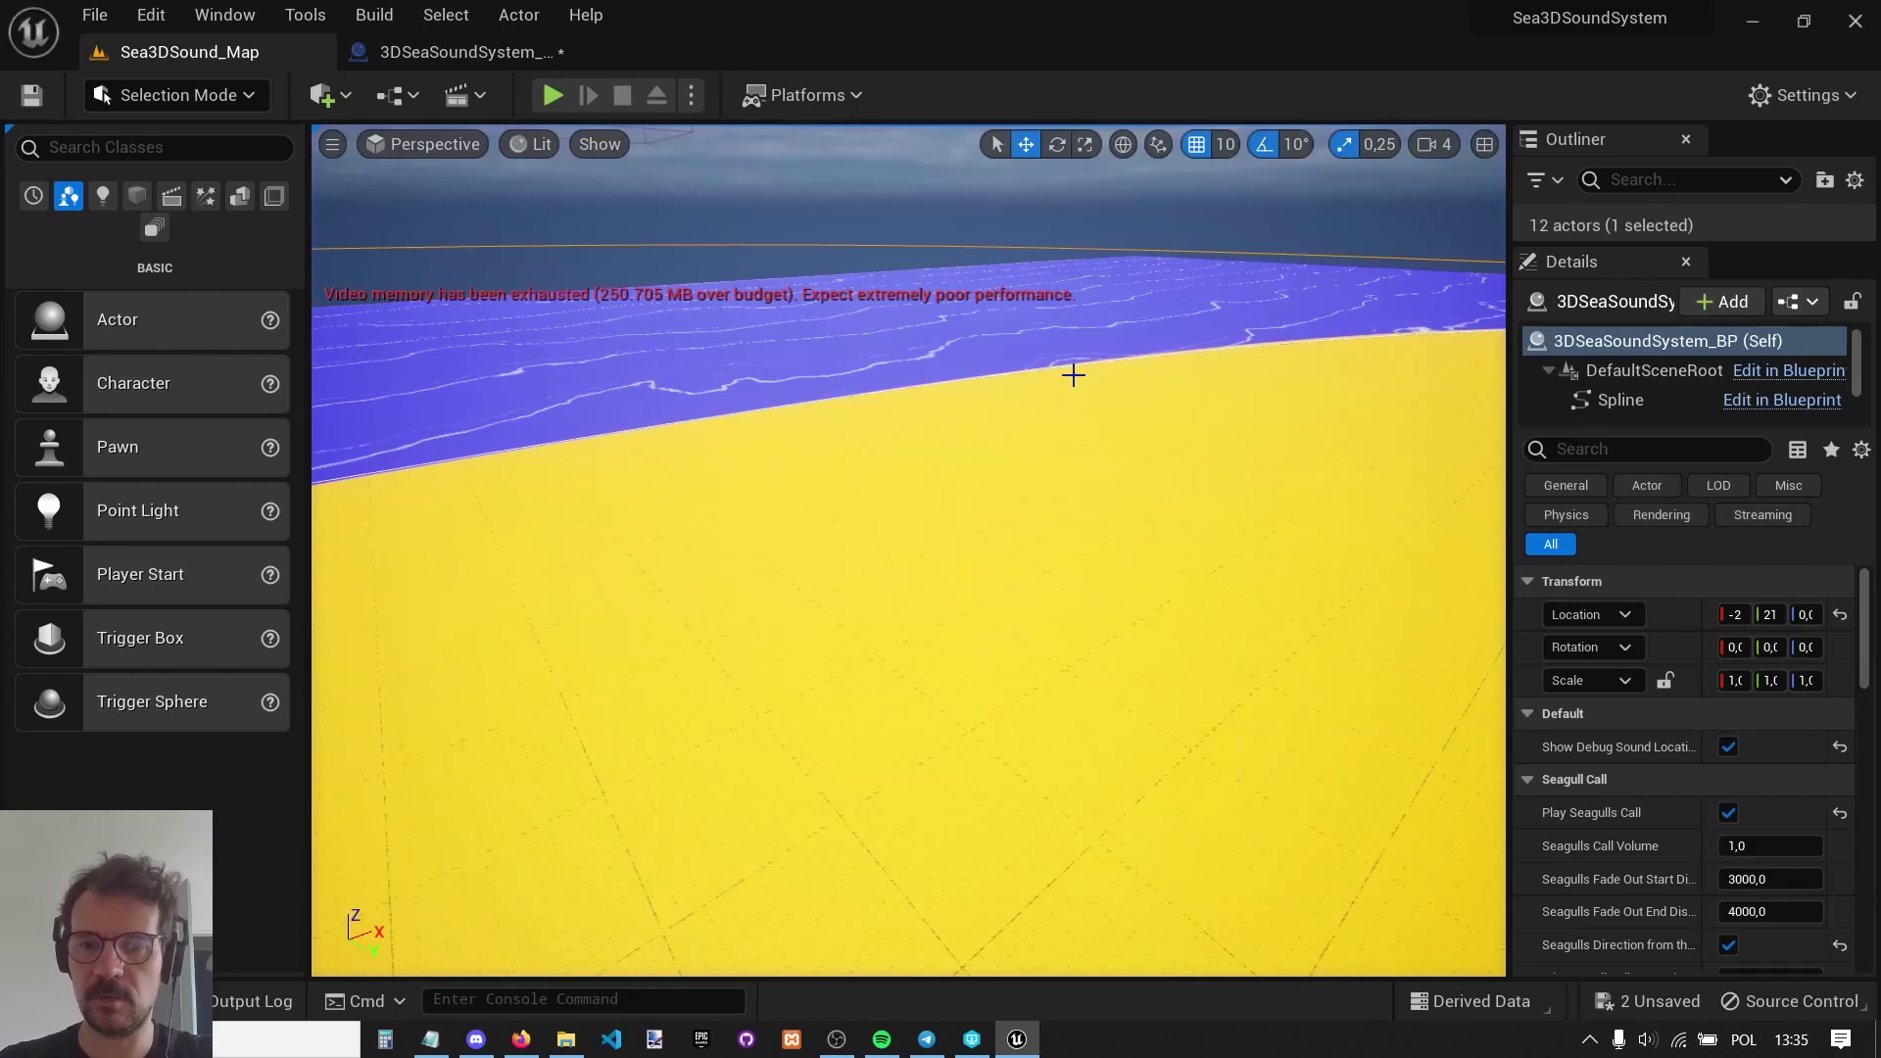
Disable Play Footsteps on the sea sound system actor and start a new play test.
{"action": "scroll", "coordinate": [1728, 815], "scroll_direction": "down", "scroll_amount": 6}
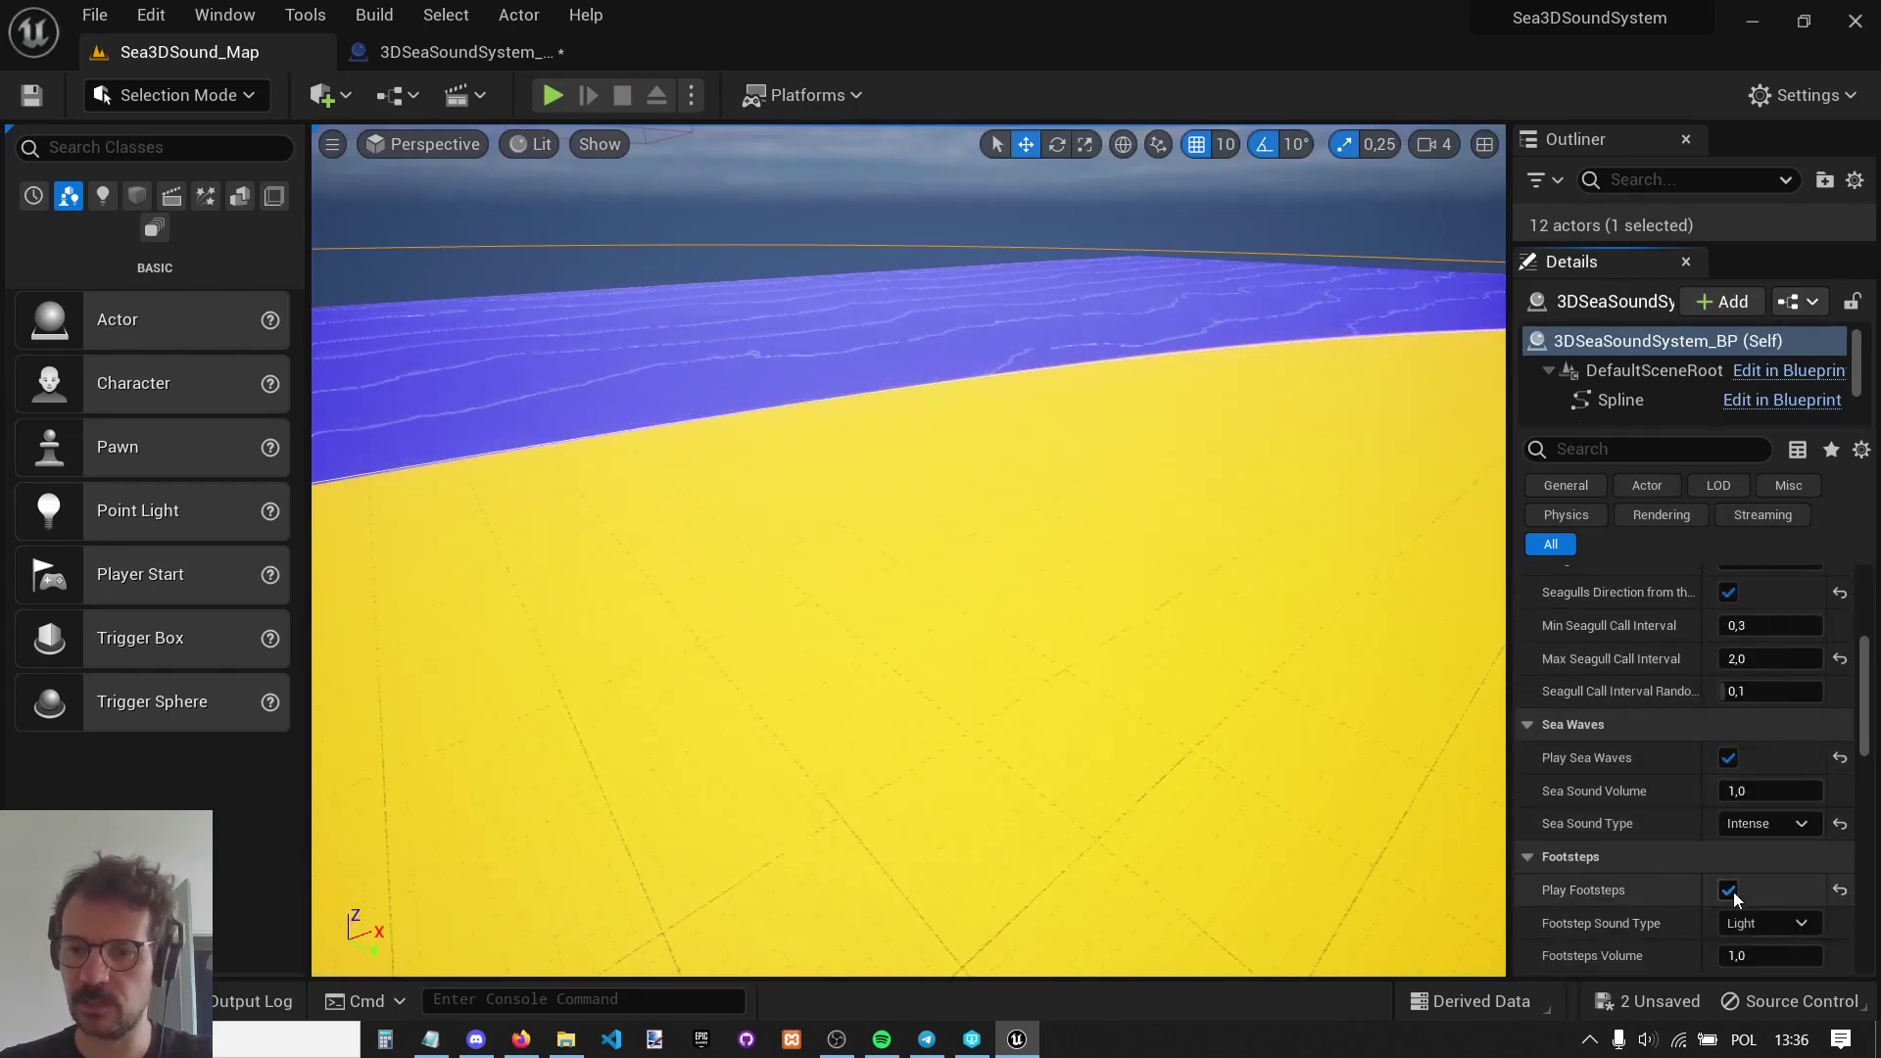
{"action": "left_click", "coordinate": [1730, 890]}
{"action": "left_click", "coordinate": [552, 95]}
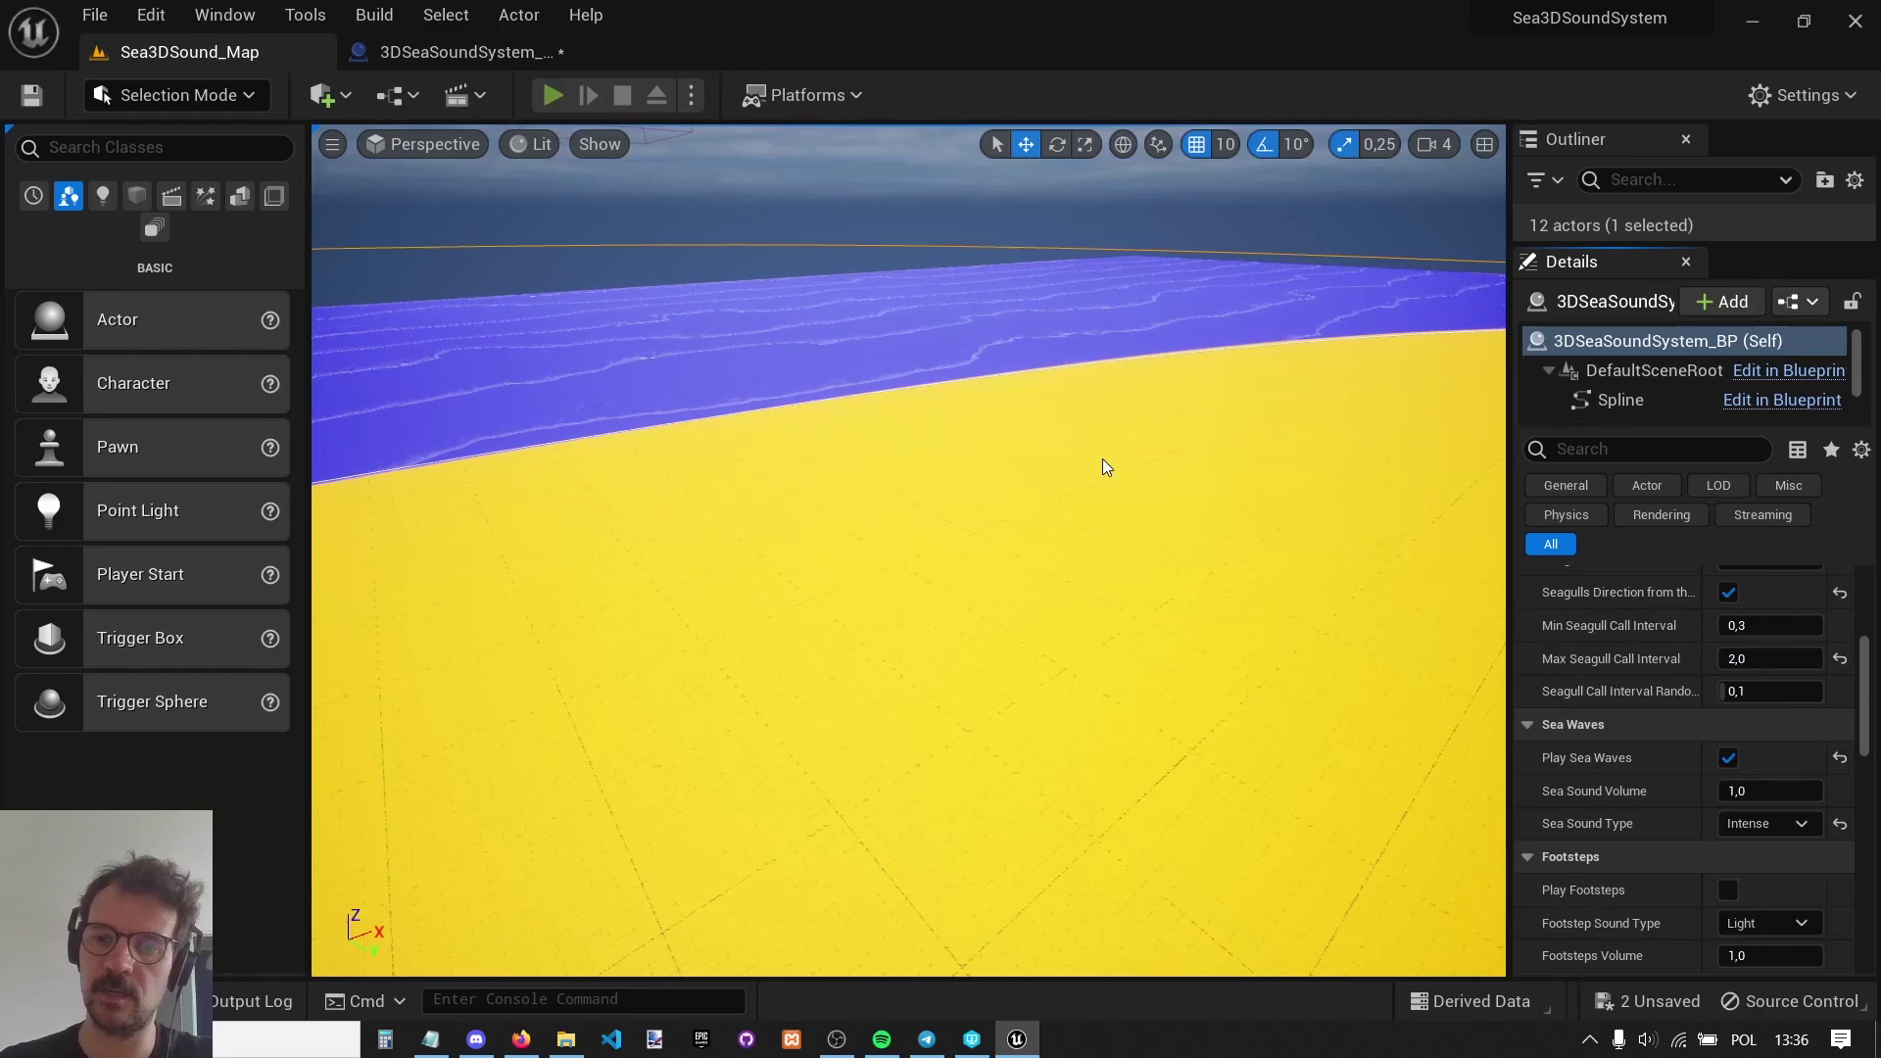
Run the character across the sand alongside the shoreline to check the sea sounds without footsteps.
{"action": "key", "text": "w"}
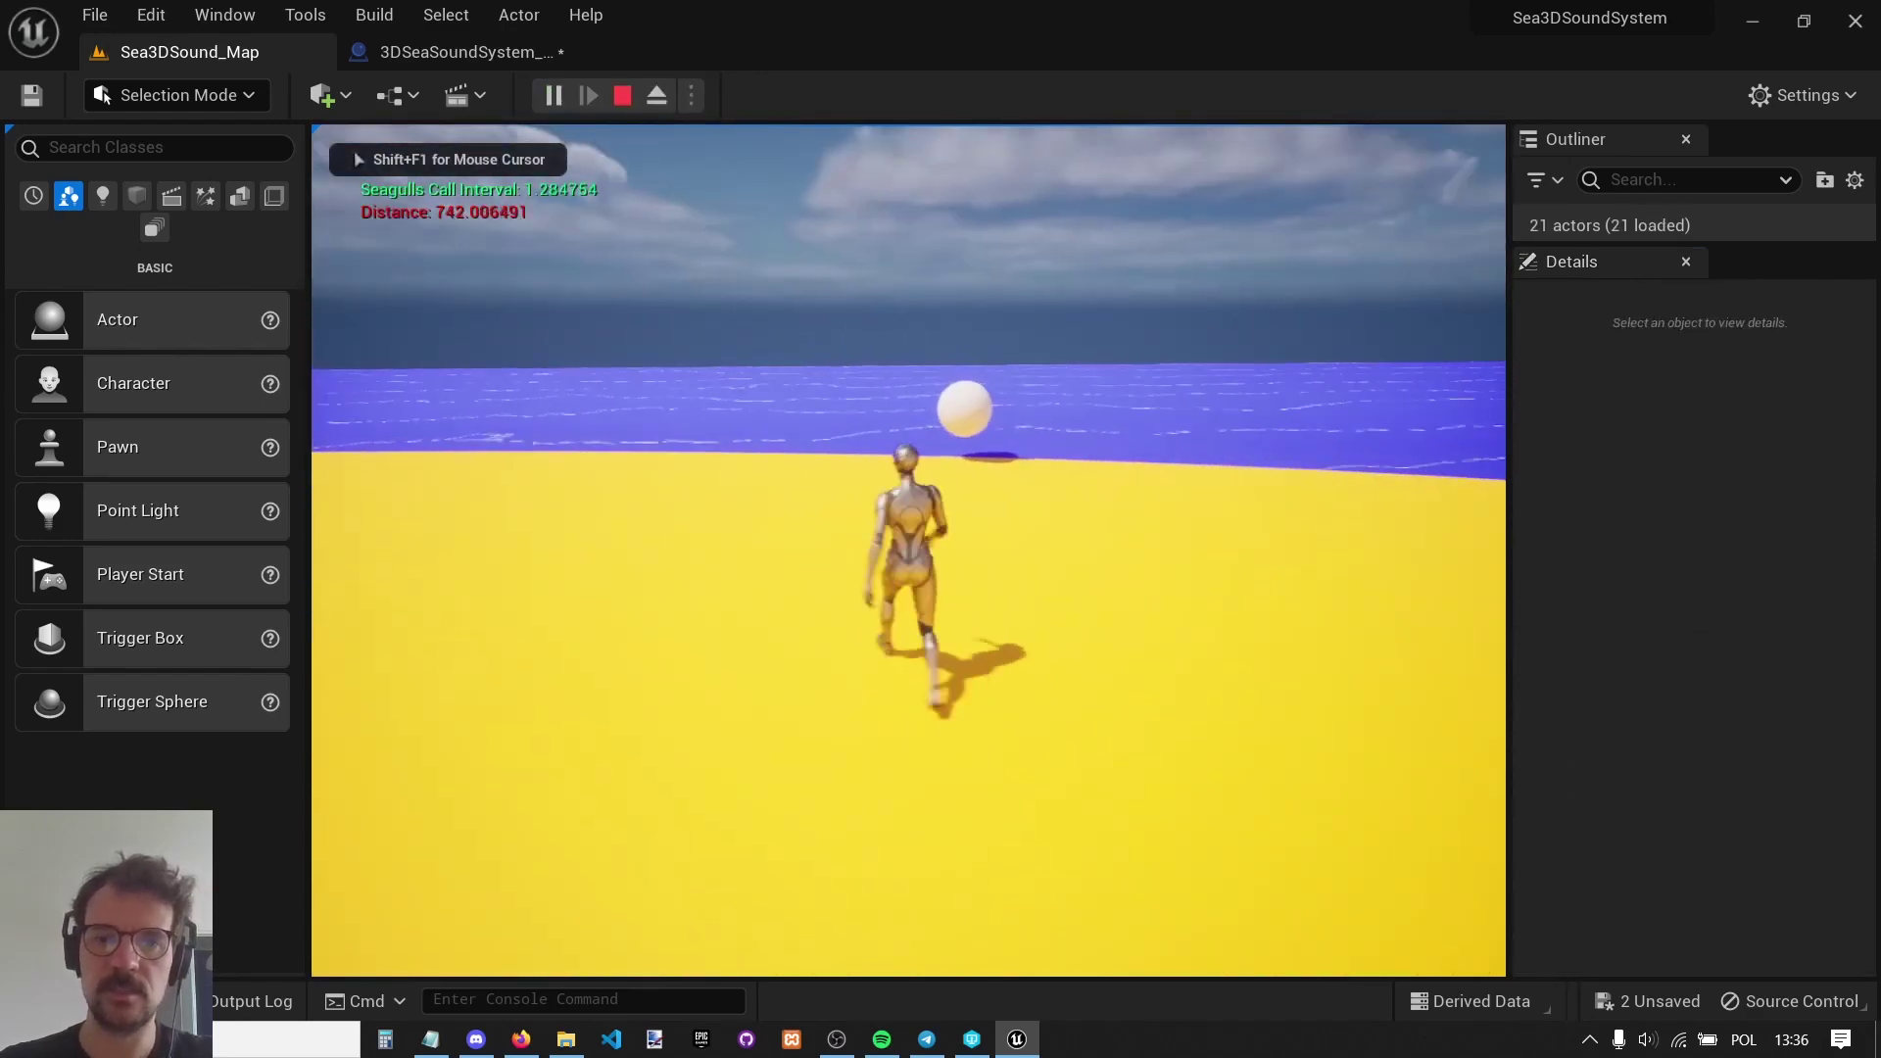
{"action": "key", "text": "w"}
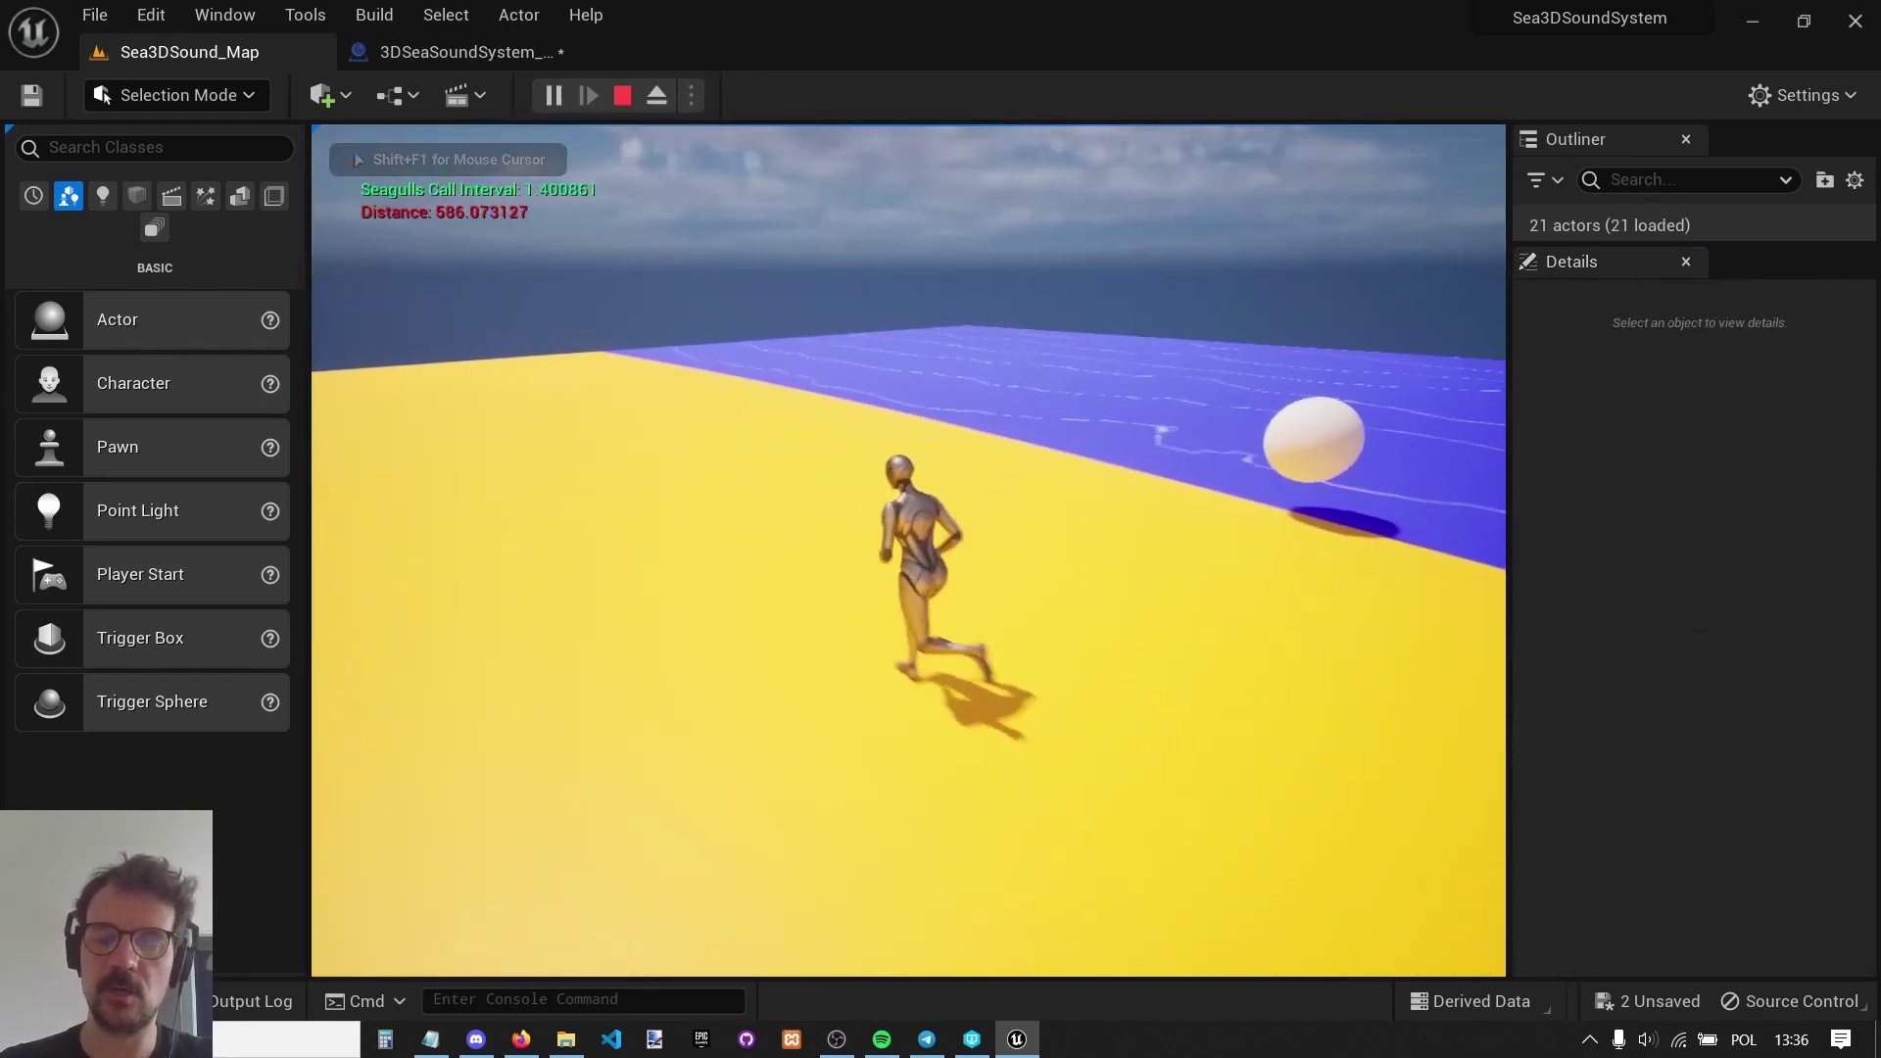
{"action": "key", "text": "w"}
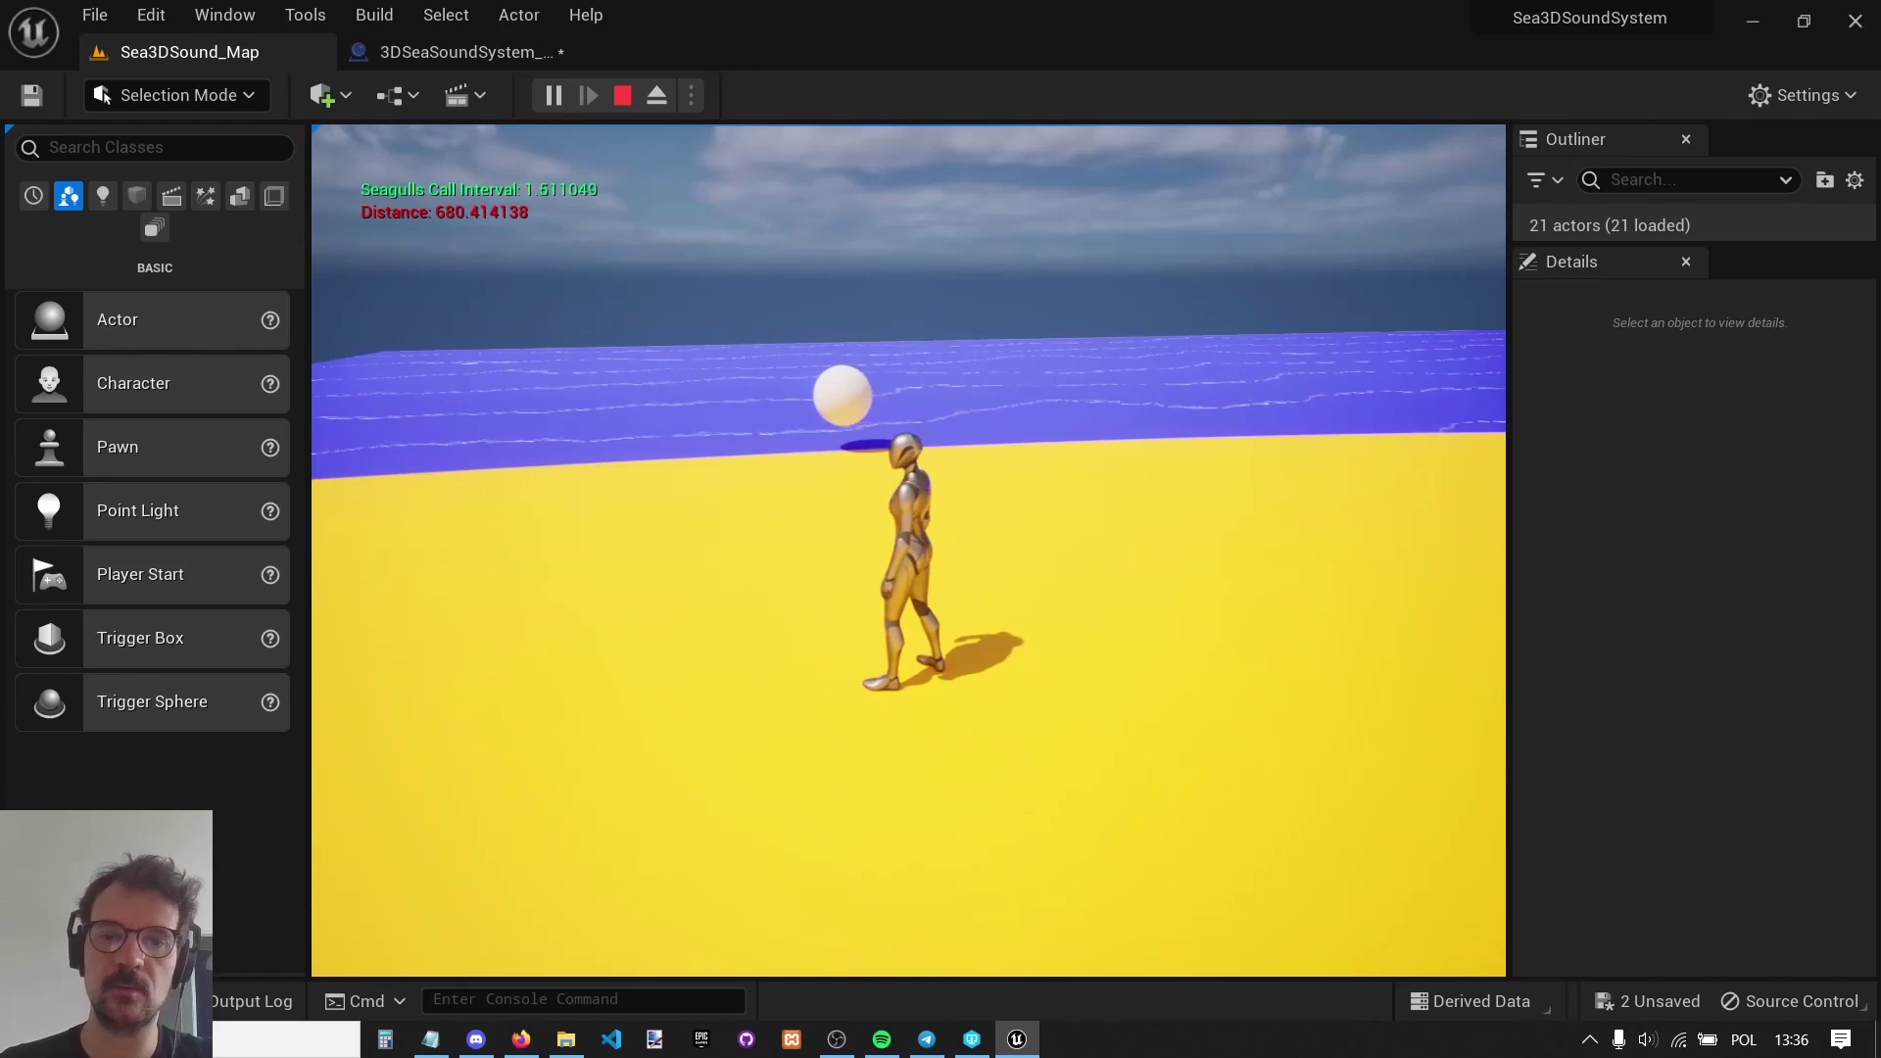
{"action": "key", "text": "d"}
{"action": "key", "text": "w"}
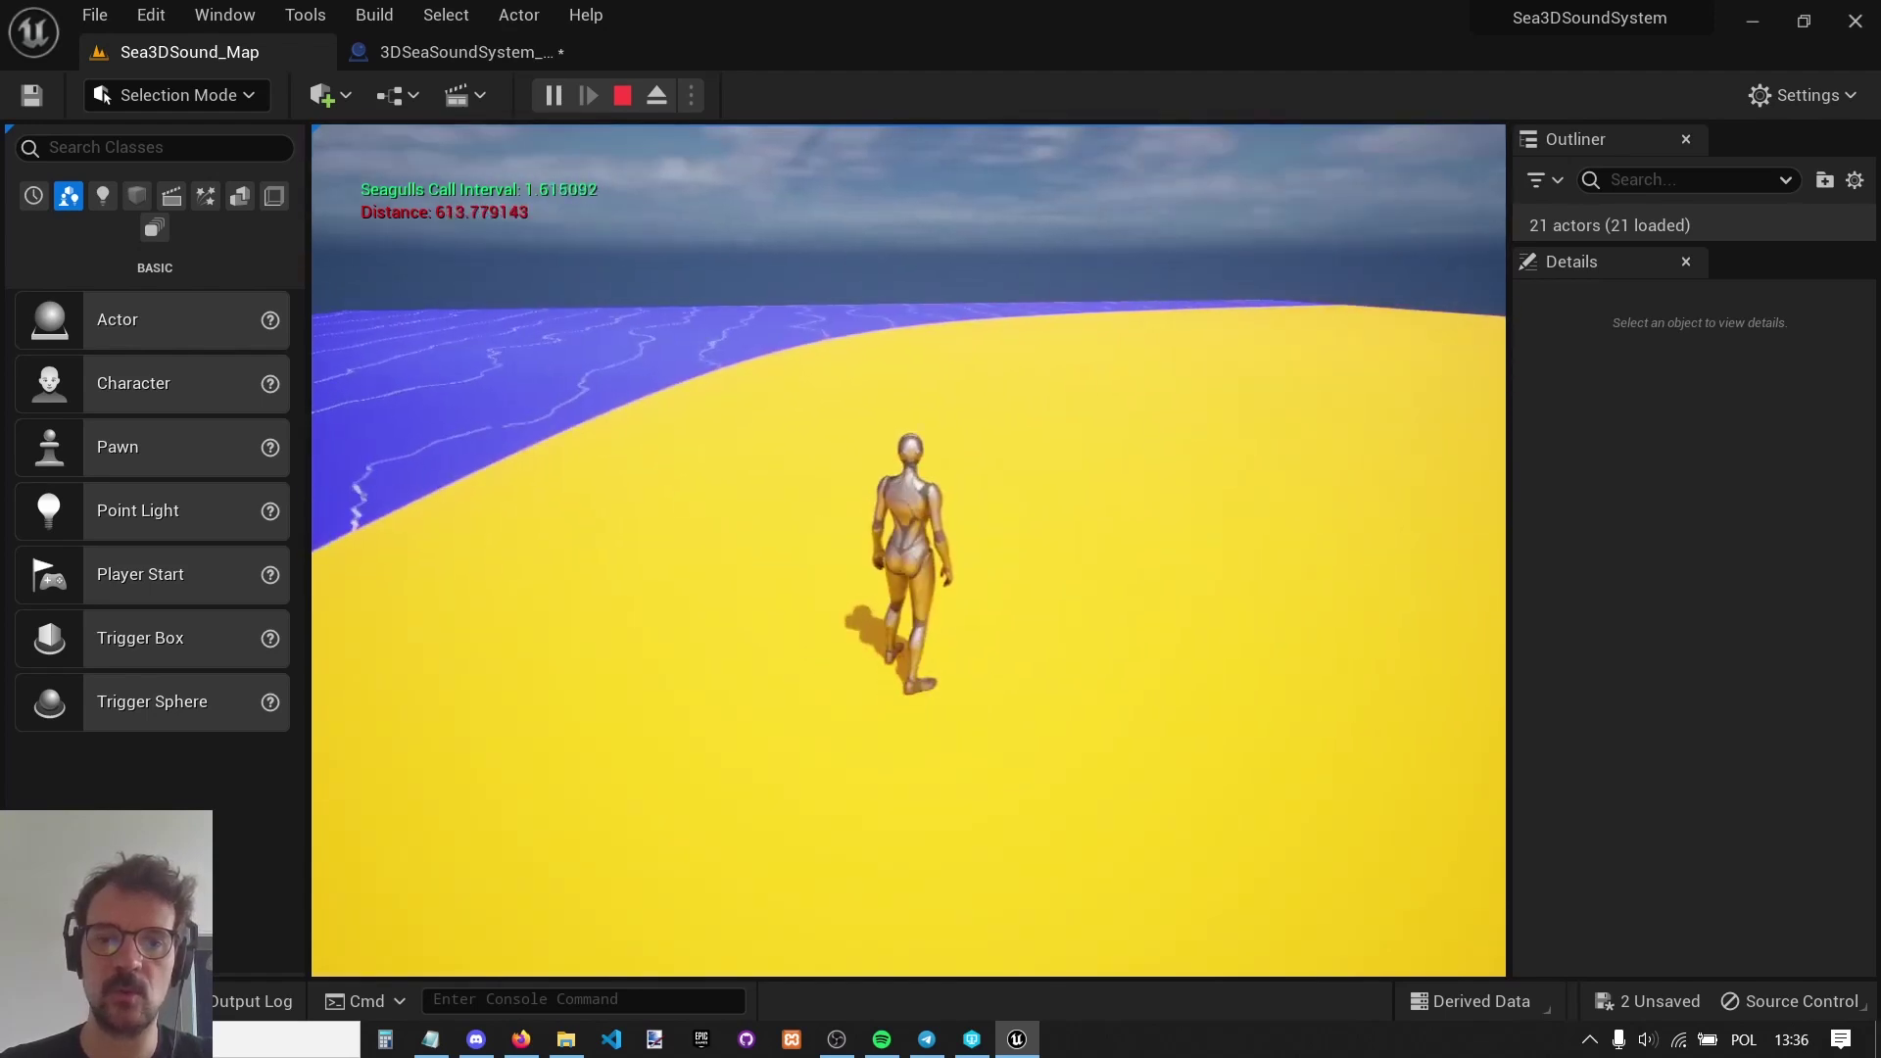
{"action": "key", "text": "w"}
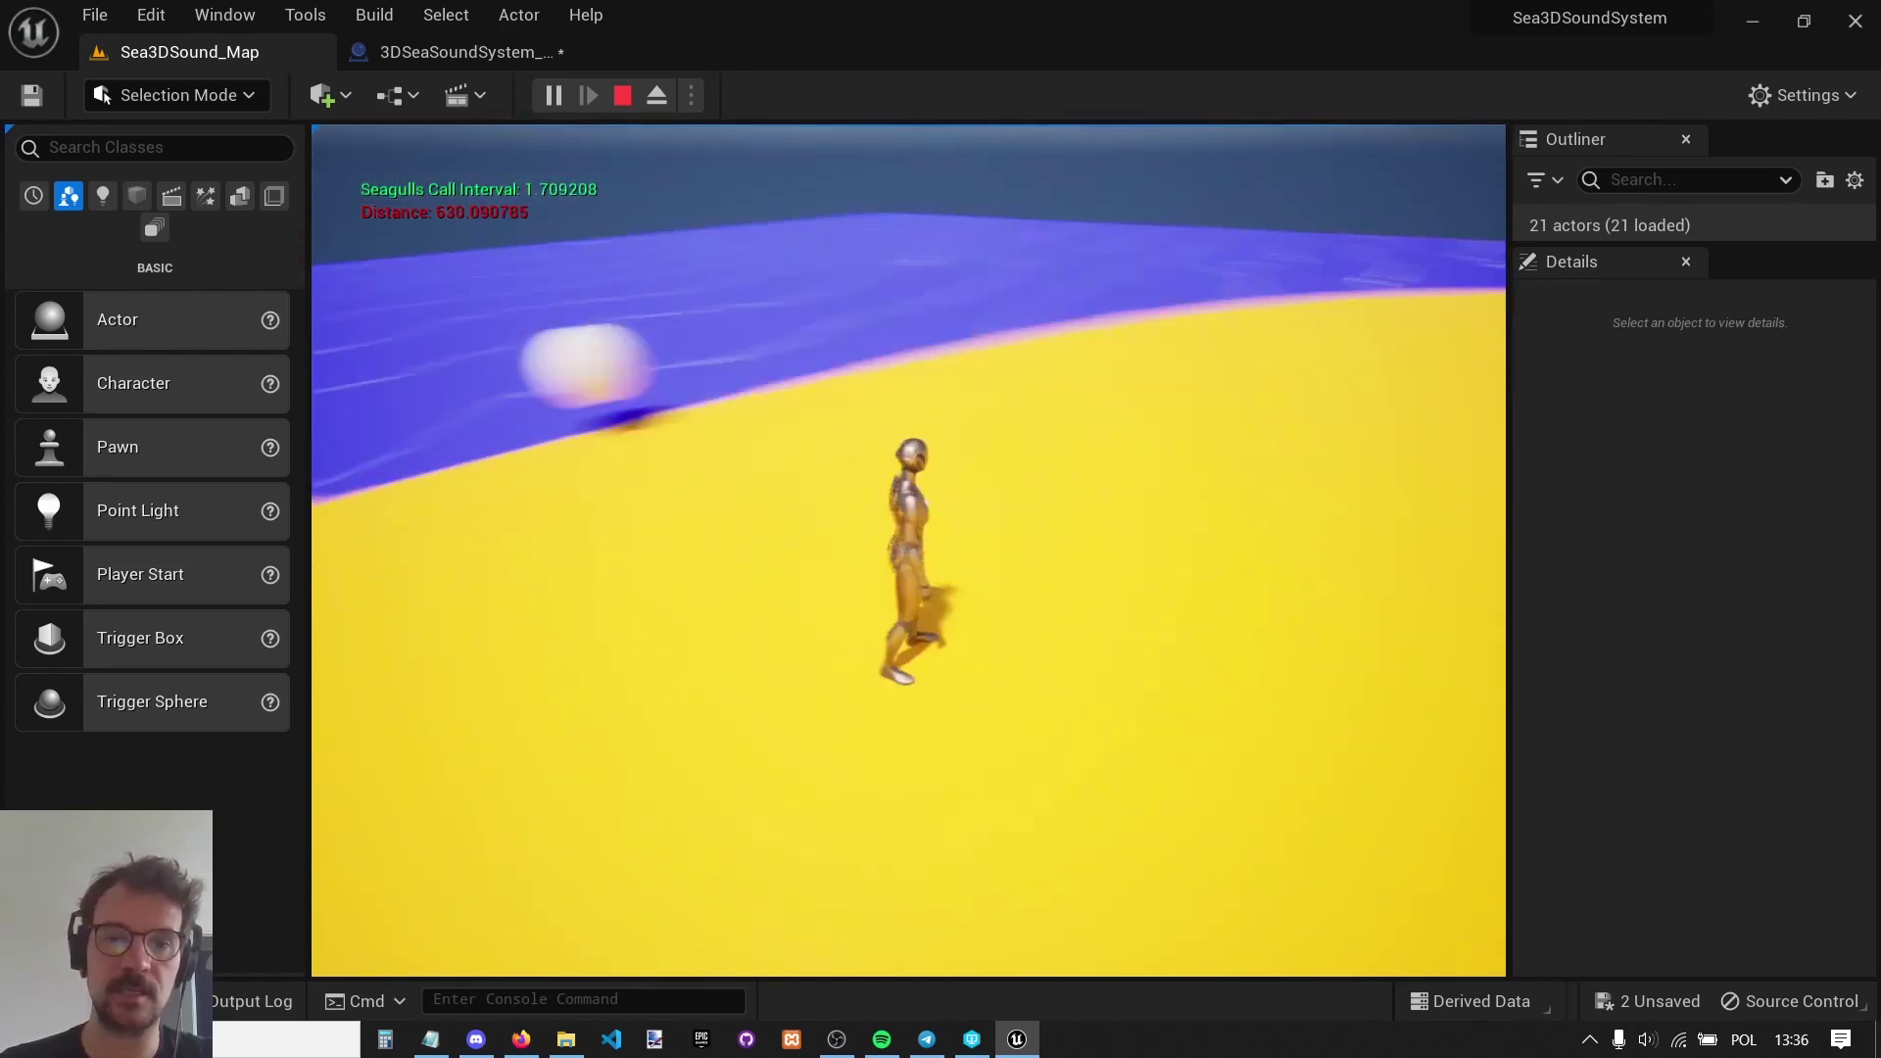
{"action": "key", "text": "w"}
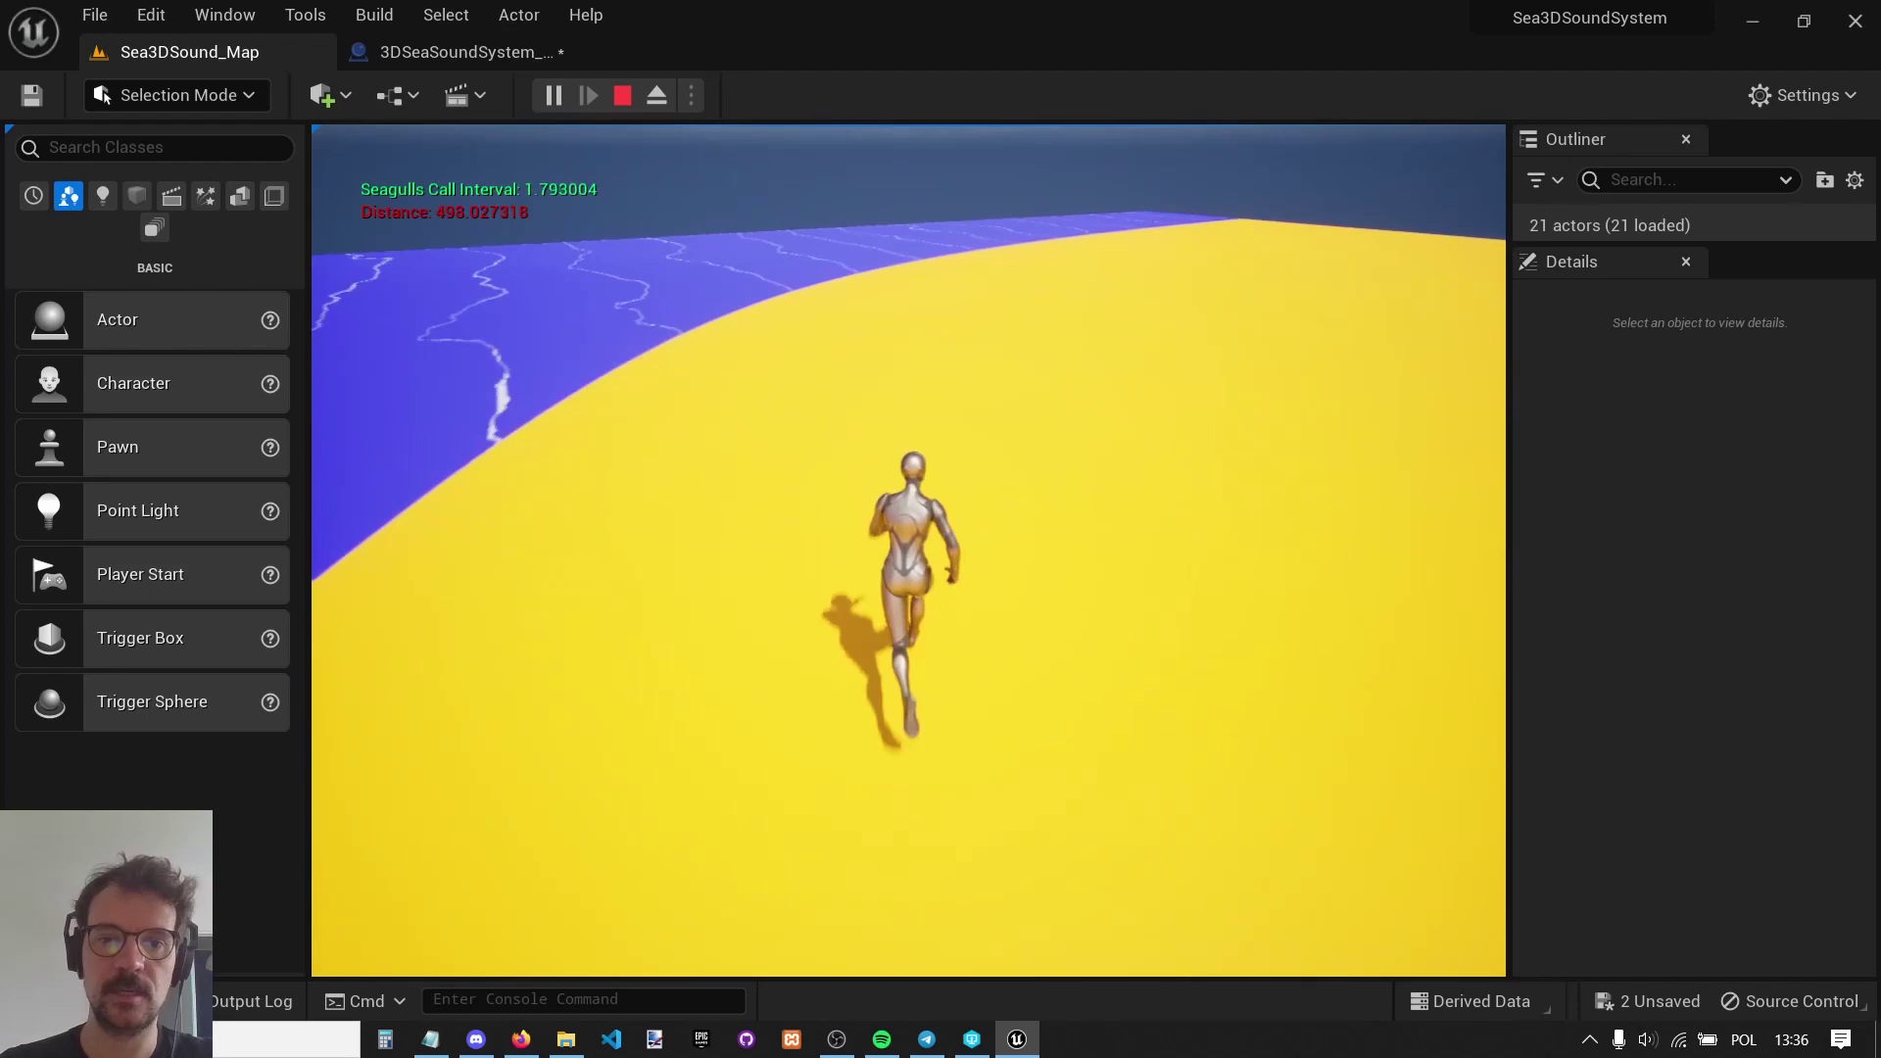
{"action": "key", "text": "w"}
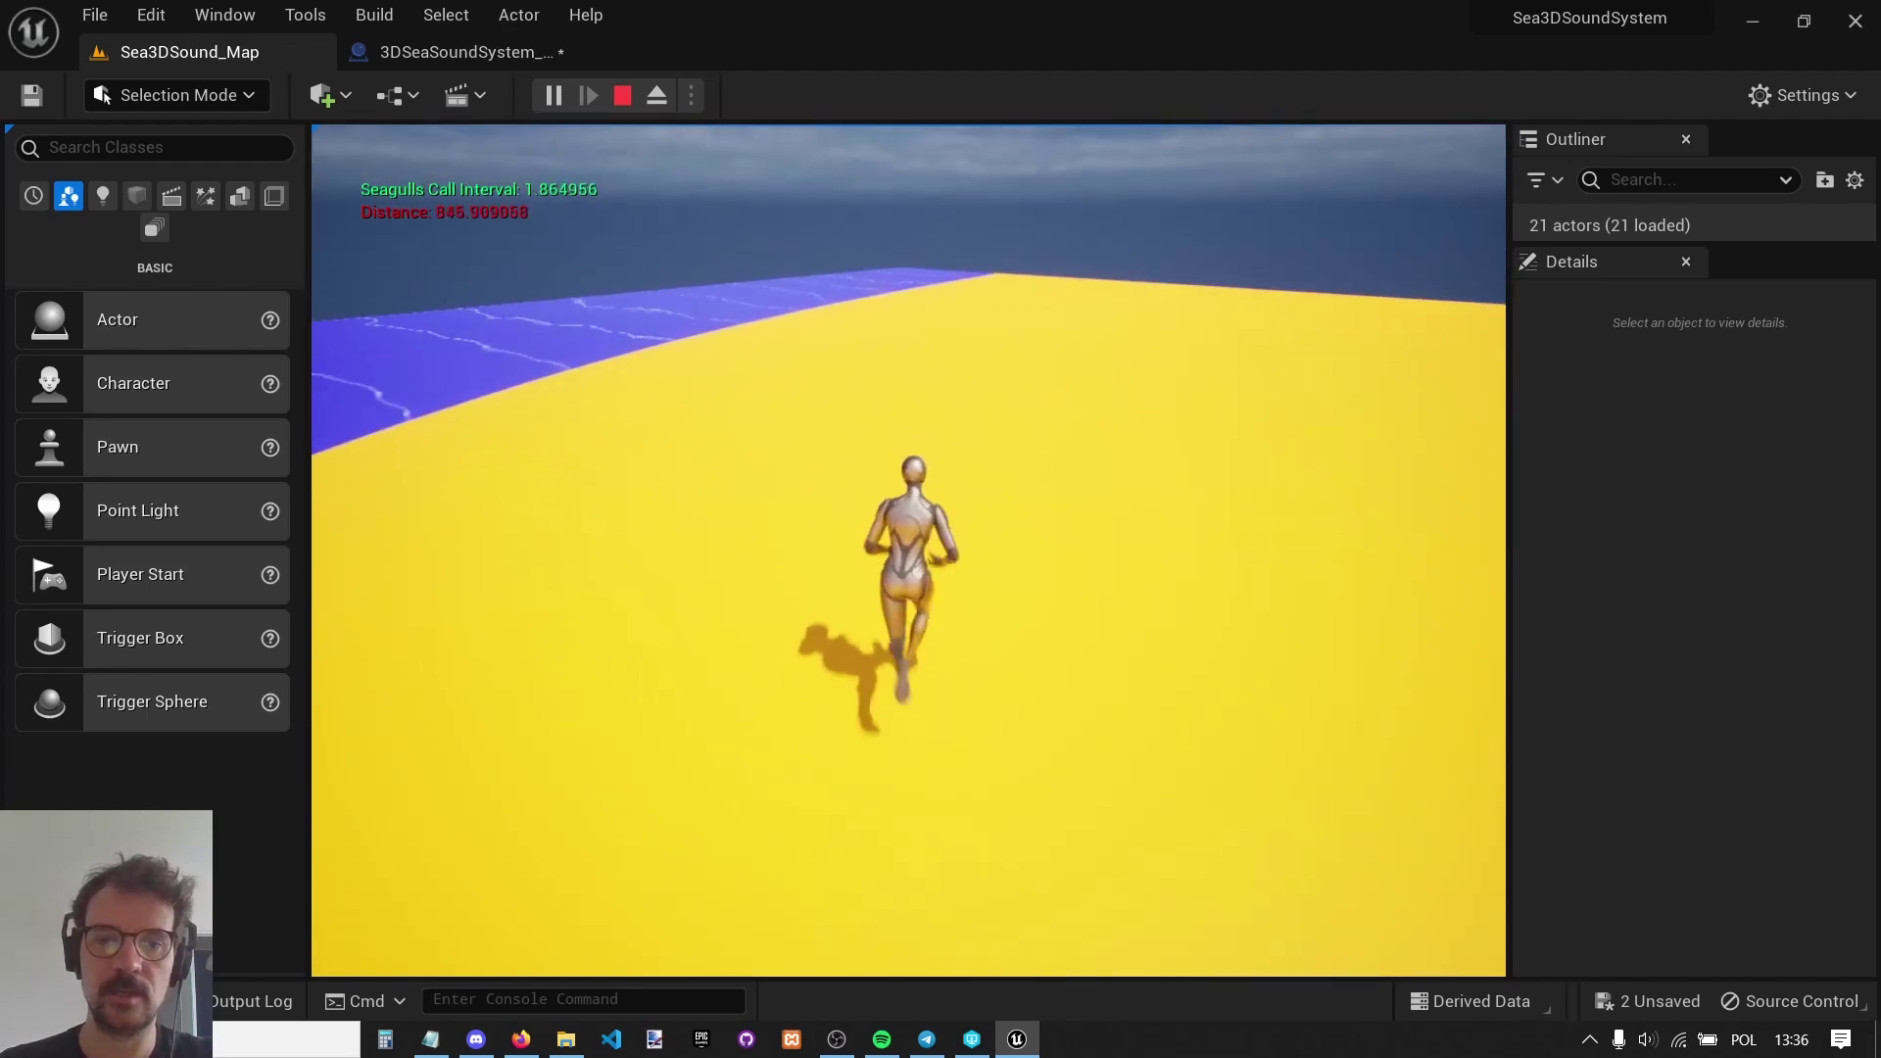
Run the character across the sand to the shoreline and up to the debug sphere to check the waves at close range.
{"action": "key", "text": "d"}
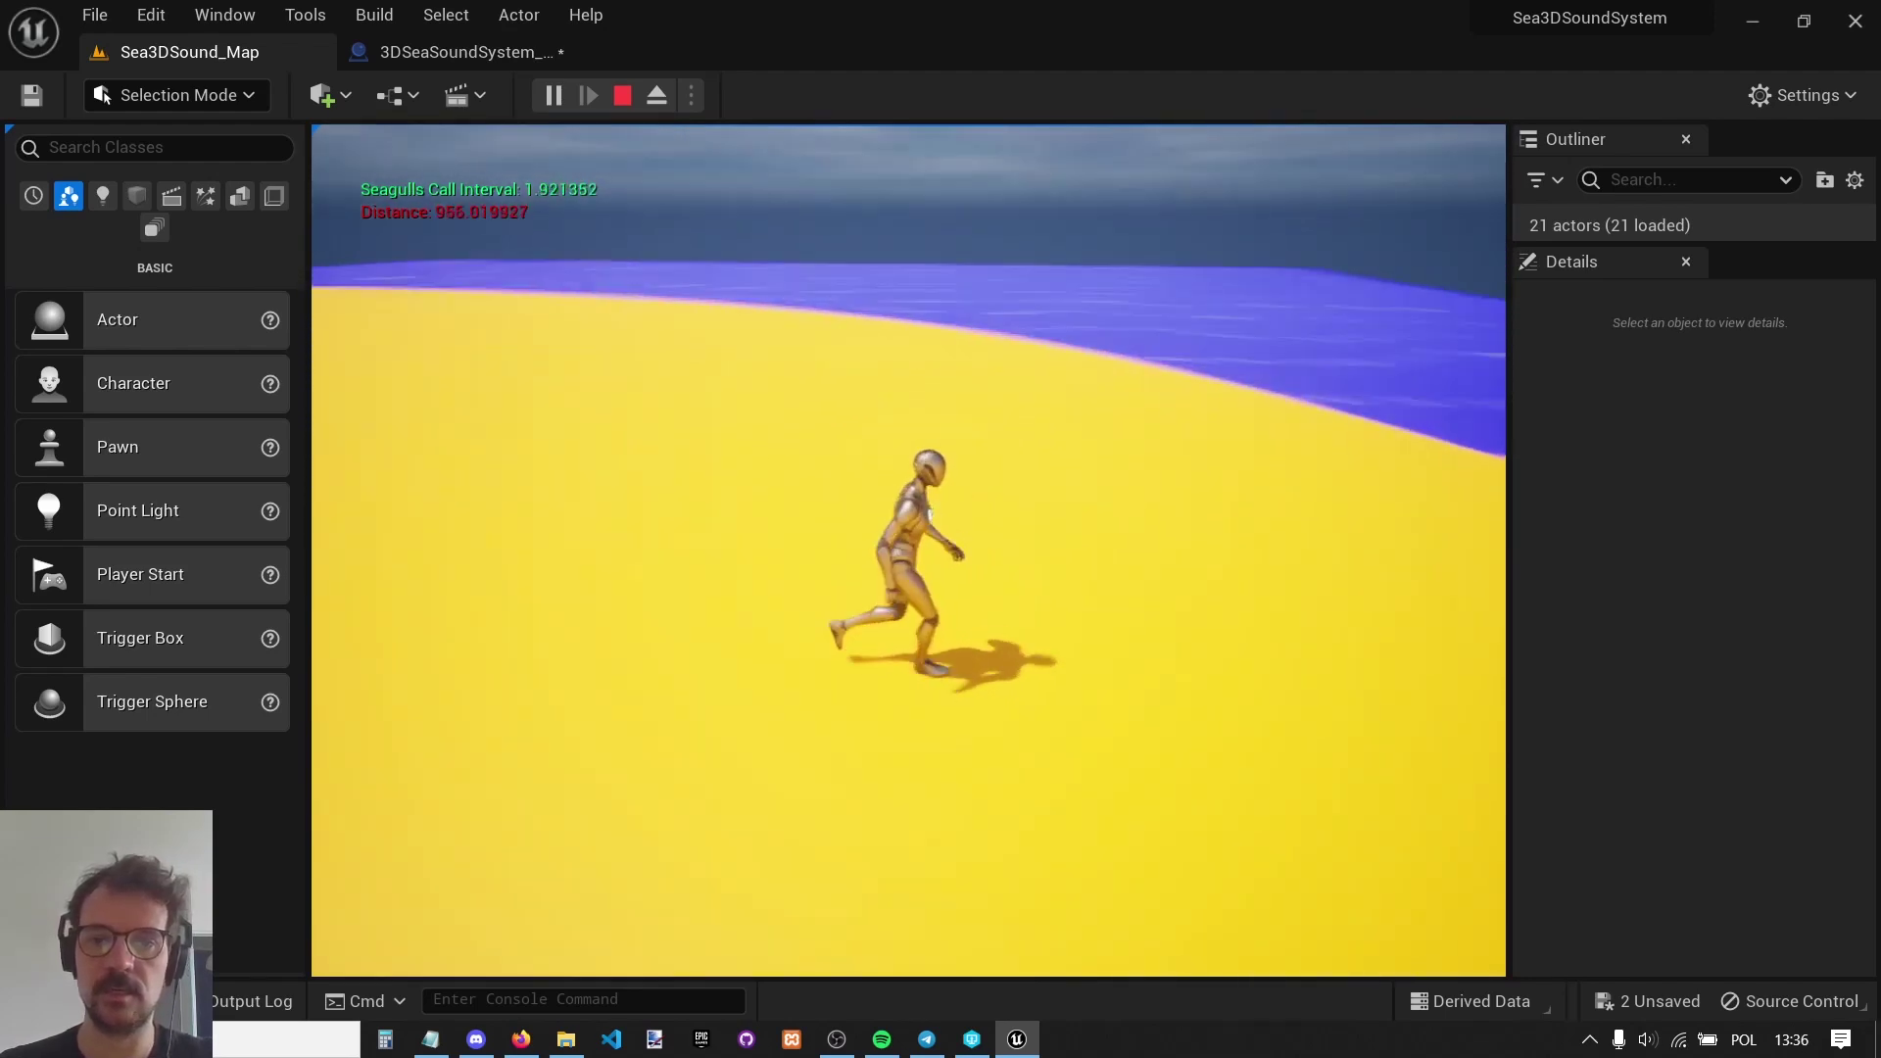
{"action": "key", "text": "d"}
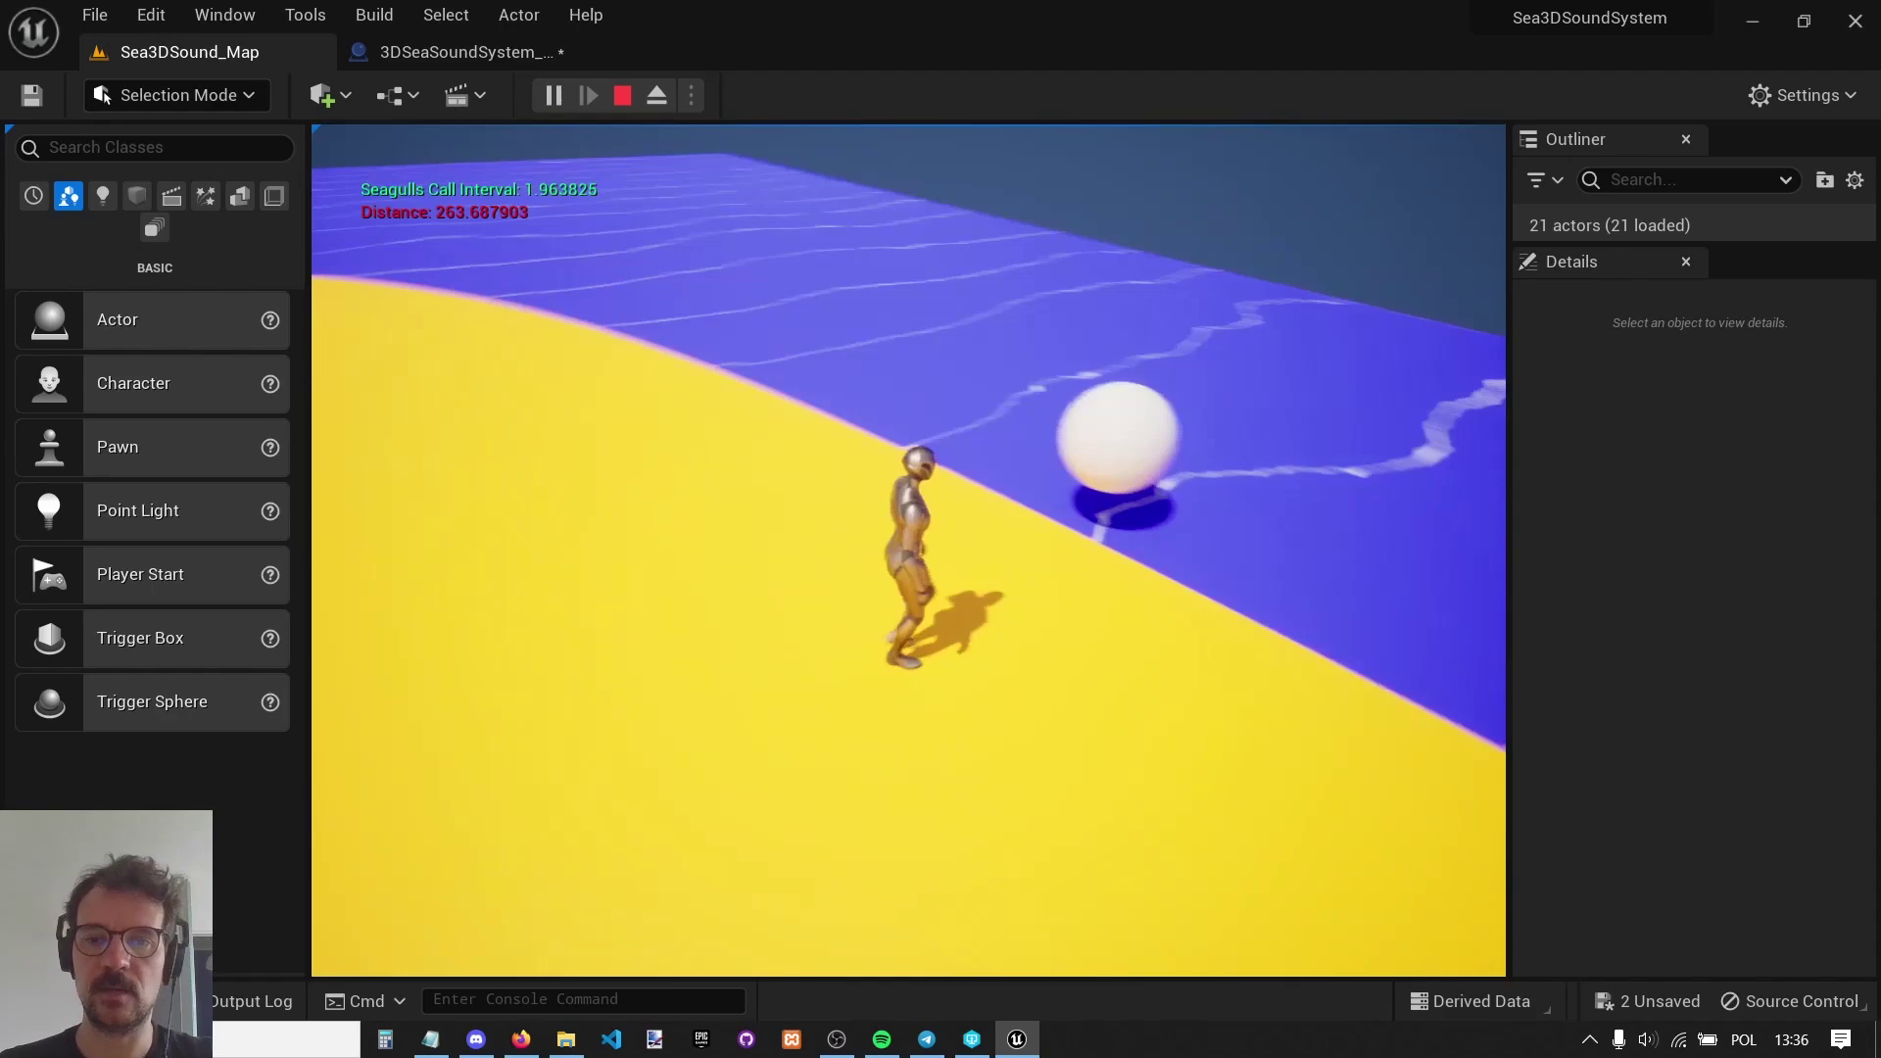
{"action": "key", "text": "d"}
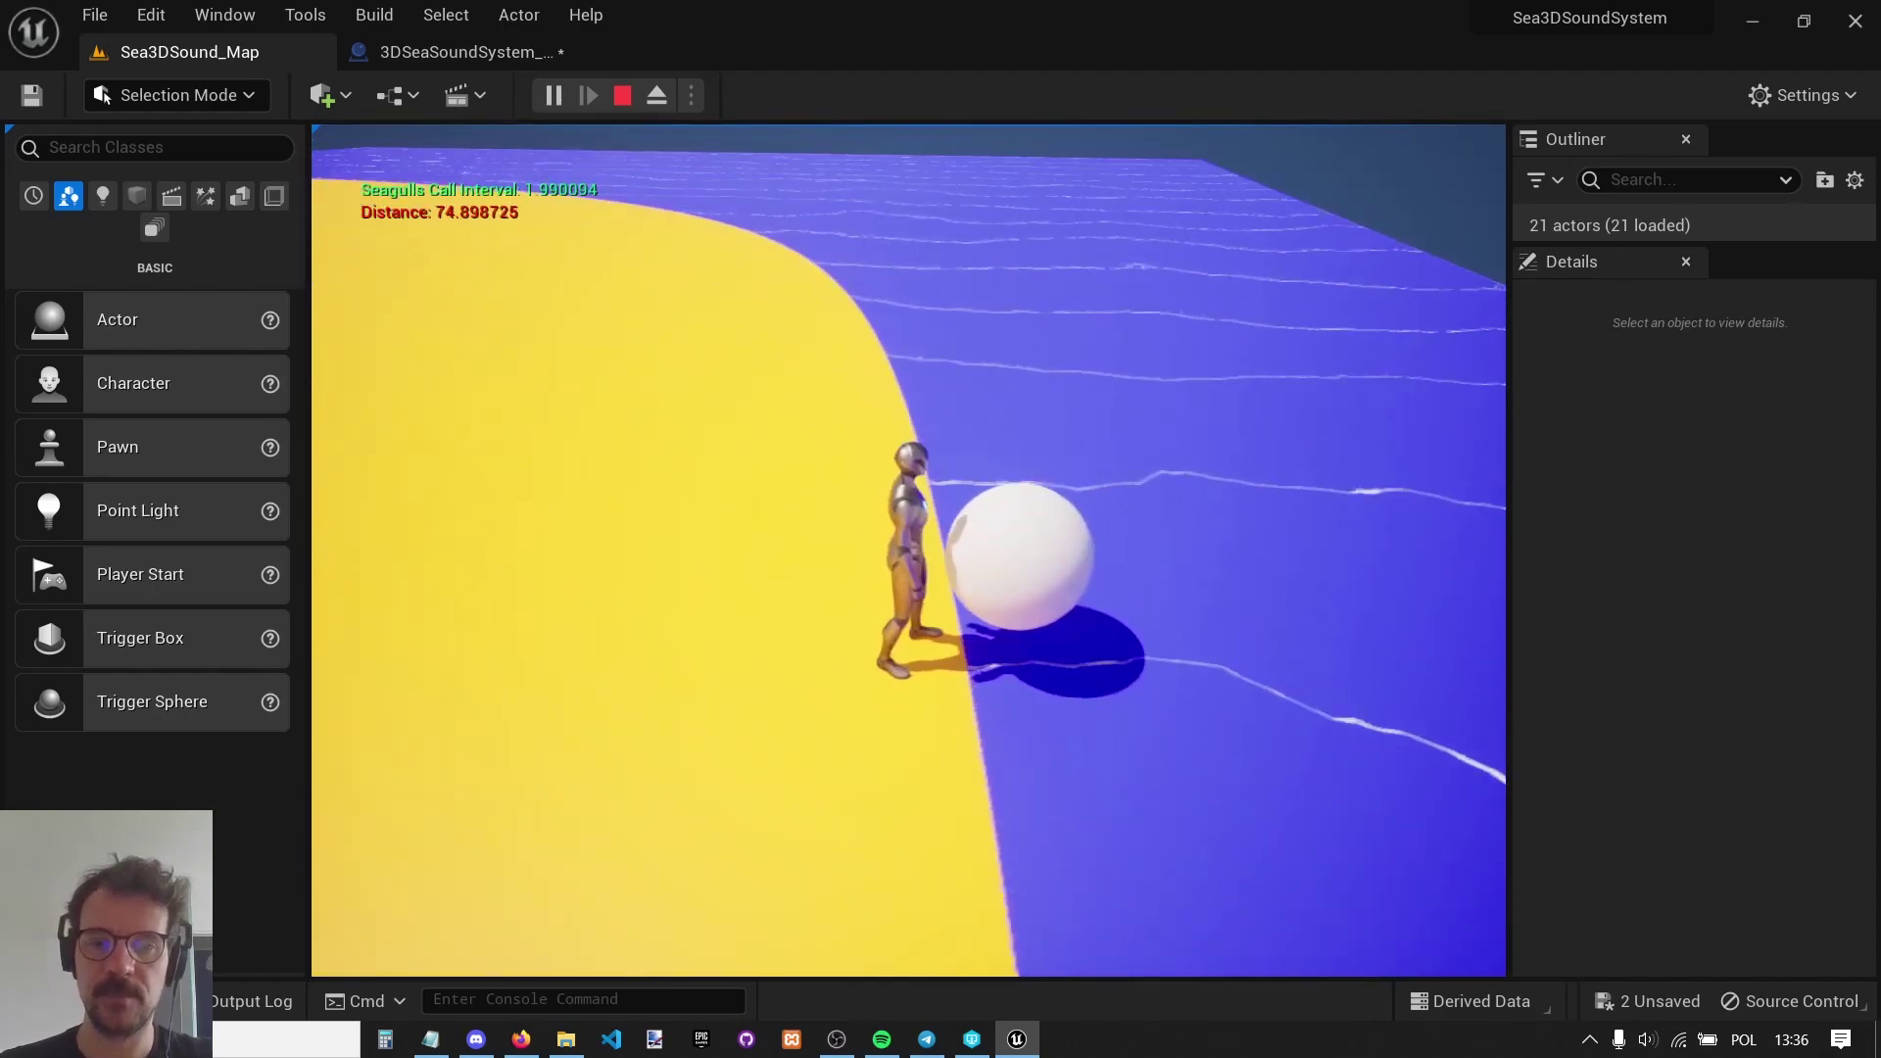
{"action": "key", "text": "a"}
{"action": "key", "text": "d"}
{"action": "key", "text": "w"}
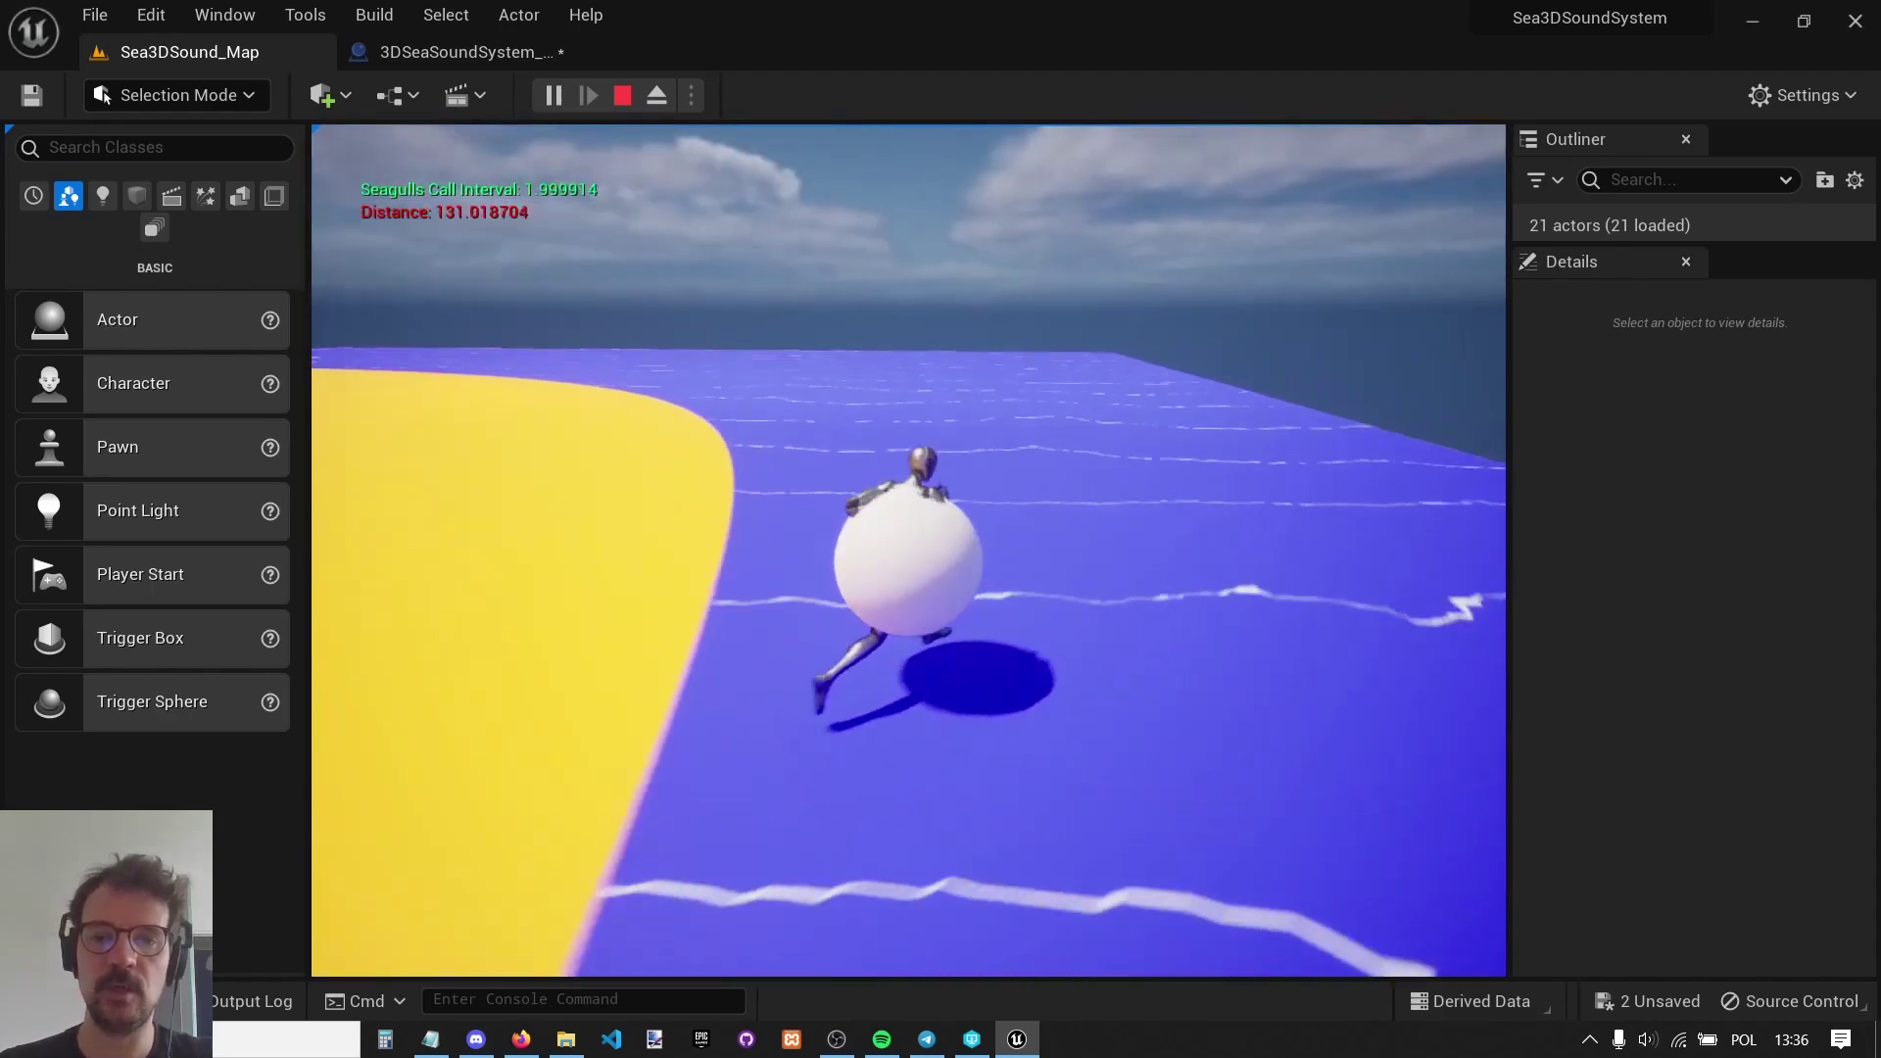
Run the character out across the sea and back toward the beach to check how the debug sphere follows.
{"action": "key", "text": "w"}
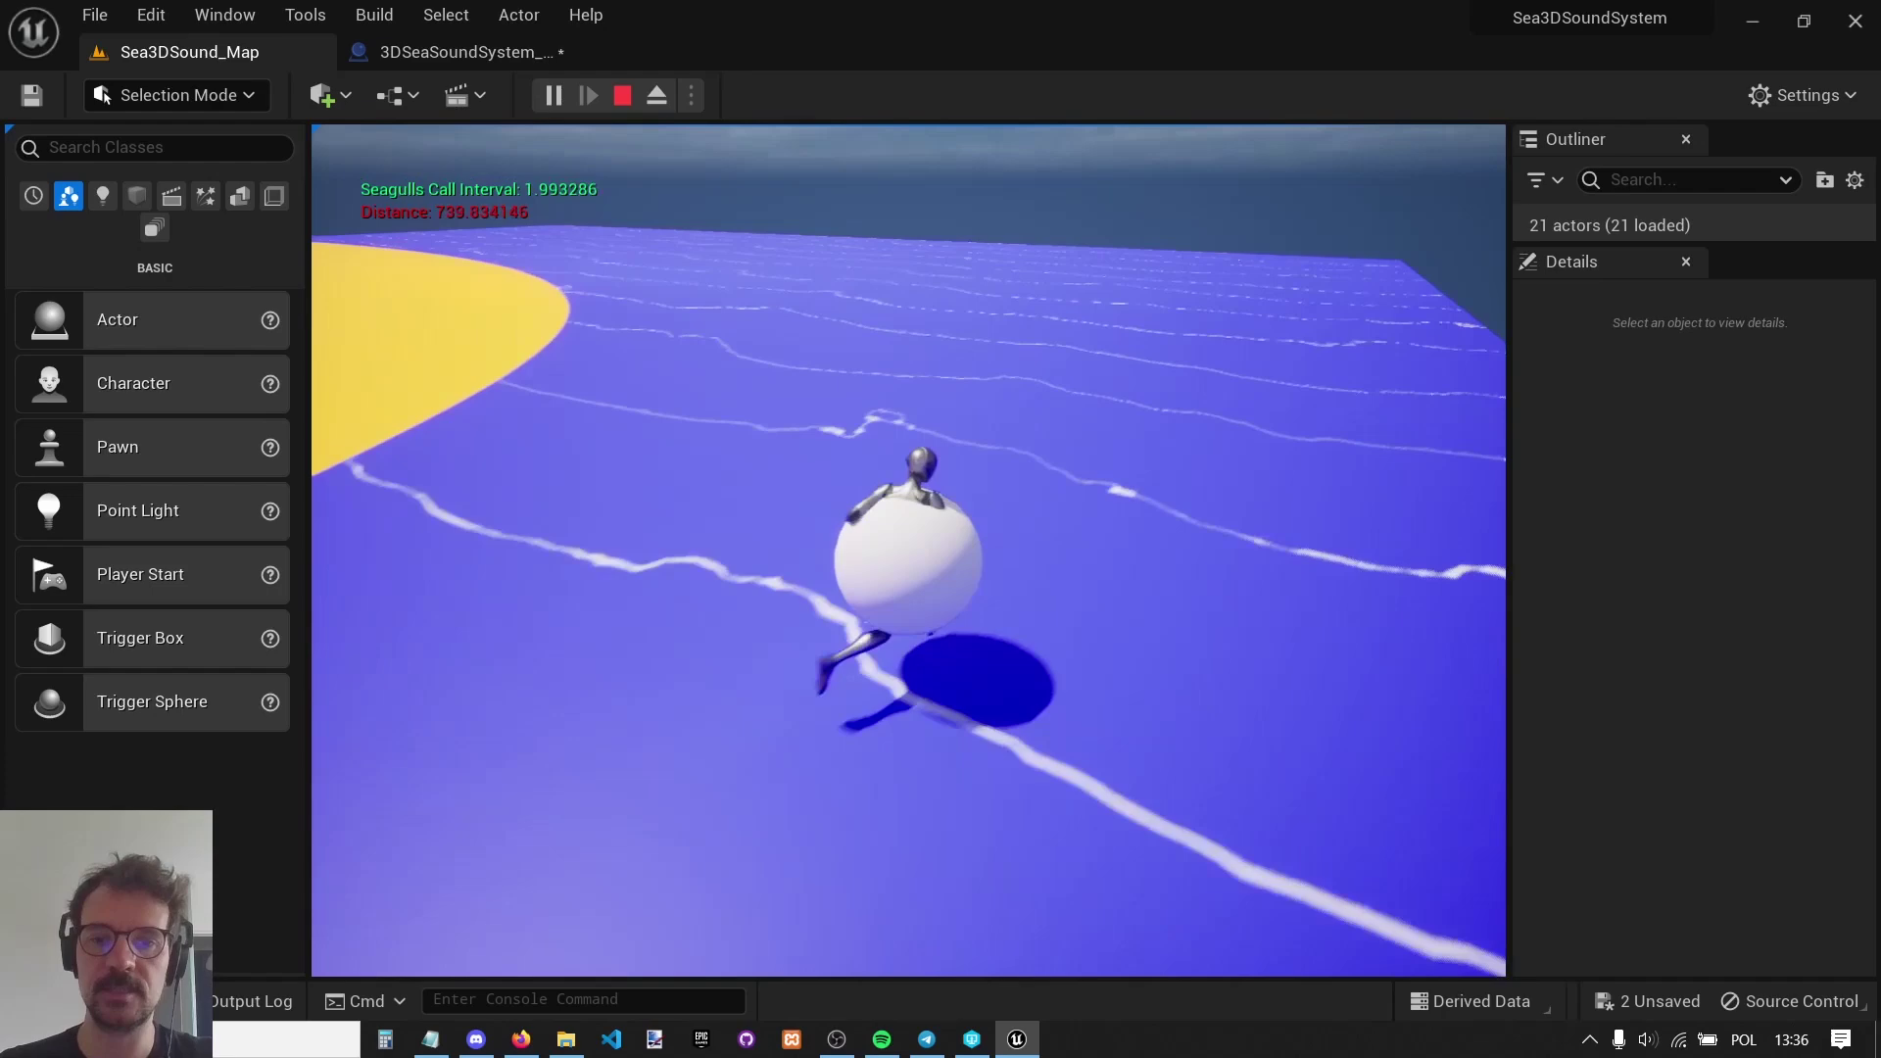
{"action": "key", "text": "w"}
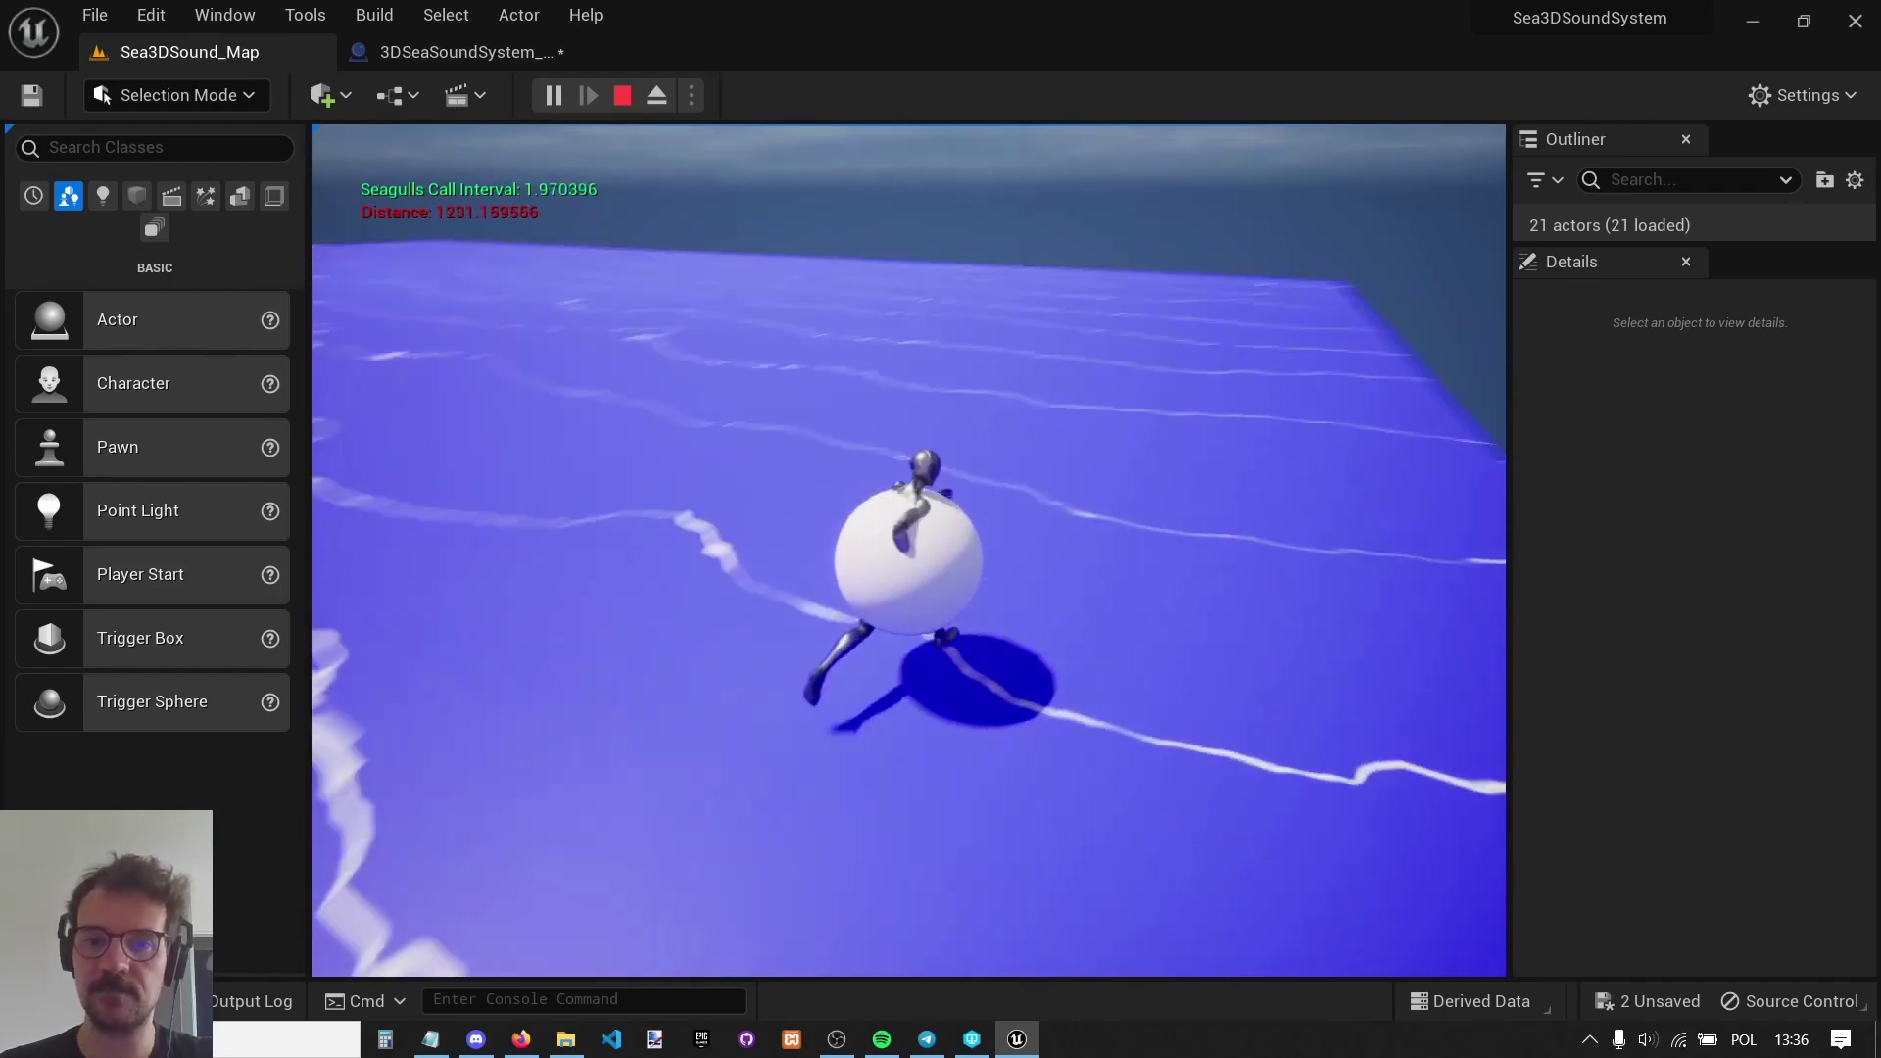
{"action": "key", "text": "w"}
{"action": "key", "text": "d"}
{"action": "key", "text": "a"}
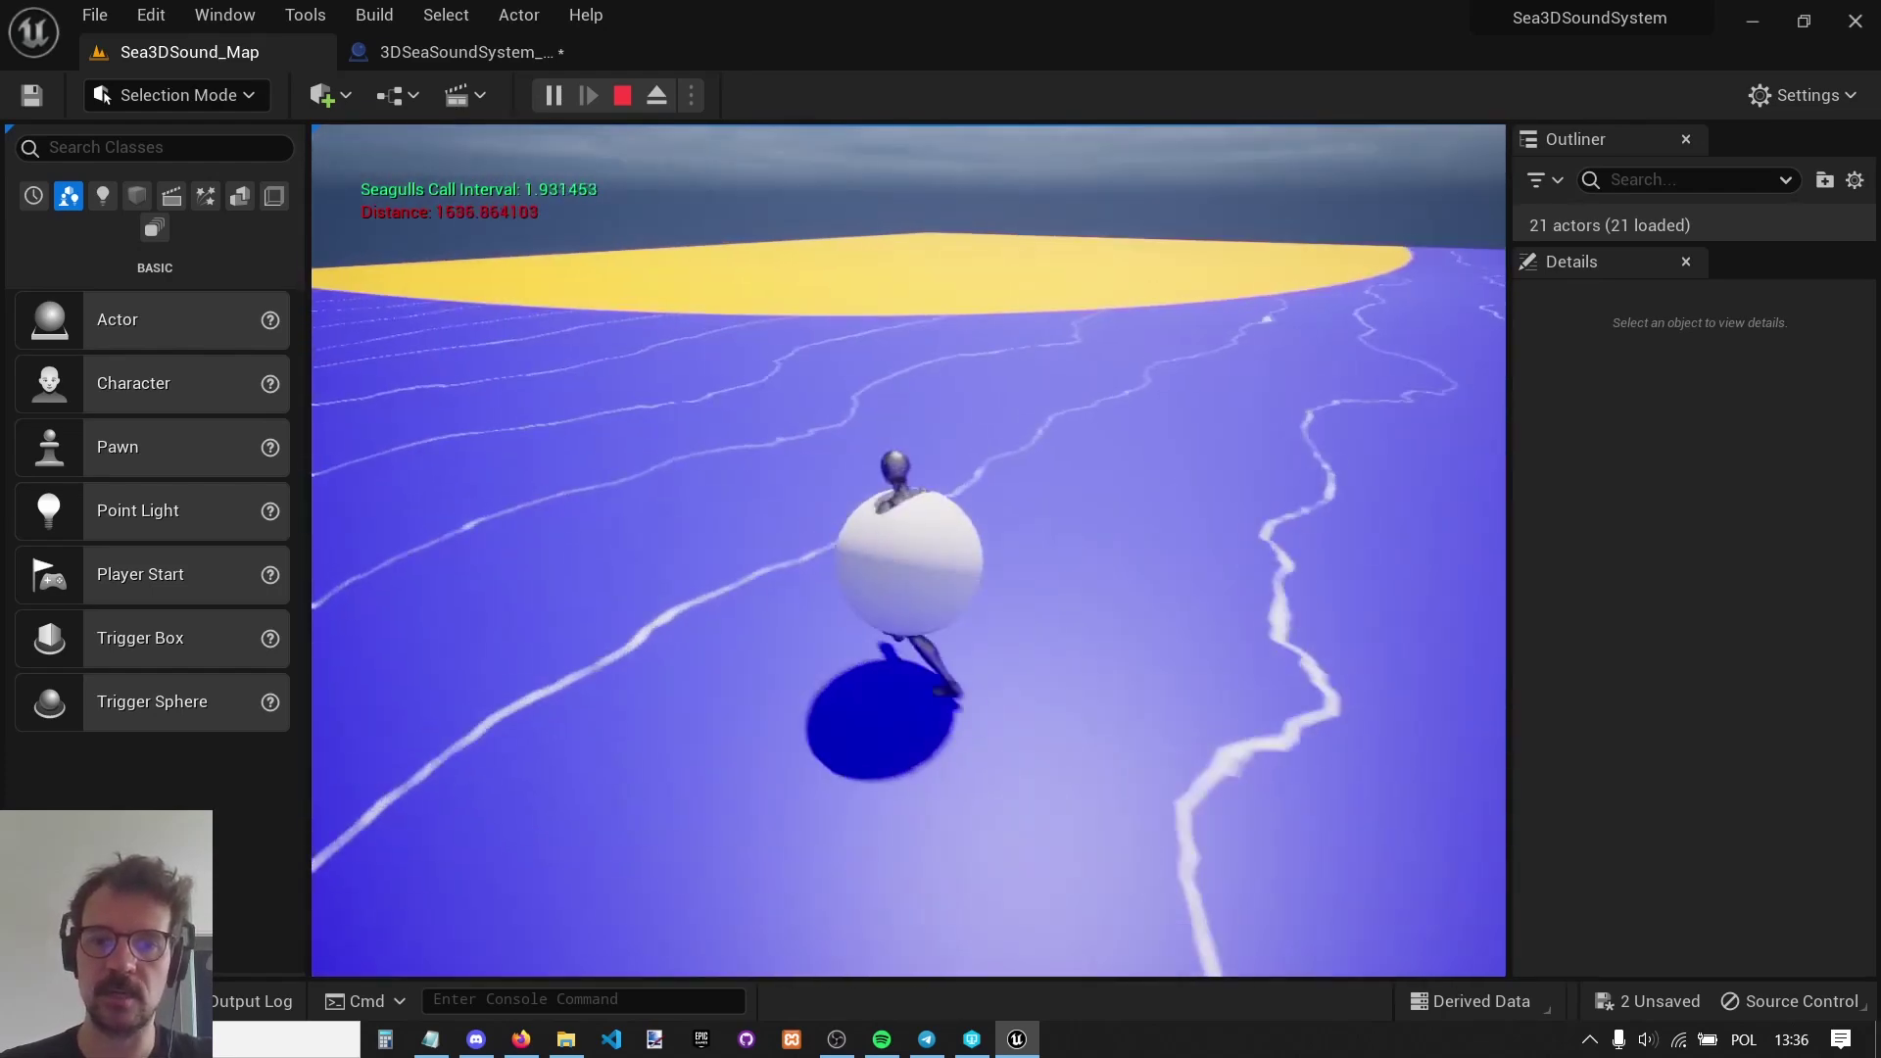
{"action": "key", "text": "w"}
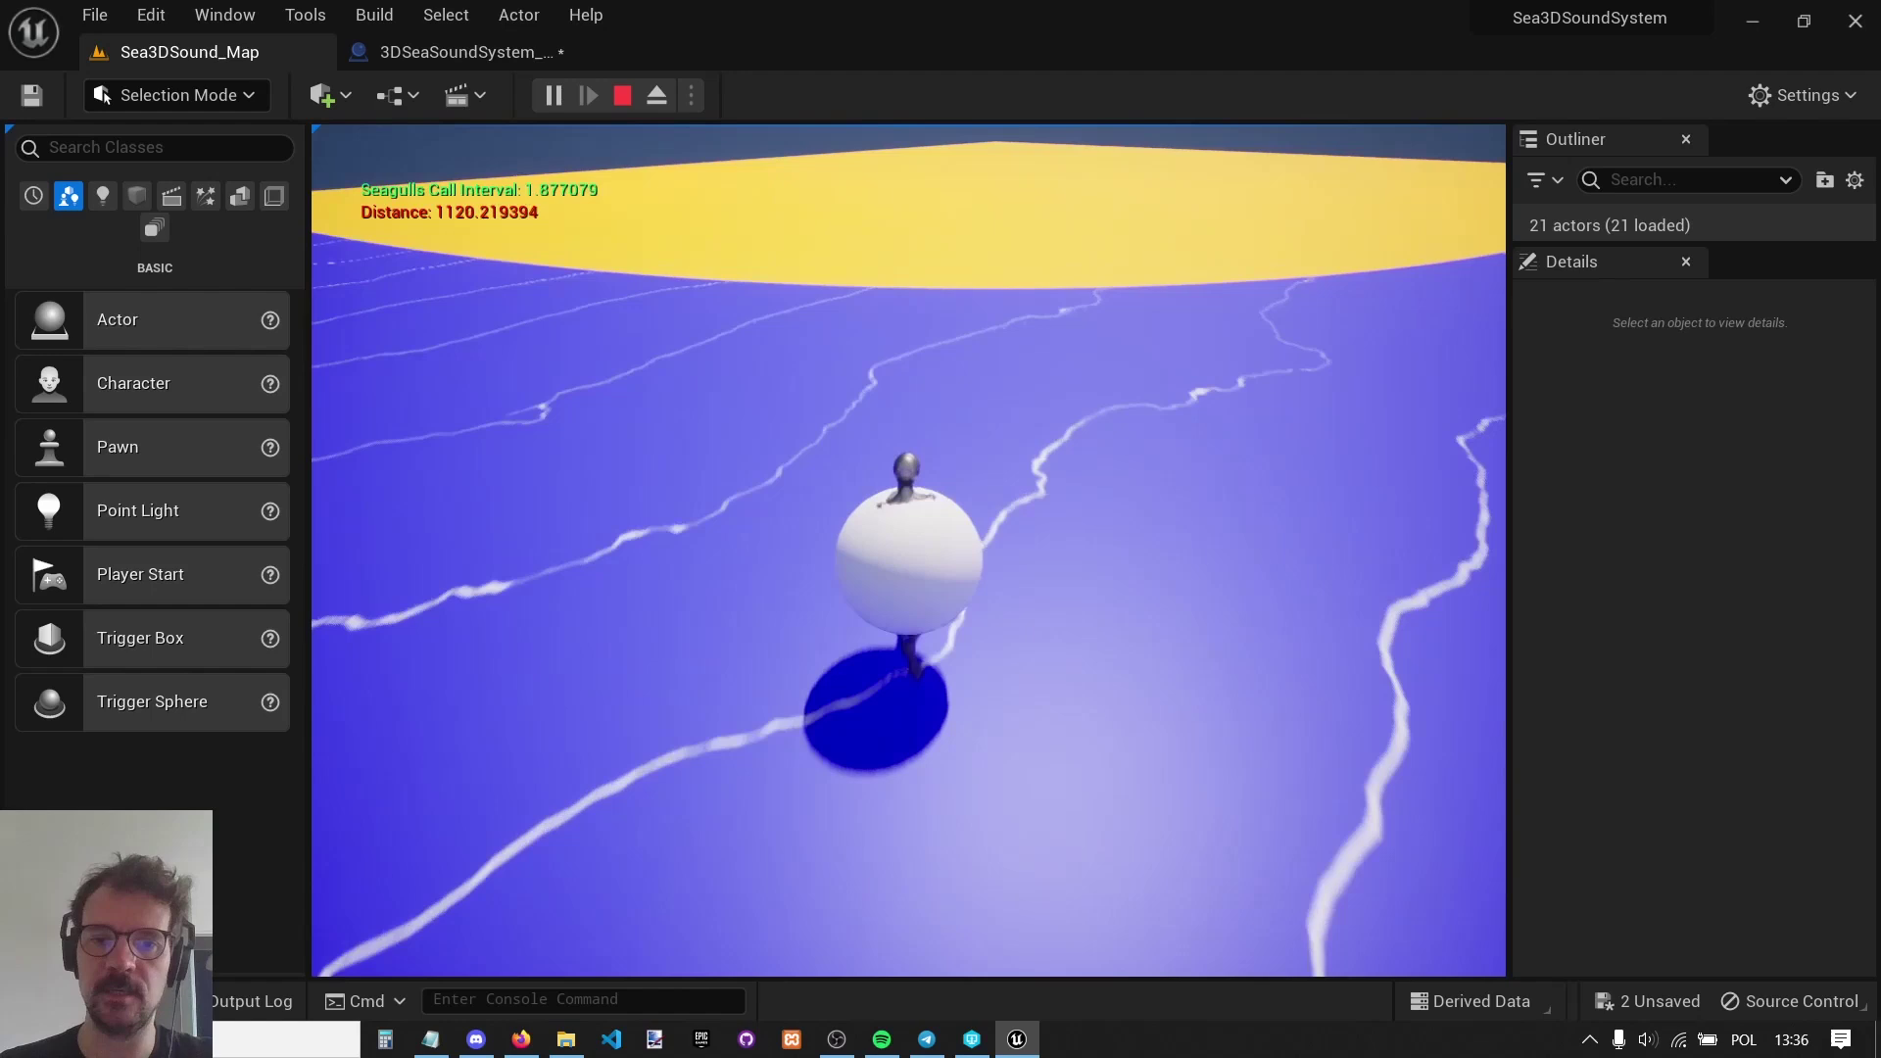
{"action": "key", "text": "w"}
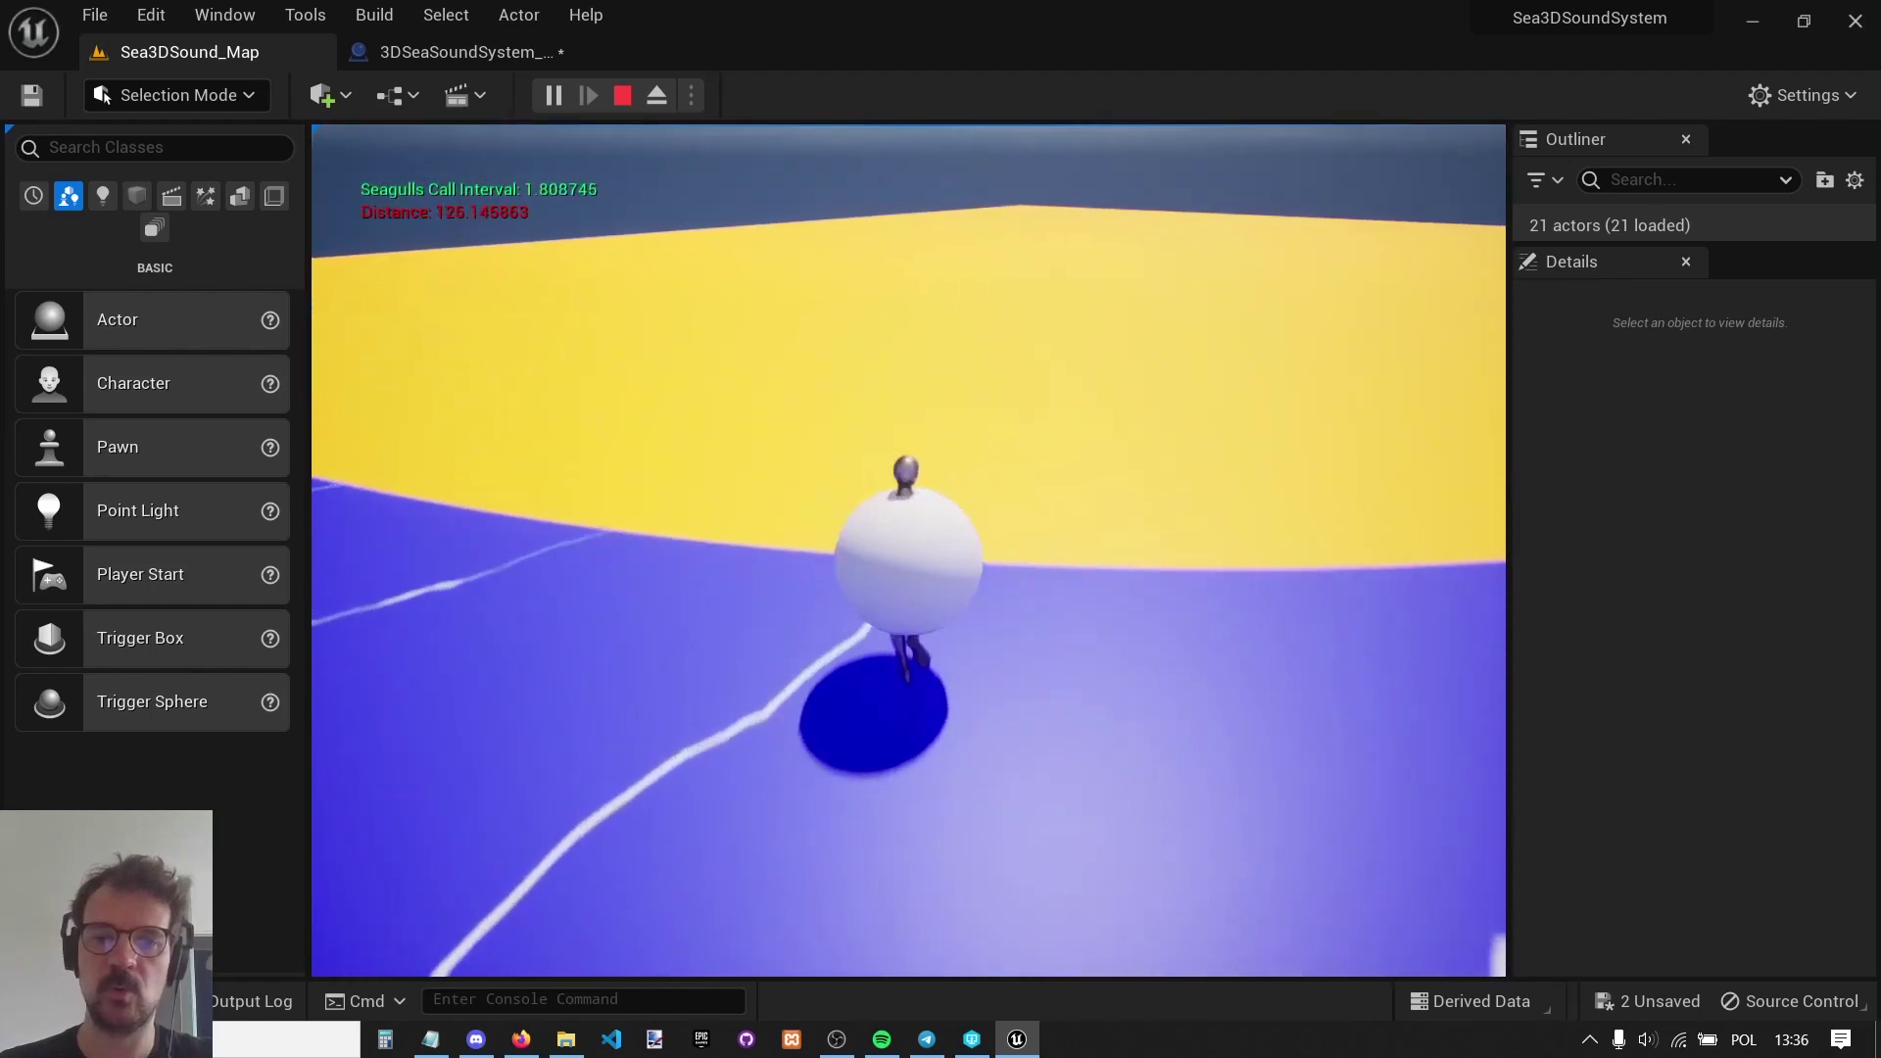
Run the character inland away from the shoreline to check the sea sound at a growing distance.
{"action": "key", "text": "a"}
{"action": "key", "text": "s"}
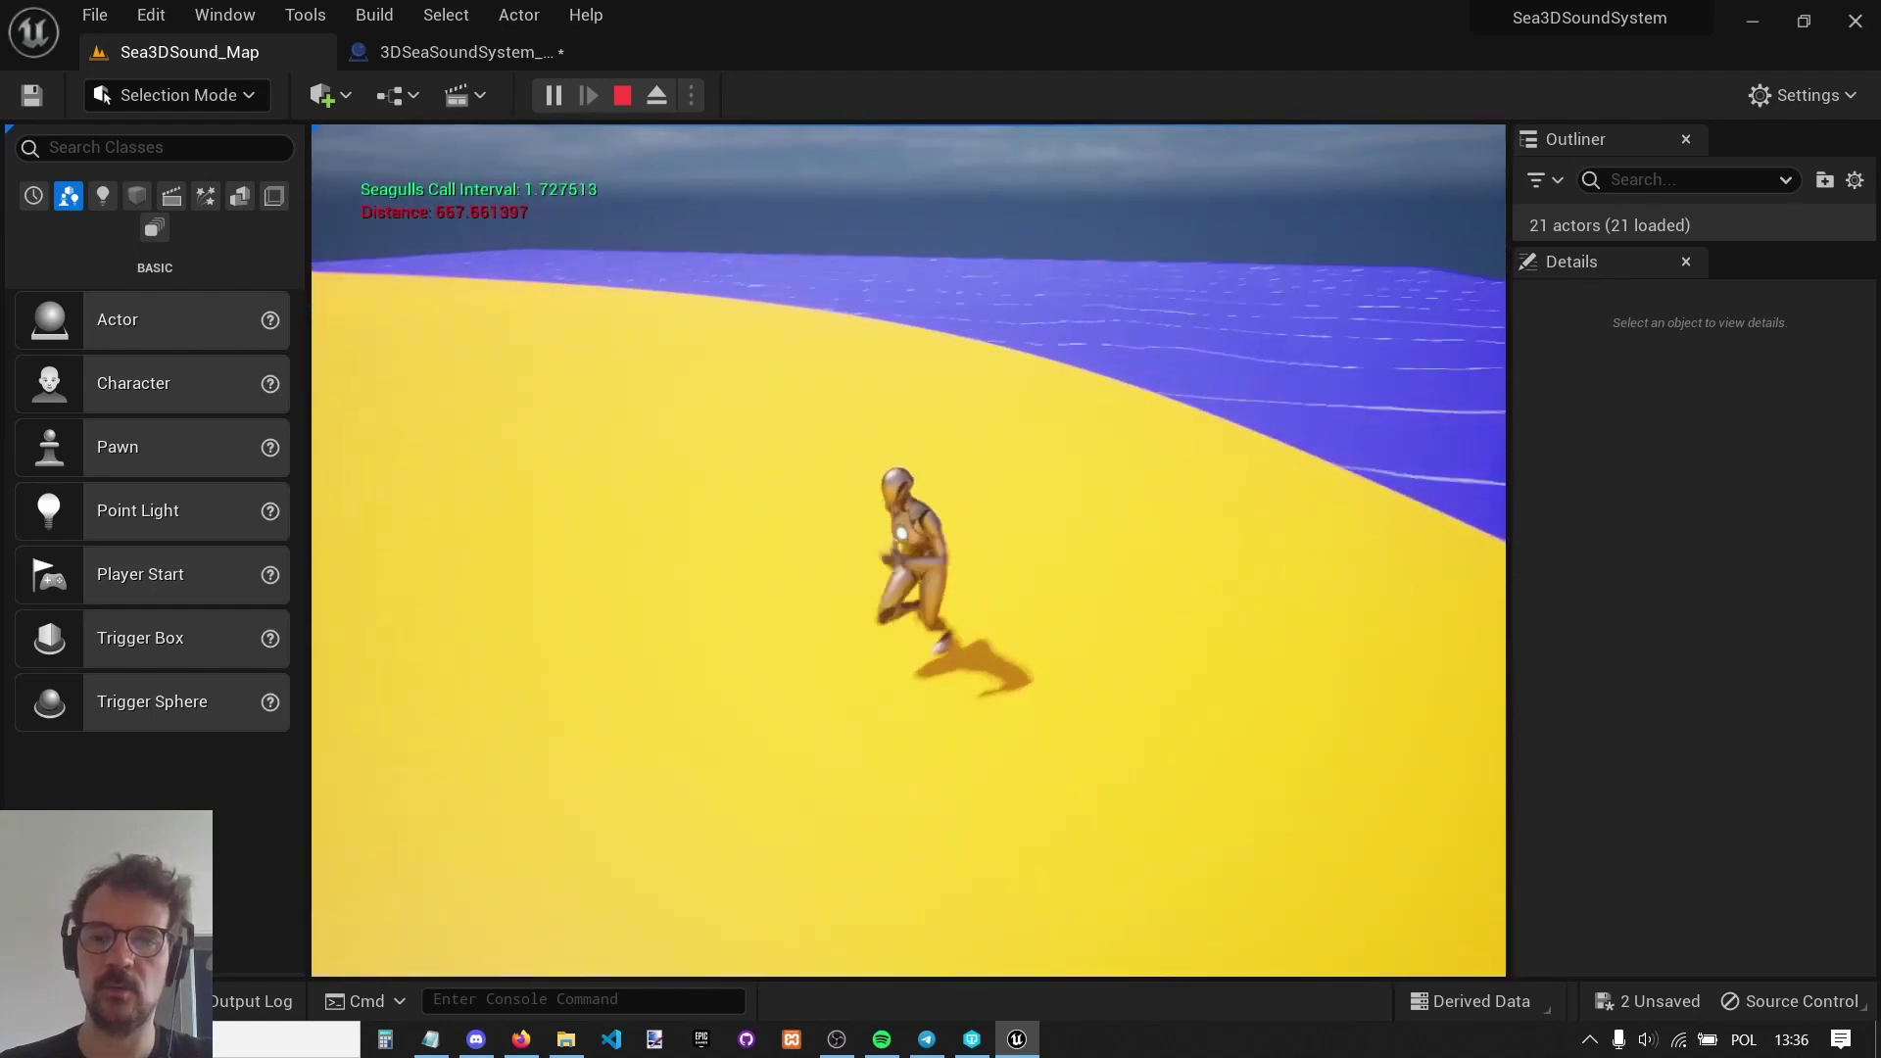
{"action": "key", "text": "s"}
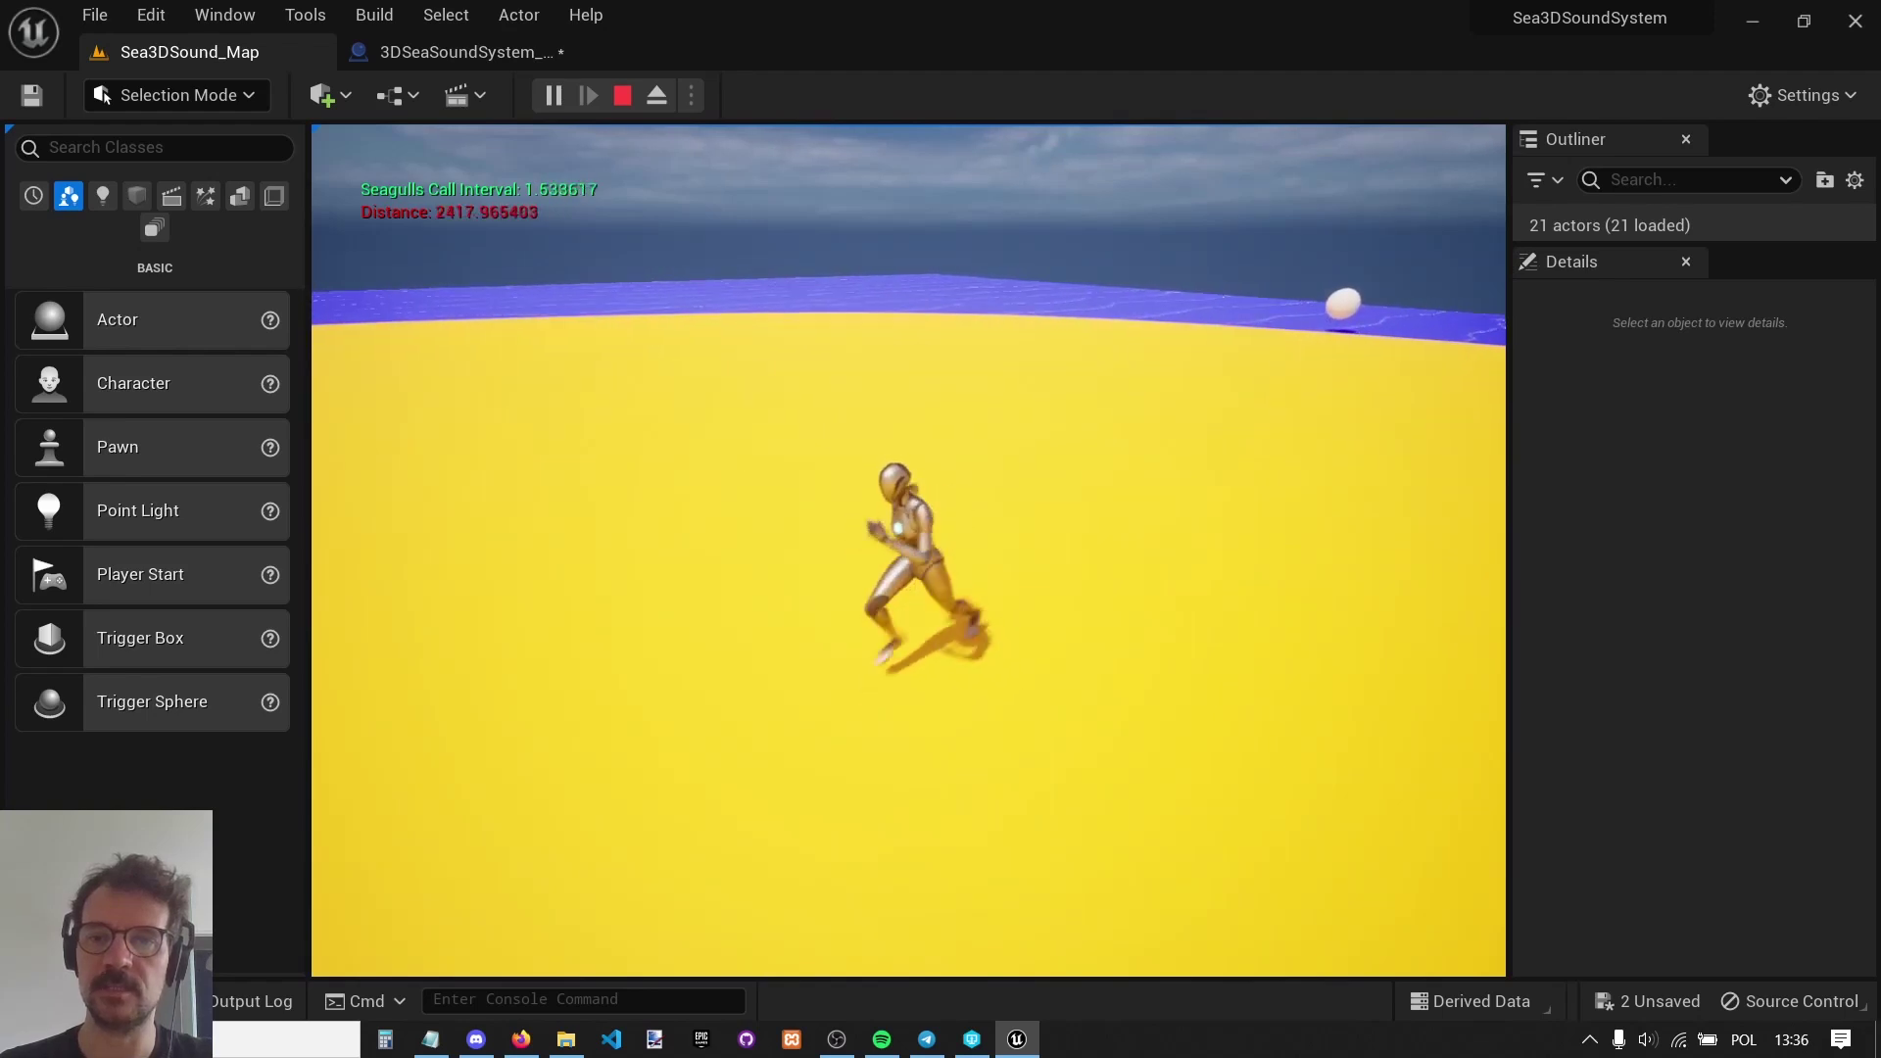
{"action": "key", "text": "s"}
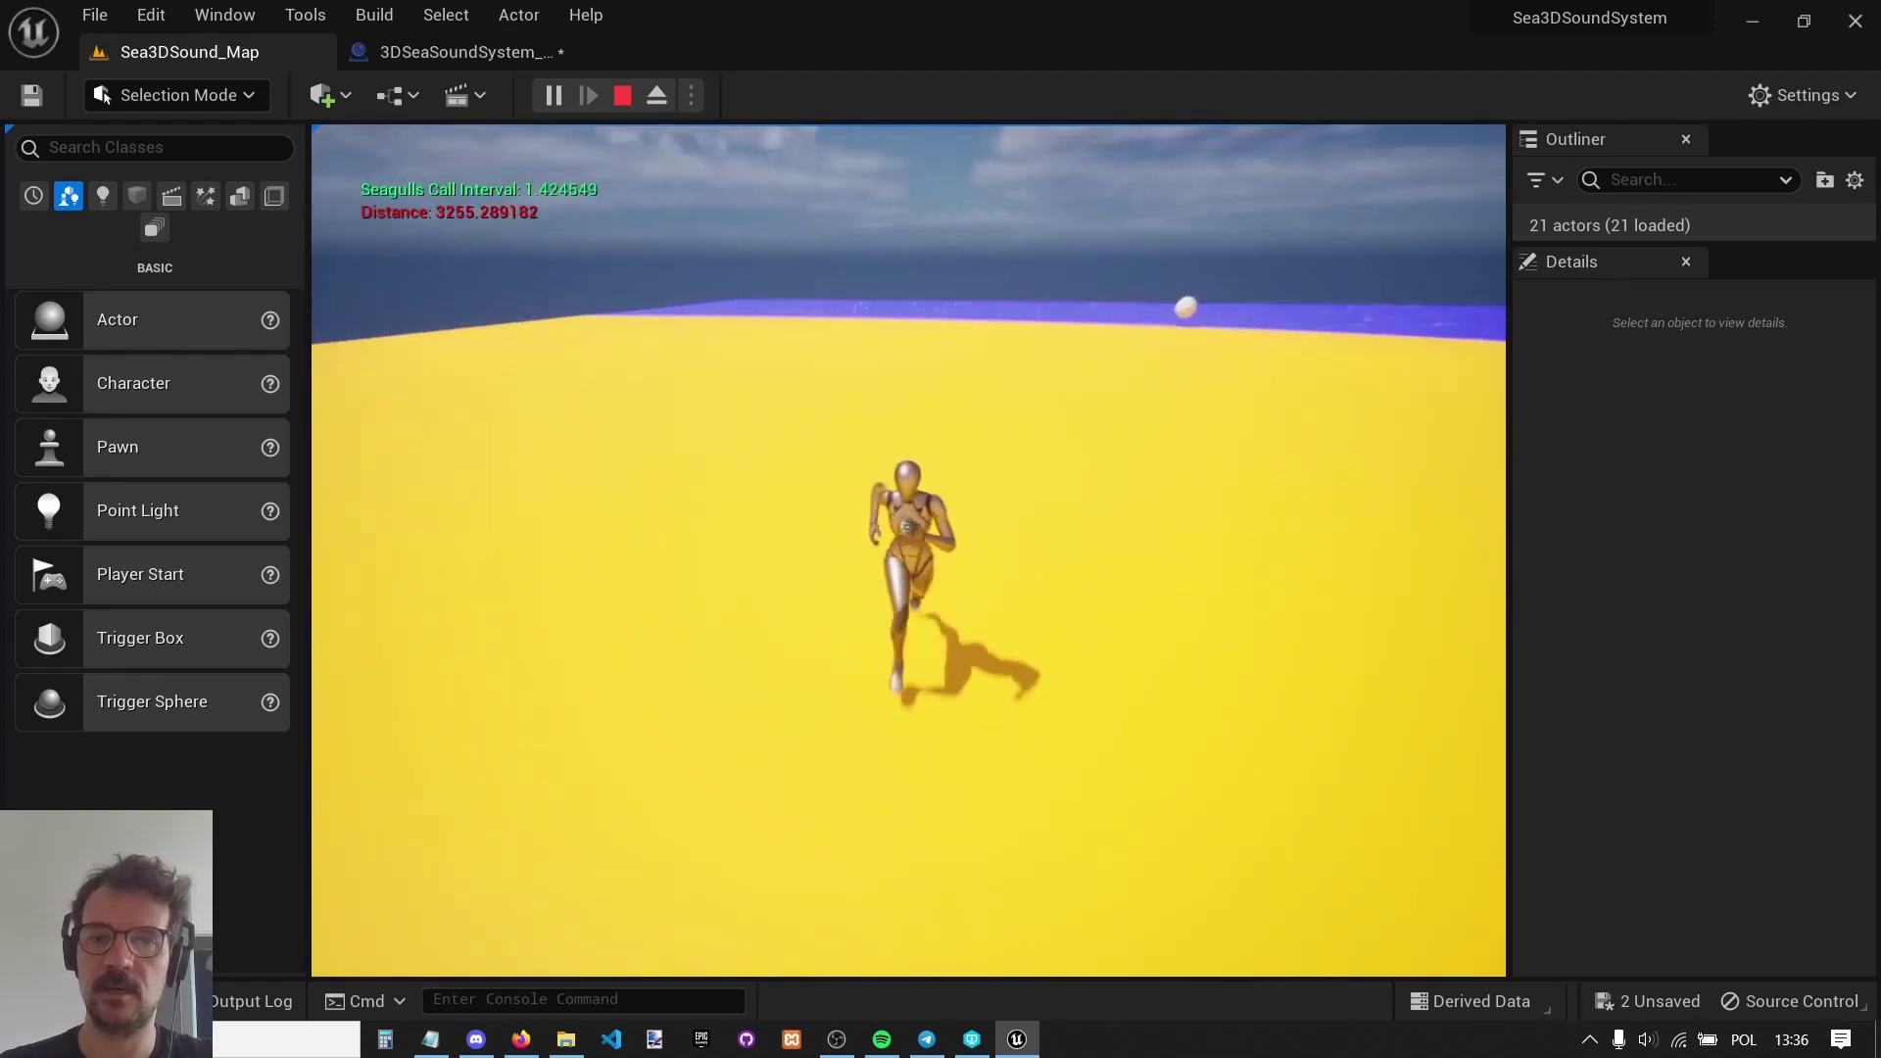
Run the character around the sand at varying distances from the sea, including near the beach's outer edge, and stop the play test.
{"action": "key", "text": "w"}
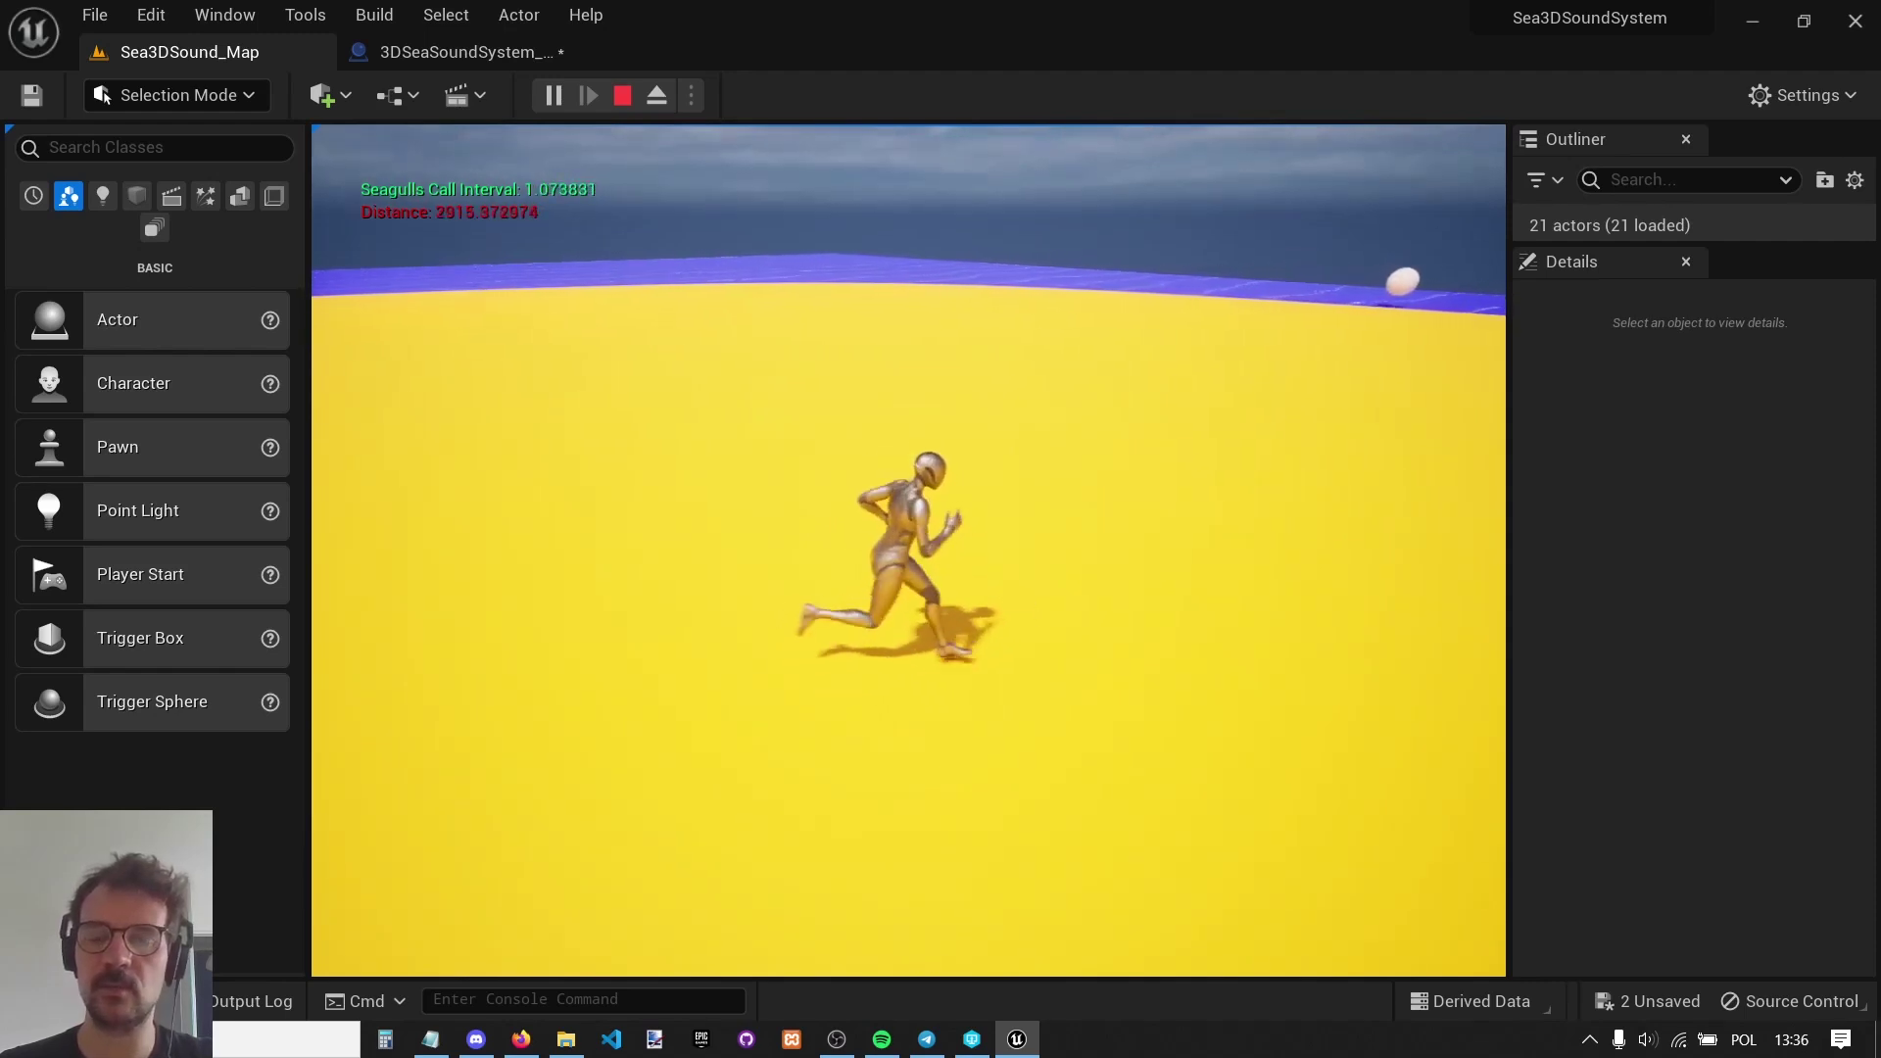
{"action": "key", "text": "w"}
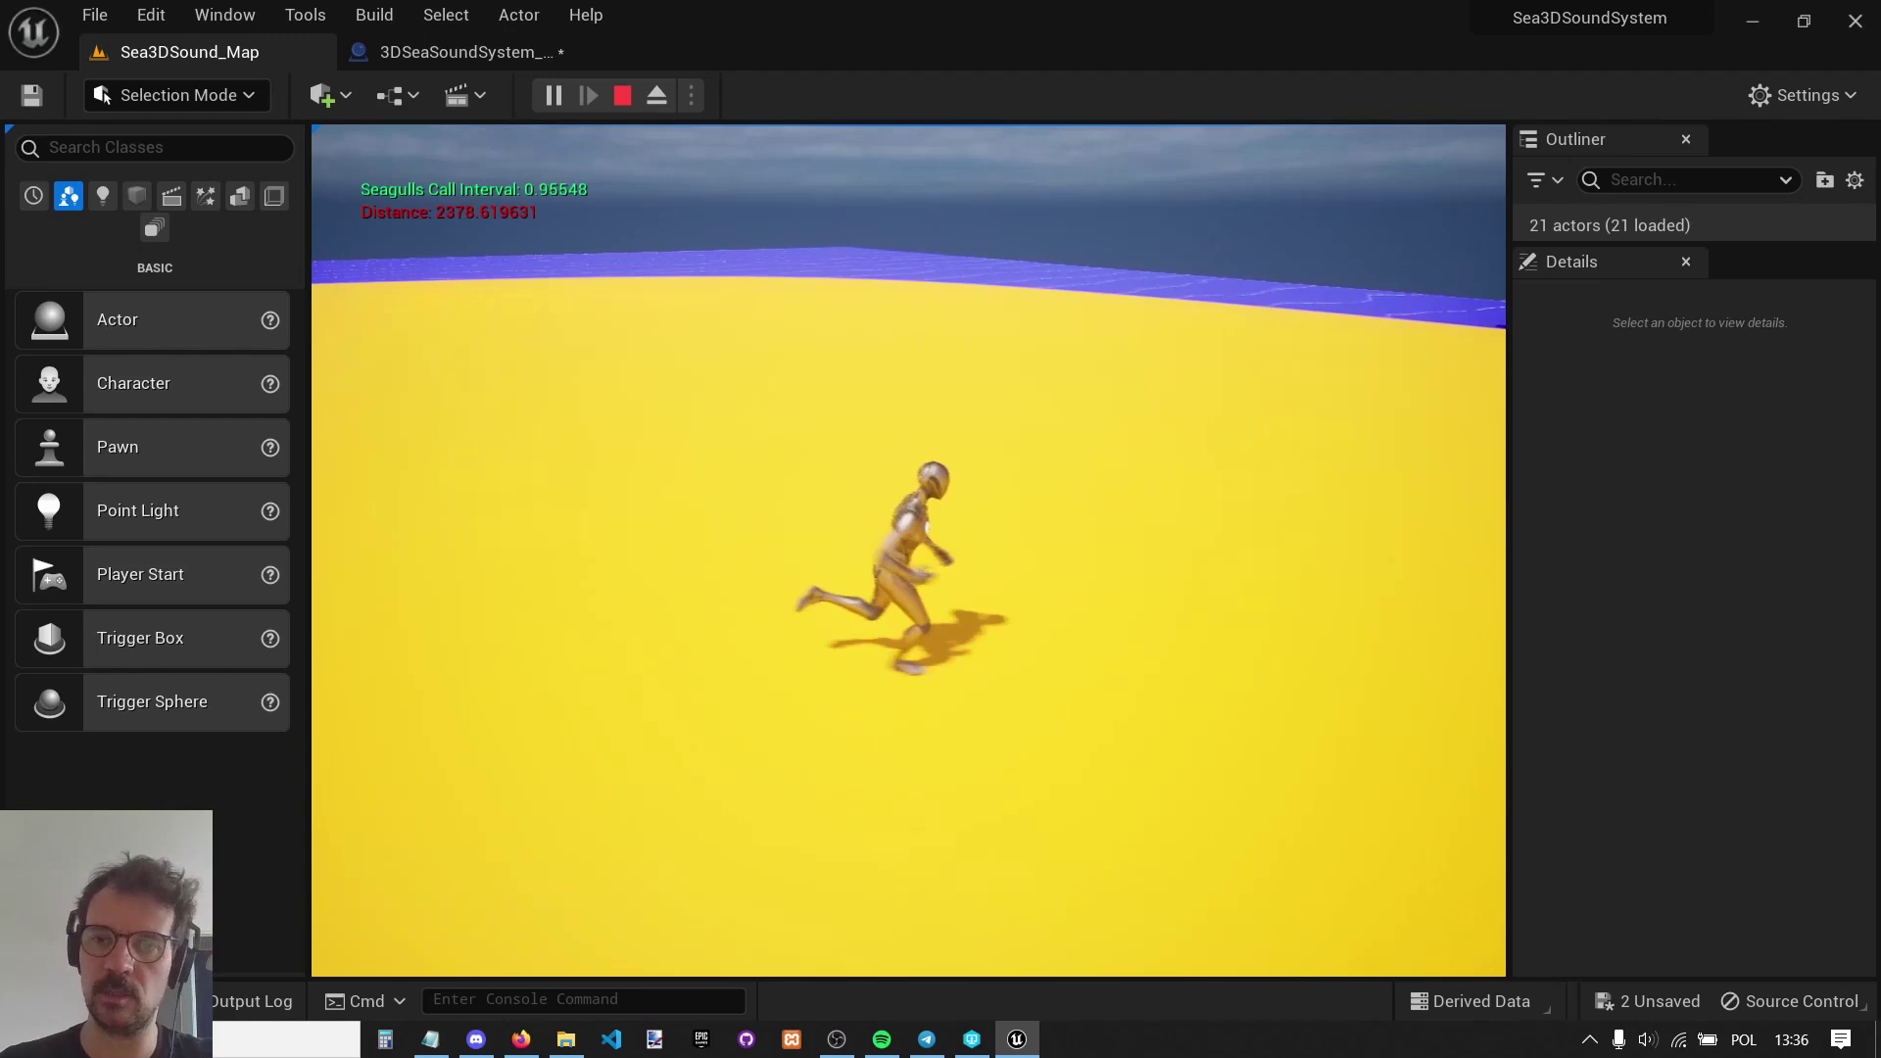
{"action": "key", "text": "s"}
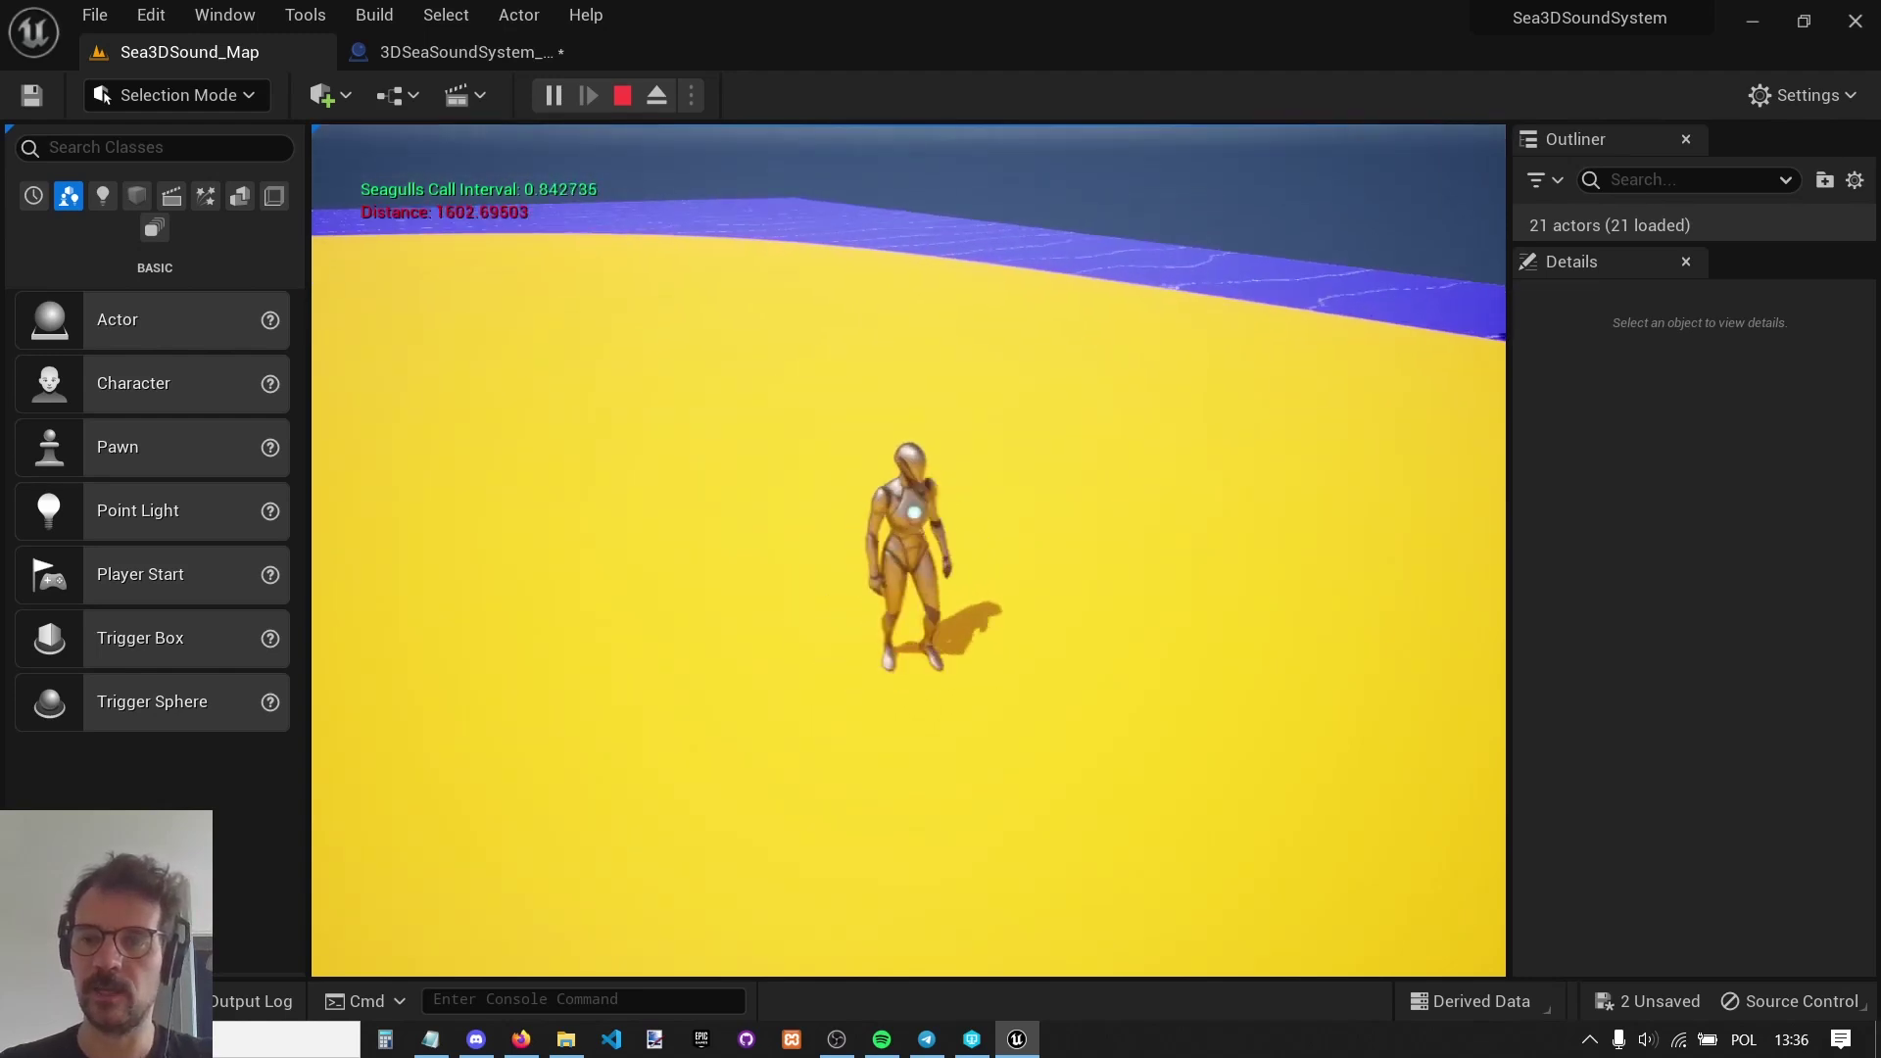
{"action": "key", "text": "a"}
{"action": "key", "text": "w"}
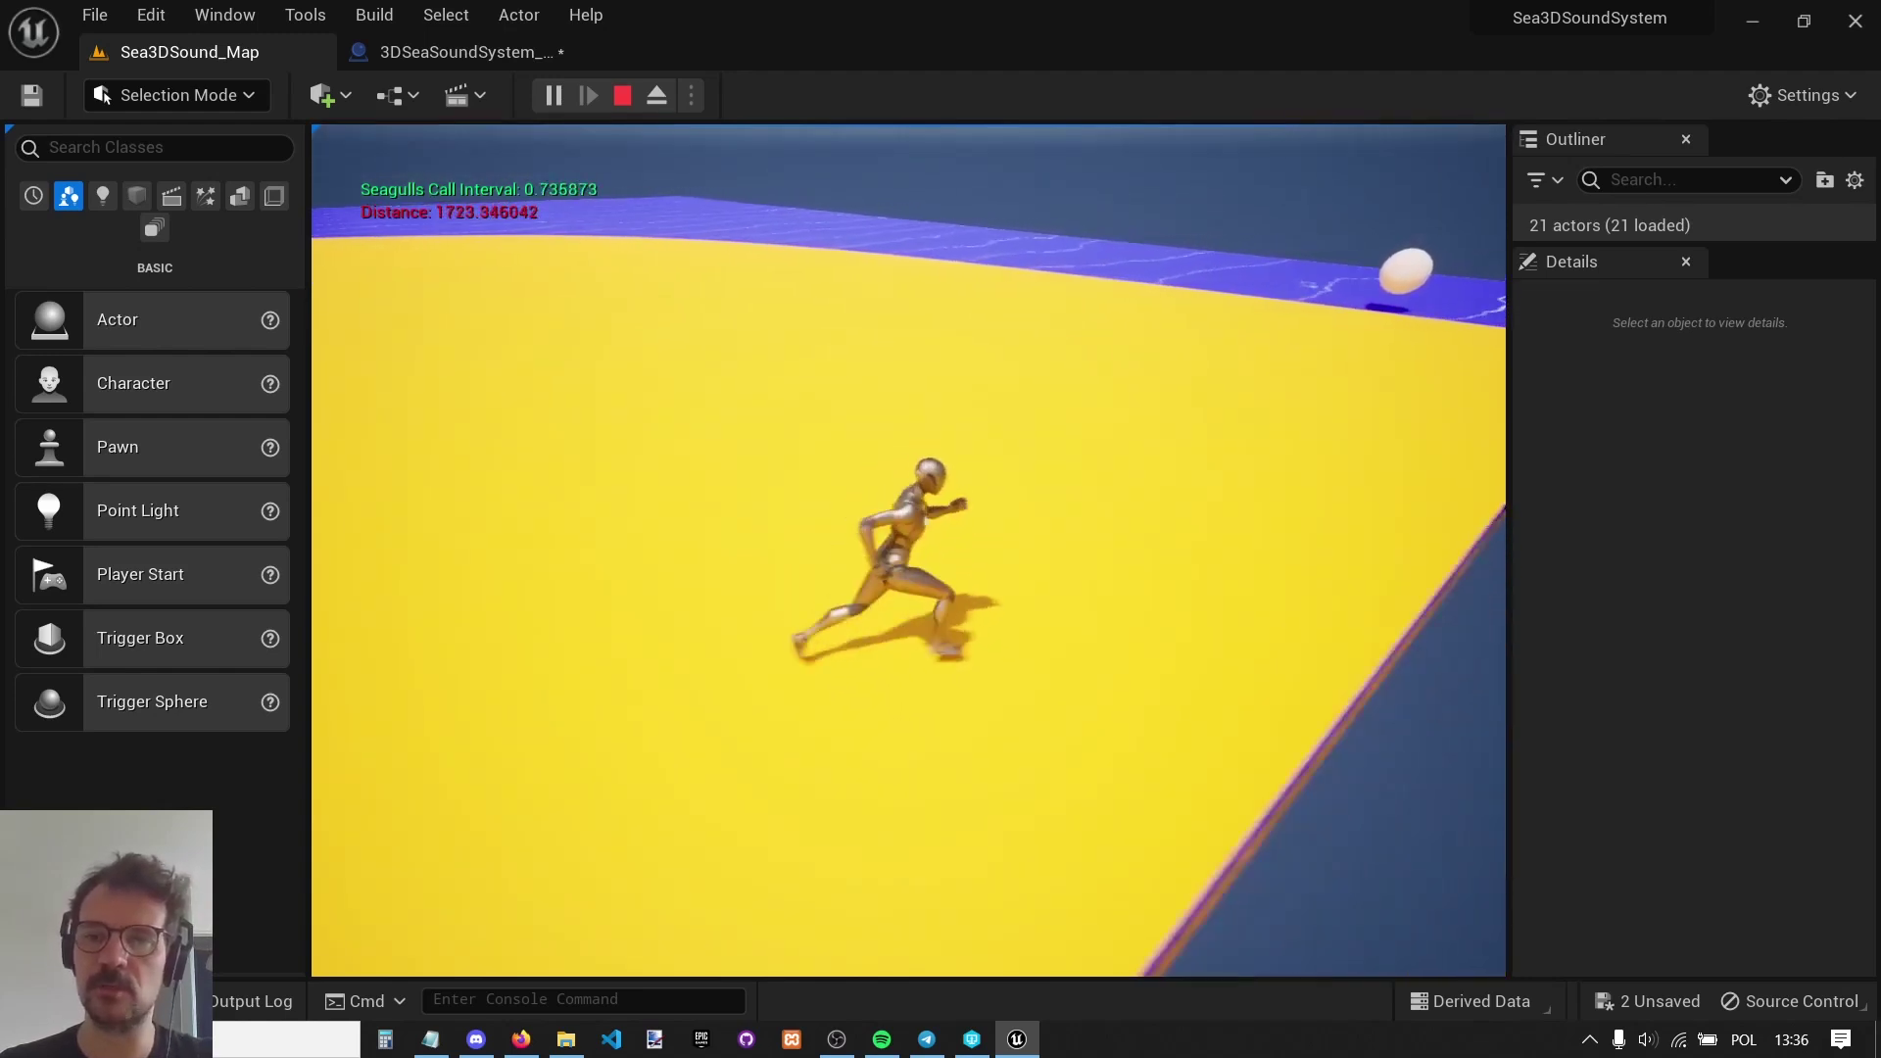
{"action": "key", "text": "s"}
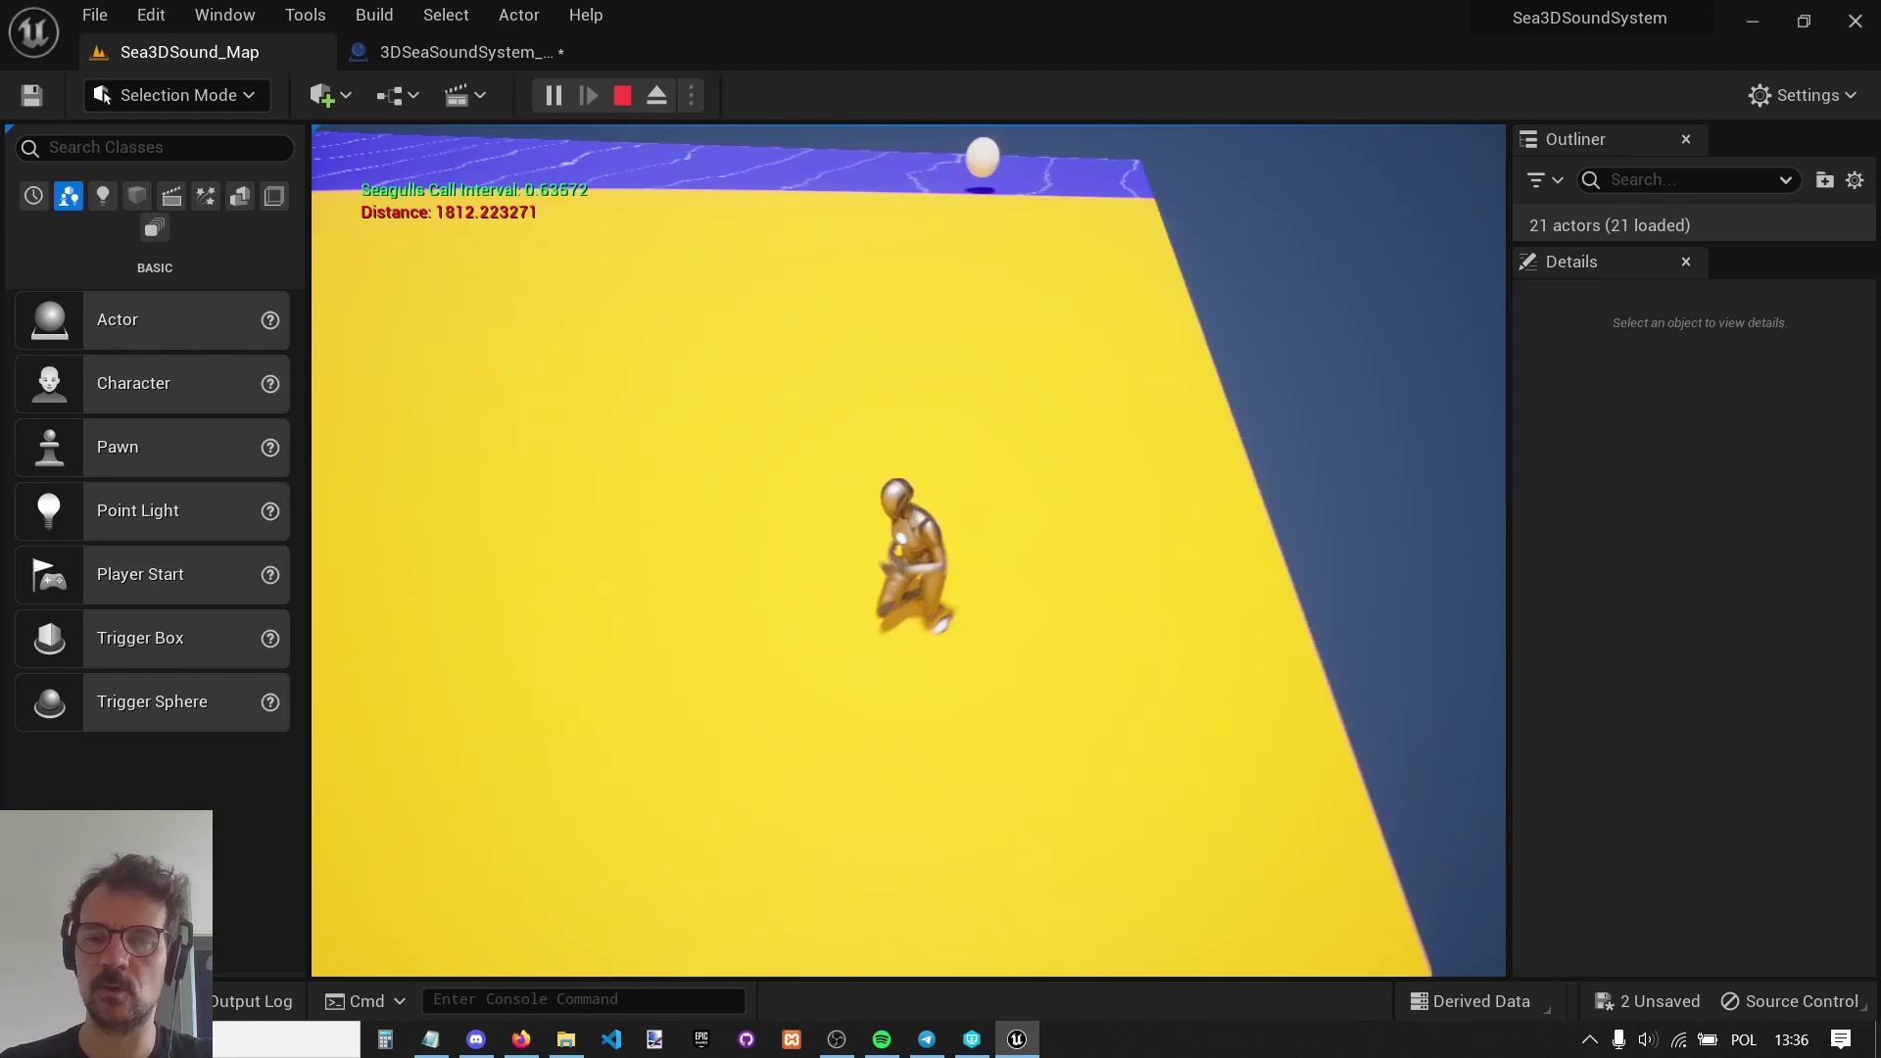
{"action": "key", "text": "a"}
{"action": "key", "text": "w"}
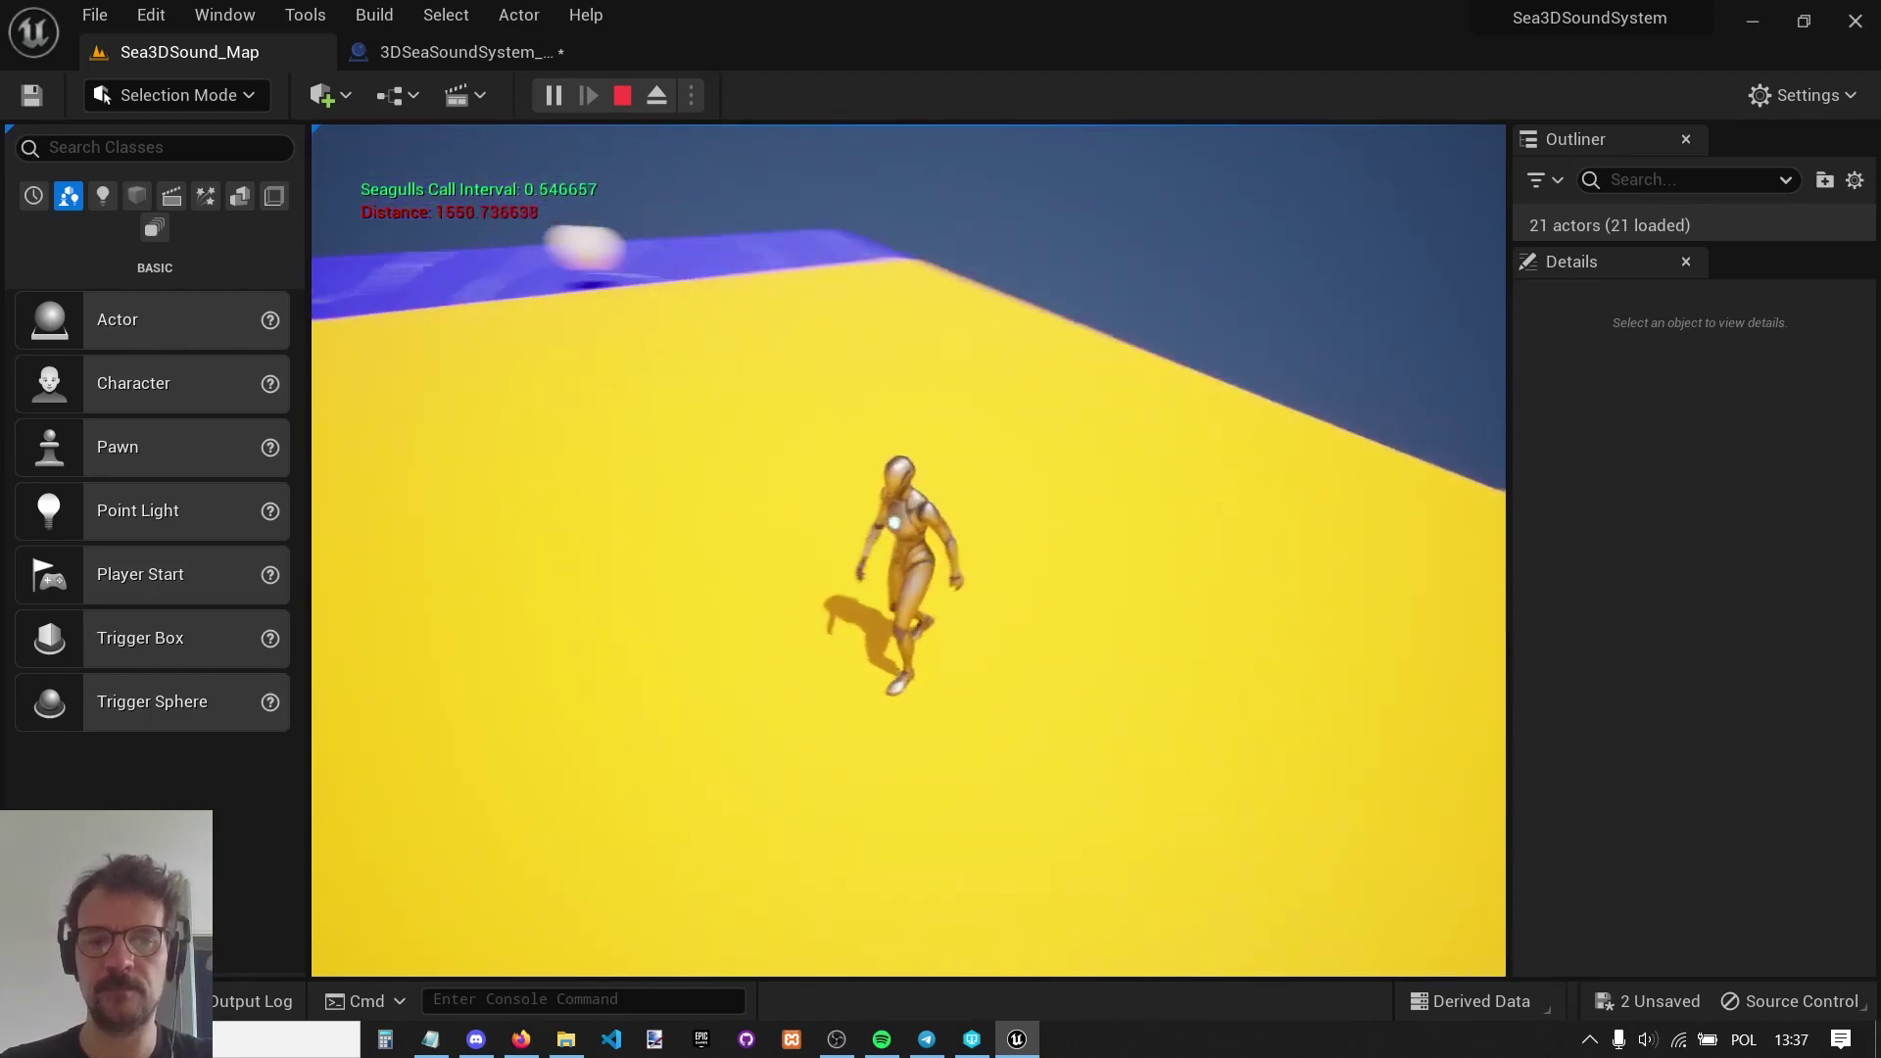
{"action": "key", "text": "w"}
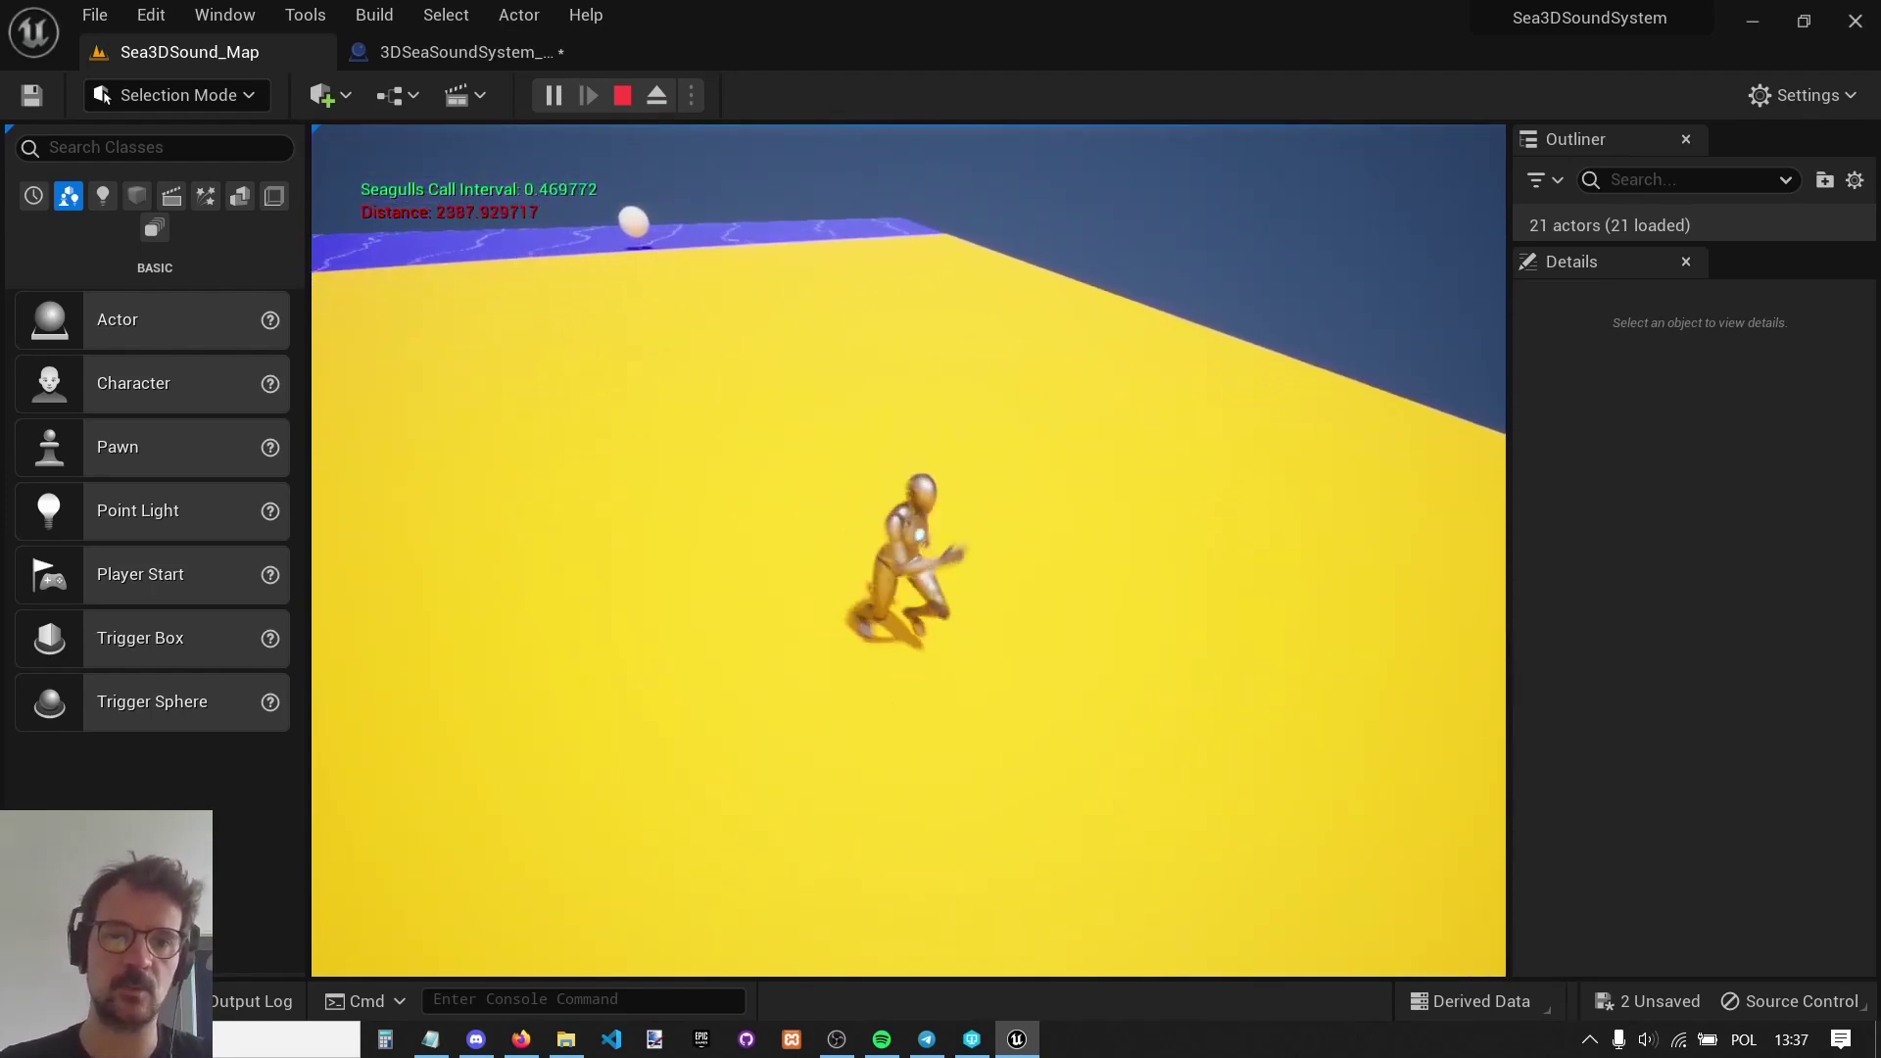
{"action": "key", "text": "w"}
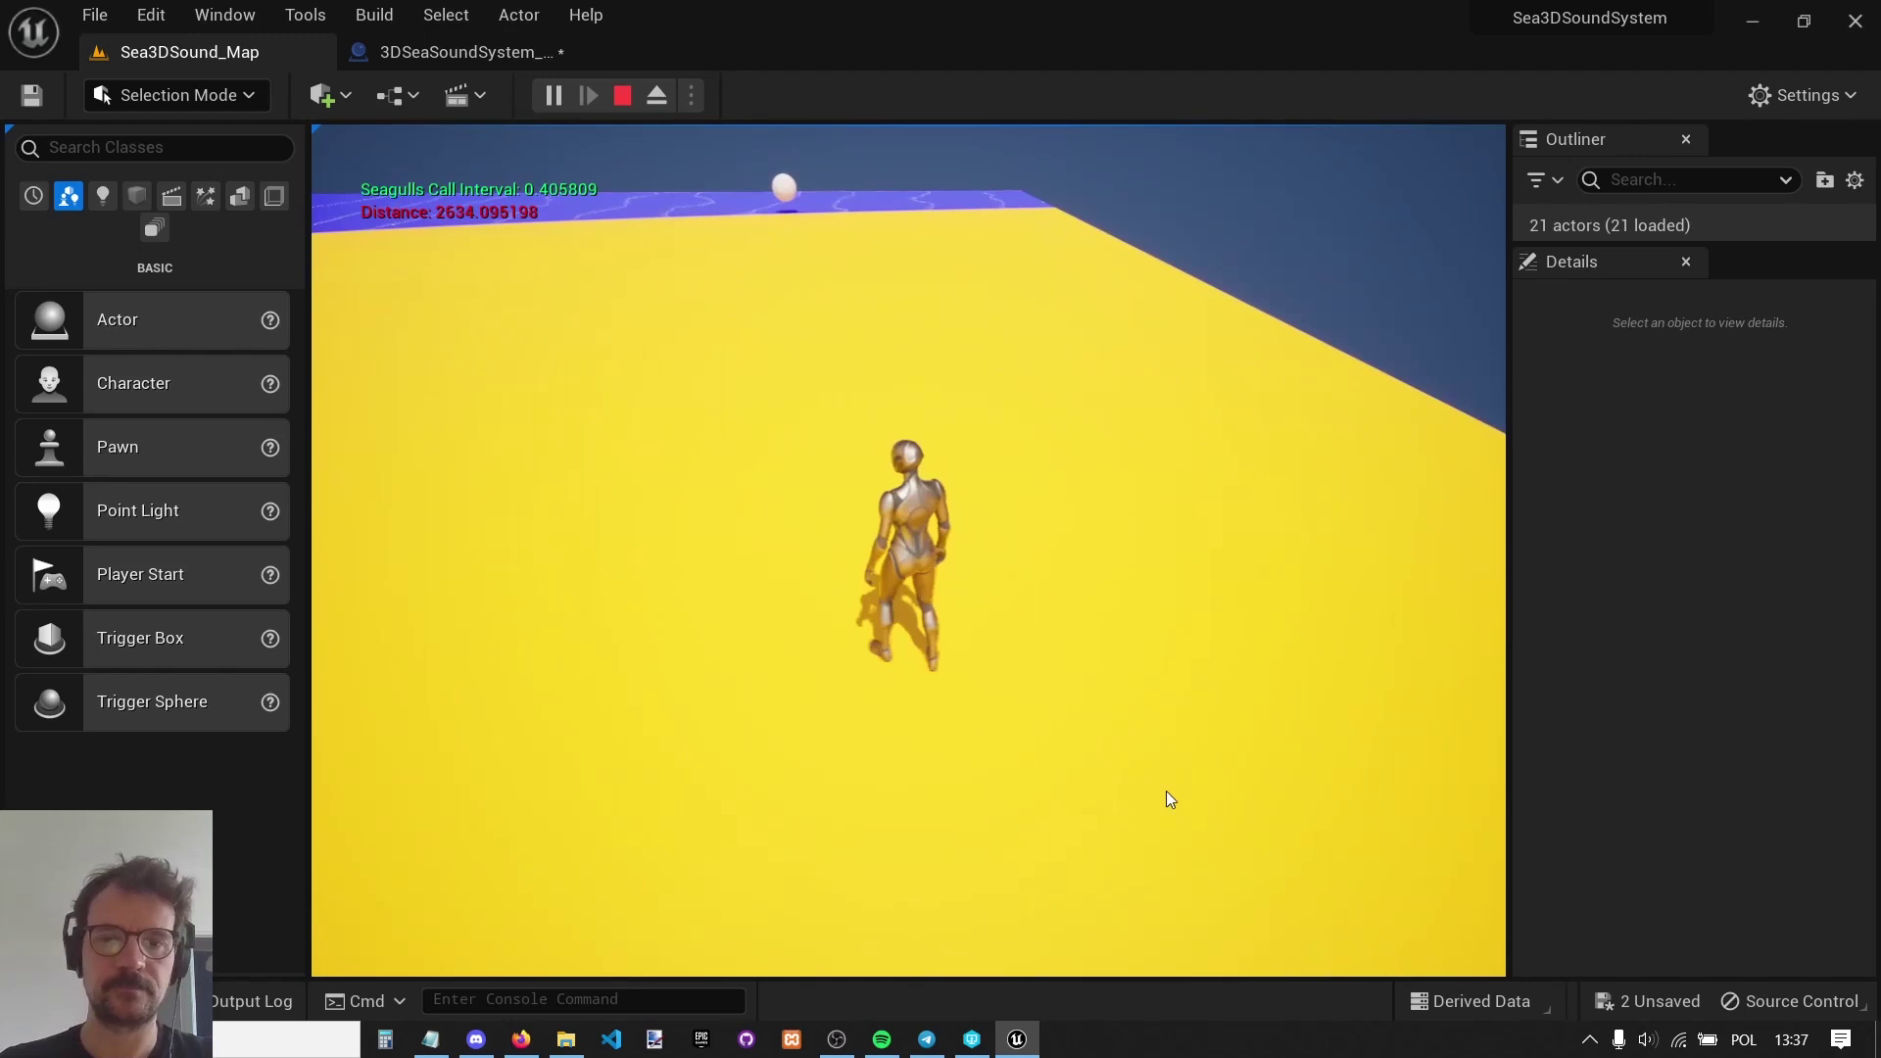
{"action": "key", "text": "Escape"}
Open the Sea_SA sound attenuation asset from the Sounds folder, review its volume, spatialization and air absorption settings, and close it.
{"action": "key", "text": "ctrl+space"}
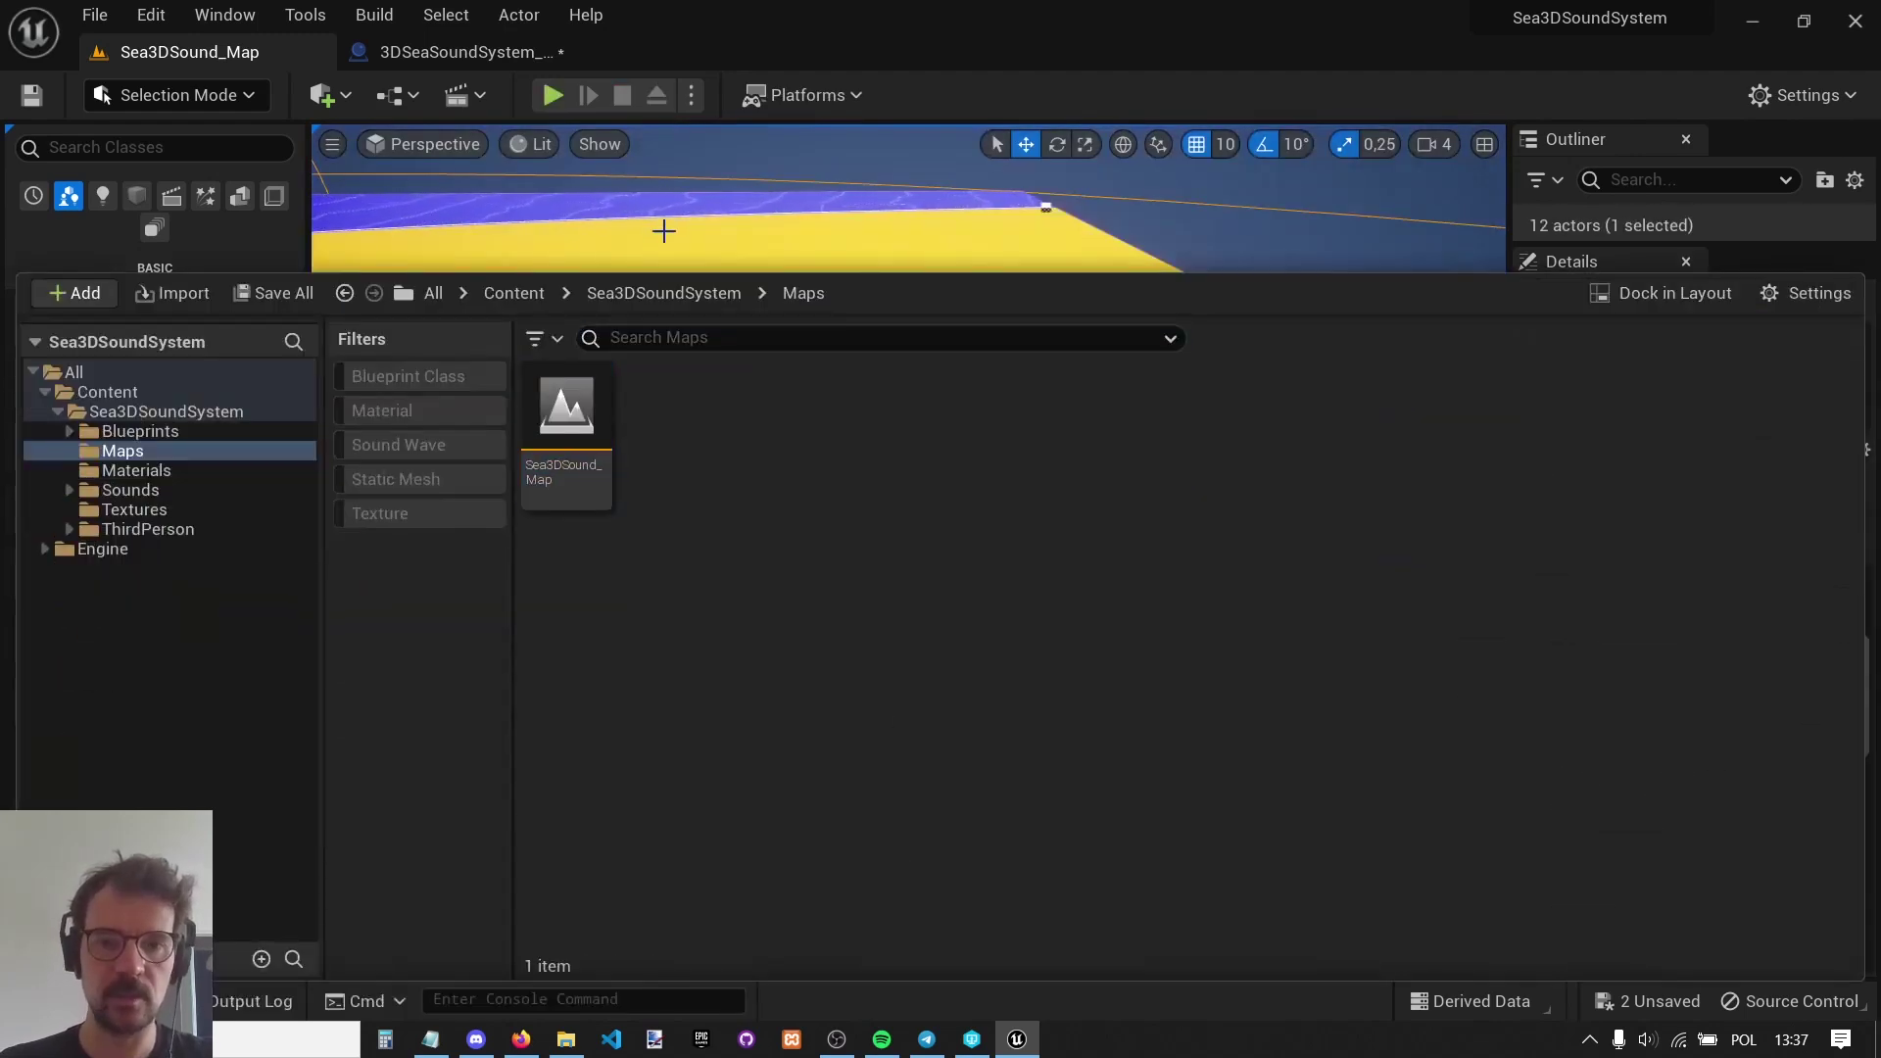
{"action": "left_click", "coordinate": [652, 293]}
{"action": "double_click", "coordinate": [906, 495]}
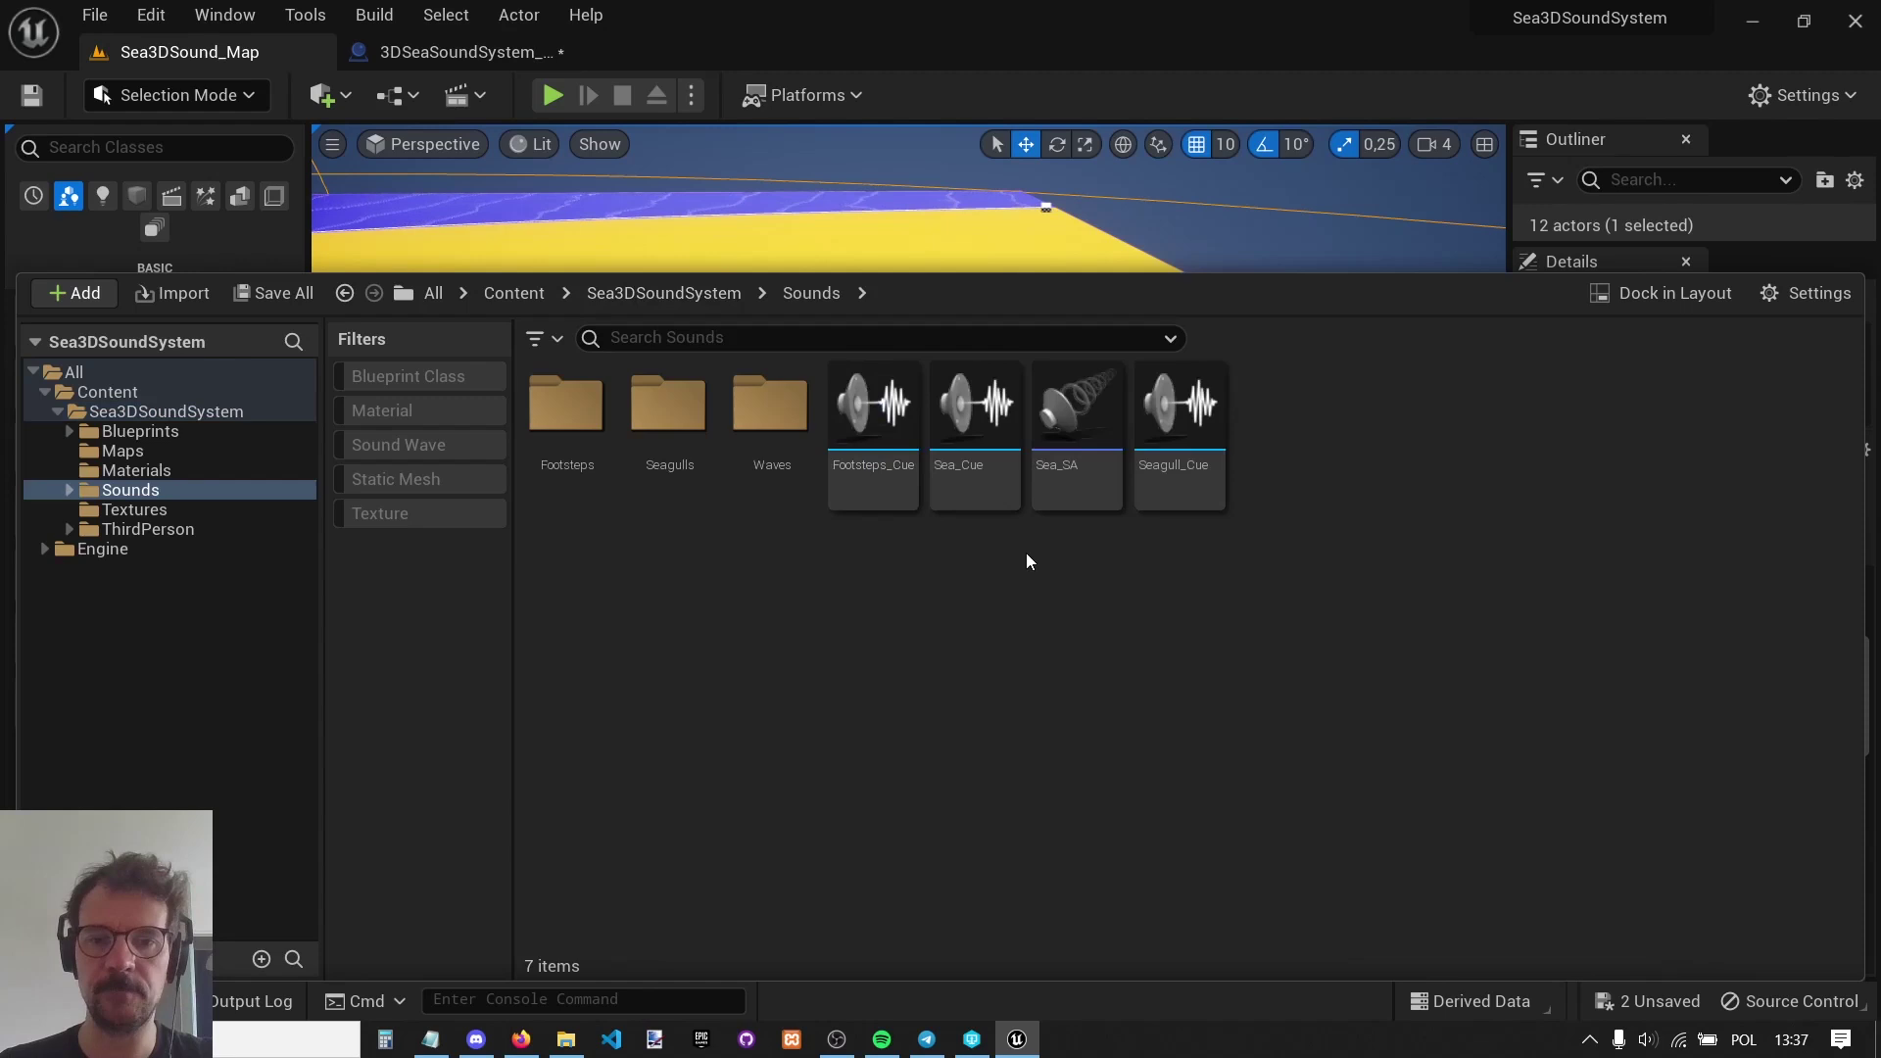
{"action": "double_click", "coordinate": [1063, 495]}
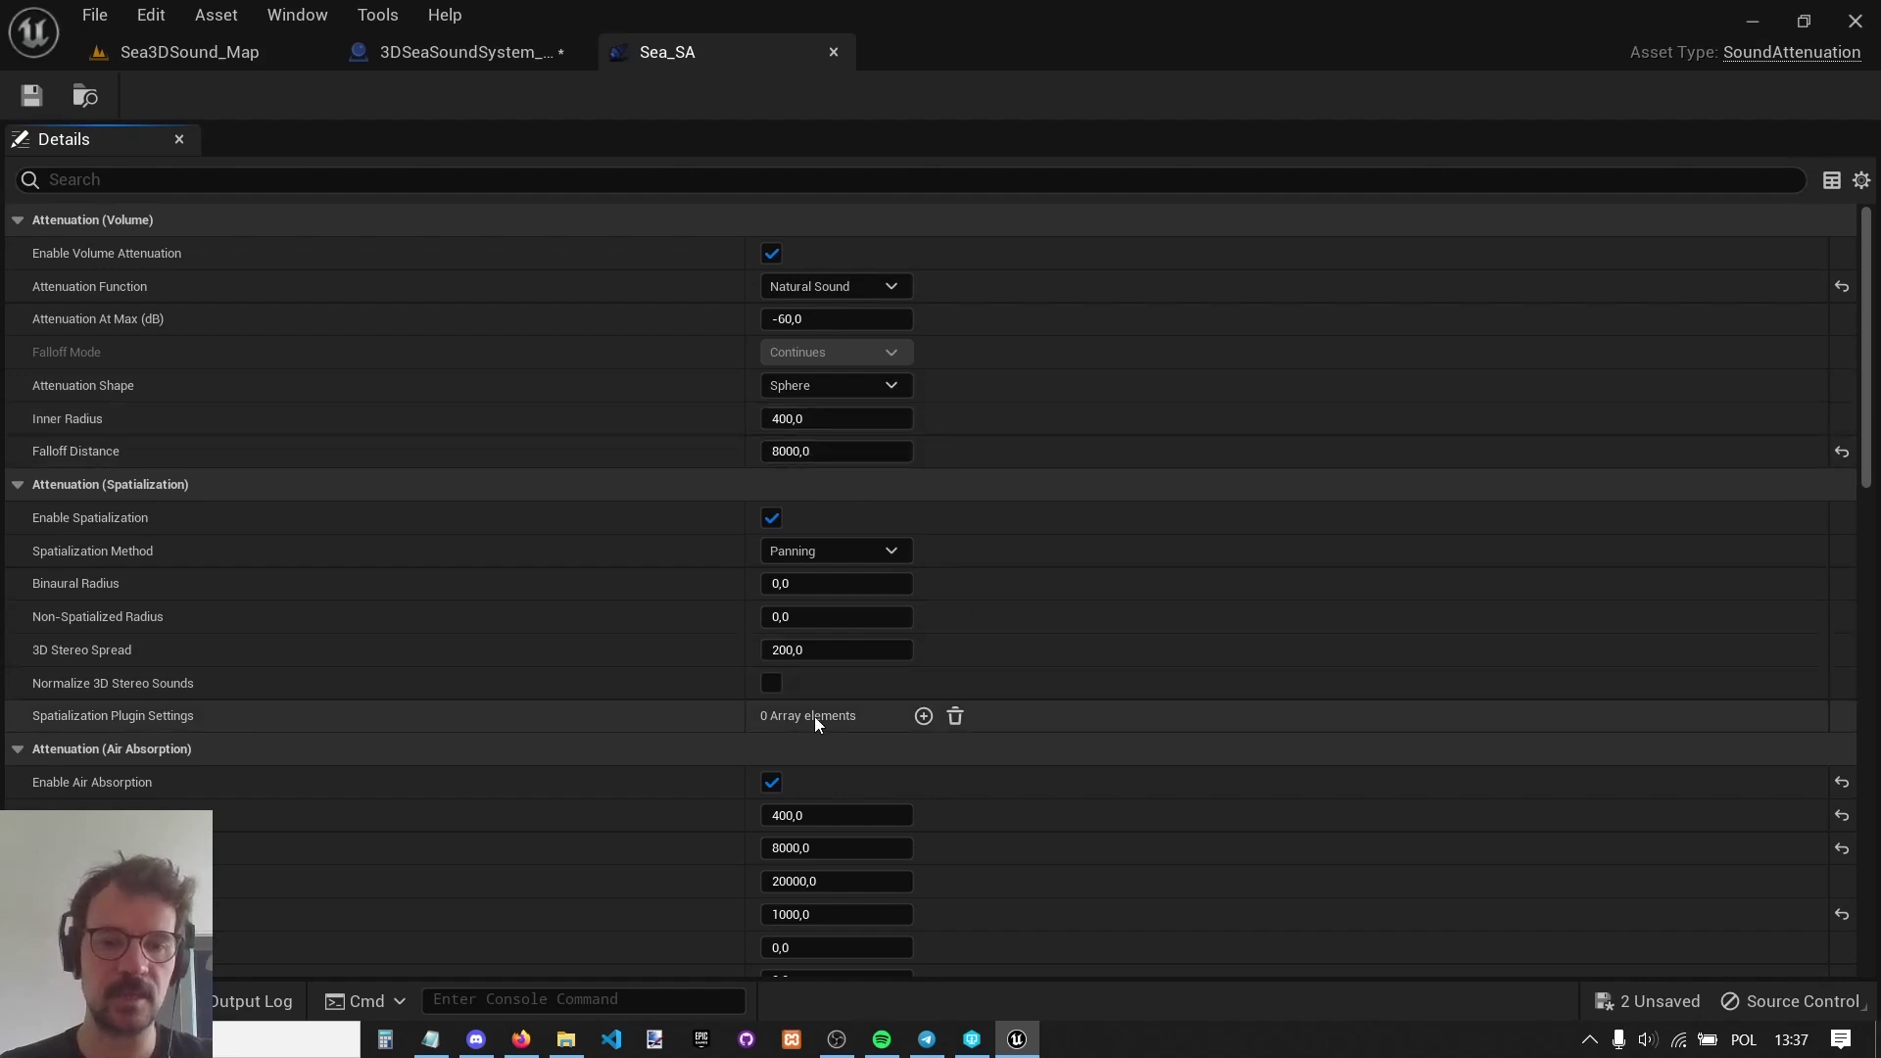
{"action": "left_click", "coordinate": [834, 52]}
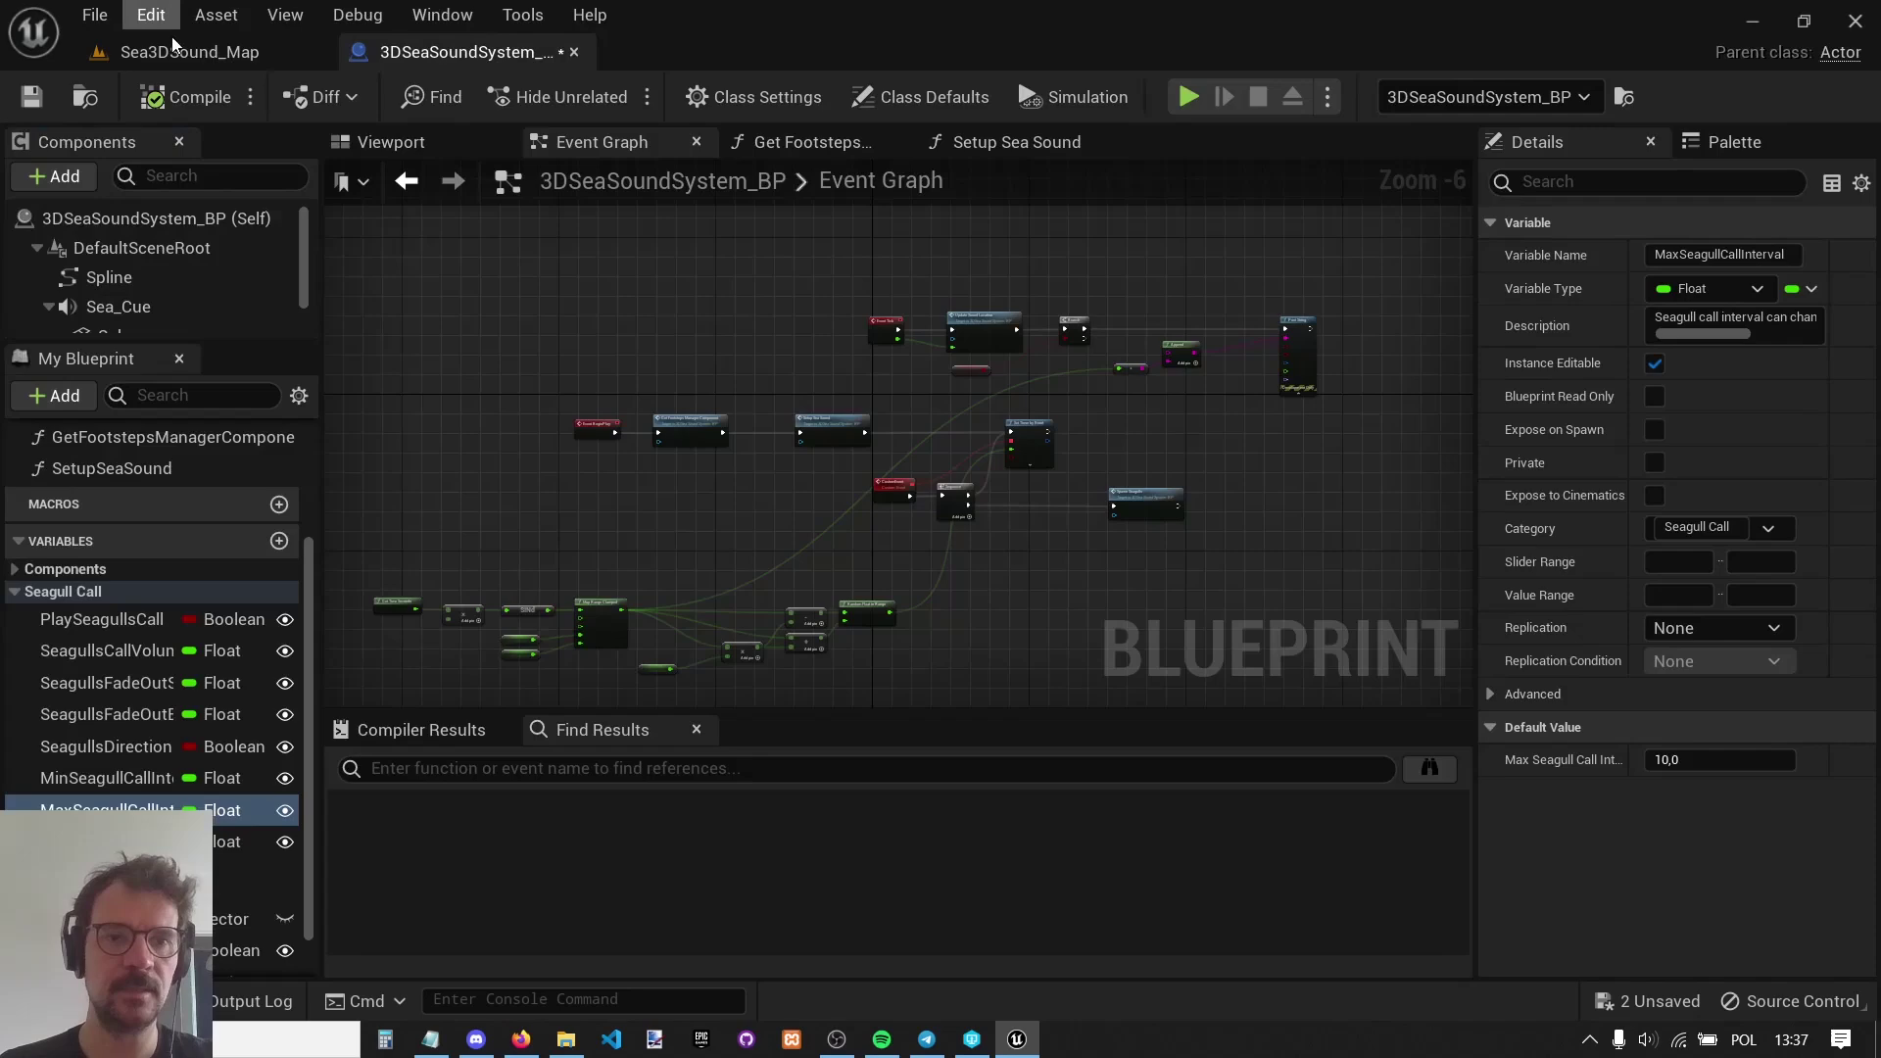
Return to the Sea3DSound_Map level and set the sea sound system actor's Sea Sound Type to Soft.
{"action": "left_click", "coordinate": [186, 55]}
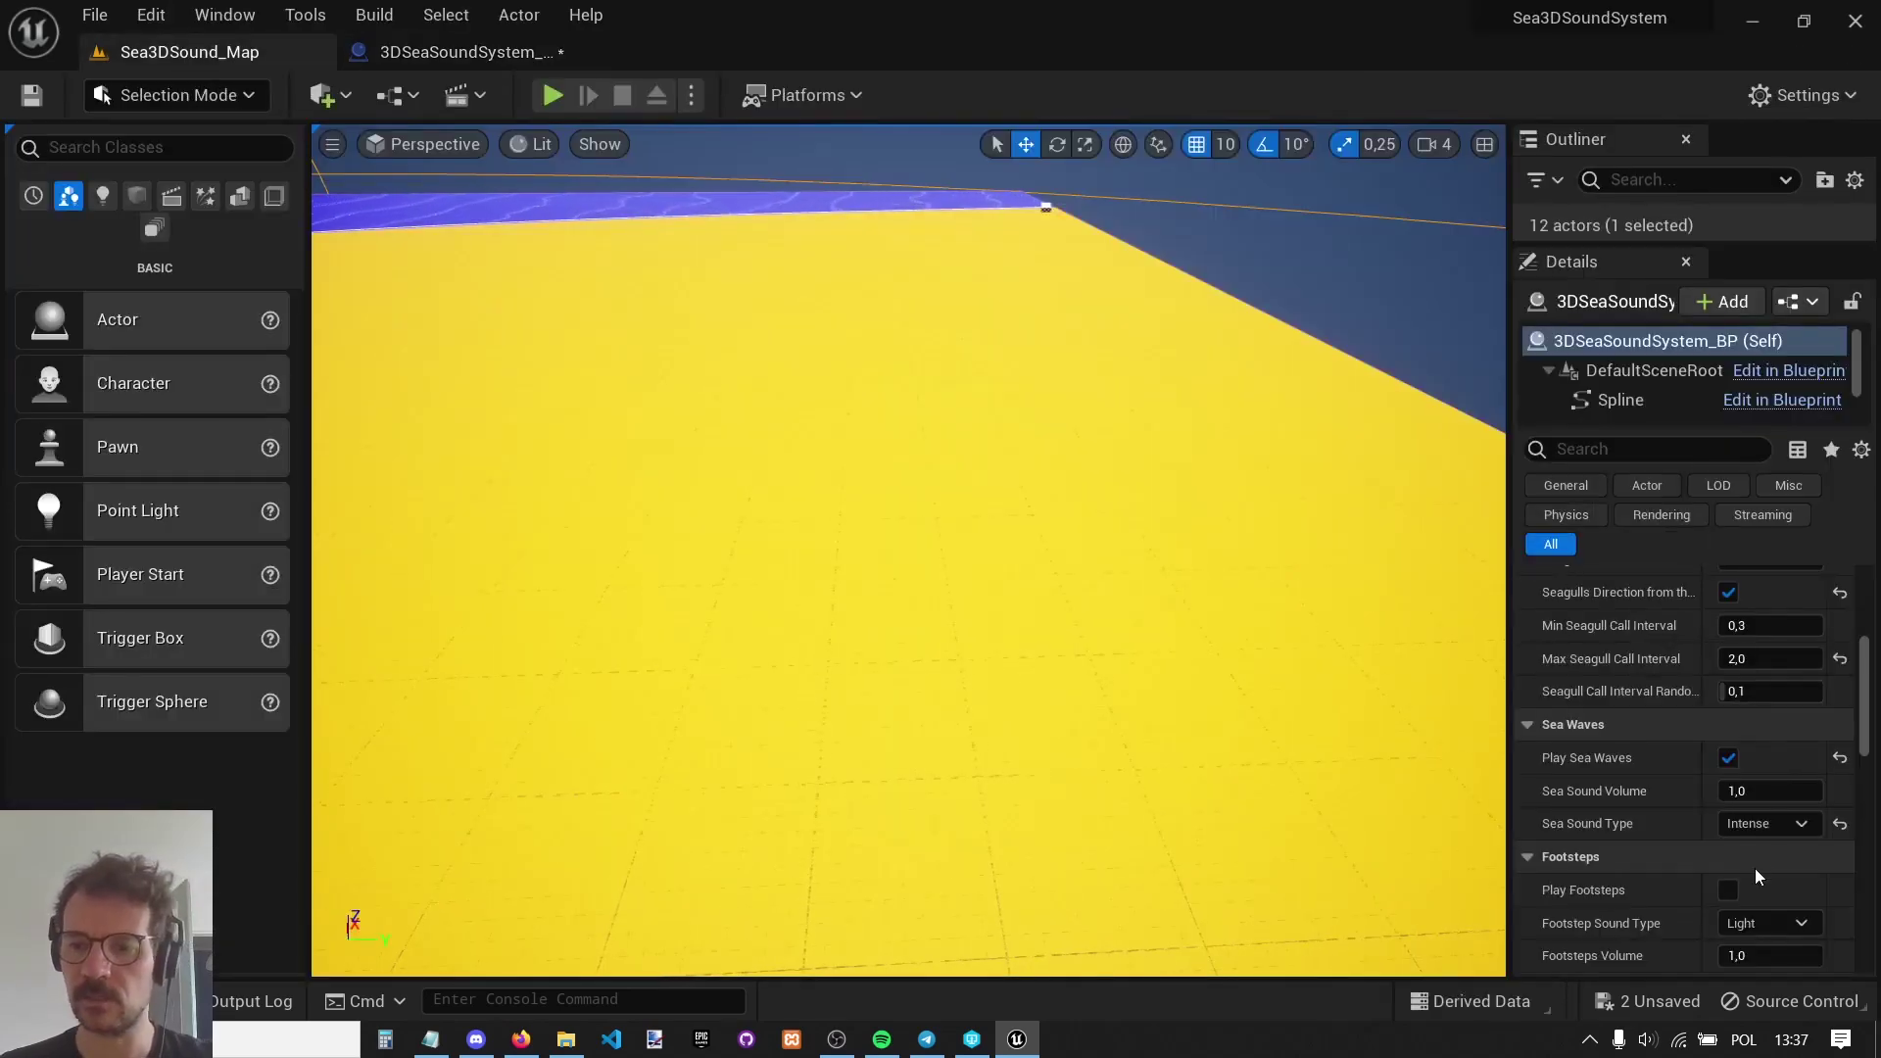
{"action": "scroll", "coordinate": [1681, 827], "scroll_direction": "down", "scroll_amount": 1}
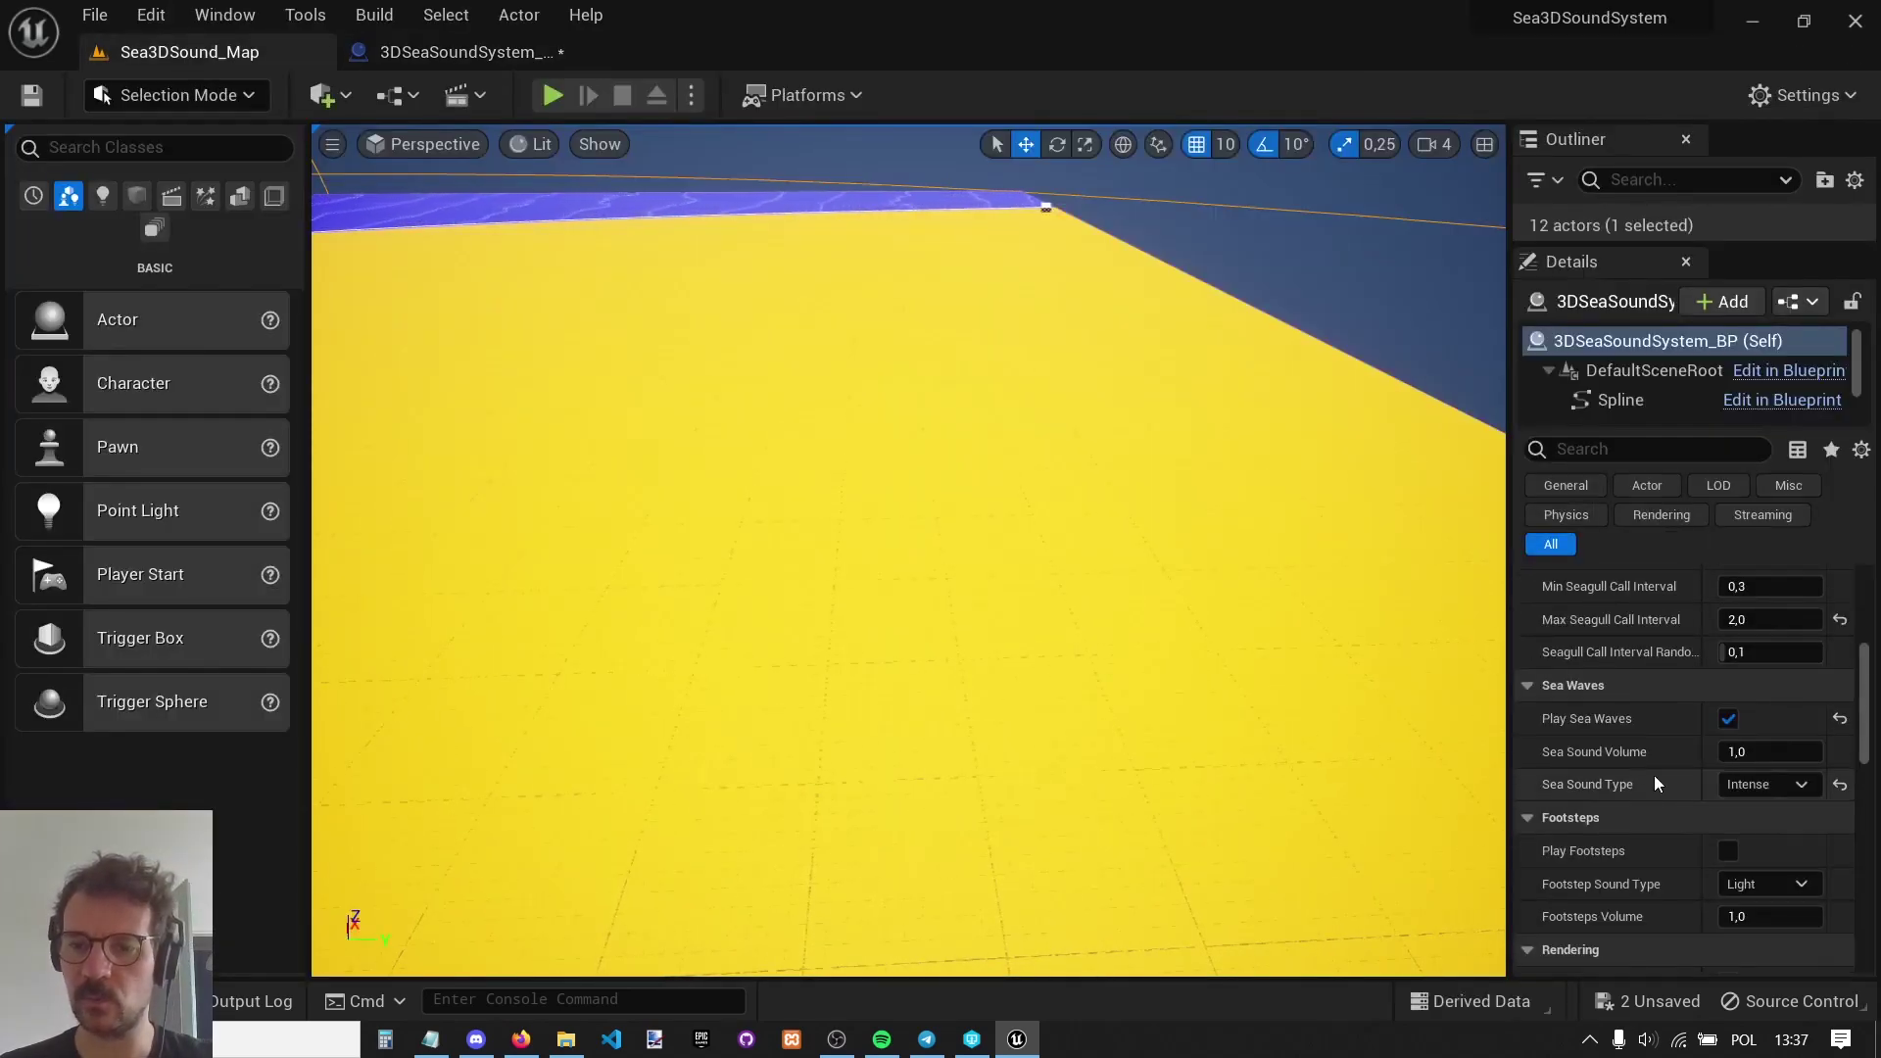
{"action": "left_click", "coordinate": [1743, 752]}
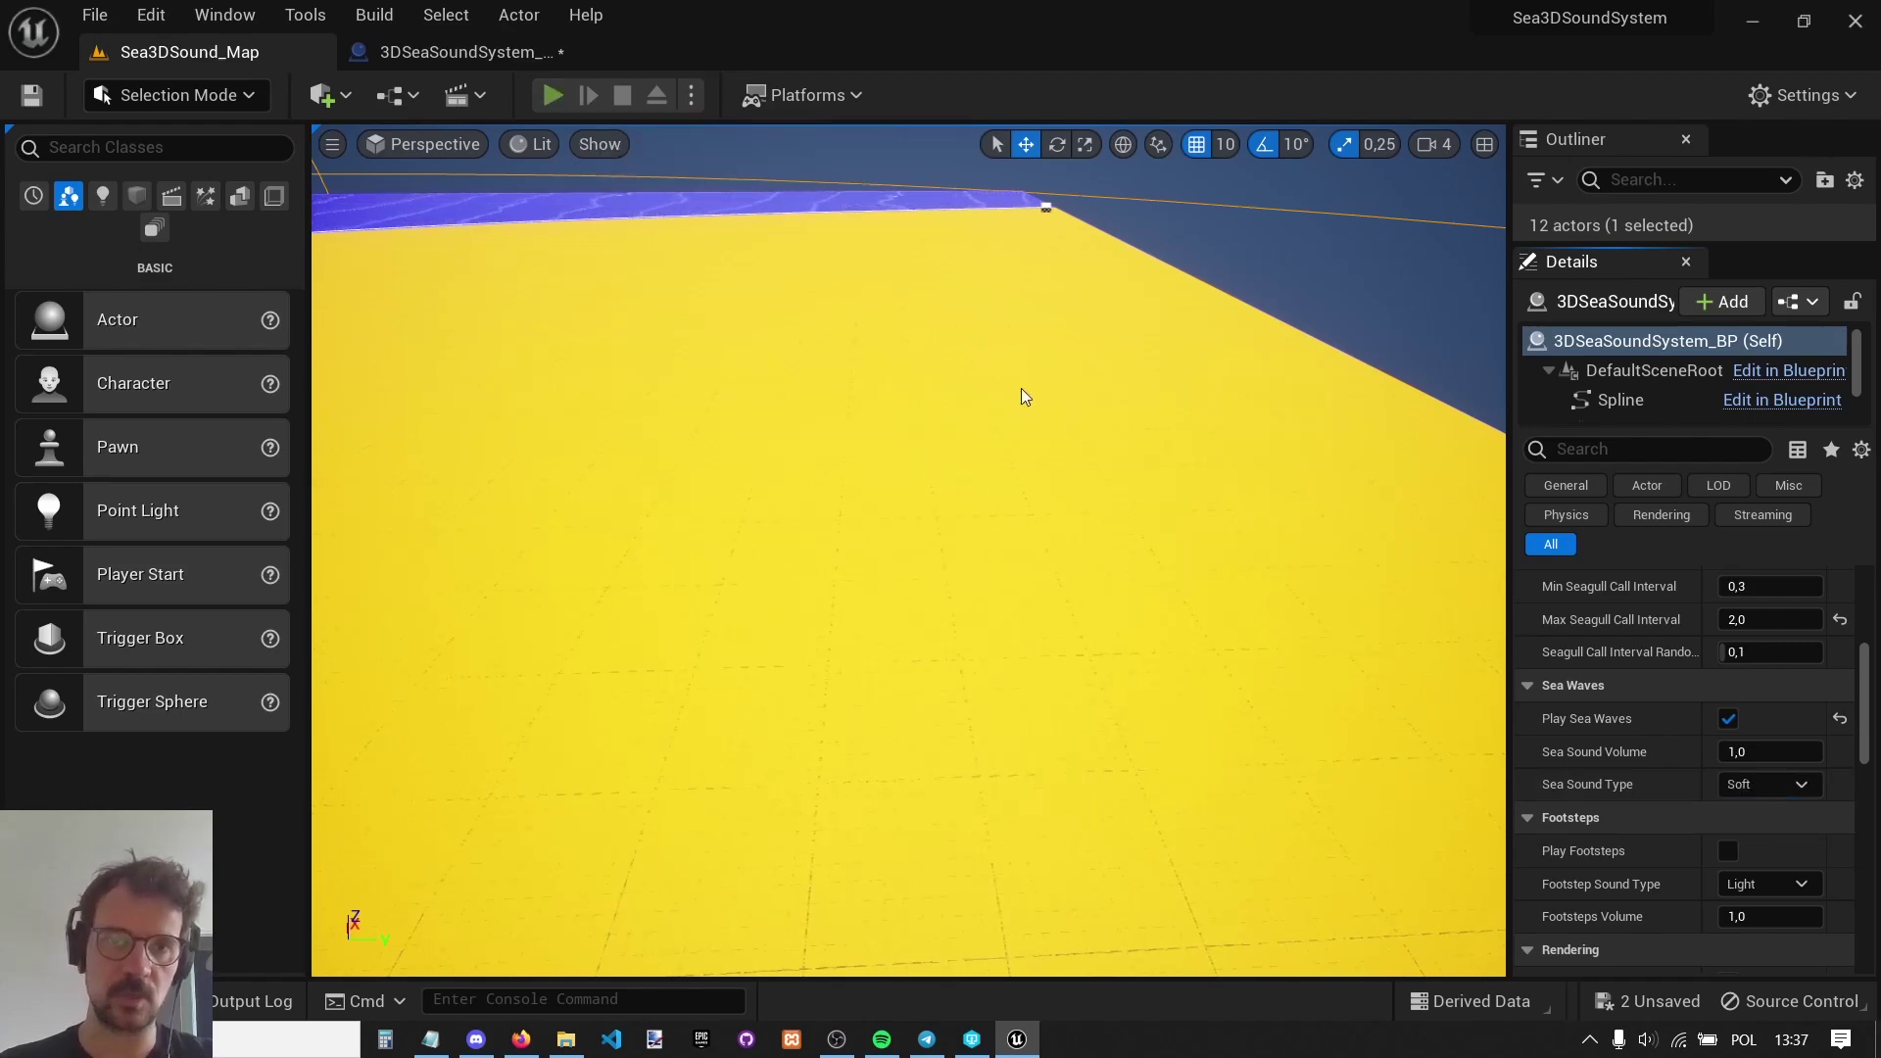
Play-test the soft sea sound, running the character to the shoreline, inland and back toward the sea, and stop the session.
{"action": "key", "text": "alt+p"}
{"action": "key", "text": "w"}
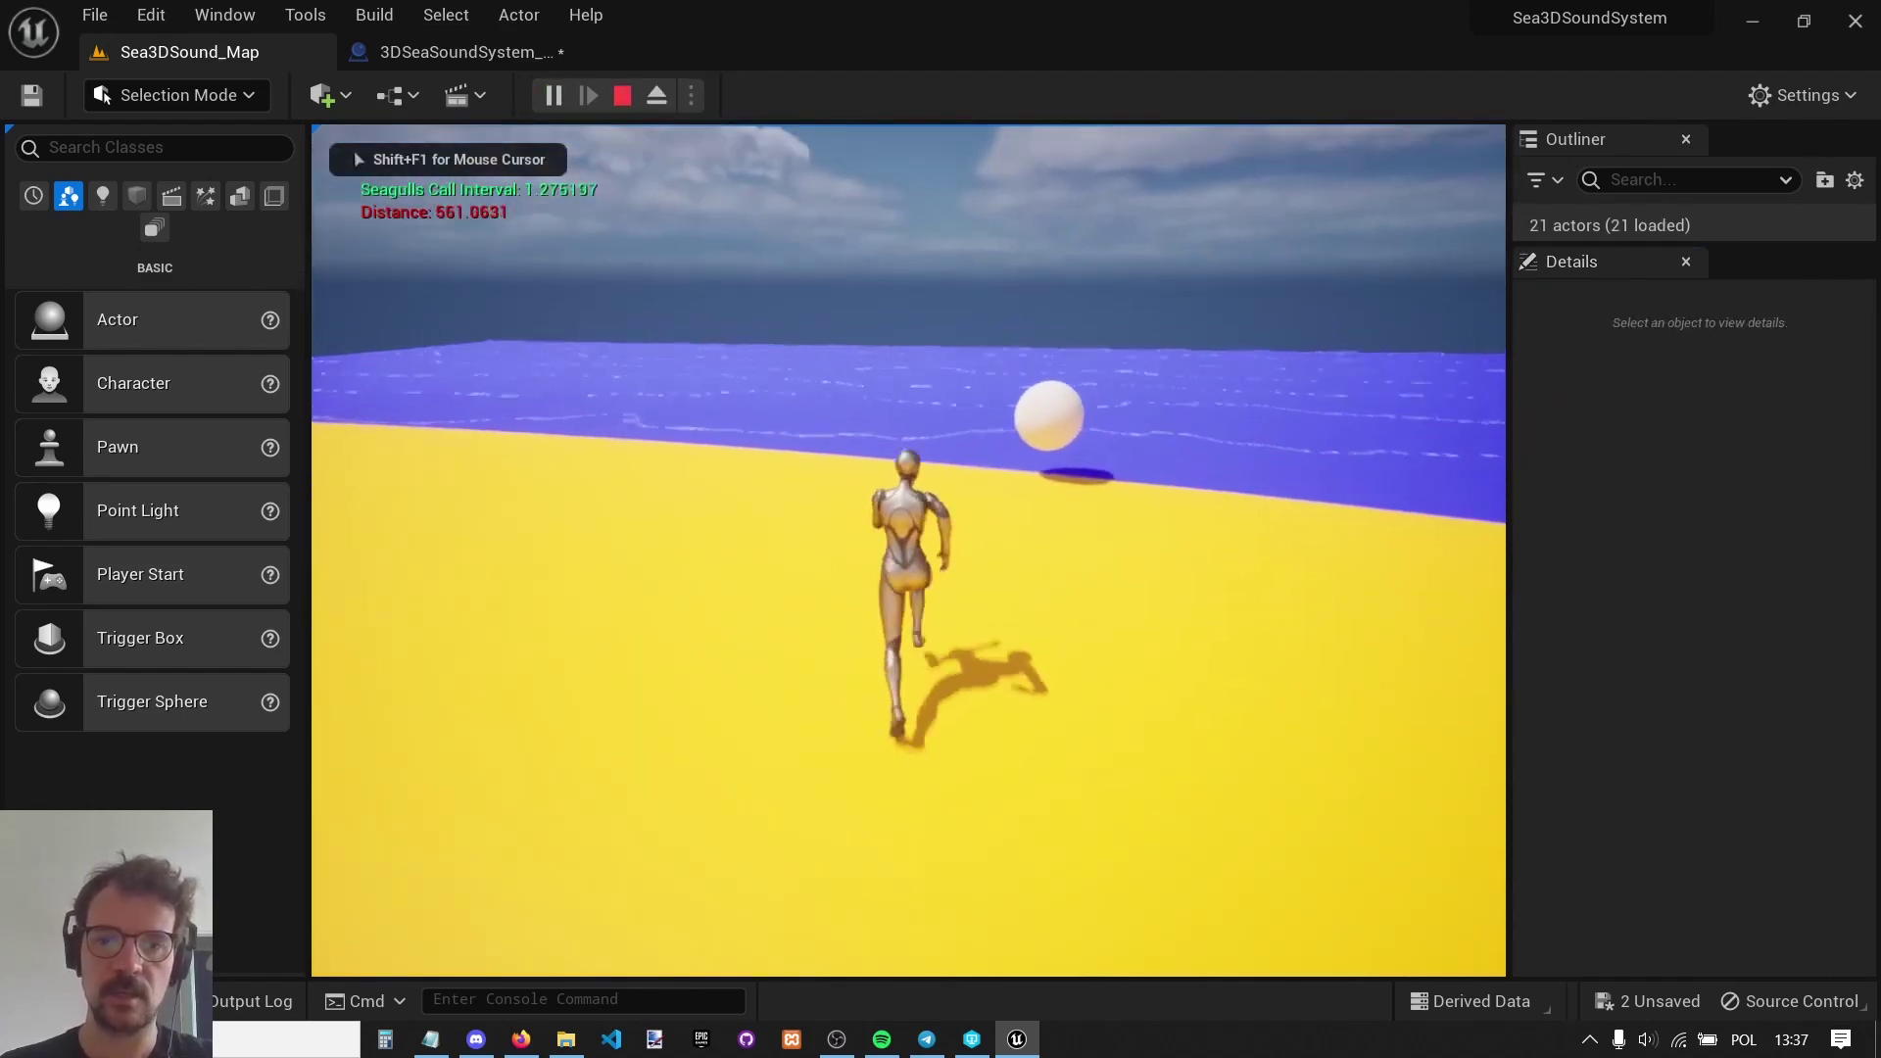
{"action": "key", "text": "d"}
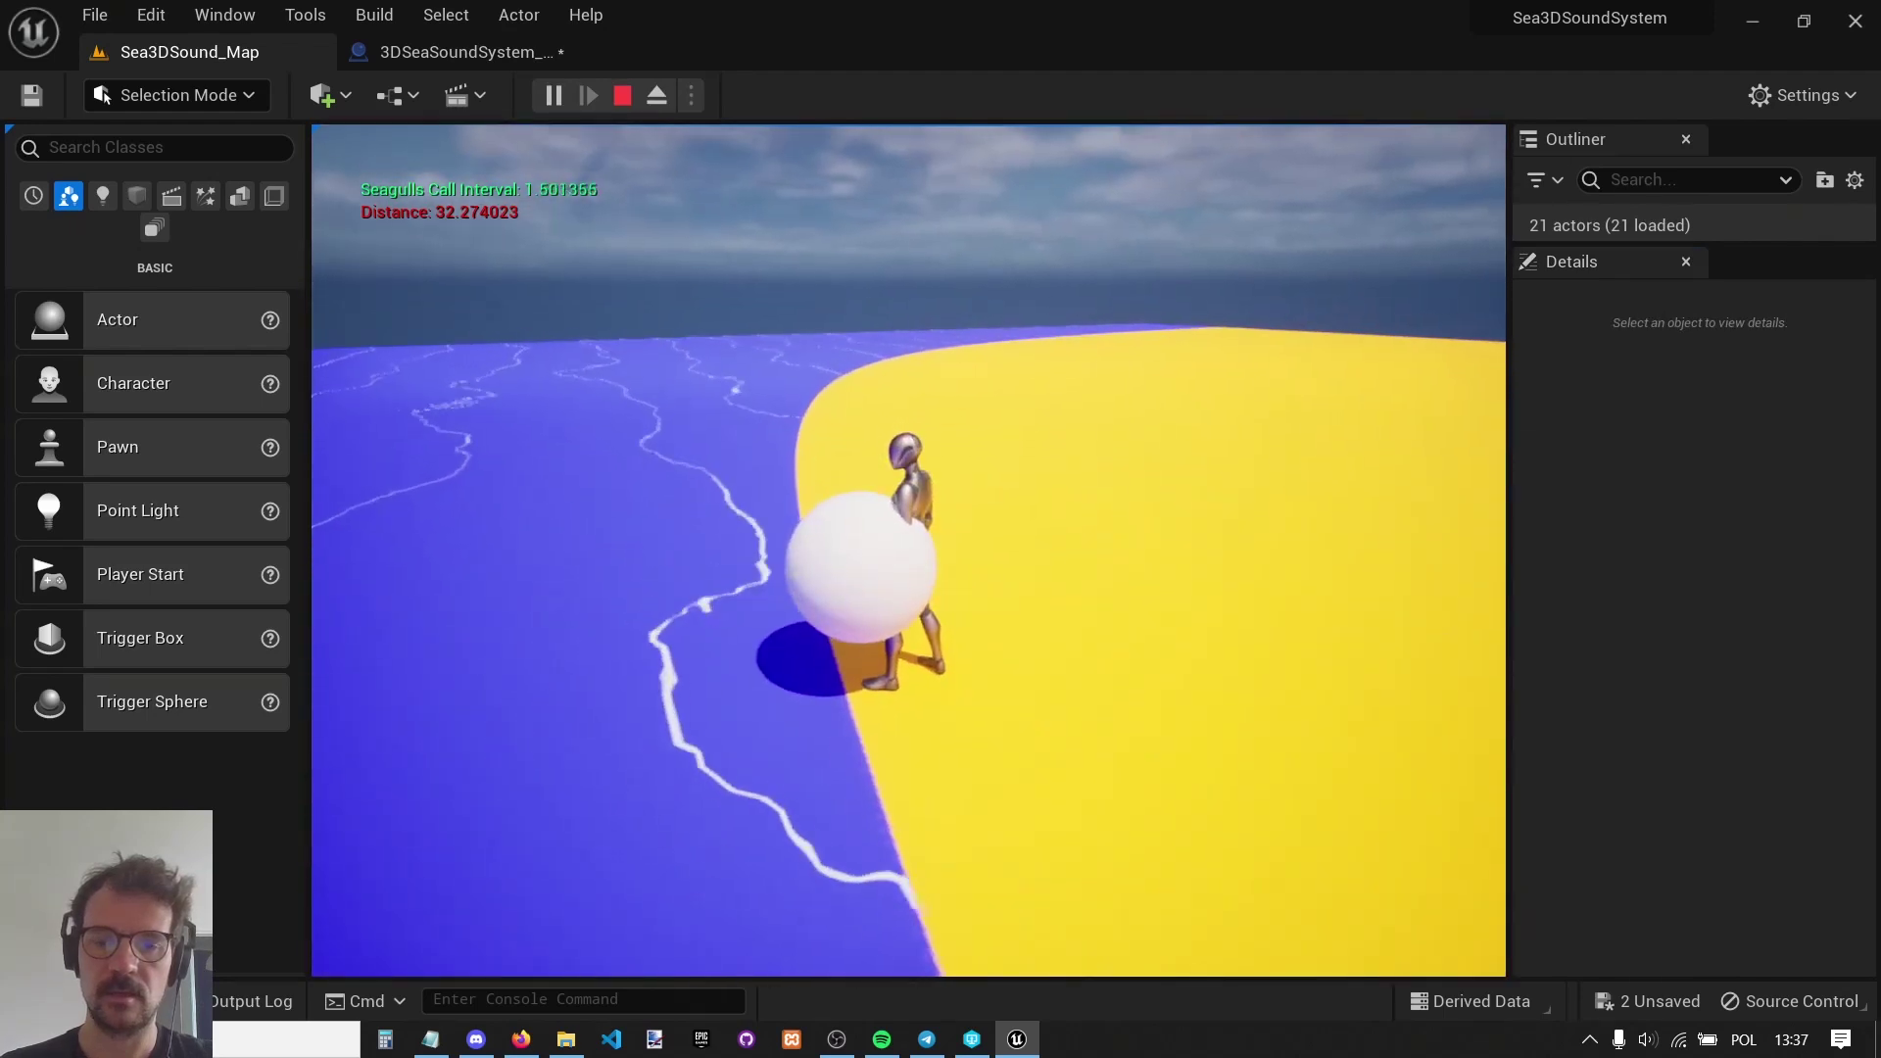
{"action": "key", "text": "d"}
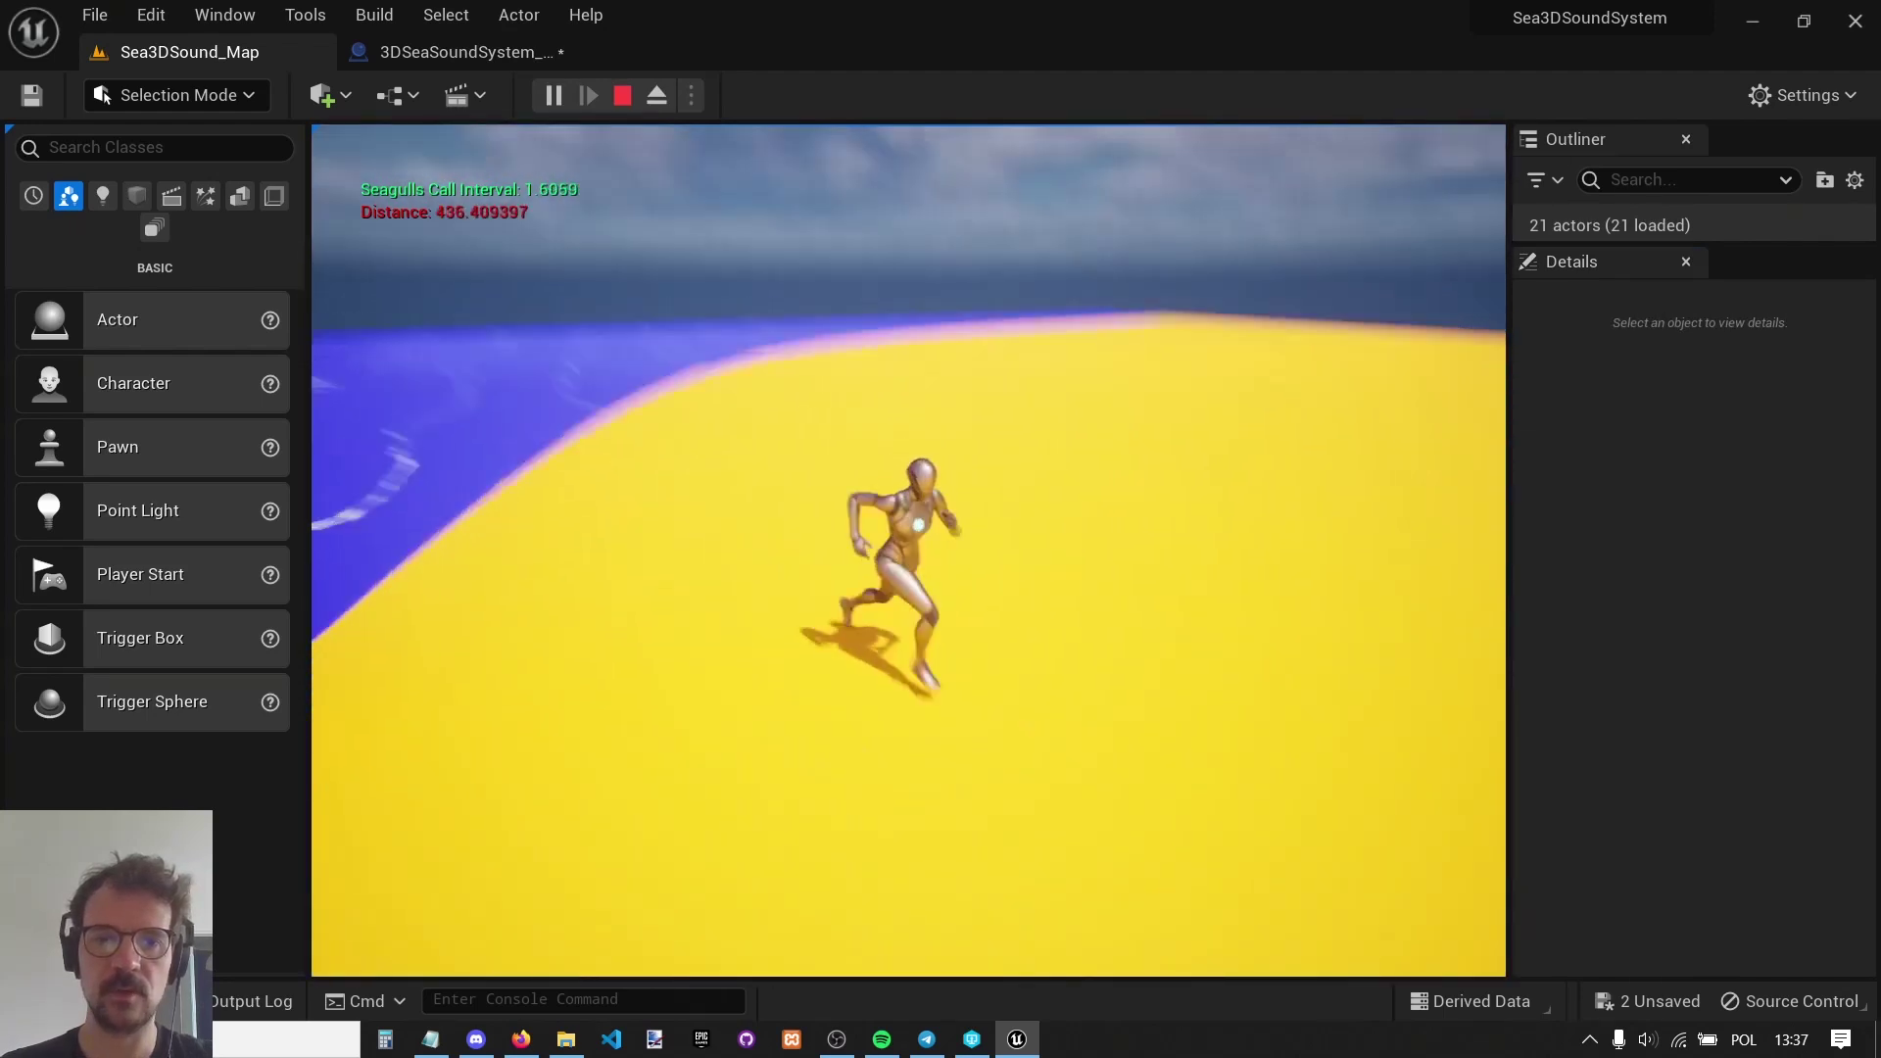
{"action": "key", "text": "d"}
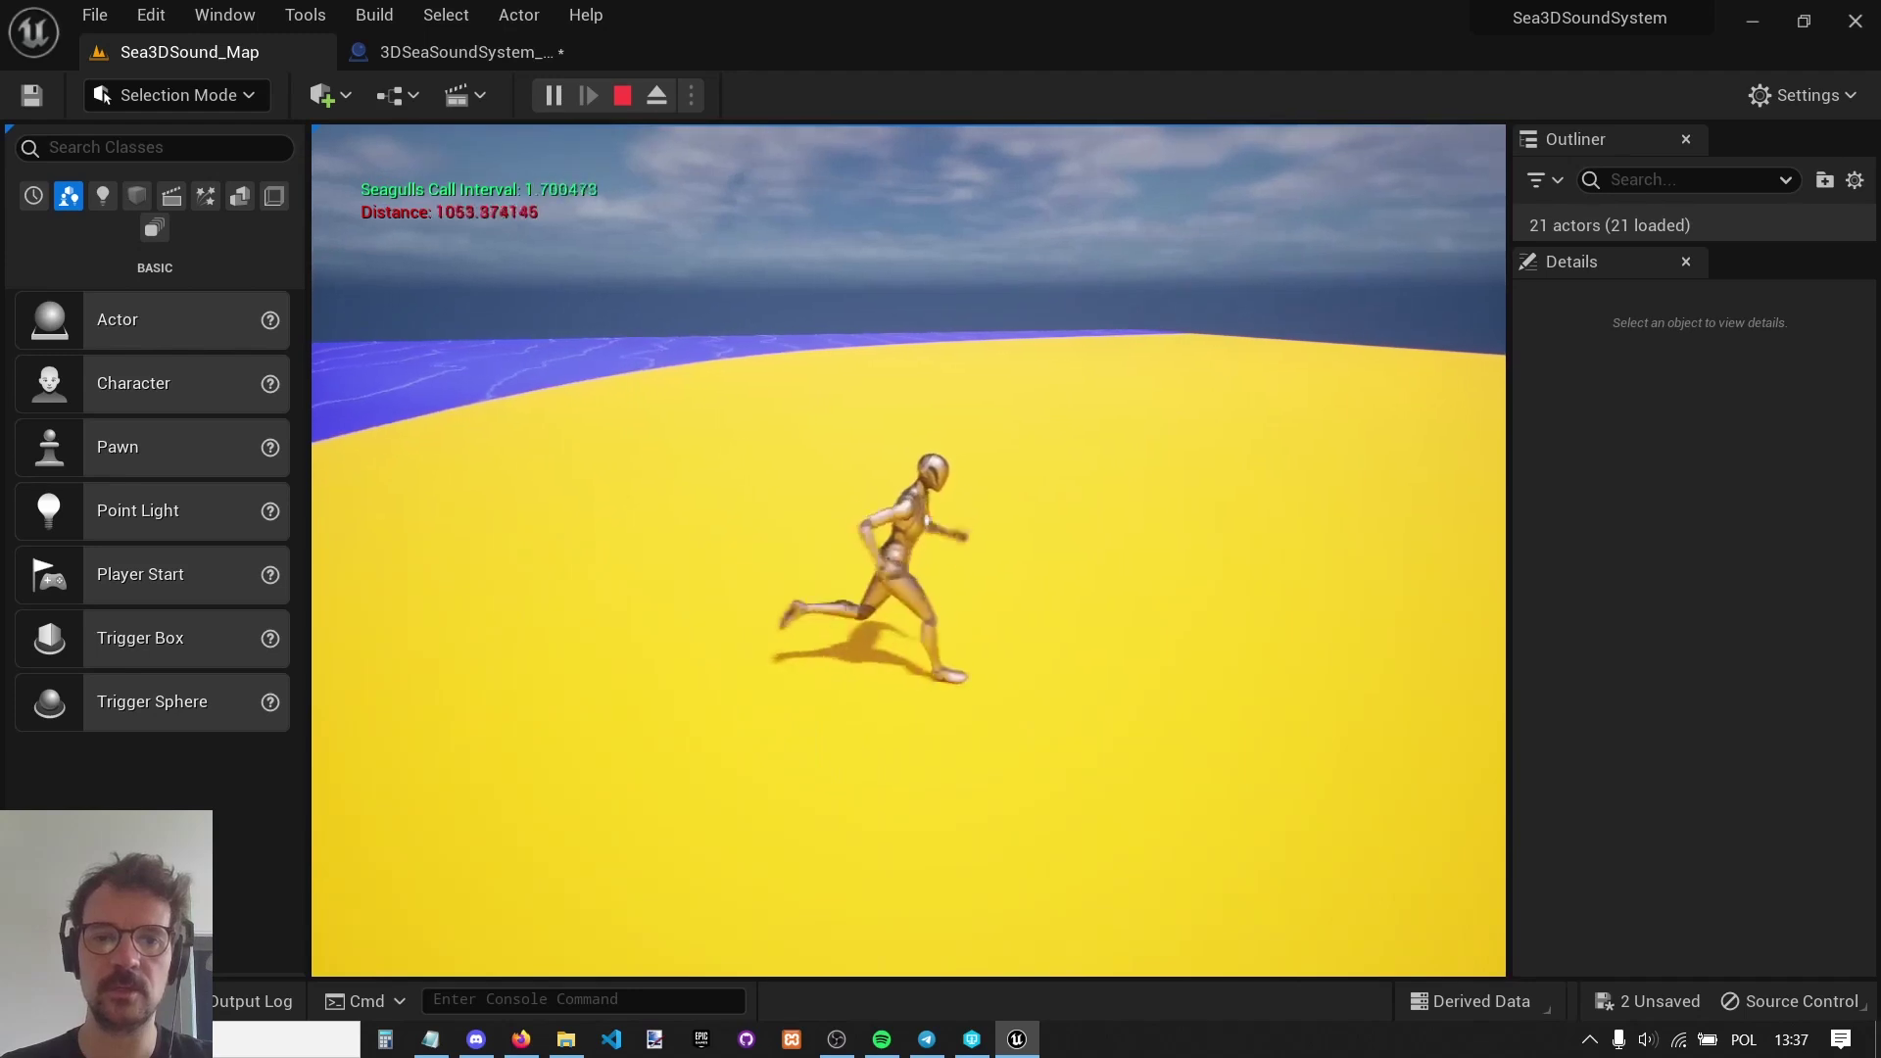
{"action": "key", "text": "d"}
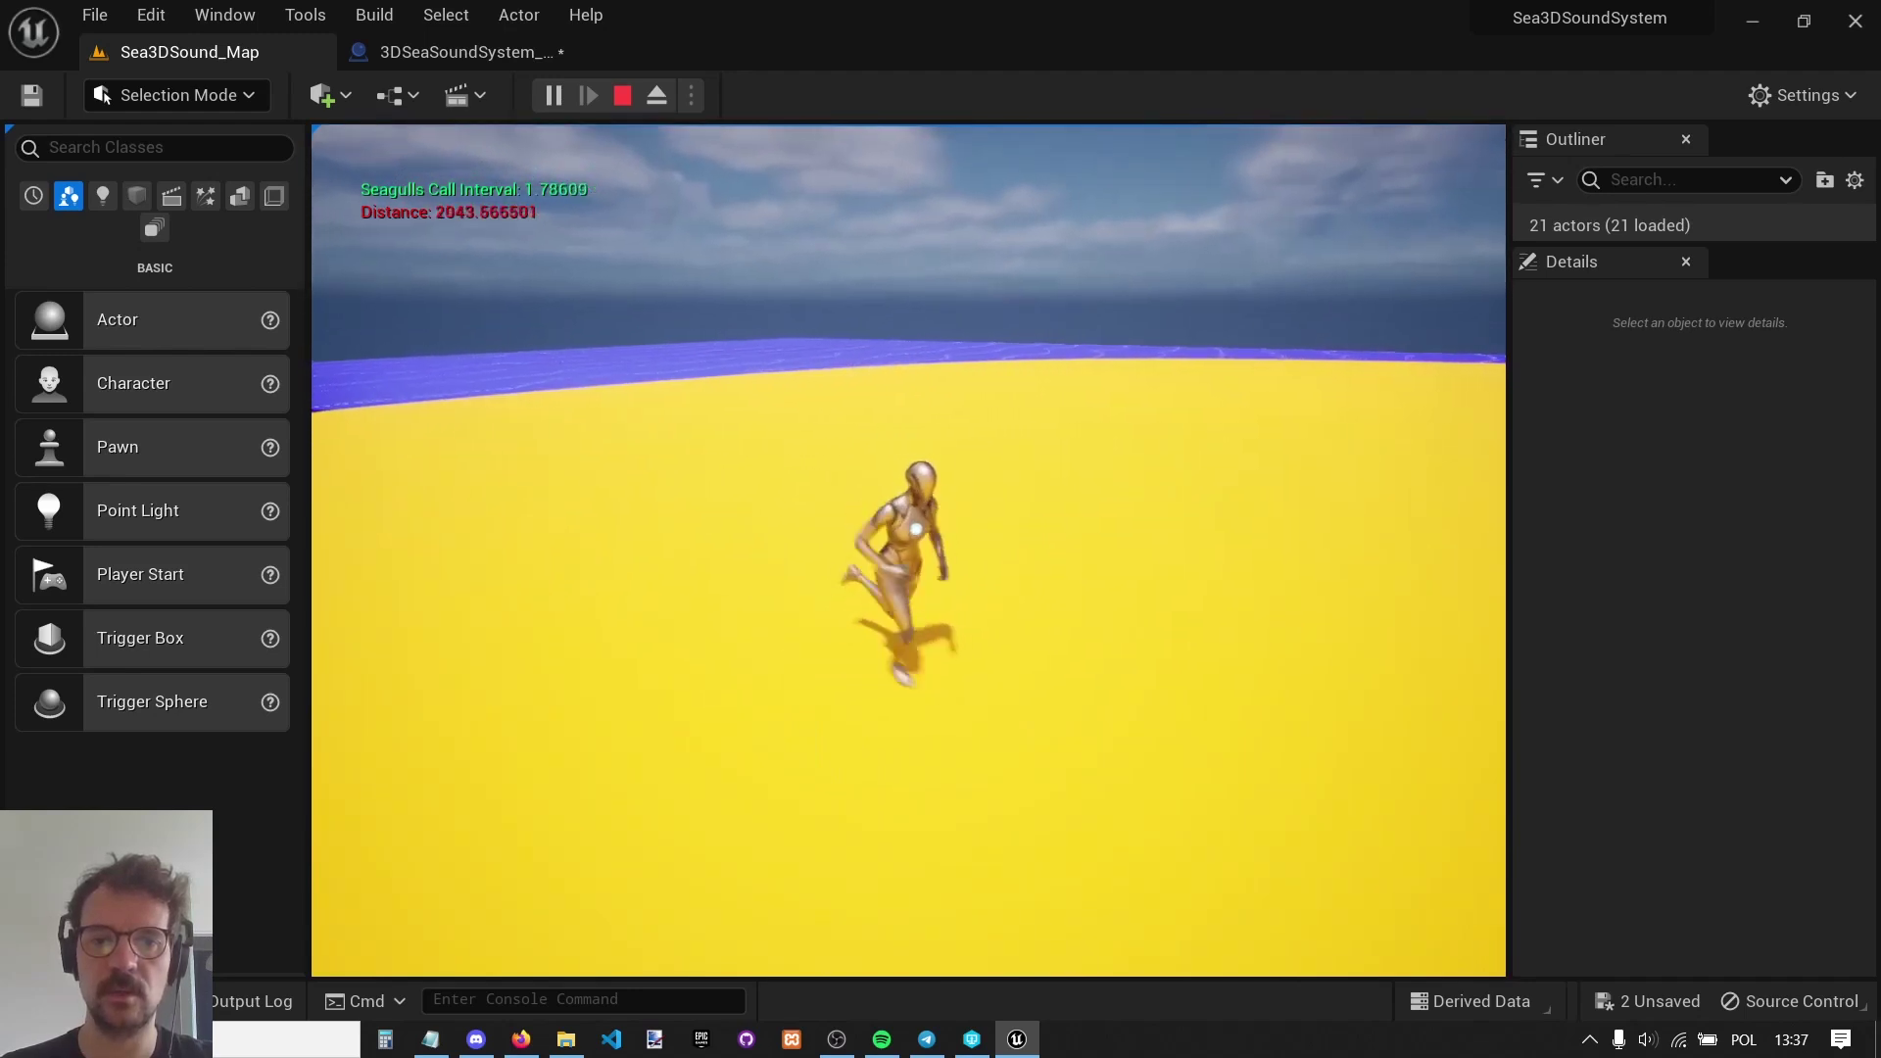
{"action": "key", "text": "a"}
{"action": "key", "text": "w"}
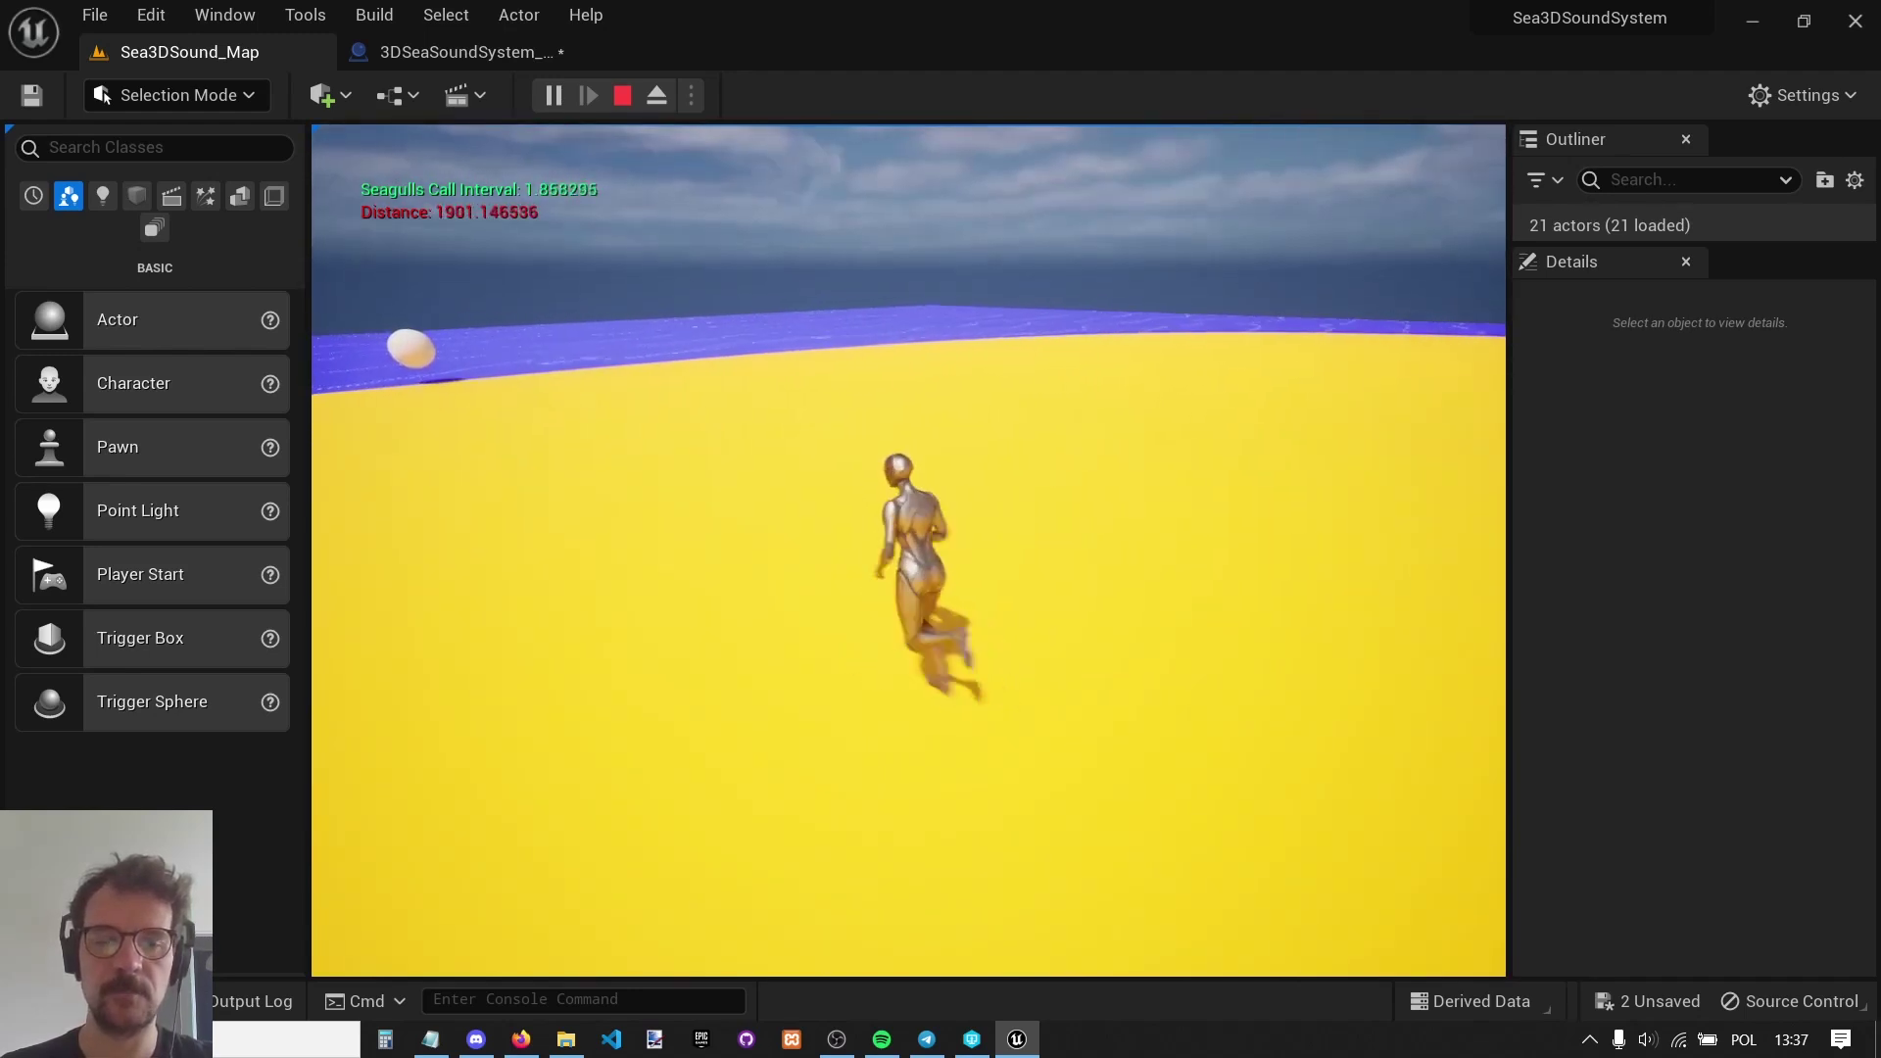
{"action": "key", "text": "w"}
{"action": "key", "text": "d"}
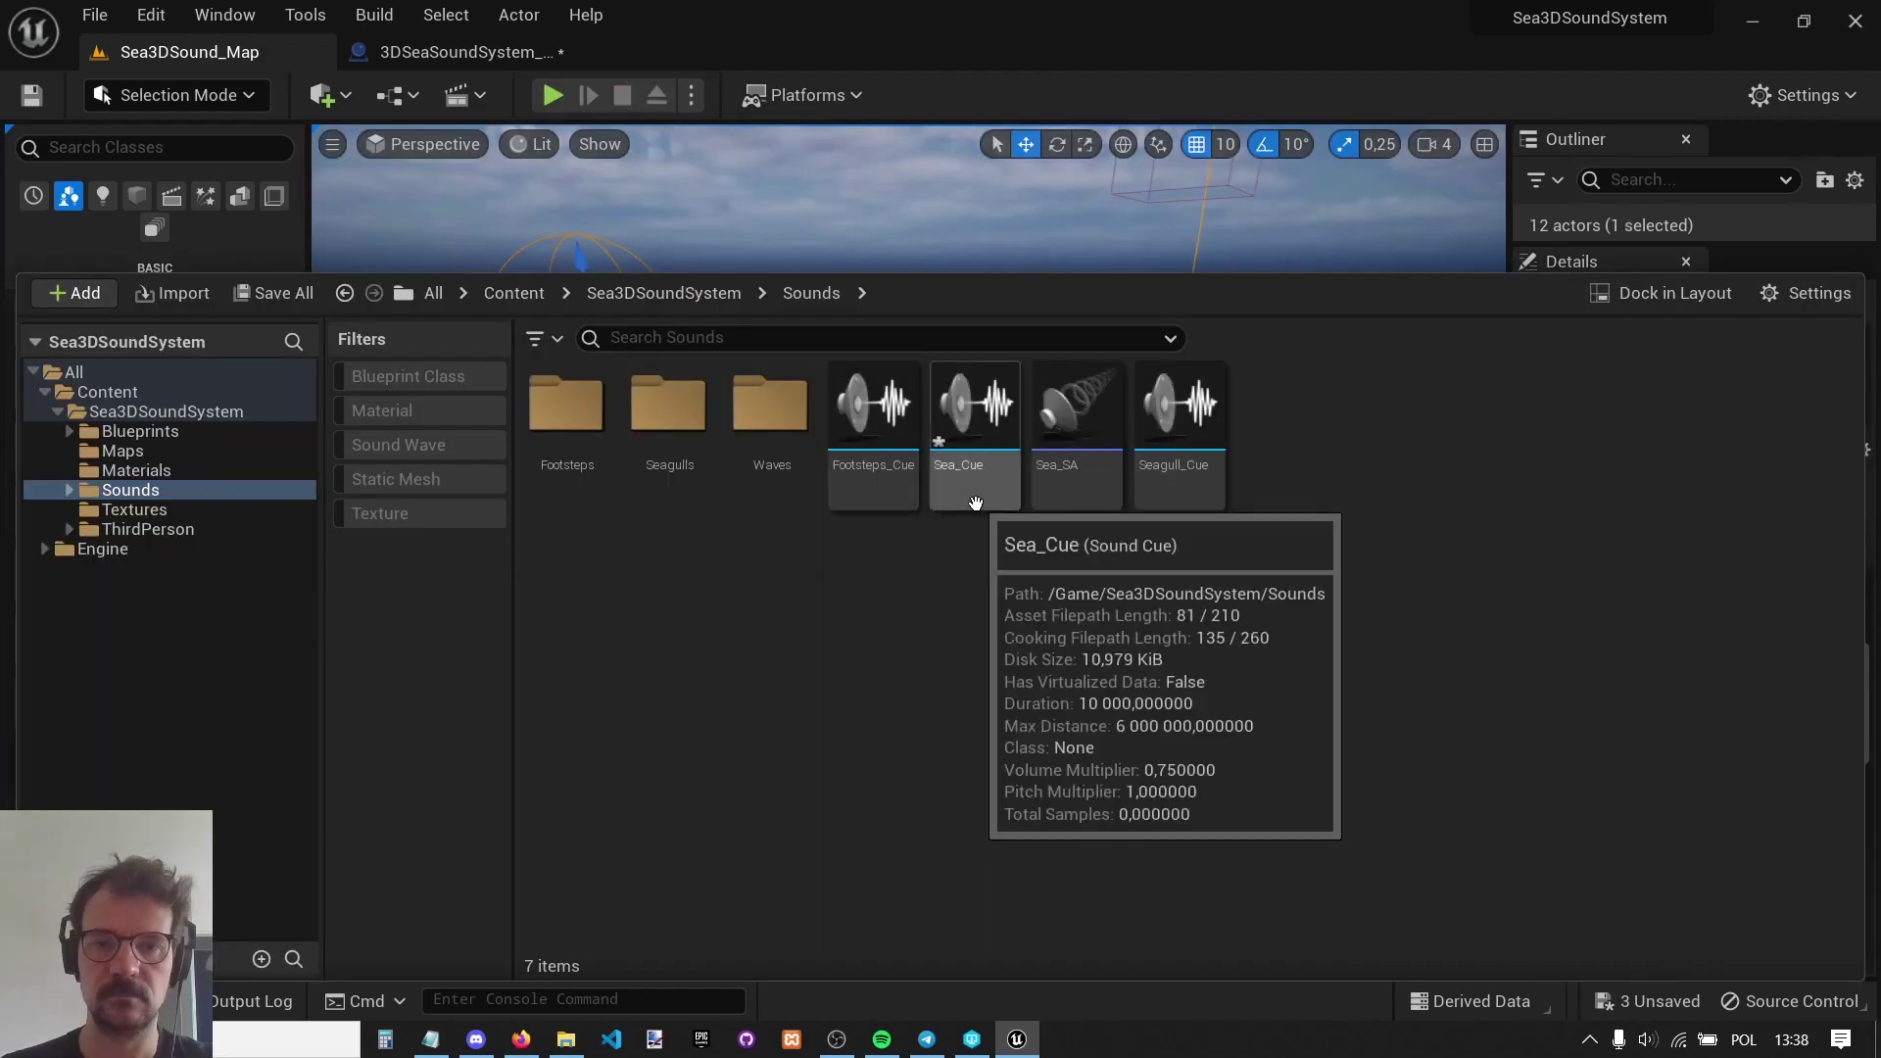
Open the Sea_Cue sound cue from the Sounds folder to examine its node graph.
{"action": "double_click", "coordinate": [975, 470]}
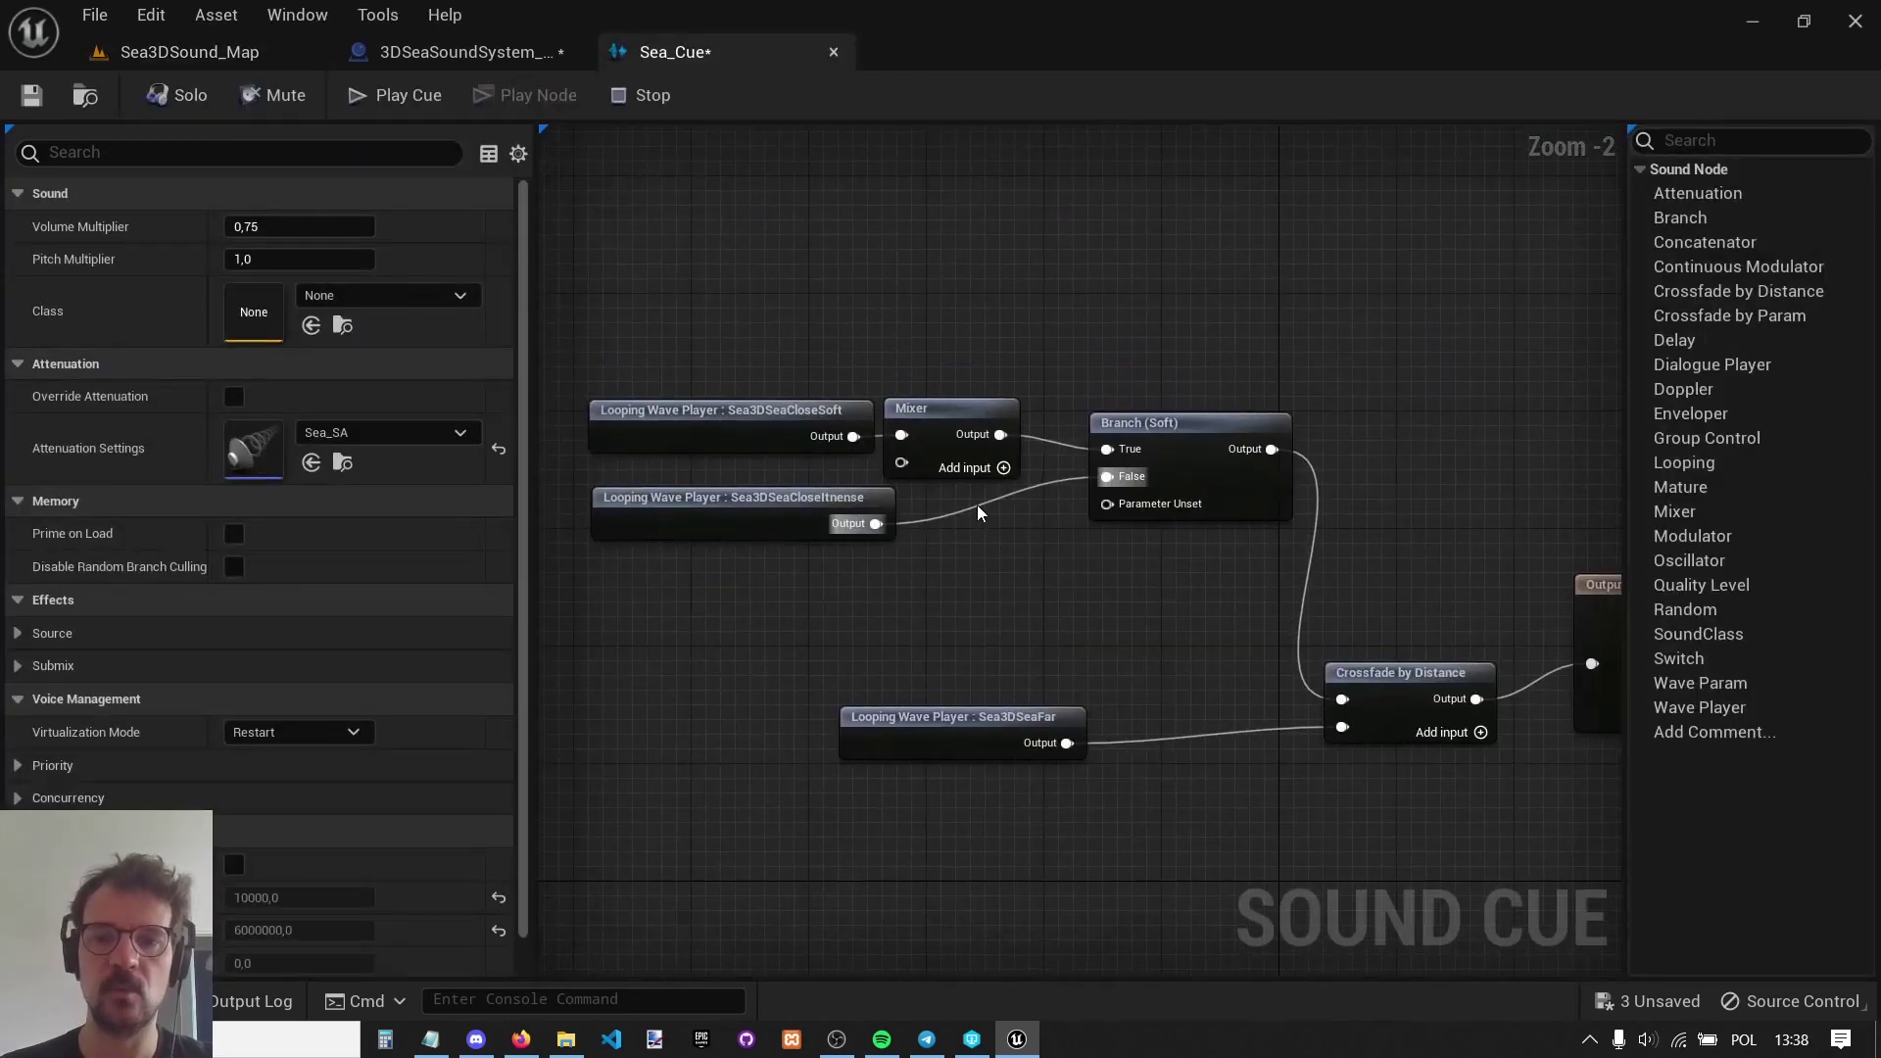
Inspect the close soft, close intense and far looping wave player nodes in the Sea_Cue graph.
{"action": "right_click_drag", "start_coordinate": [978, 503], "coordinate": [1110, 596]}
{"action": "right_click_drag", "start_coordinate": [756, 361], "coordinate": [942, 412]}
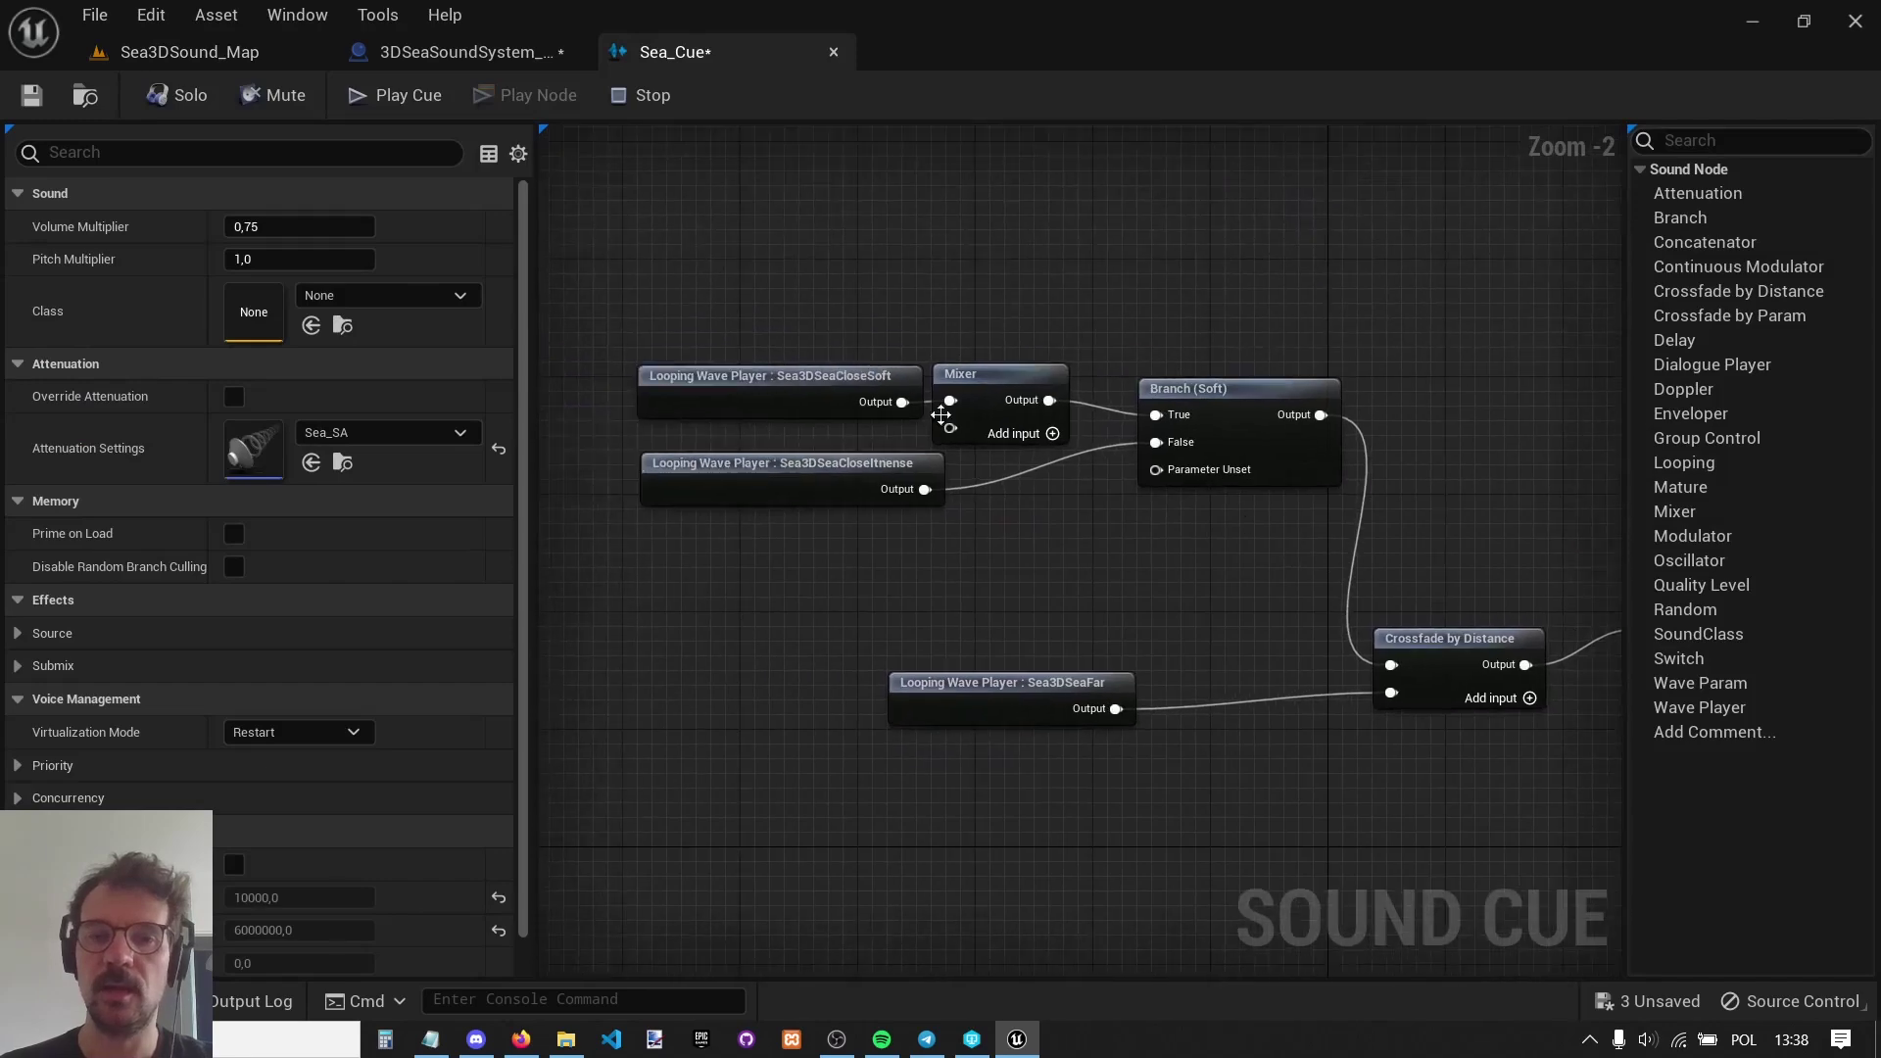
{"action": "scroll", "coordinate": [943, 415], "scroll_direction": "up", "scroll_amount": 2}
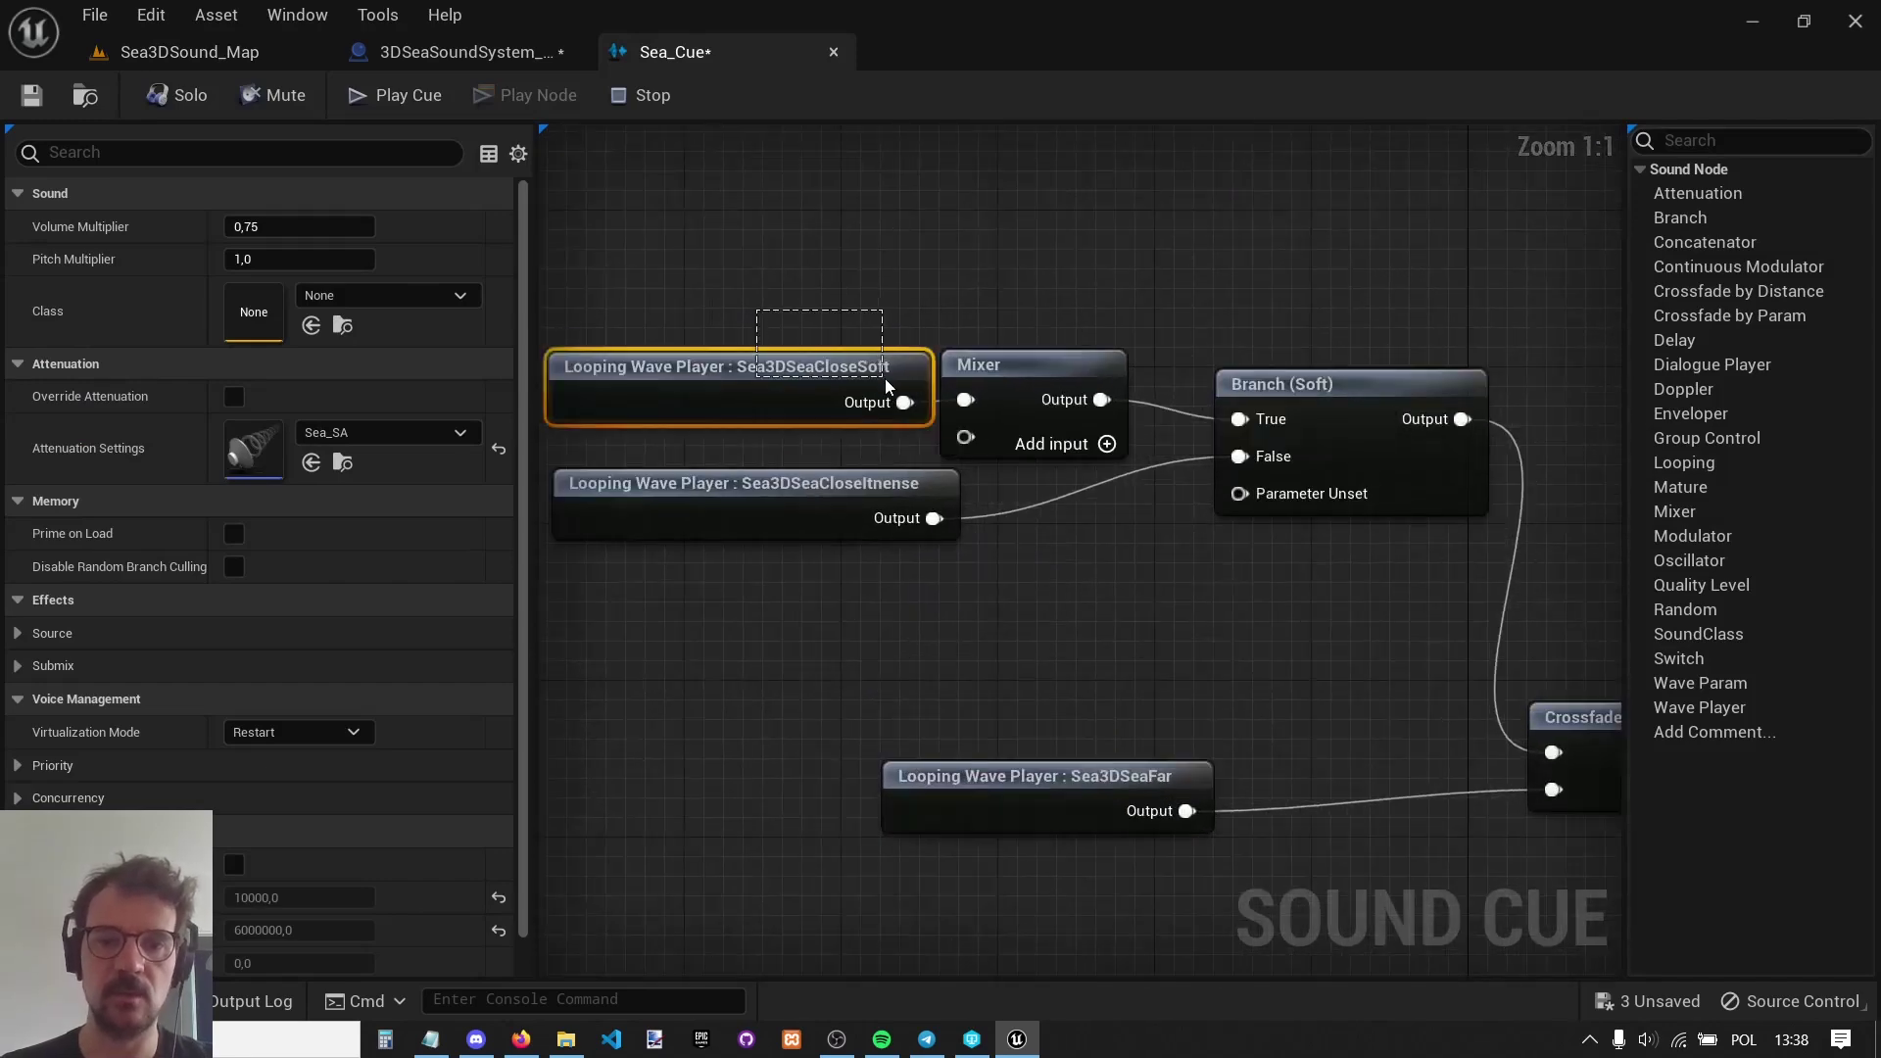
{"action": "left_click_drag", "start_coordinate": [894, 405], "coordinate": [894, 405]}
{"action": "left_click", "coordinate": [835, 495]}
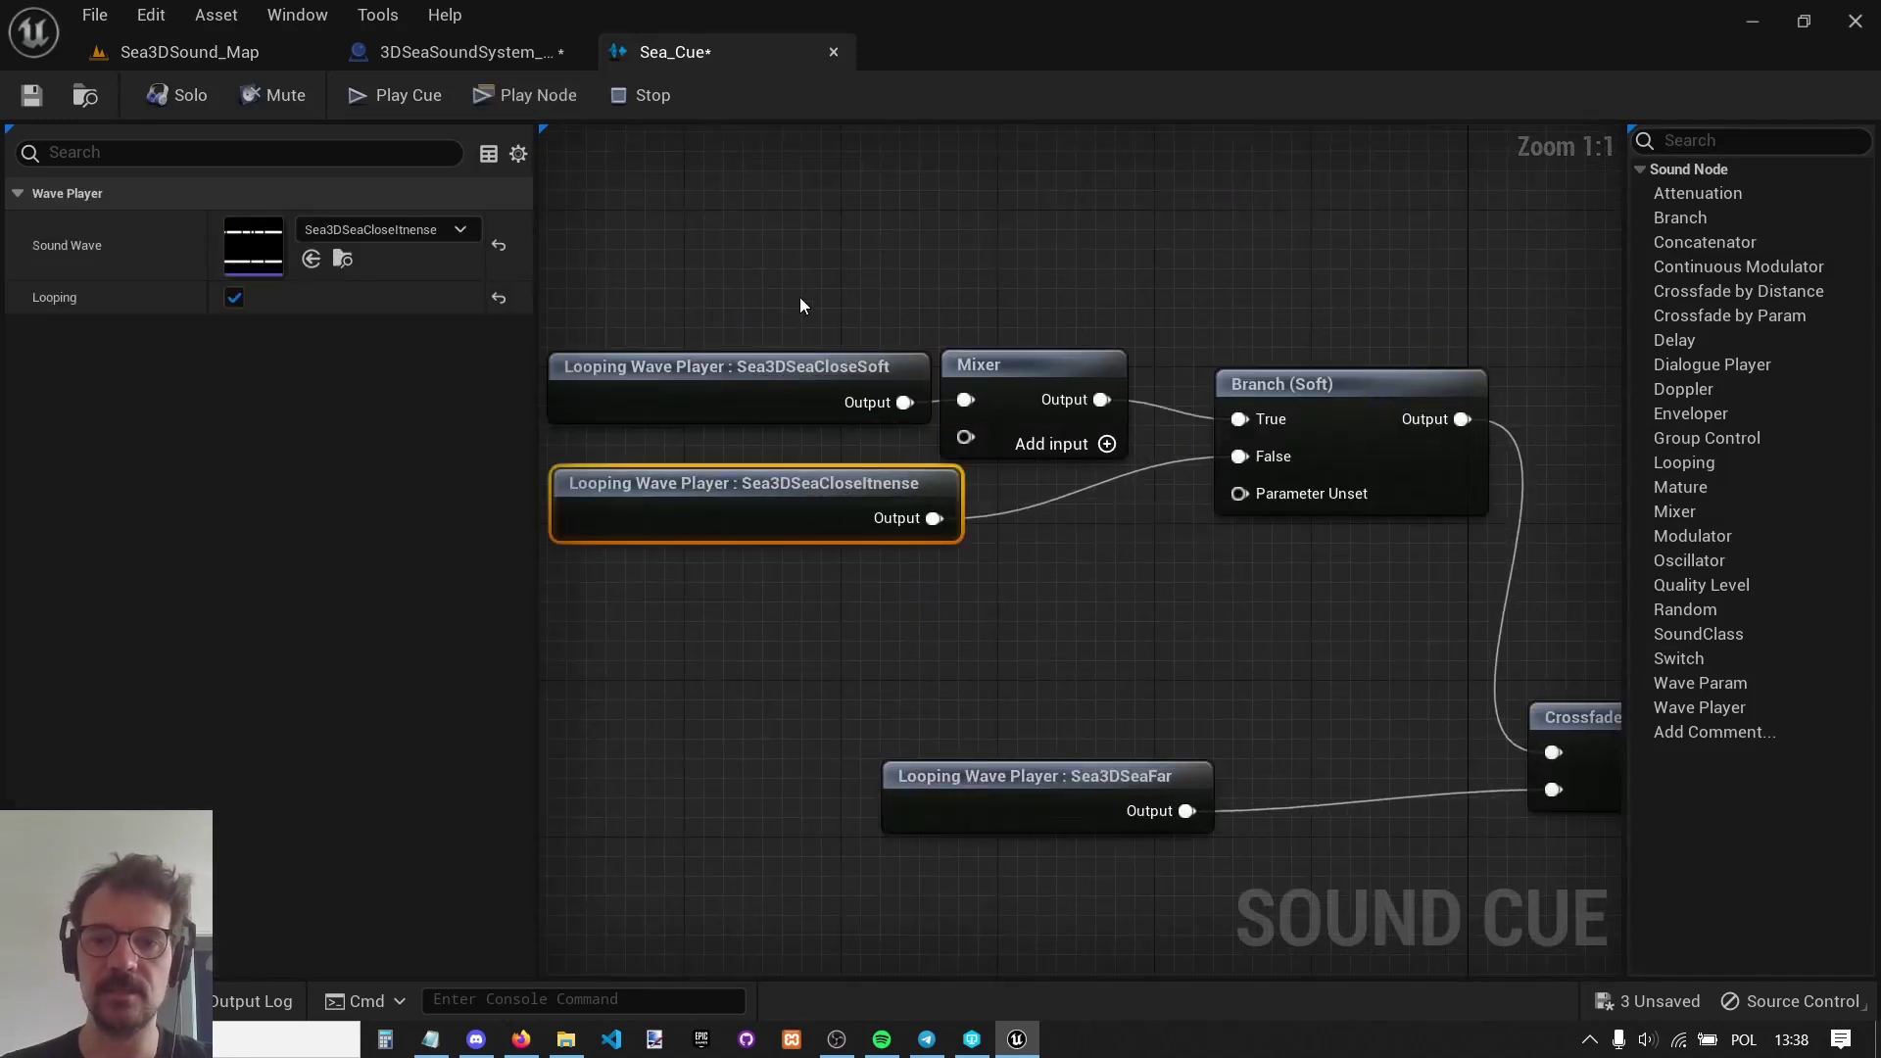
{"action": "right_click_drag", "start_coordinate": [1238, 496], "coordinate": [1088, 331]}
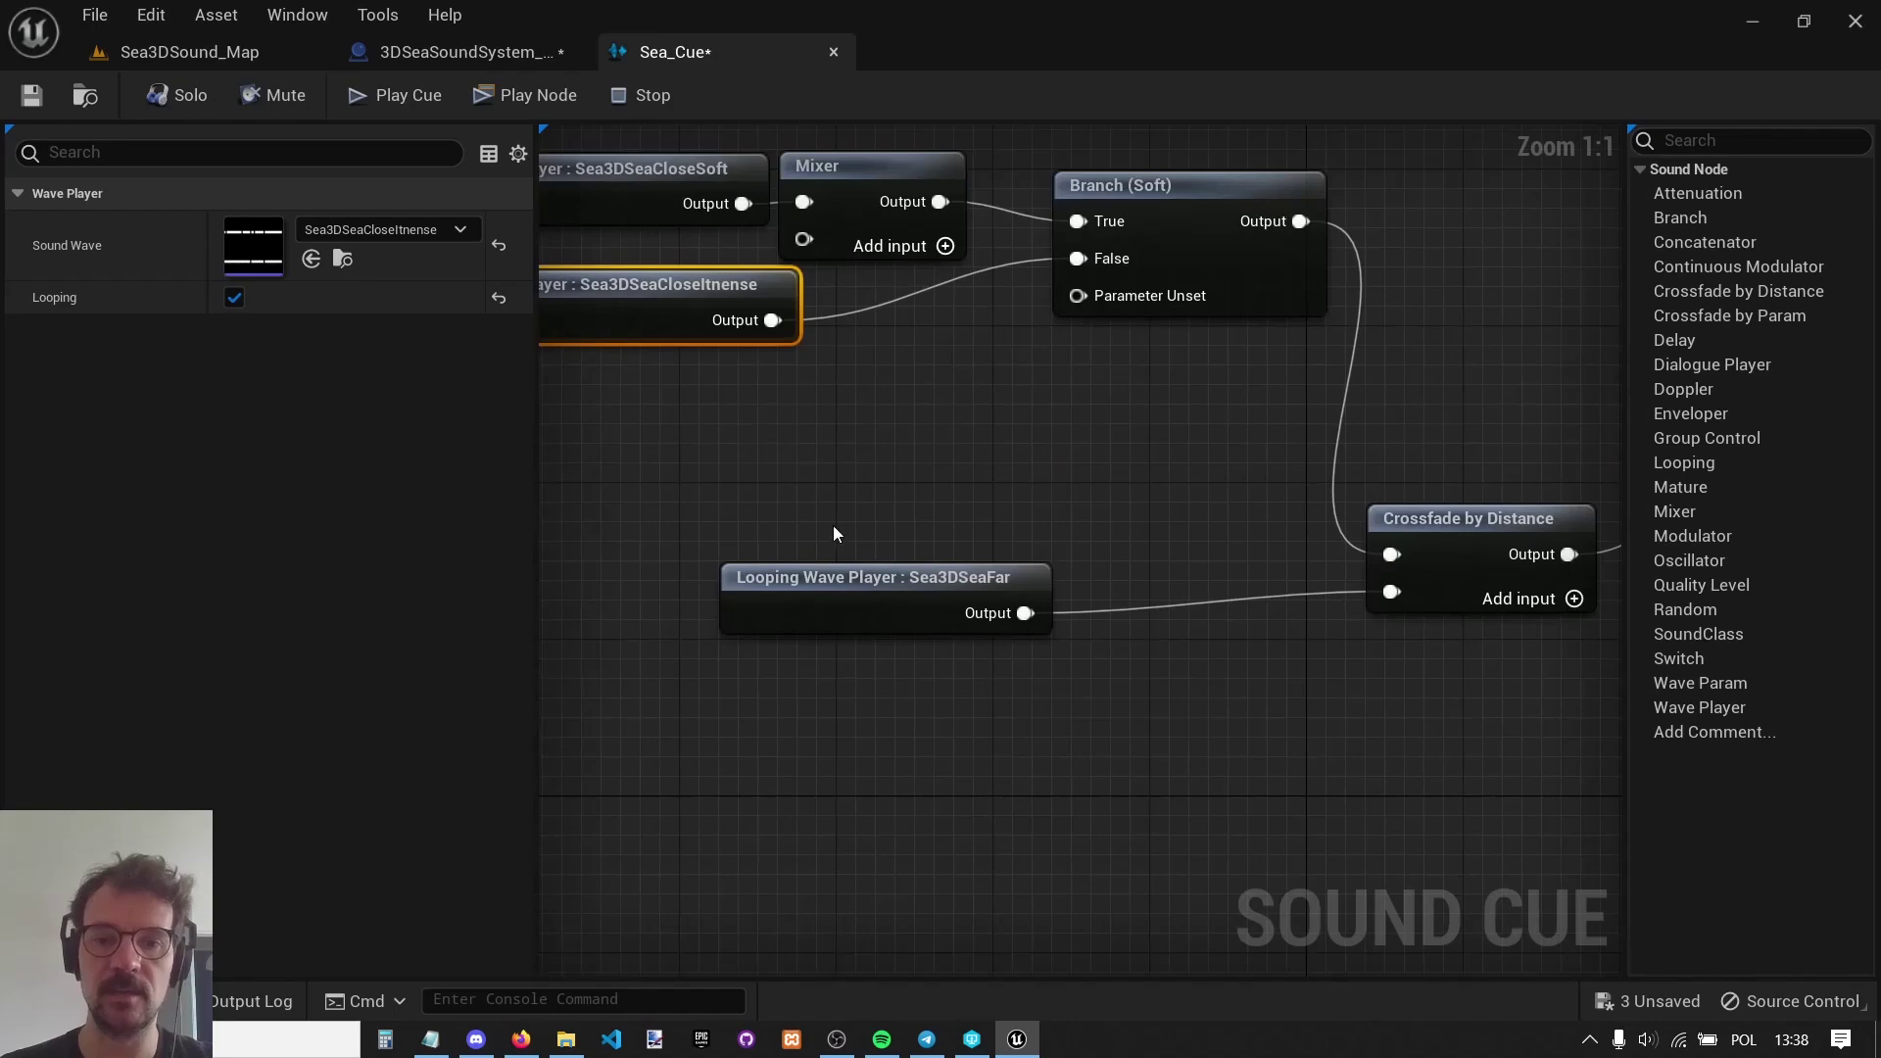
{"action": "left_click", "coordinate": [949, 619]}
Examine the fade-in and fade-out distances of both inputs on the Crossfade by Distance node.
{"action": "right_click_drag", "start_coordinate": [1259, 508], "coordinate": [948, 504]}
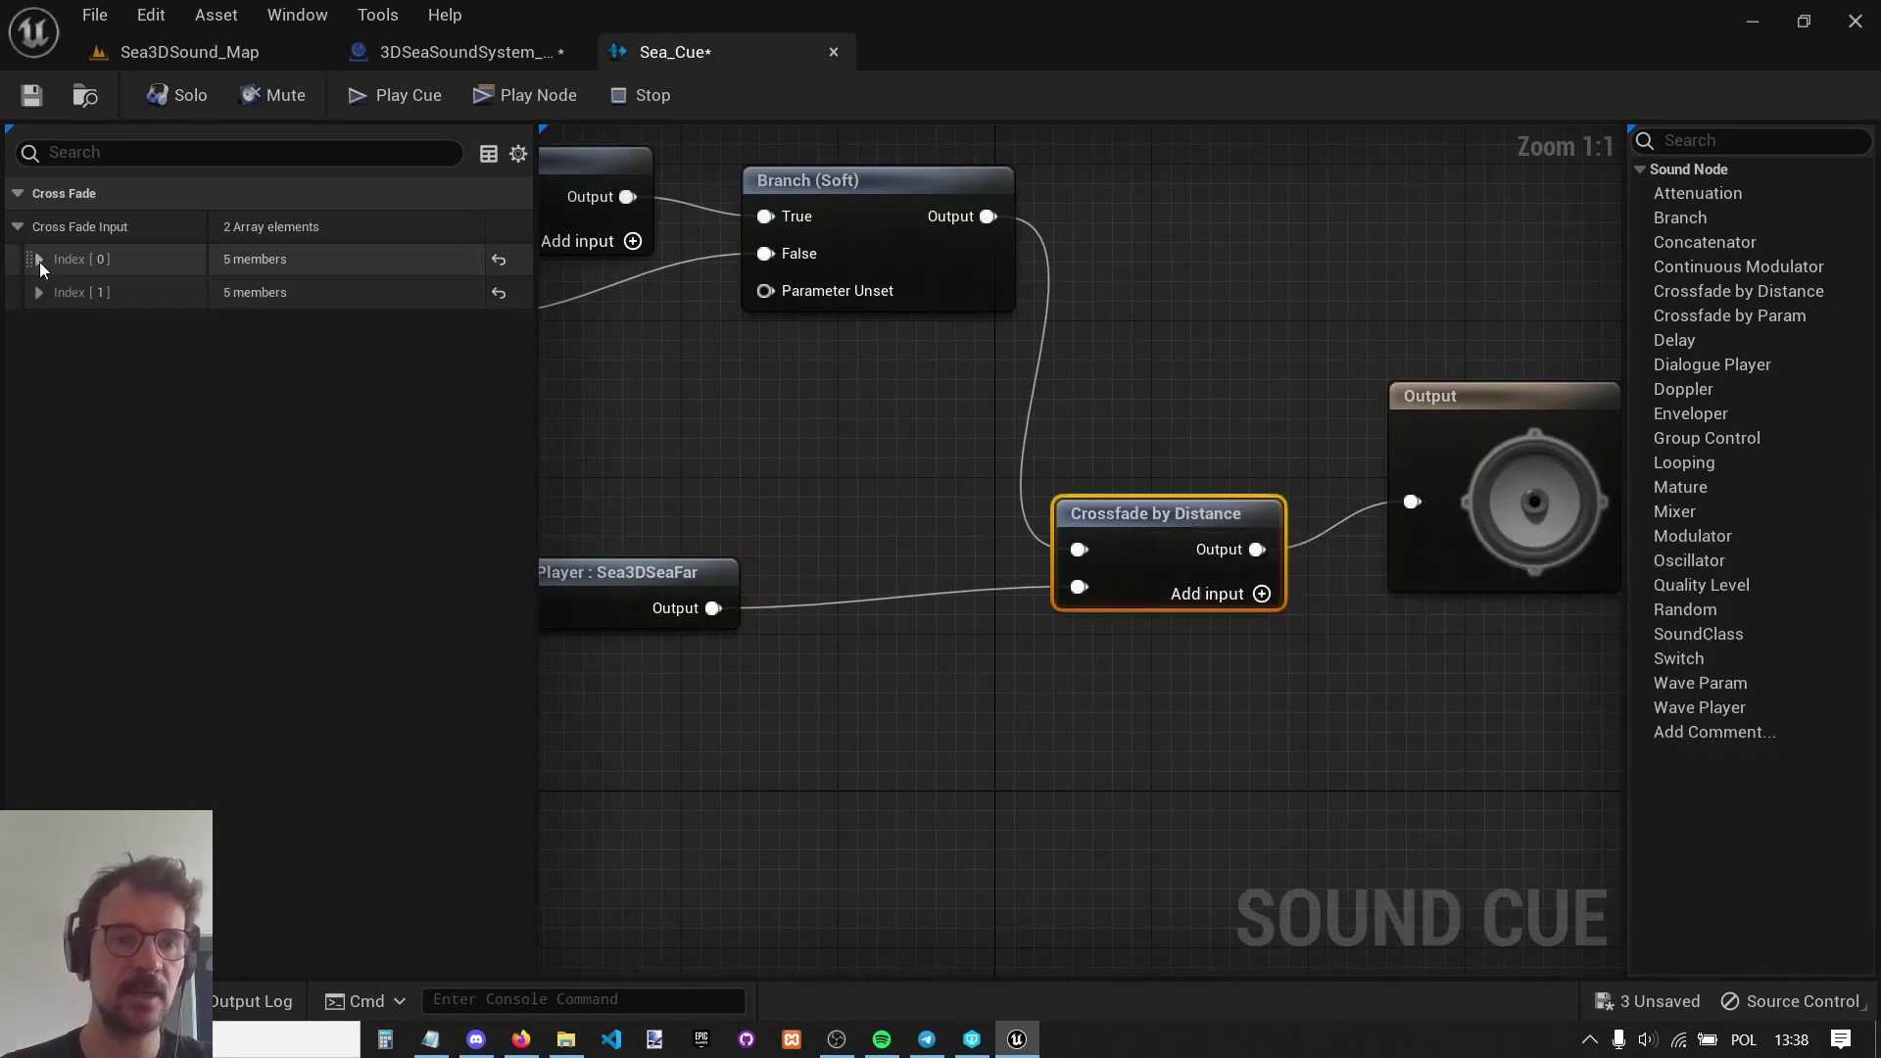
{"action": "left_click", "coordinate": [38, 259]}
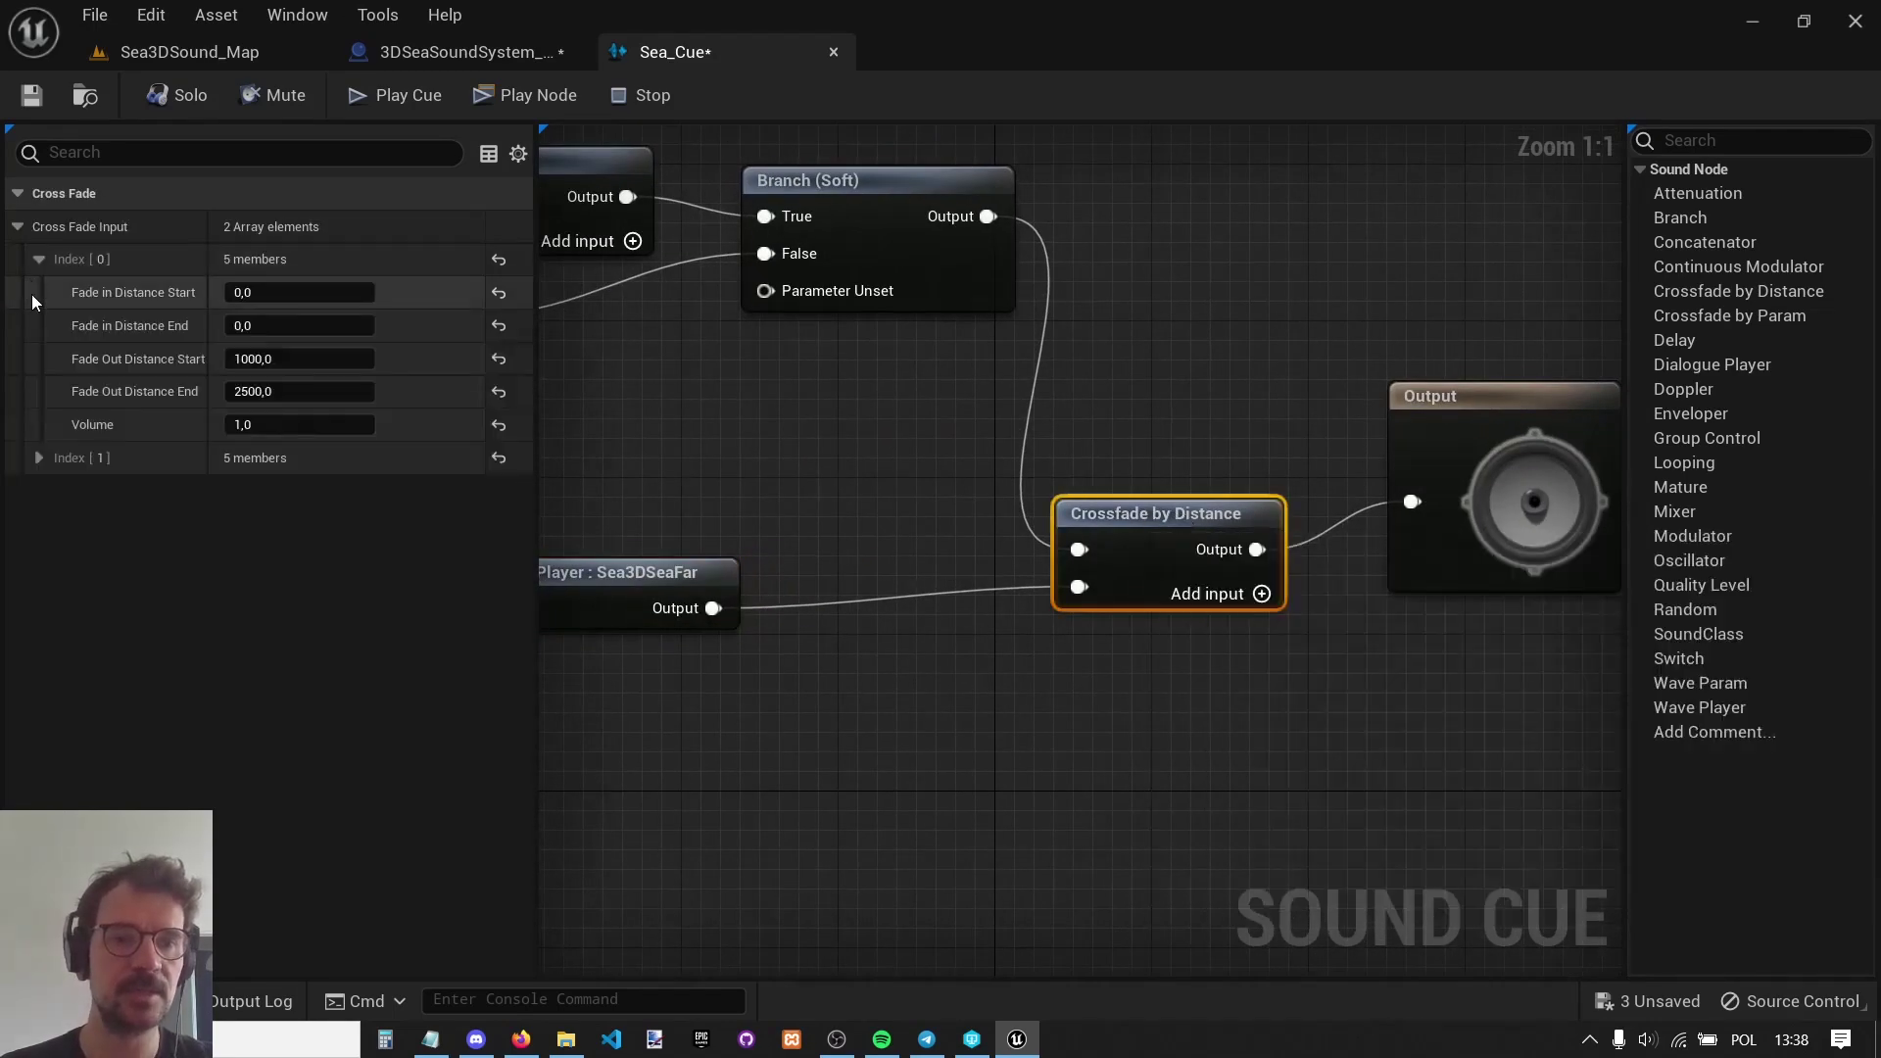
{"action": "left_click", "coordinate": [38, 459]}
Compare the Sea3DSeaFar and Sea3DSeaCloseSoft wave players, then review how the Crossfade by Distance node blends the near and far sounds.
{"action": "right_click_drag", "start_coordinate": [961, 435], "coordinate": [1170, 497]}
{"action": "left_click", "coordinate": [919, 623]}
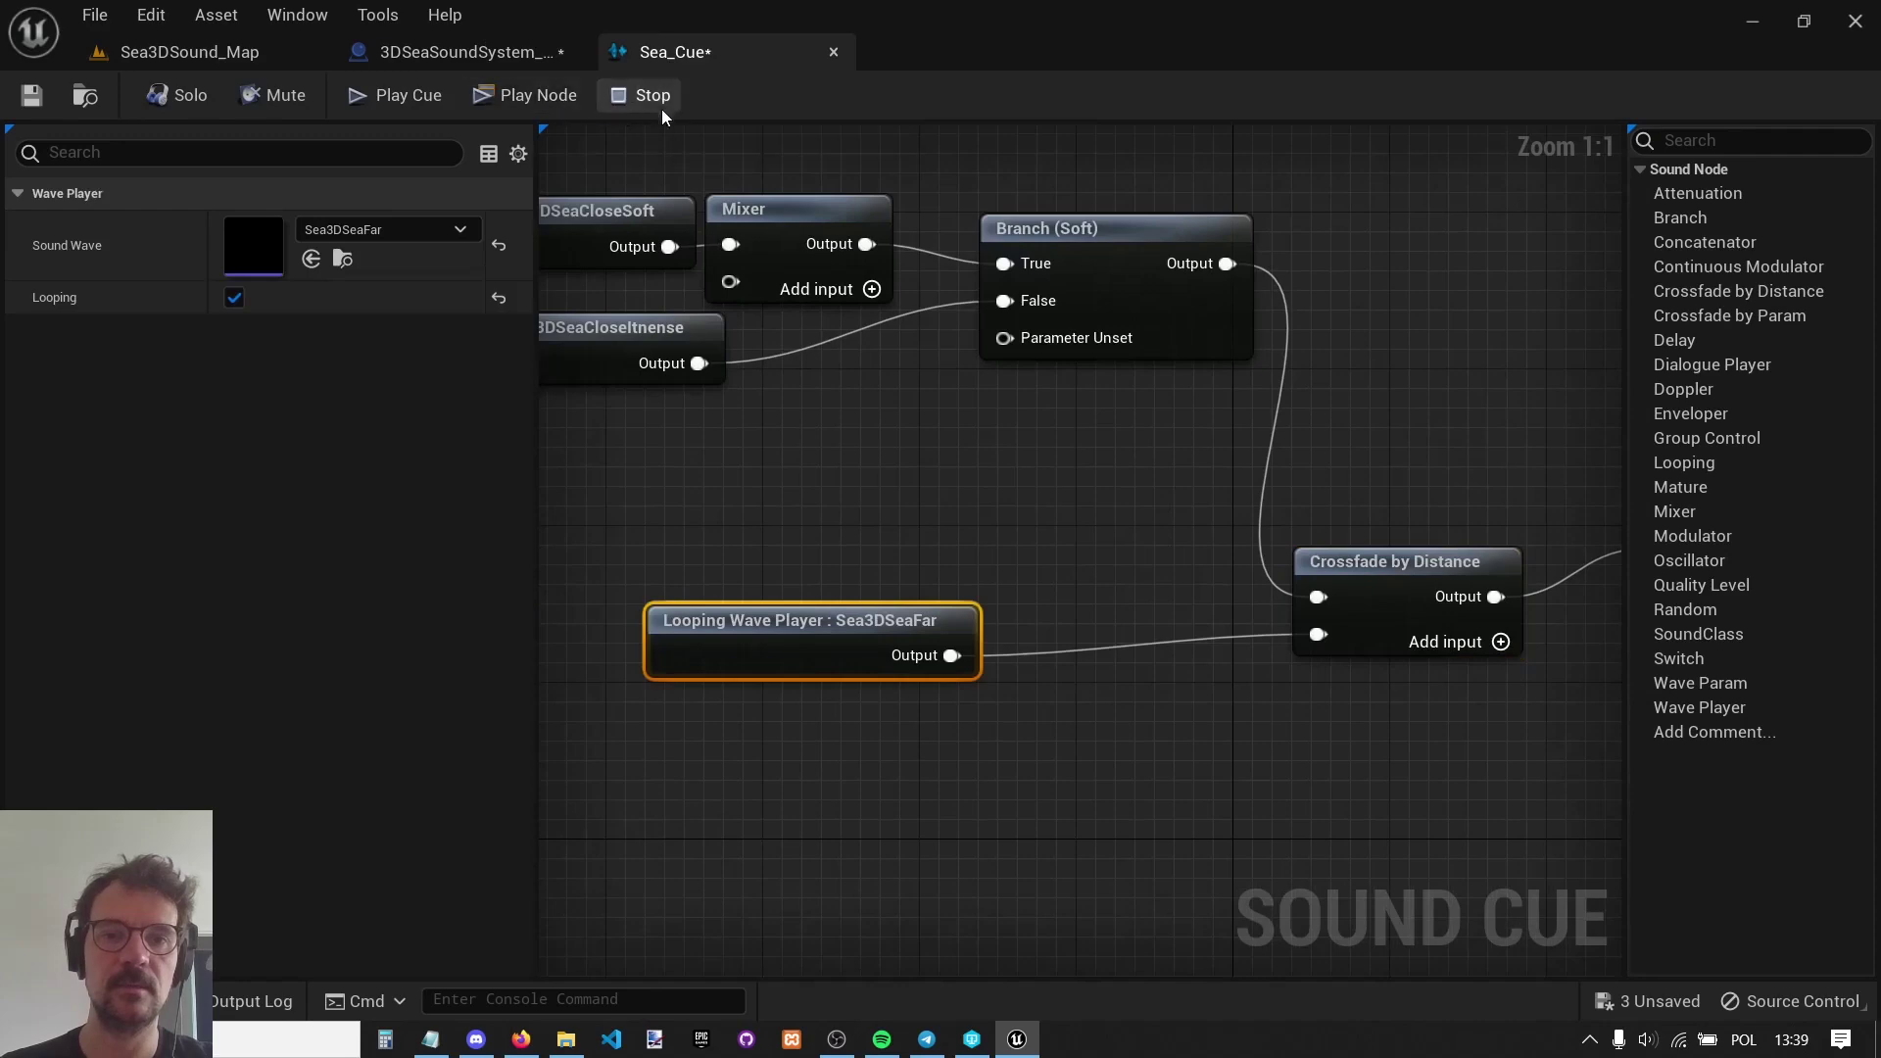
{"action": "right_click_drag", "start_coordinate": [622, 210], "coordinate": [923, 336]}
{"action": "left_click", "coordinate": [923, 336]}
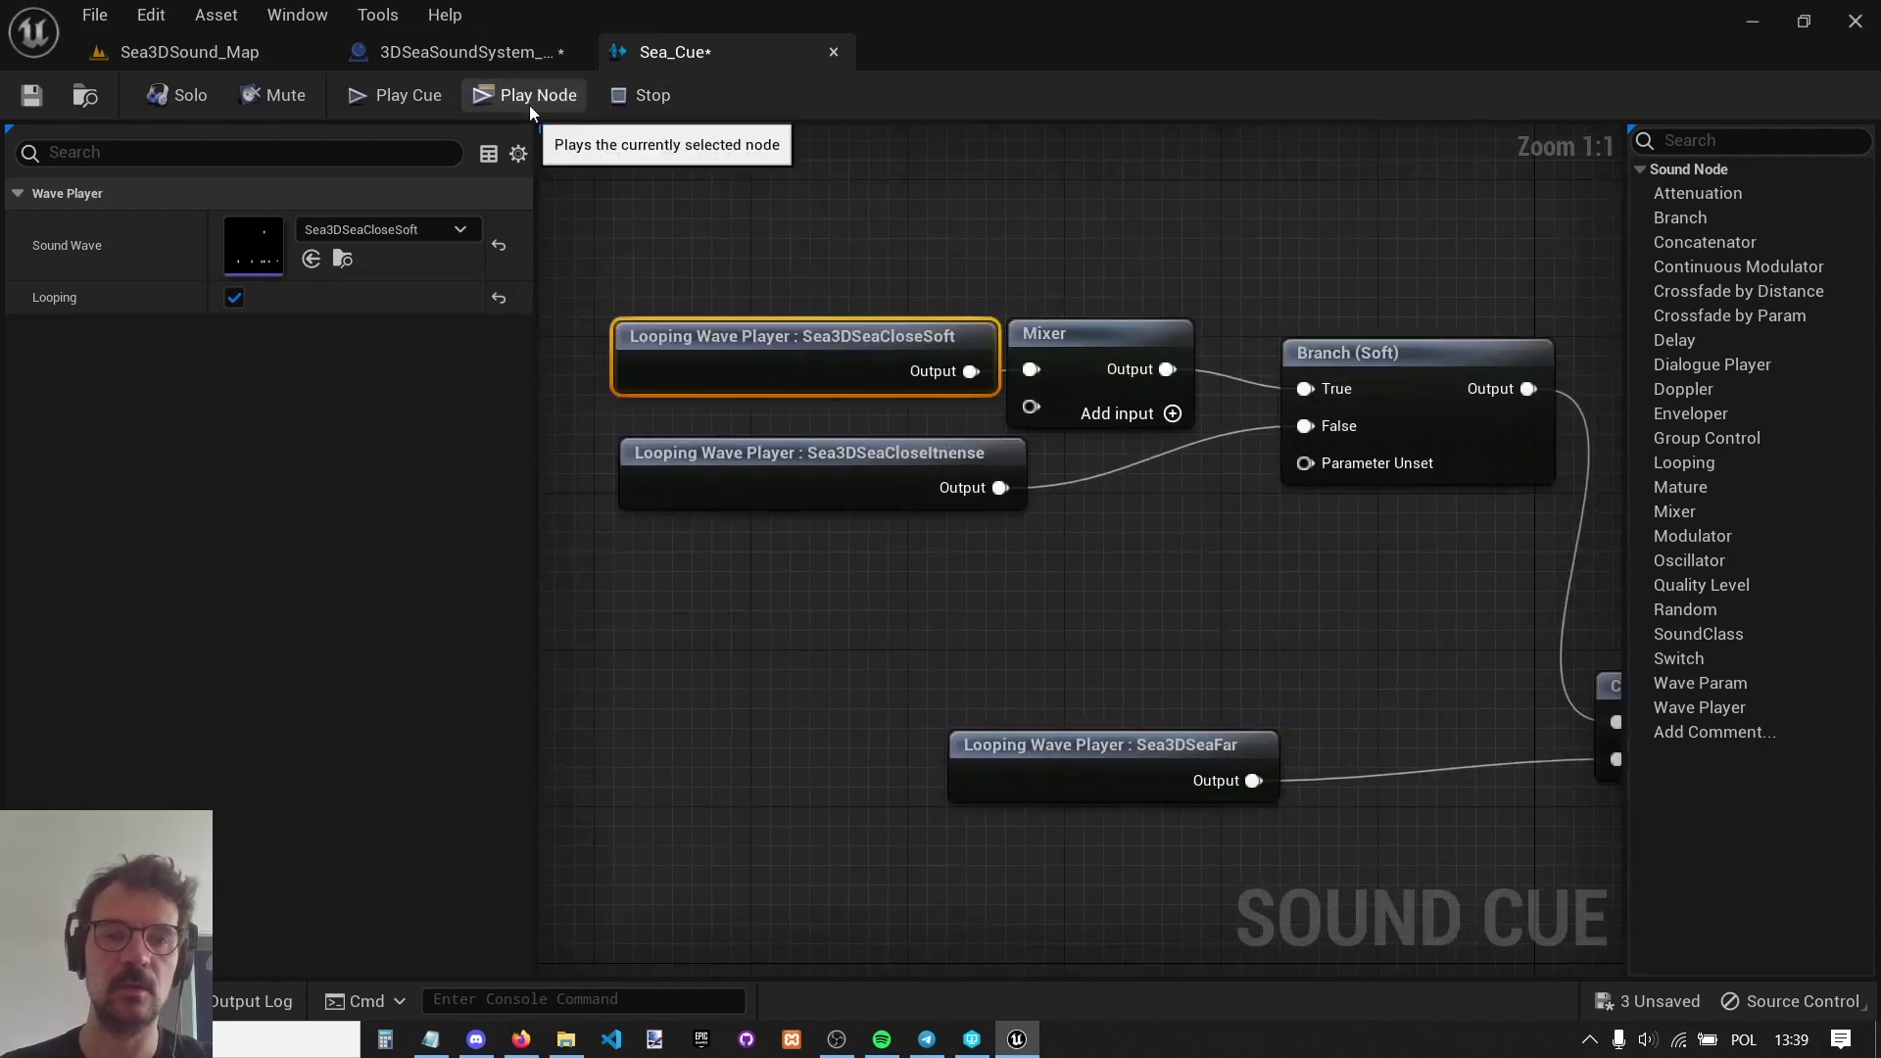
{"action": "scroll", "coordinate": [911, 299], "scroll_direction": "down", "scroll_amount": 3}
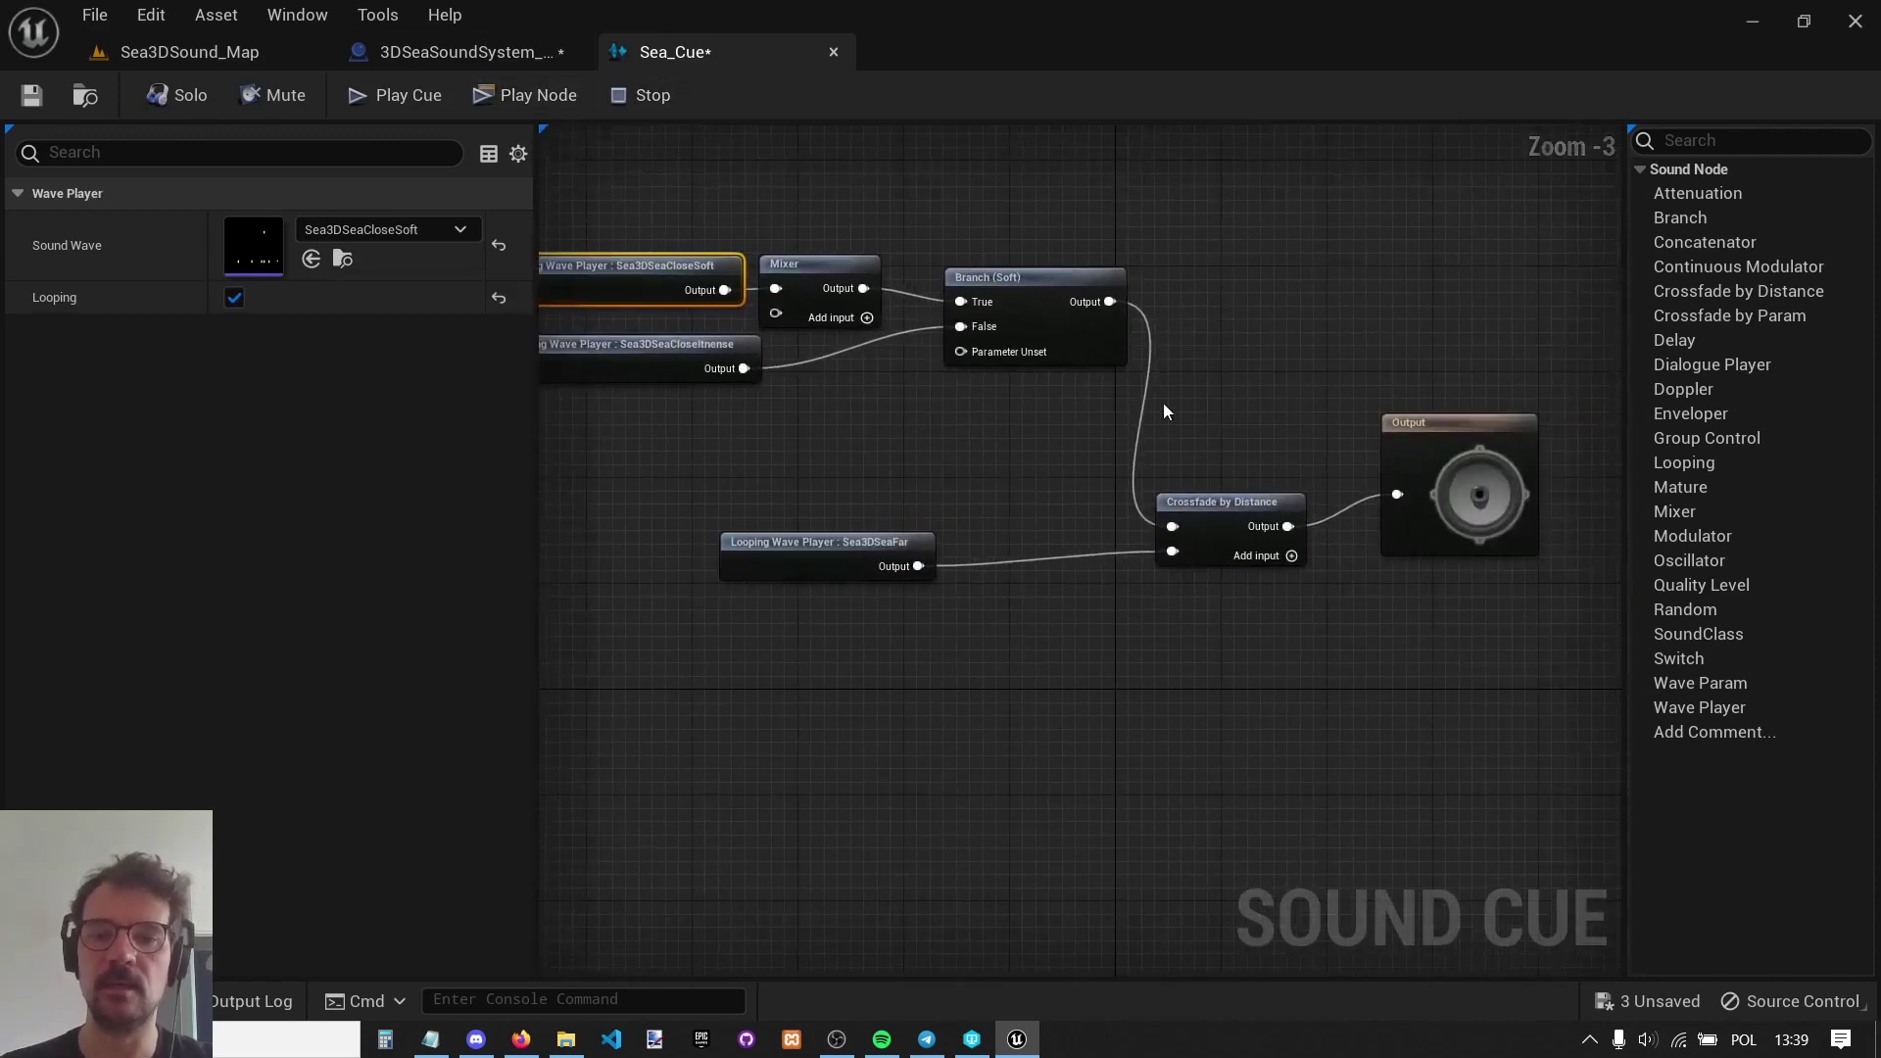
{"action": "left_click", "coordinate": [1175, 502]}
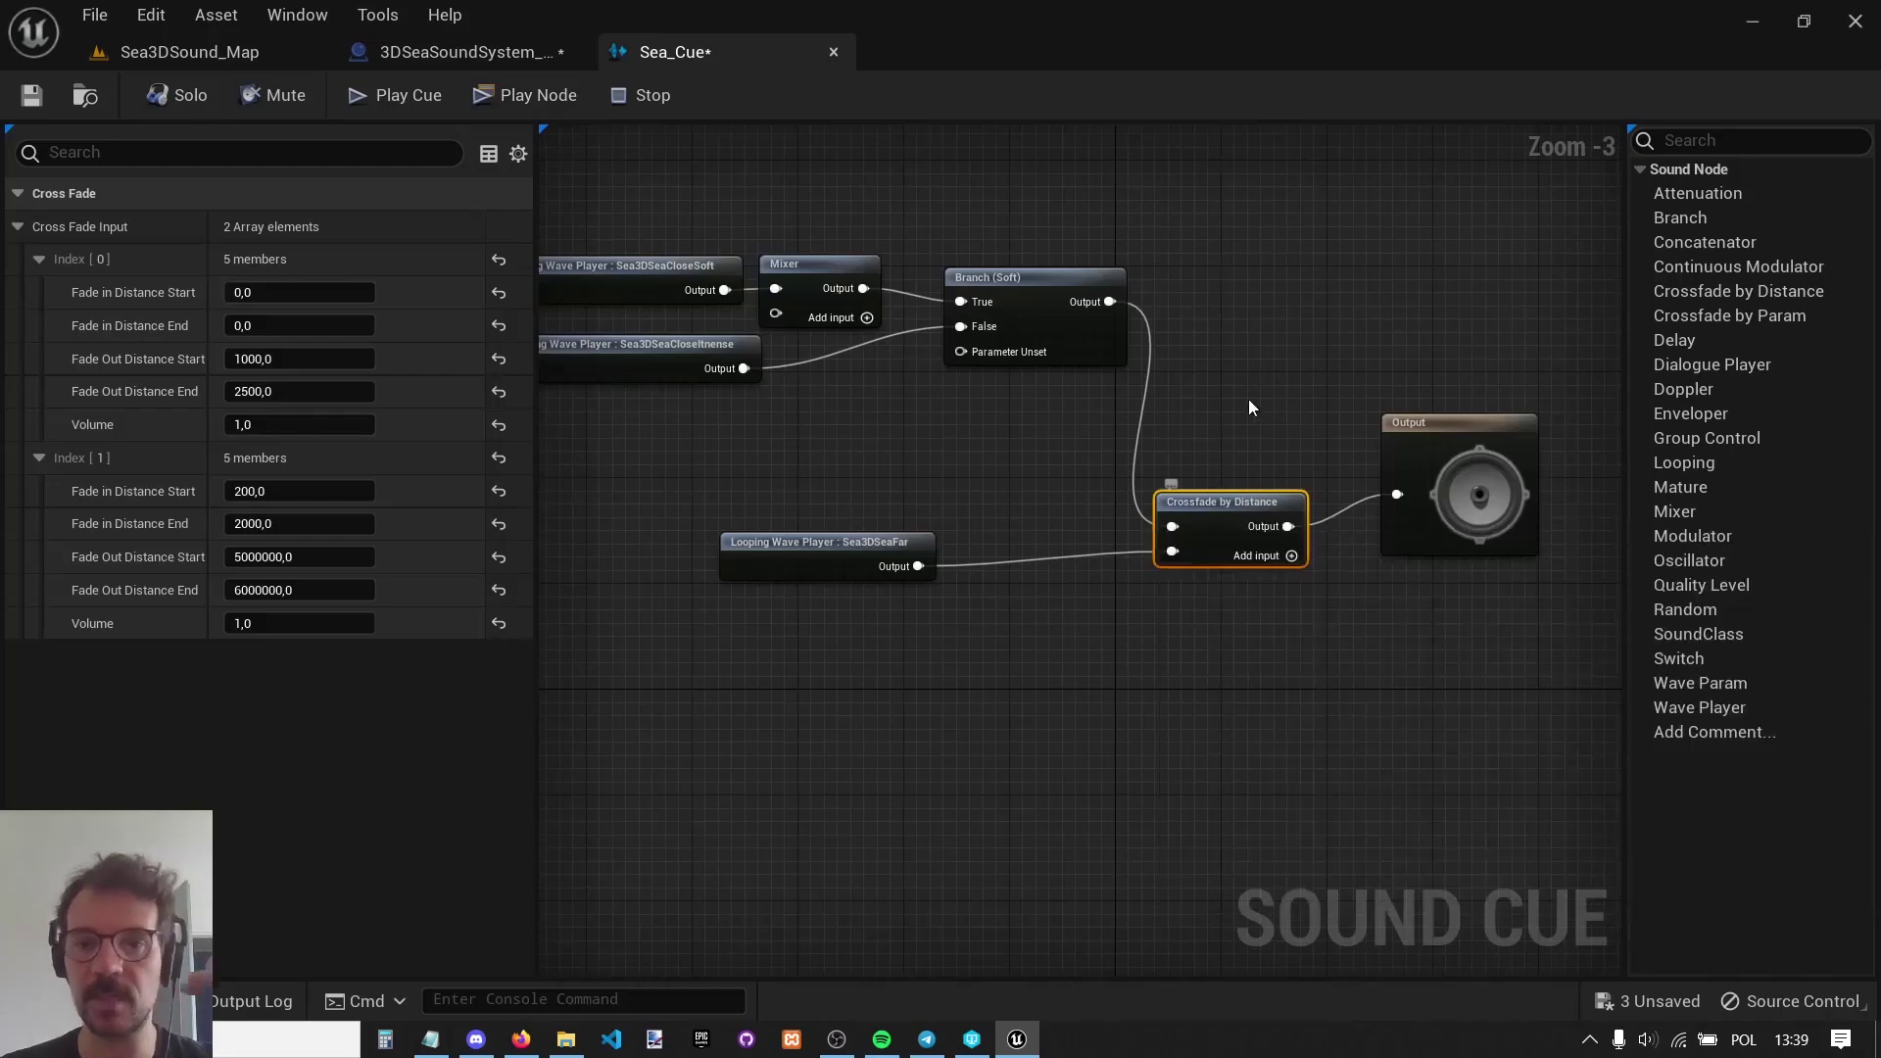
{"action": "left_click", "coordinate": [1242, 370]}
Return to the Sea3DSound_Map level and play-test the sea sound crossfade, running the character along the shore and inland, and stop the session.
{"action": "left_click", "coordinate": [196, 52]}
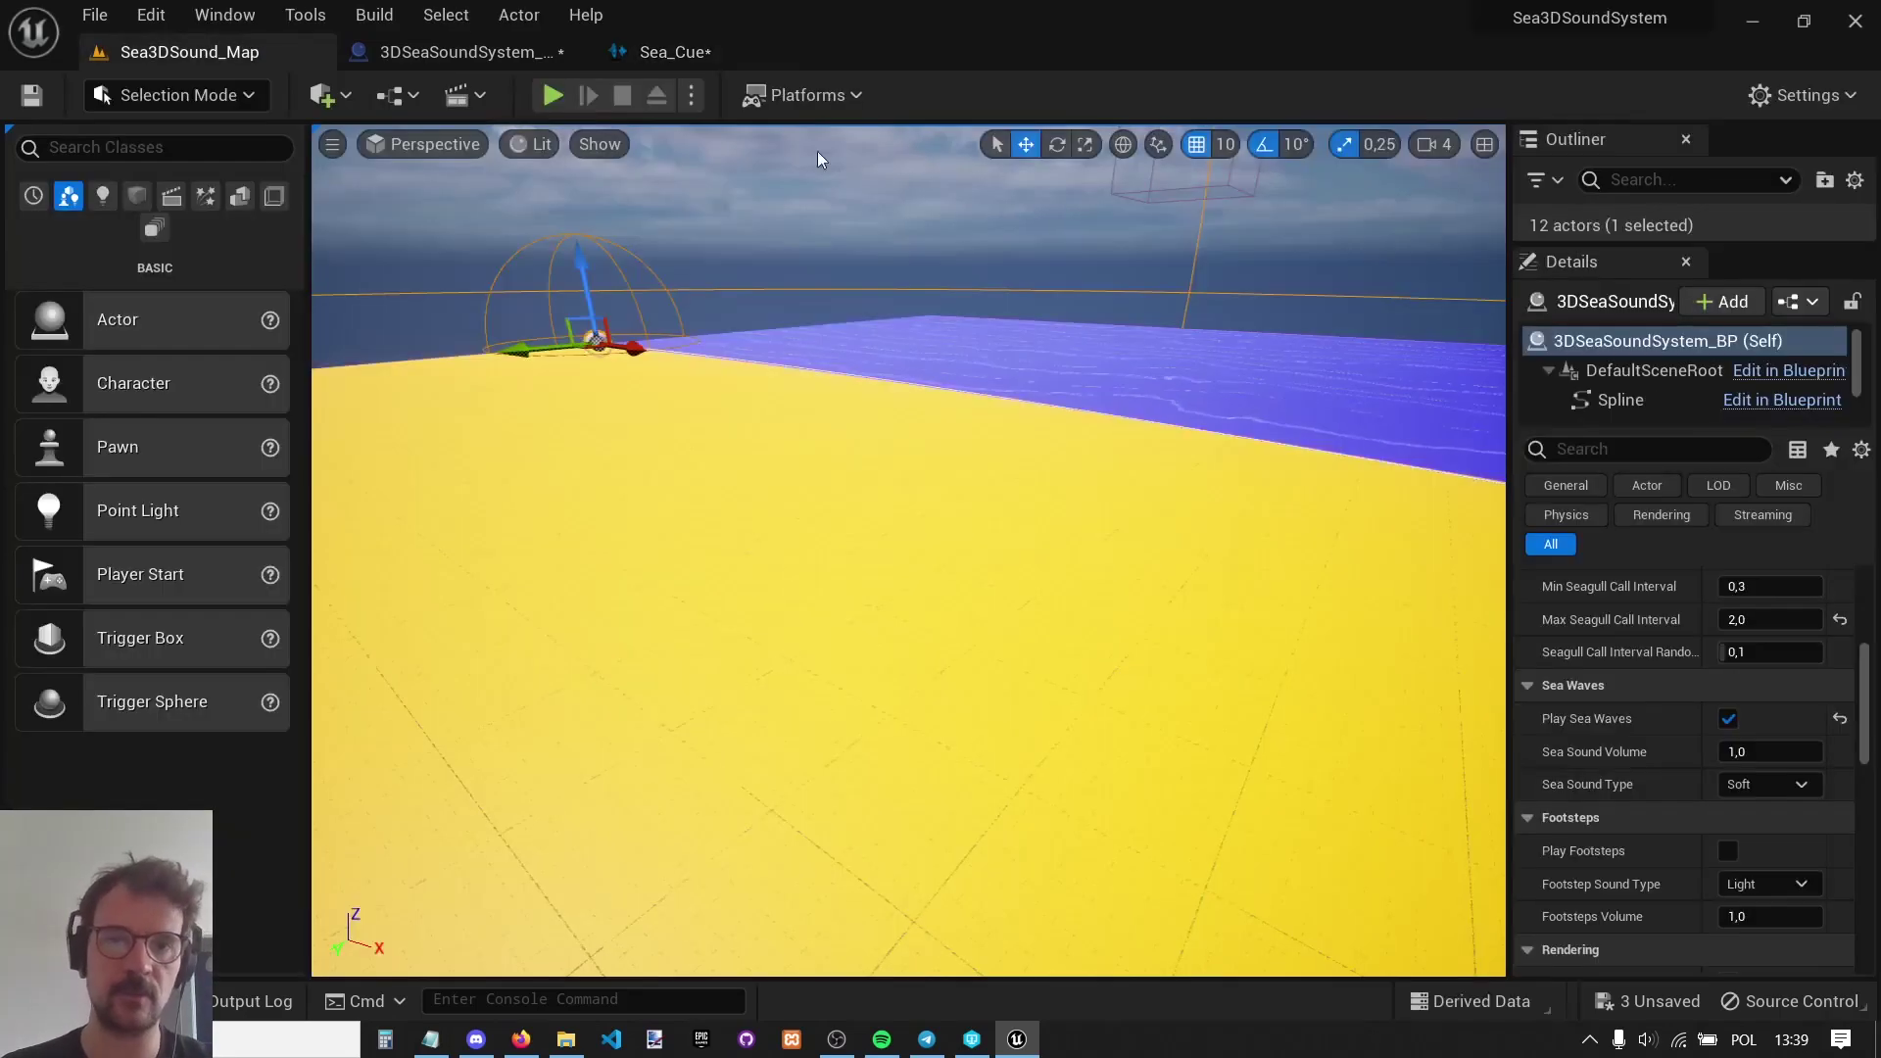
{"action": "left_click", "coordinate": [560, 102]}
{"action": "left_click", "coordinate": [1123, 349]}
{"action": "key", "text": "w"}
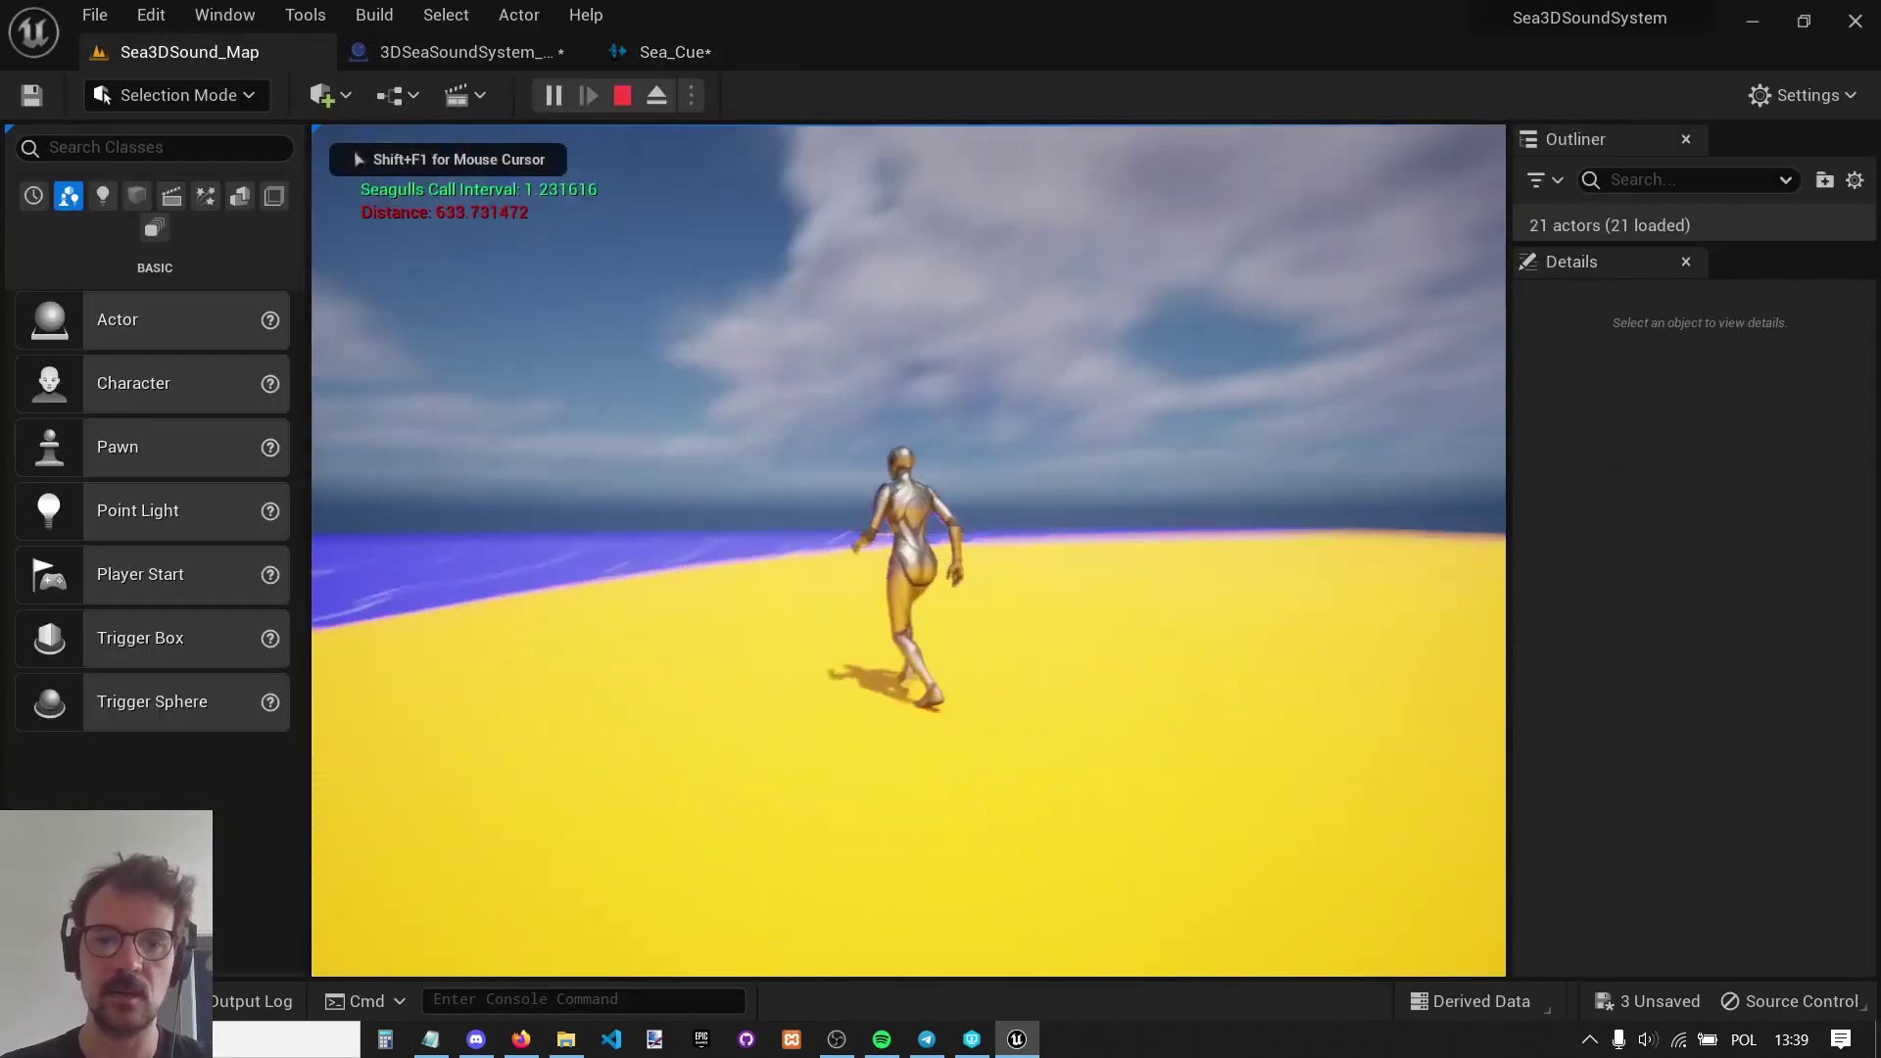
{"action": "key", "text": "d"}
{"action": "key", "text": "s"}
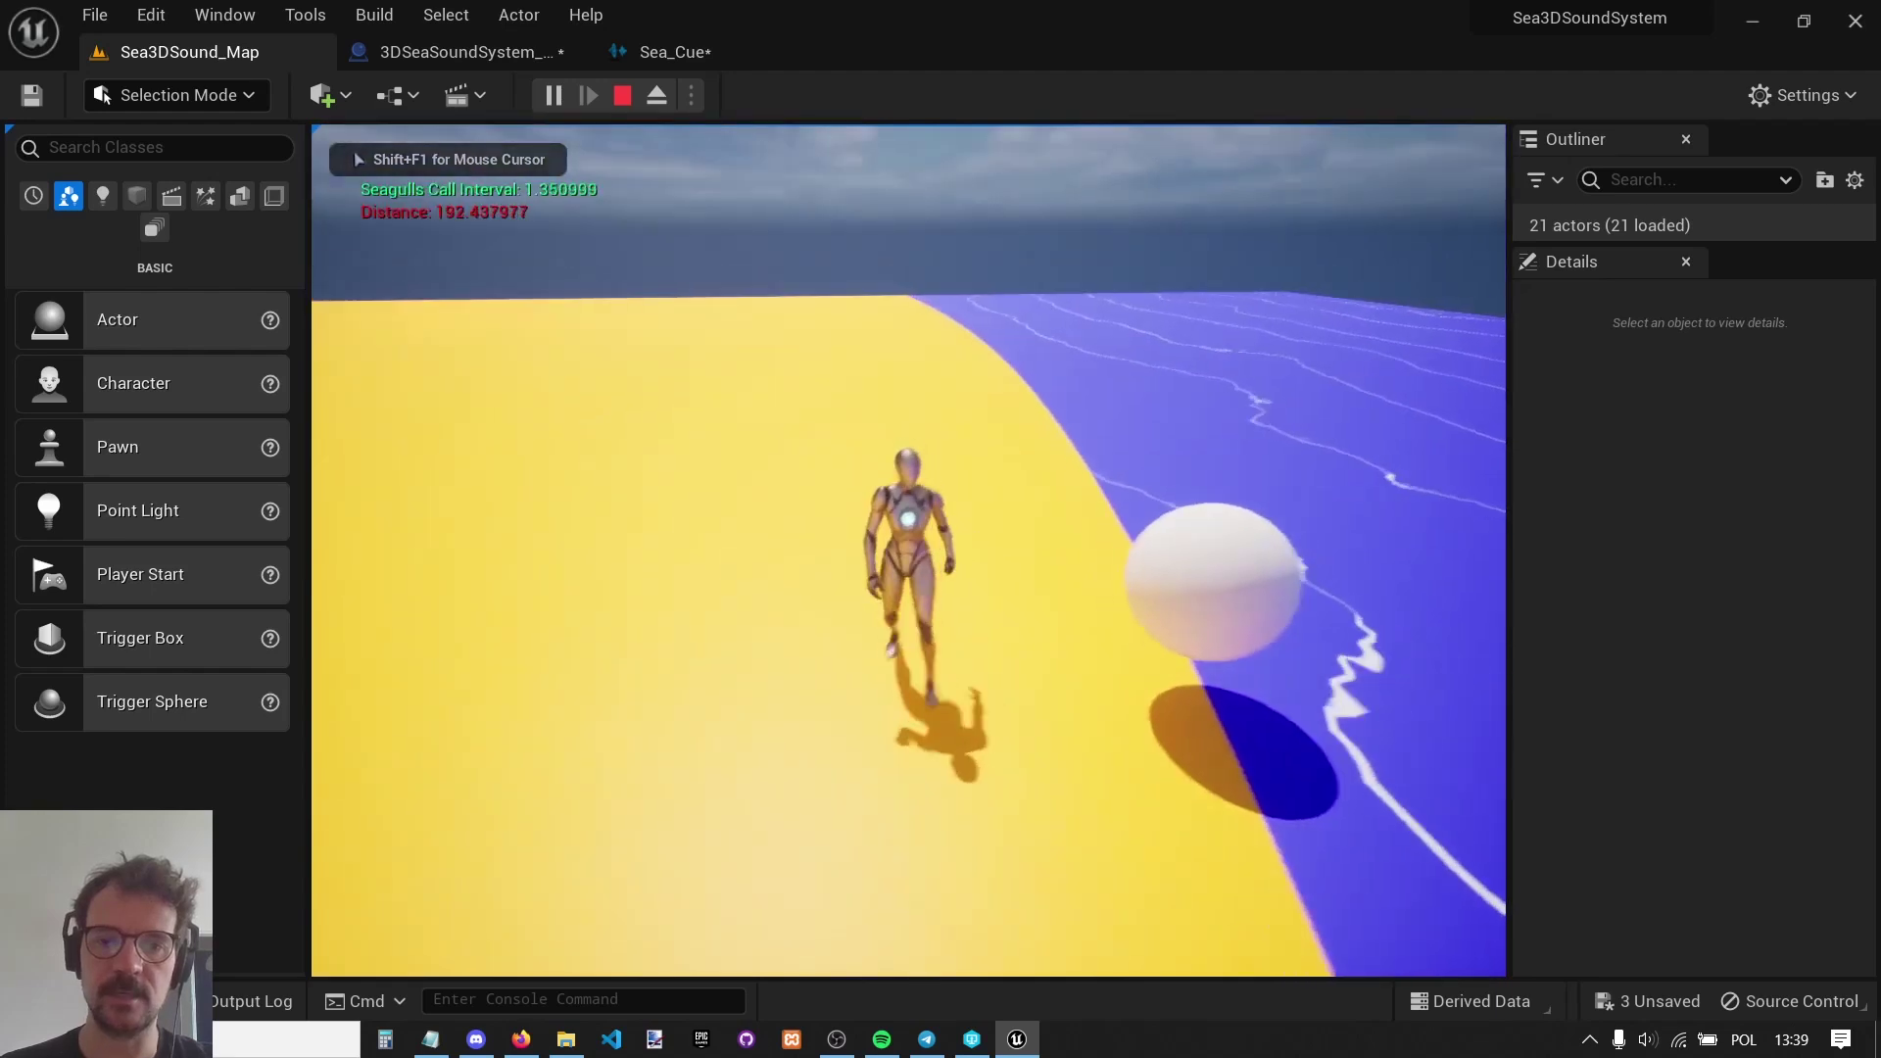
{"action": "key", "text": "a"}
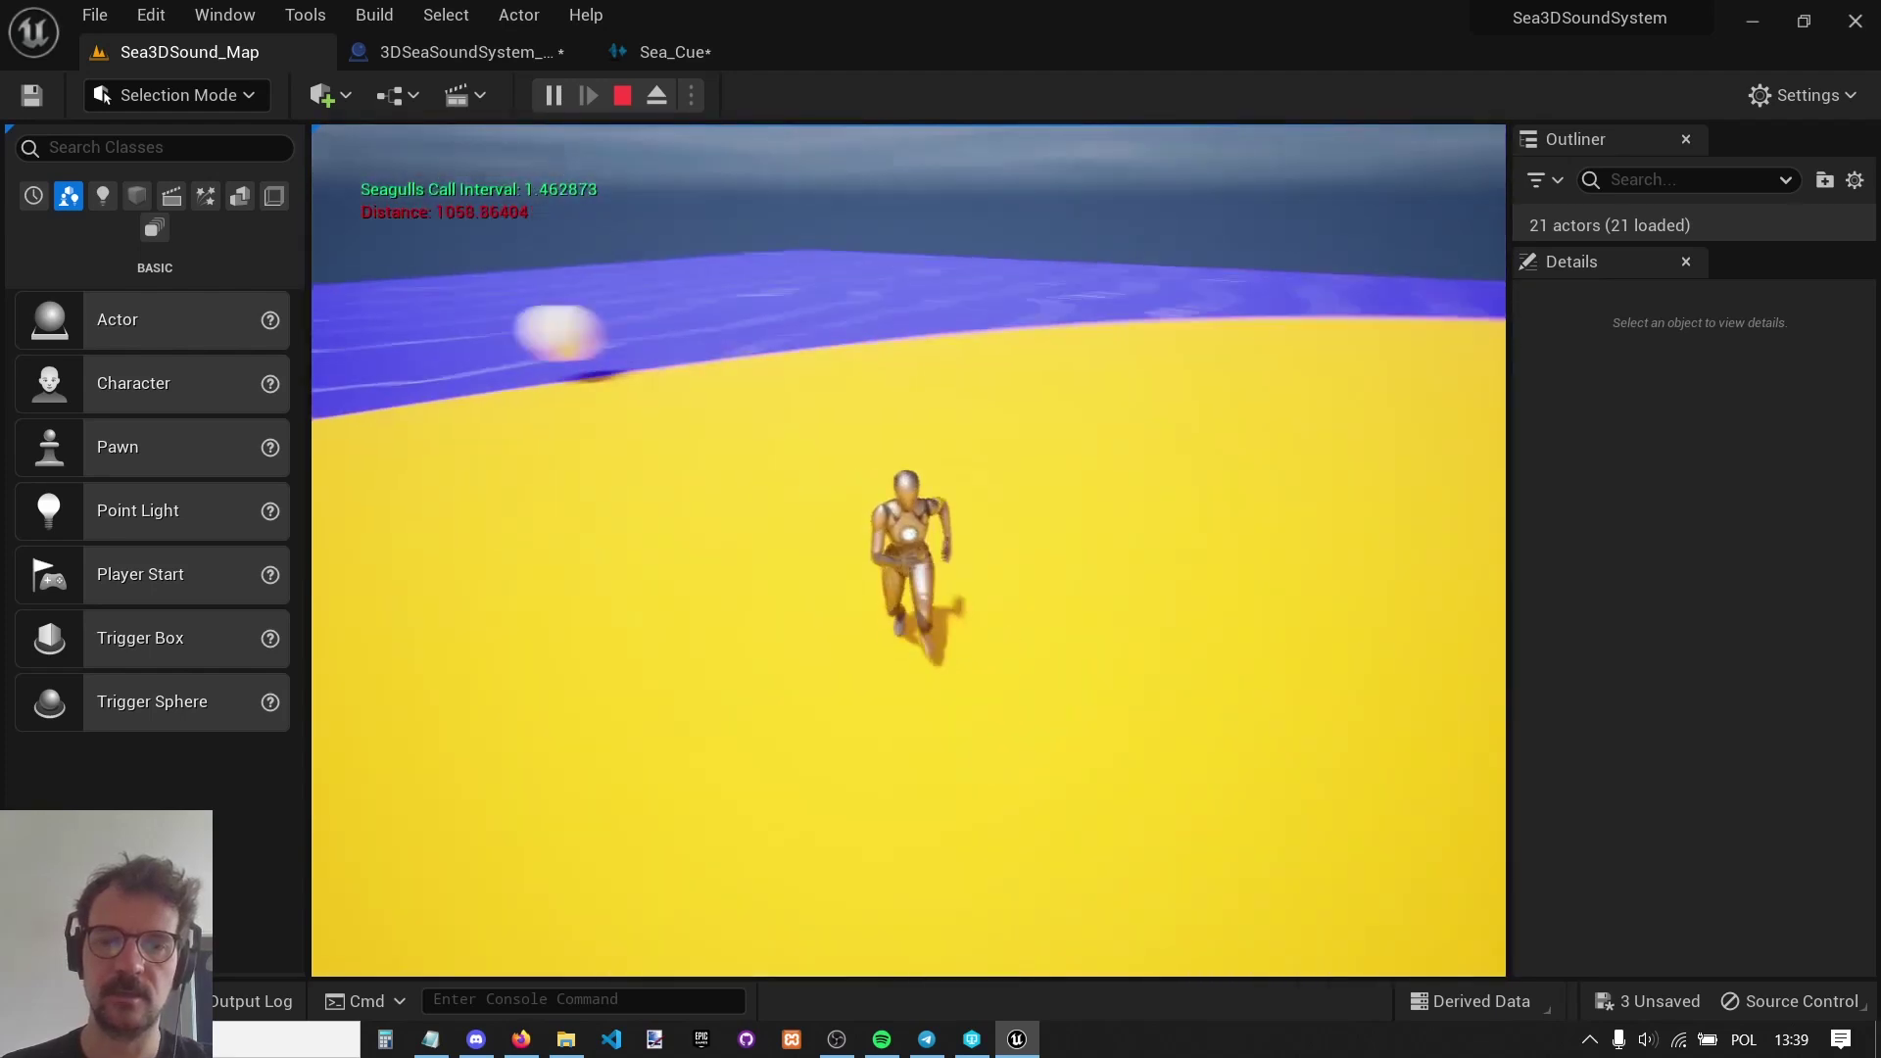
{"action": "key", "text": "d"}
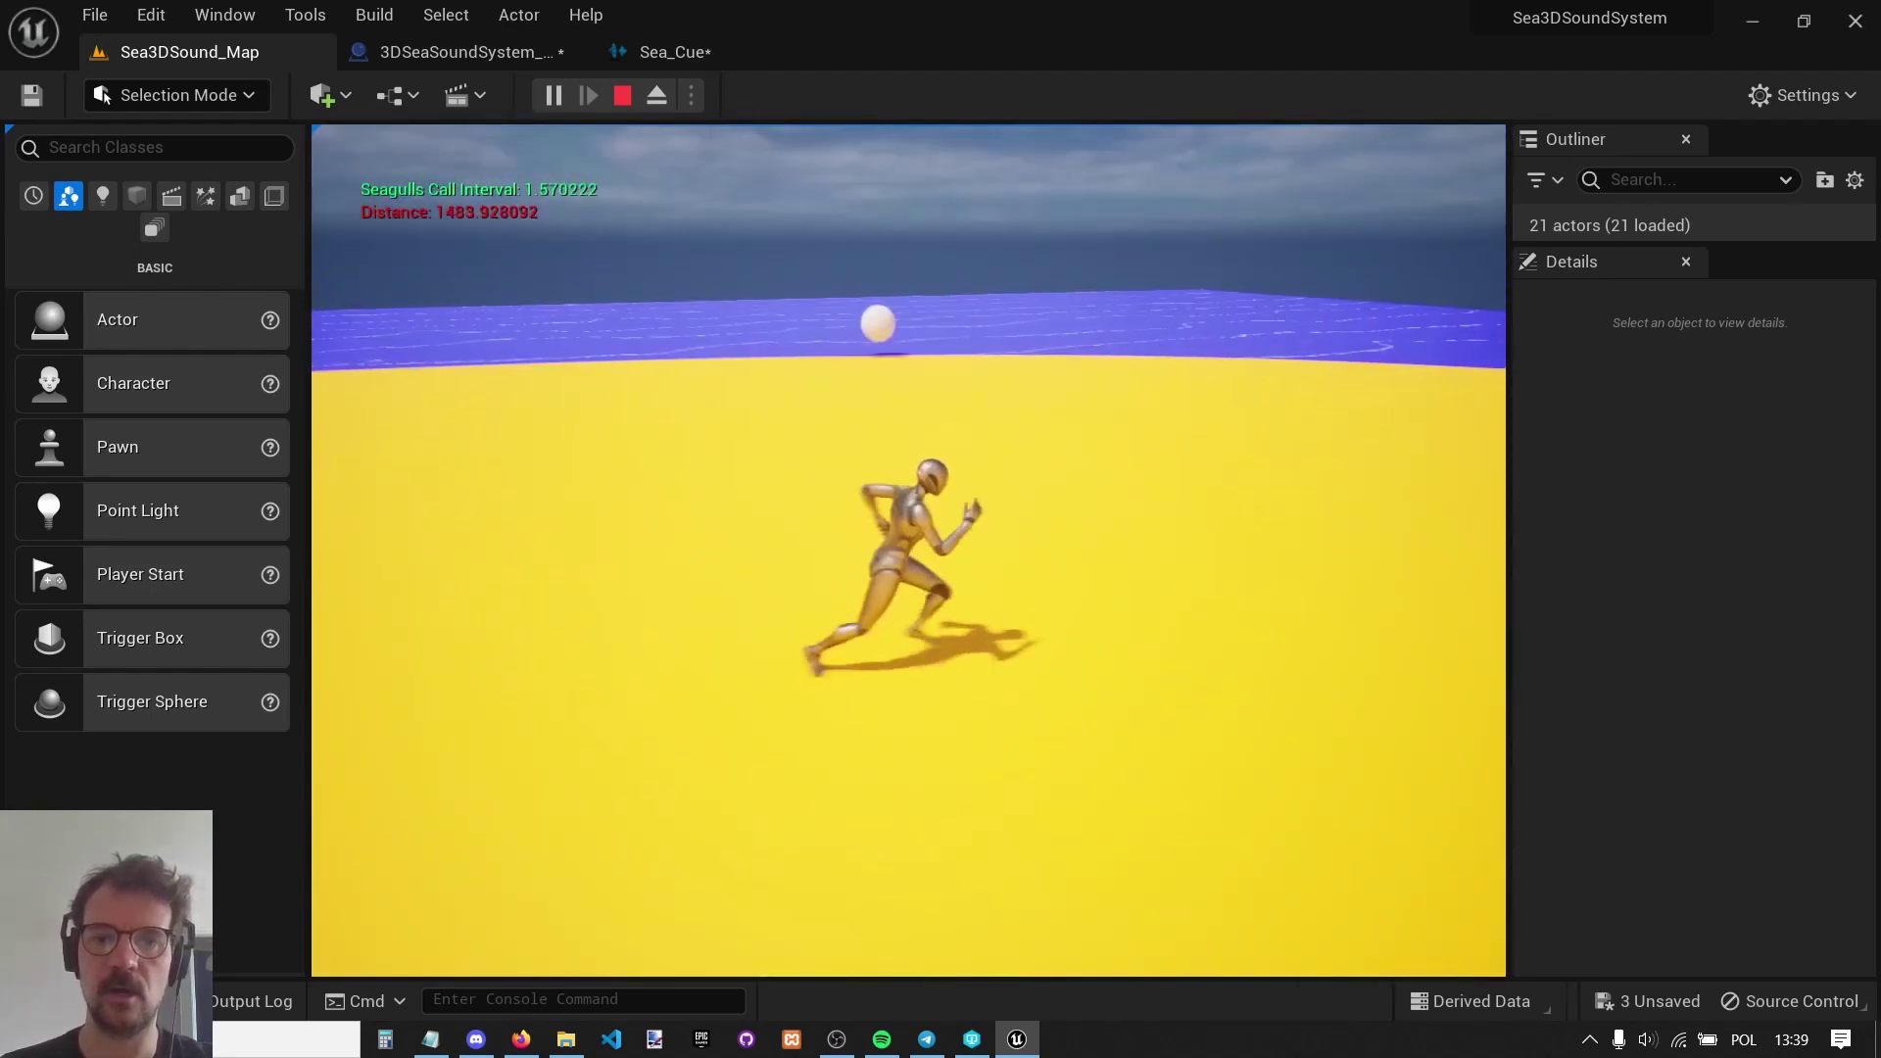
{"action": "key", "text": "Escape"}
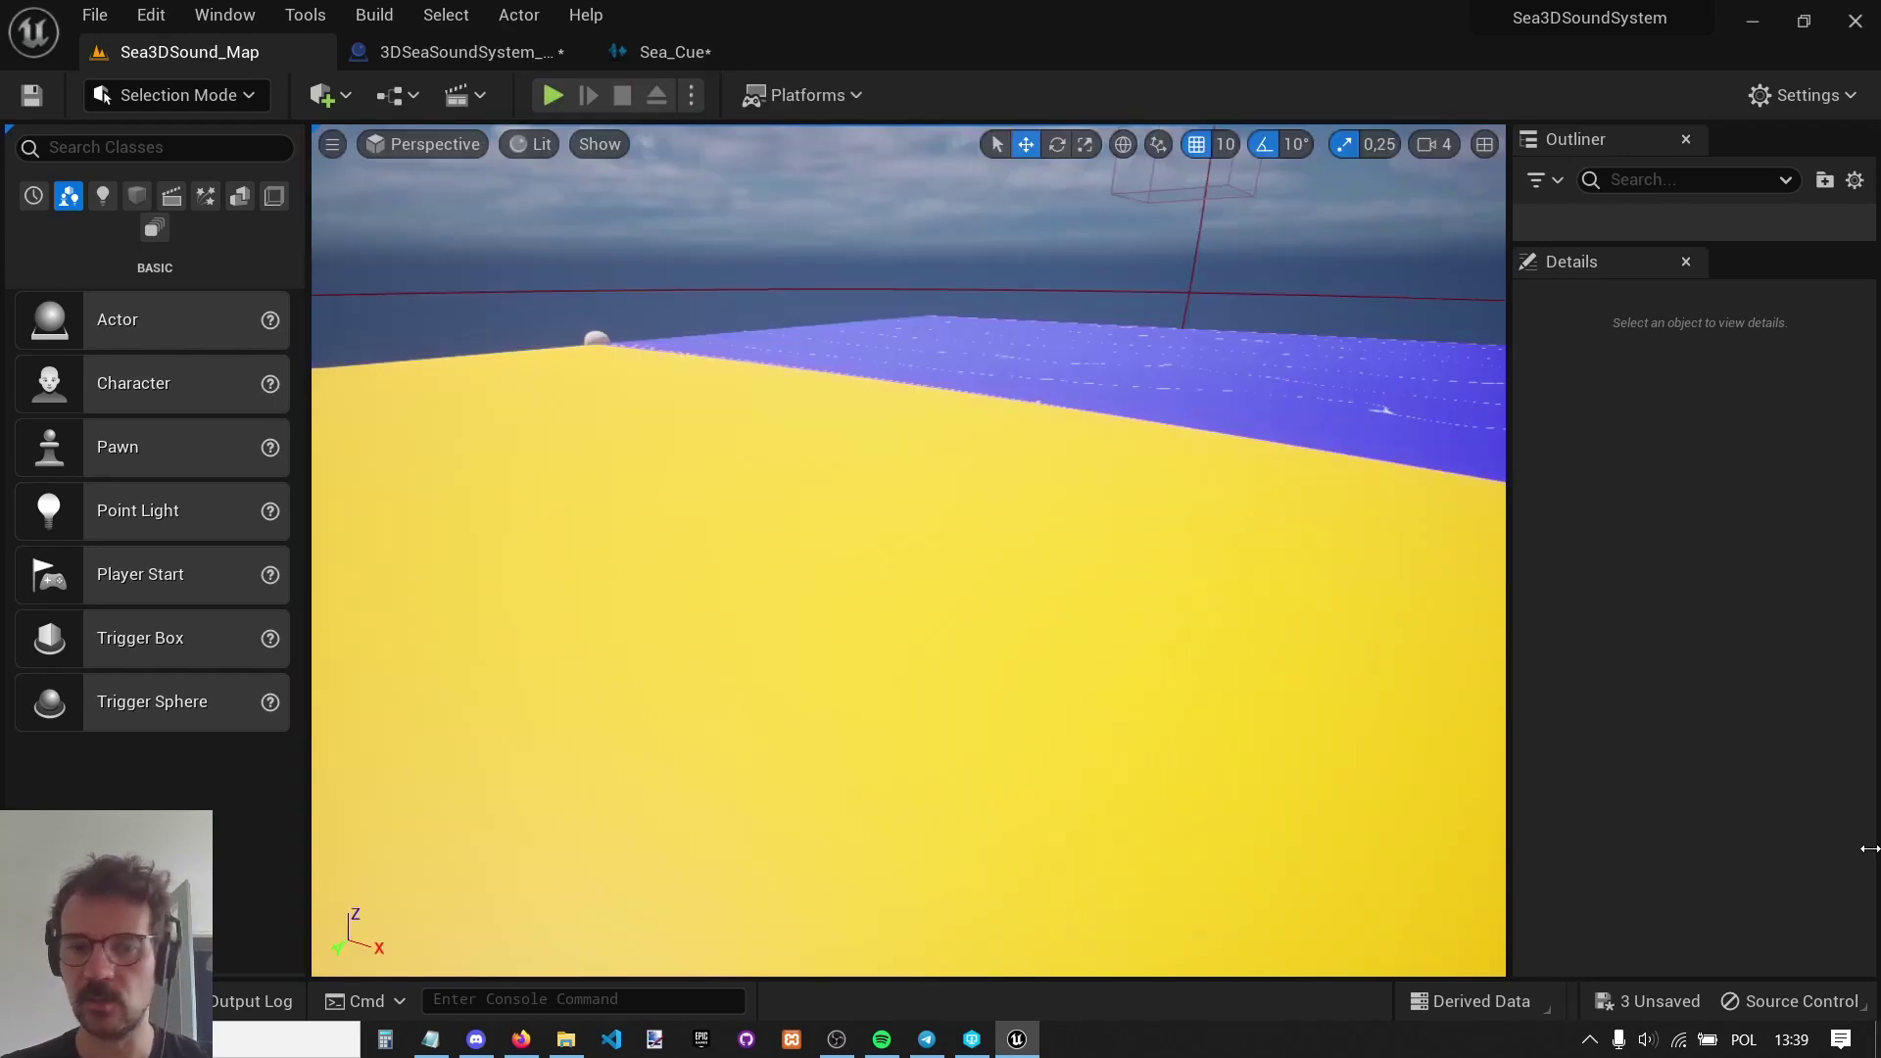
Enable Play Seagulls Call and disable Play Sea Waves on the sea sound system actor.
{"action": "right_click_drag", "start_coordinate": [908, 548], "coordinate": [641, 504]}
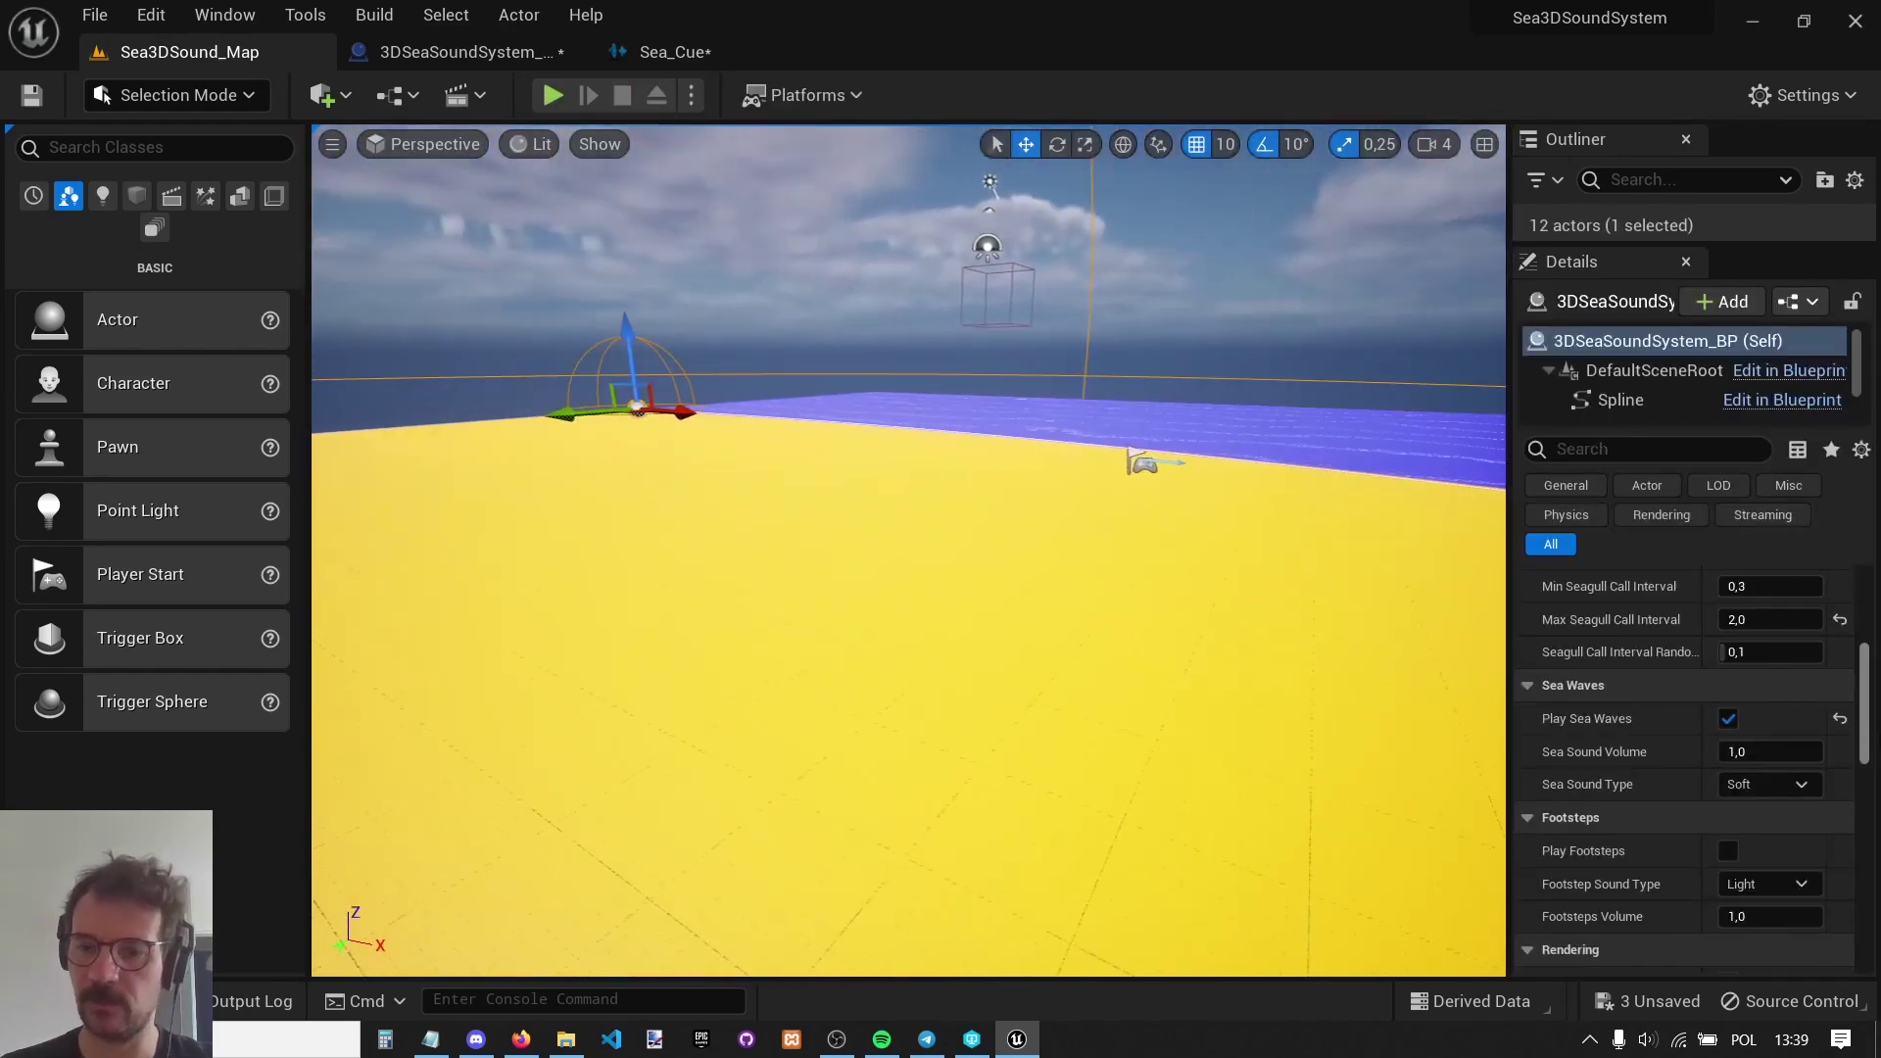
{"action": "scroll", "coordinate": [1784, 751], "scroll_direction": "up", "scroll_amount": 4}
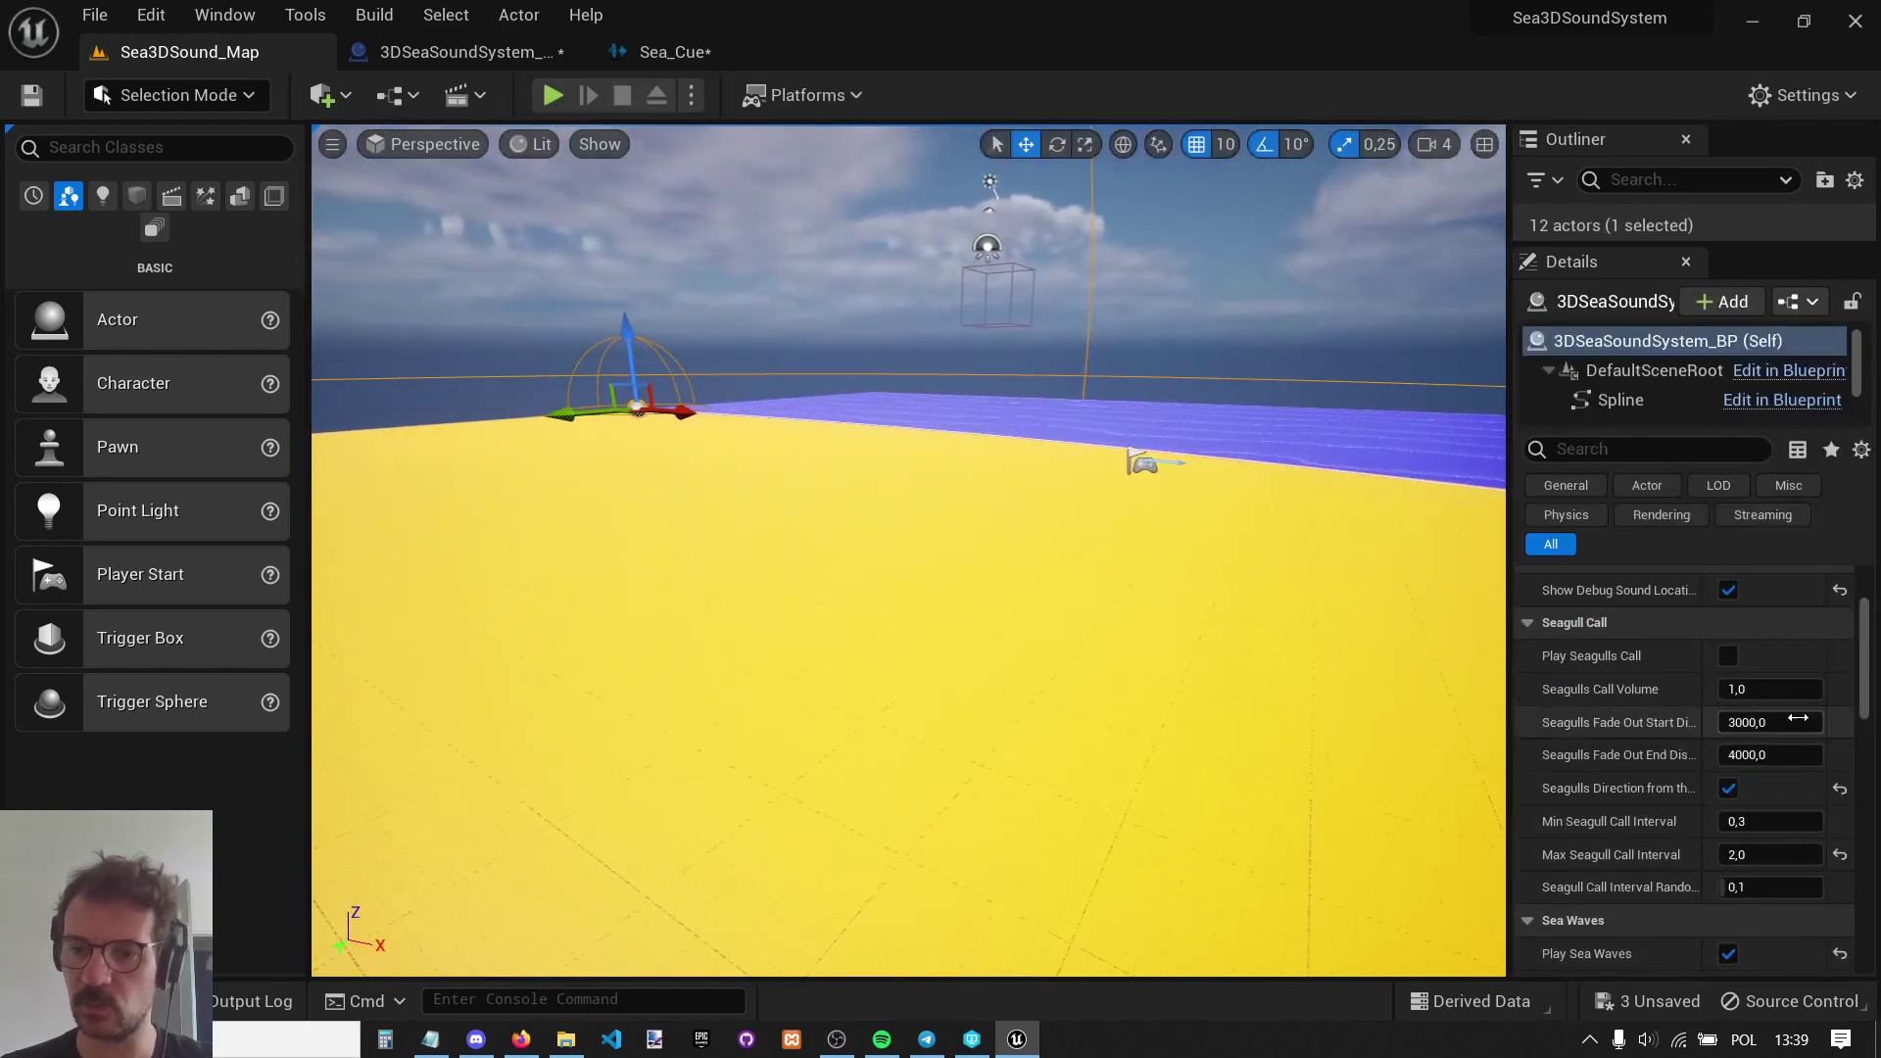
{"action": "scroll", "coordinate": [1732, 663], "scroll_direction": "up", "scroll_amount": 2}
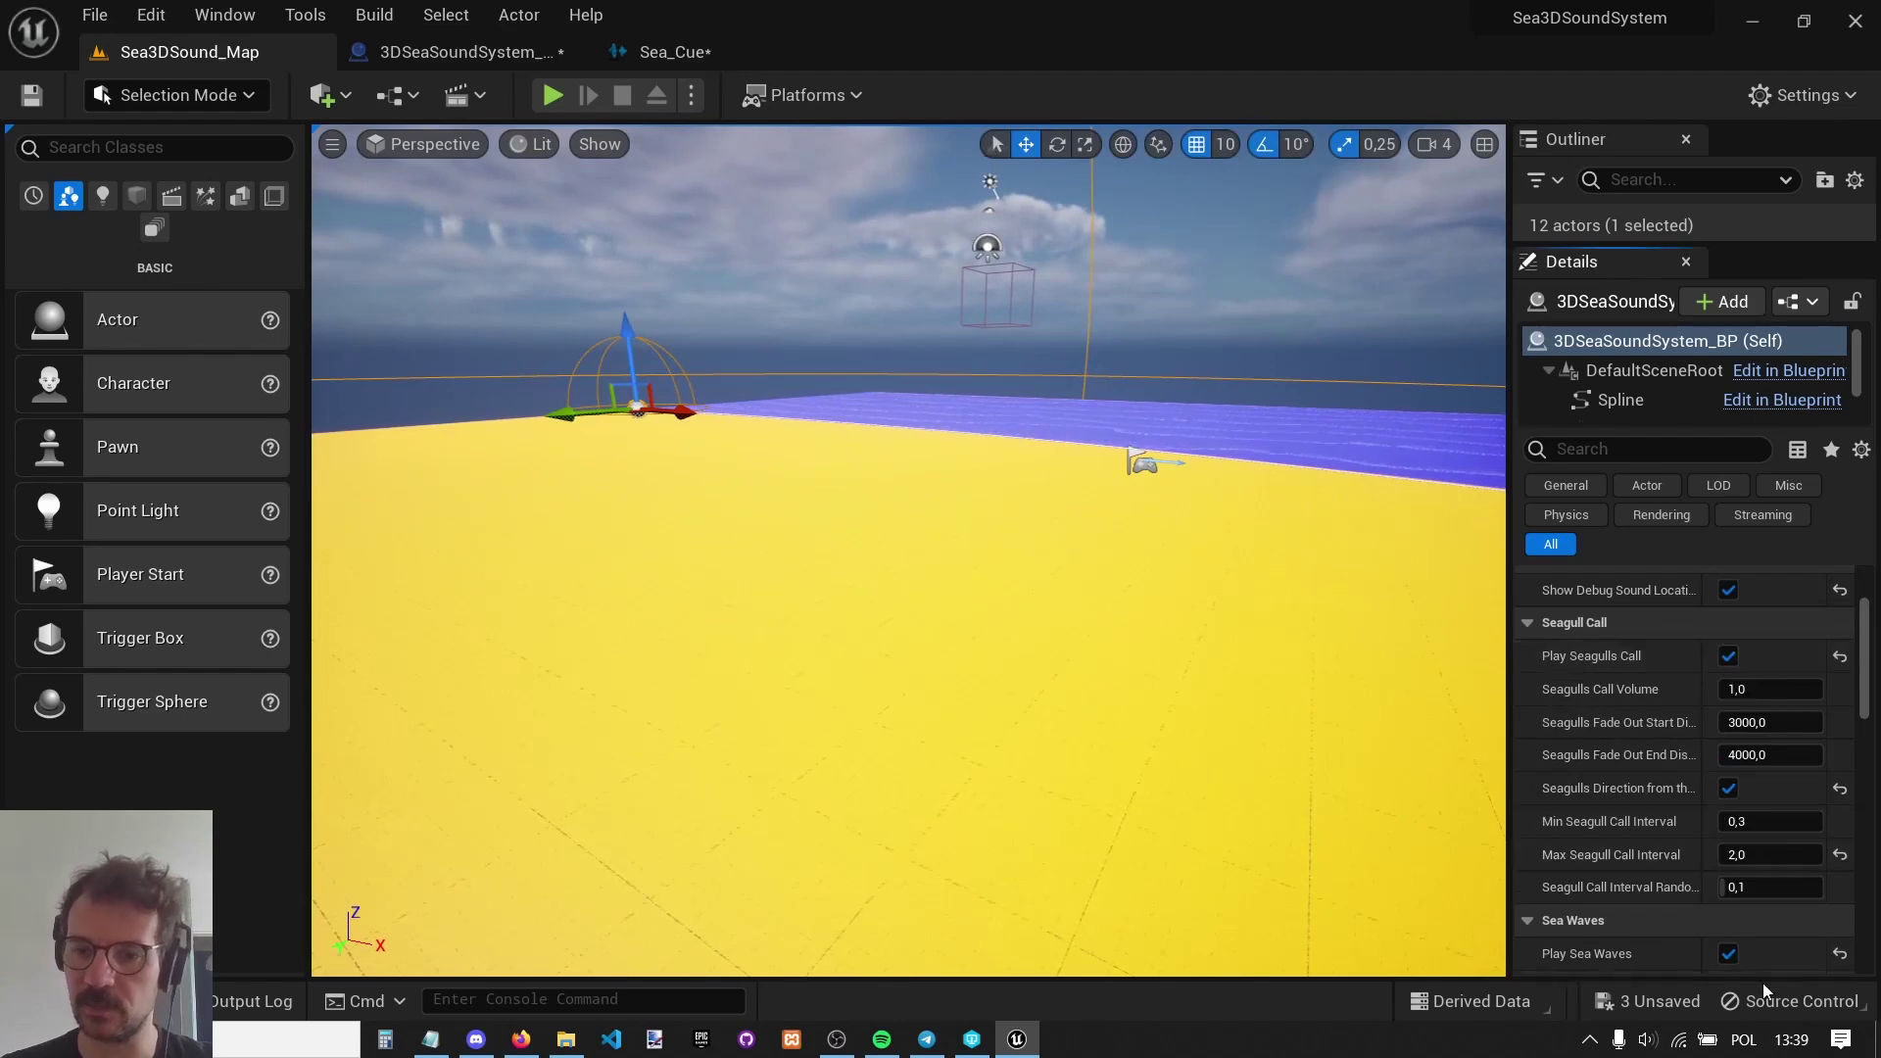
{"action": "left_click", "coordinate": [1729, 954]}
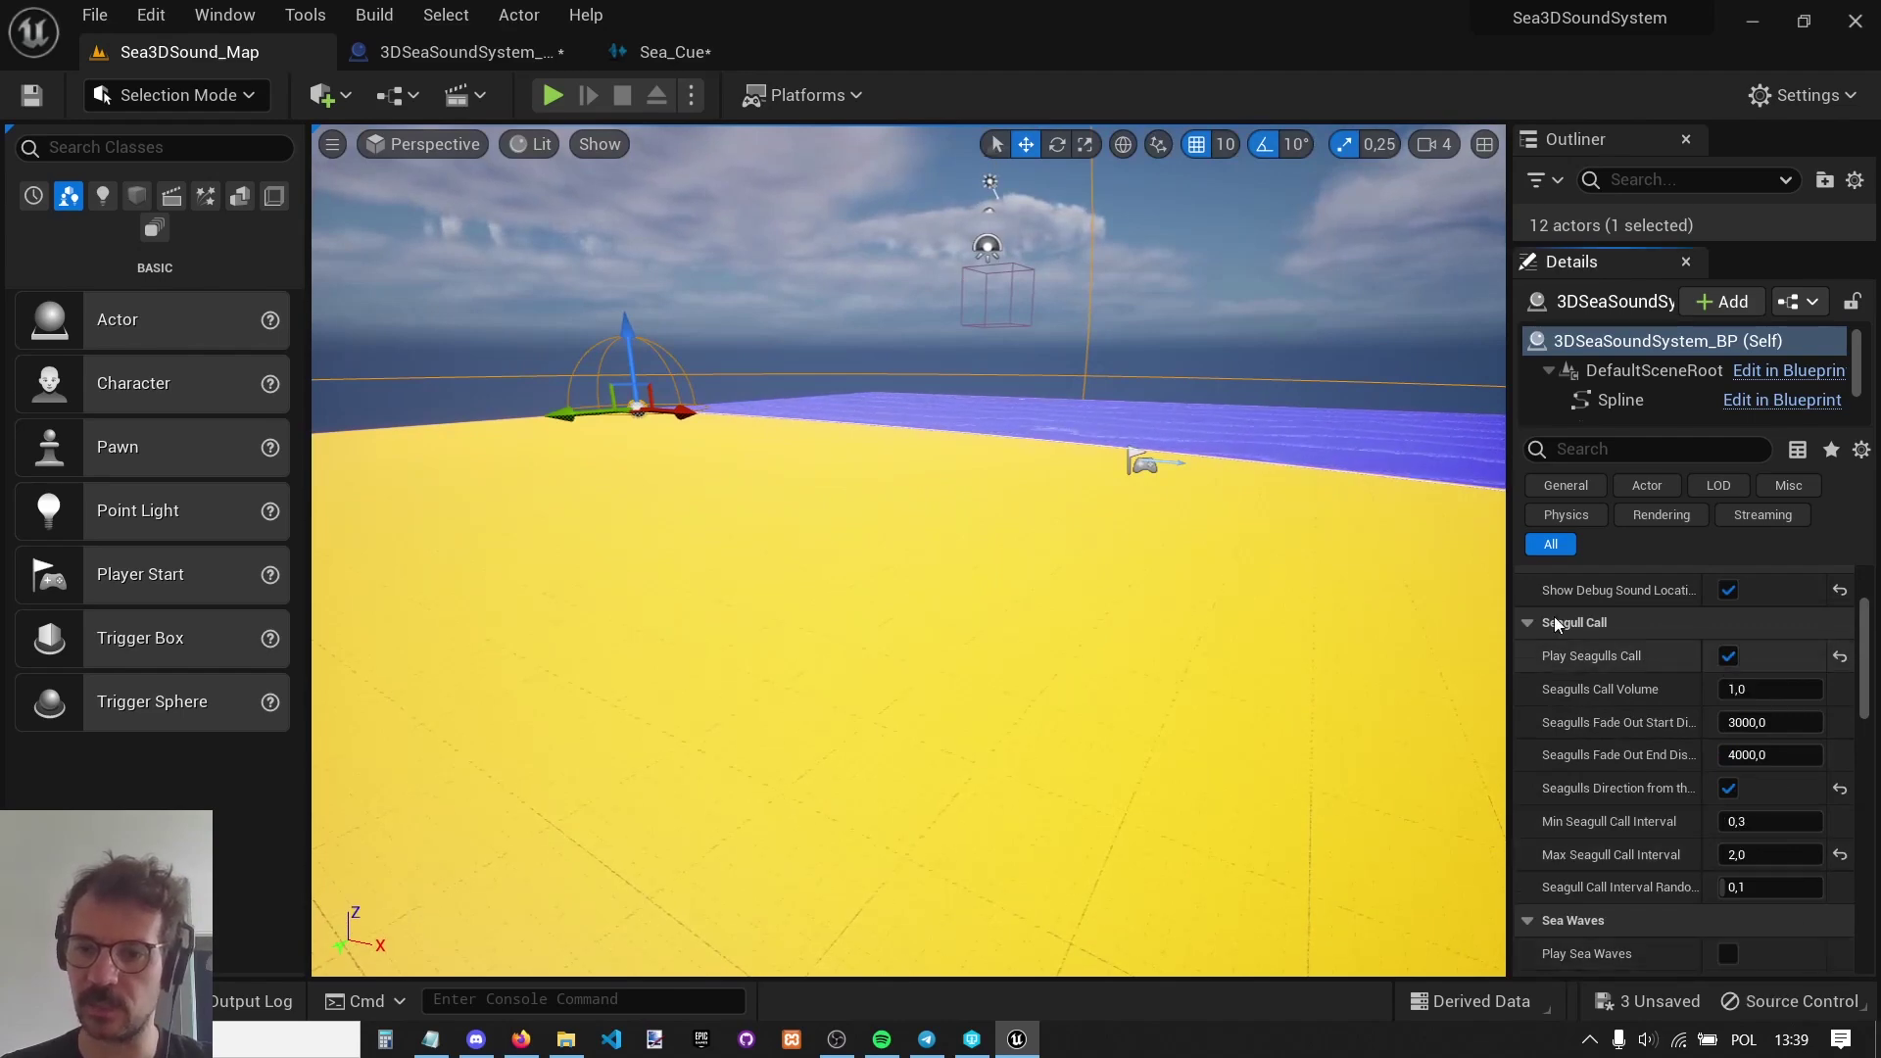
Play-test the seagull calls on their own, moving the character around the beach to observe the call locations, and stop the session.
{"action": "left_click", "coordinate": [552, 95]}
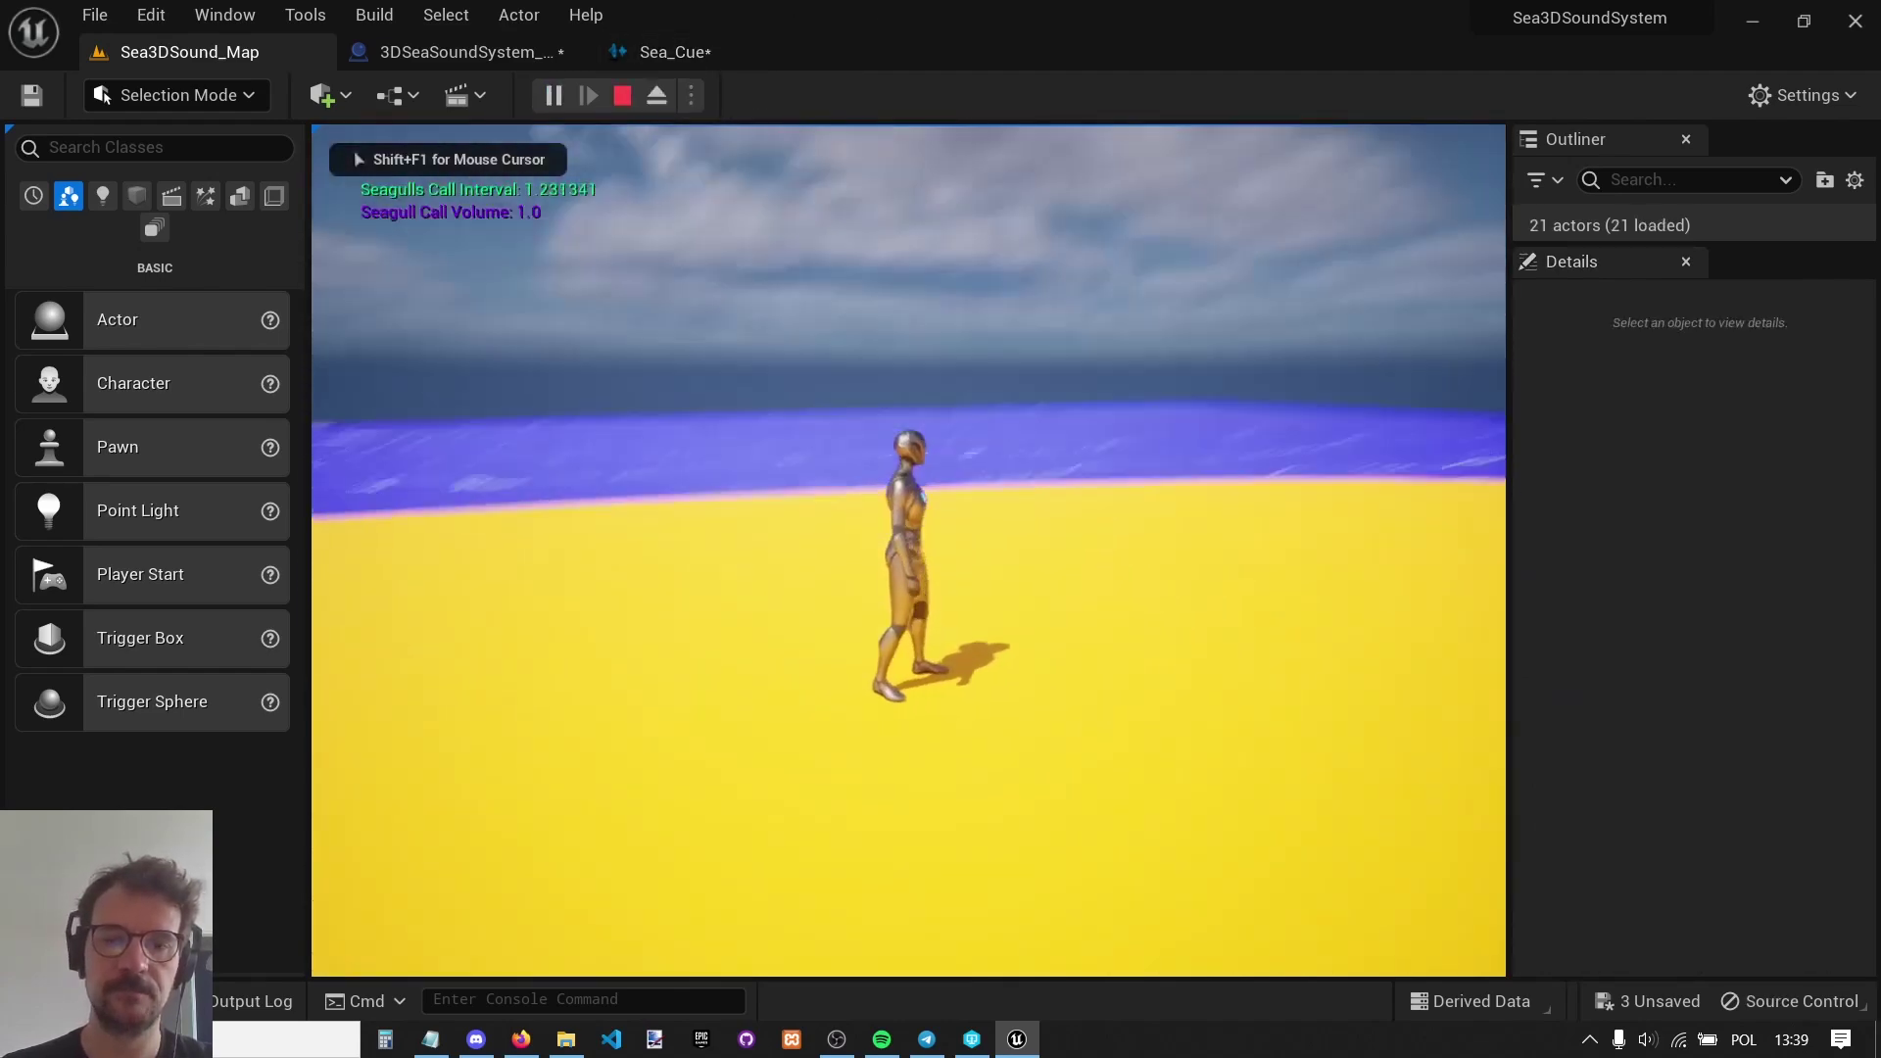
{"action": "key", "text": "s"}
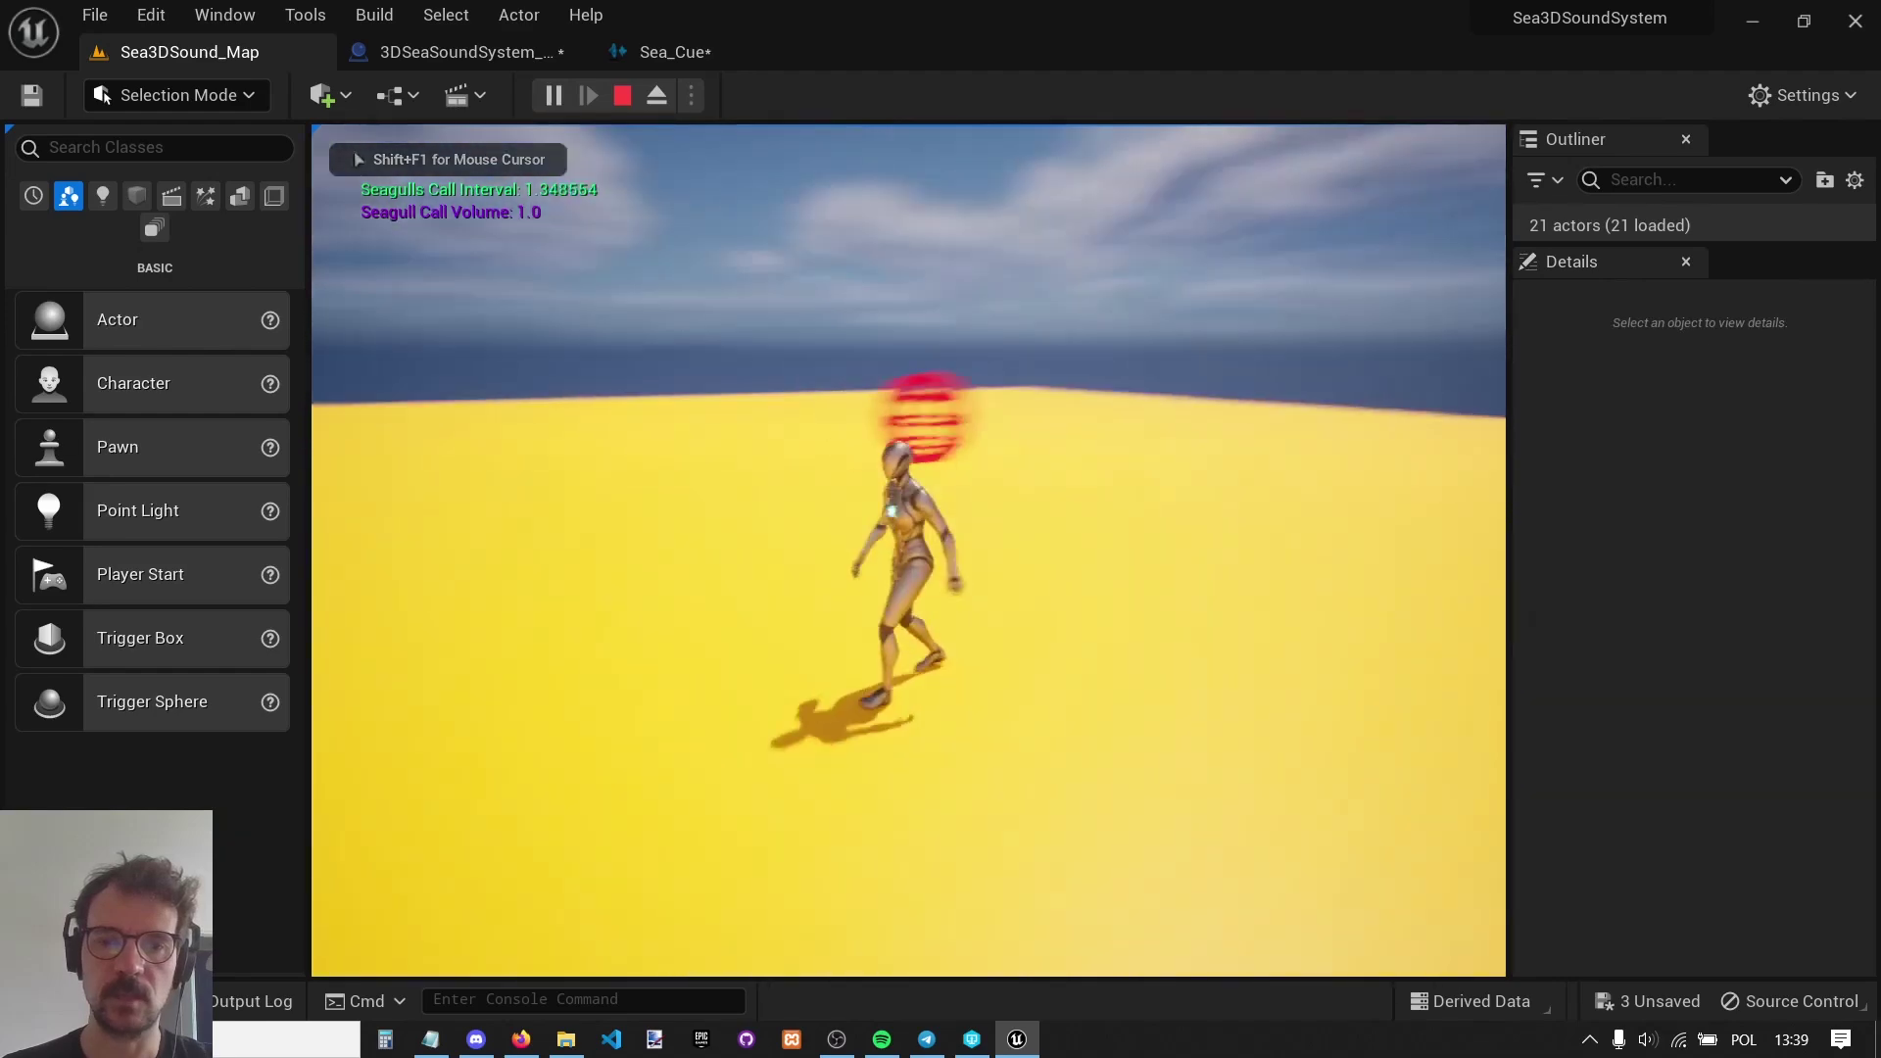
{"action": "key", "text": "s"}
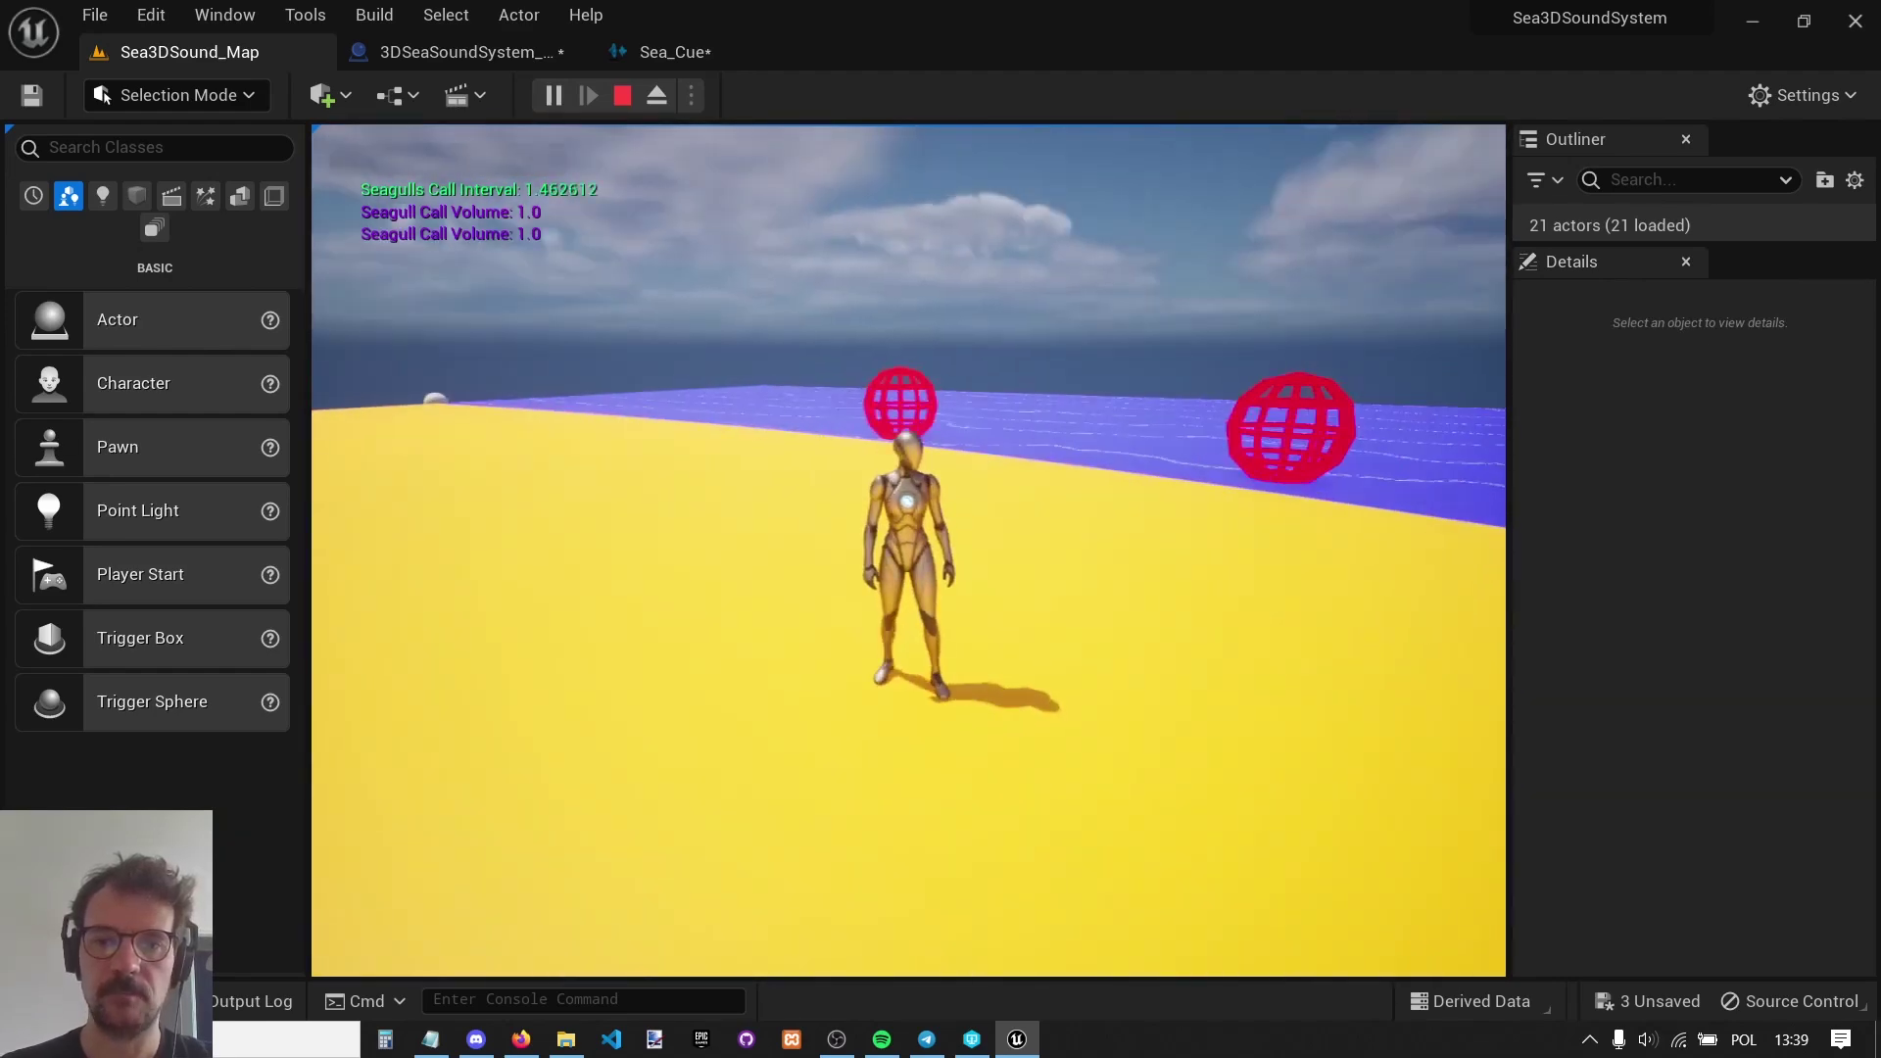
{"action": "key", "text": "a"}
{"action": "key", "text": "s"}
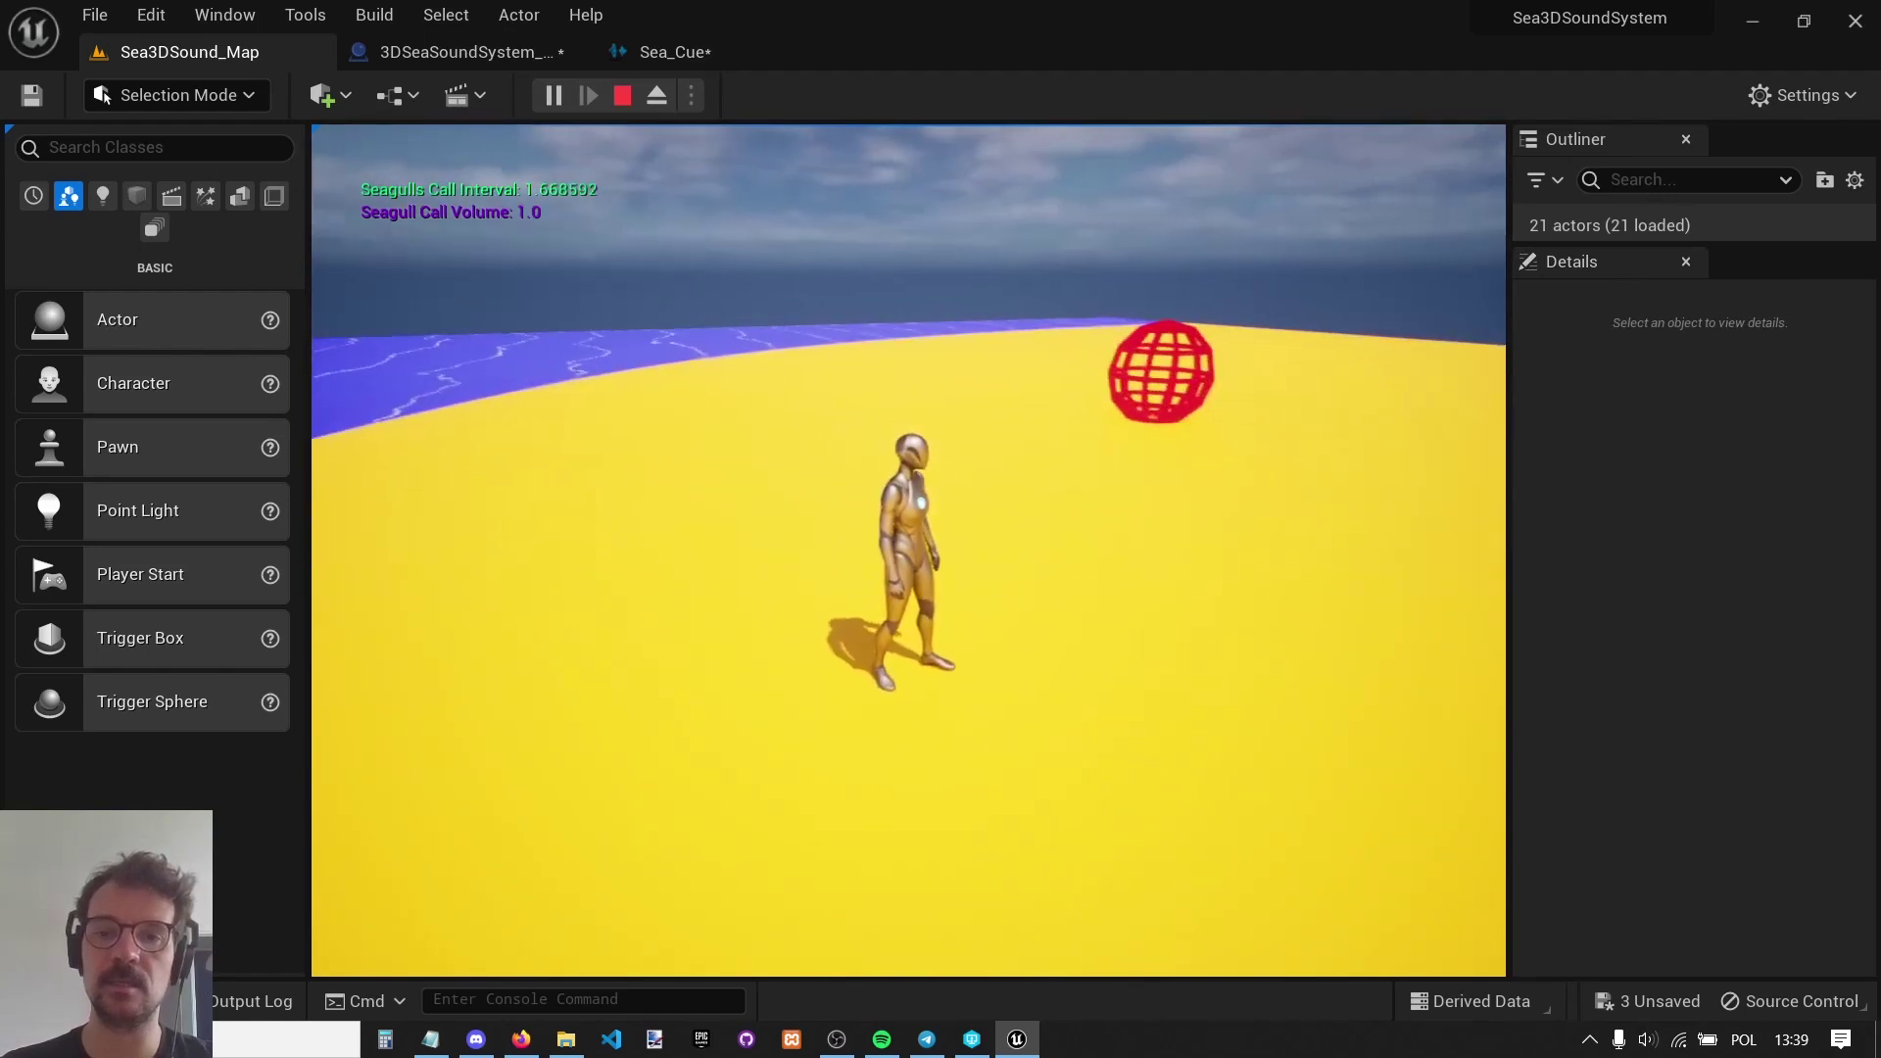
{"action": "key", "text": "w"}
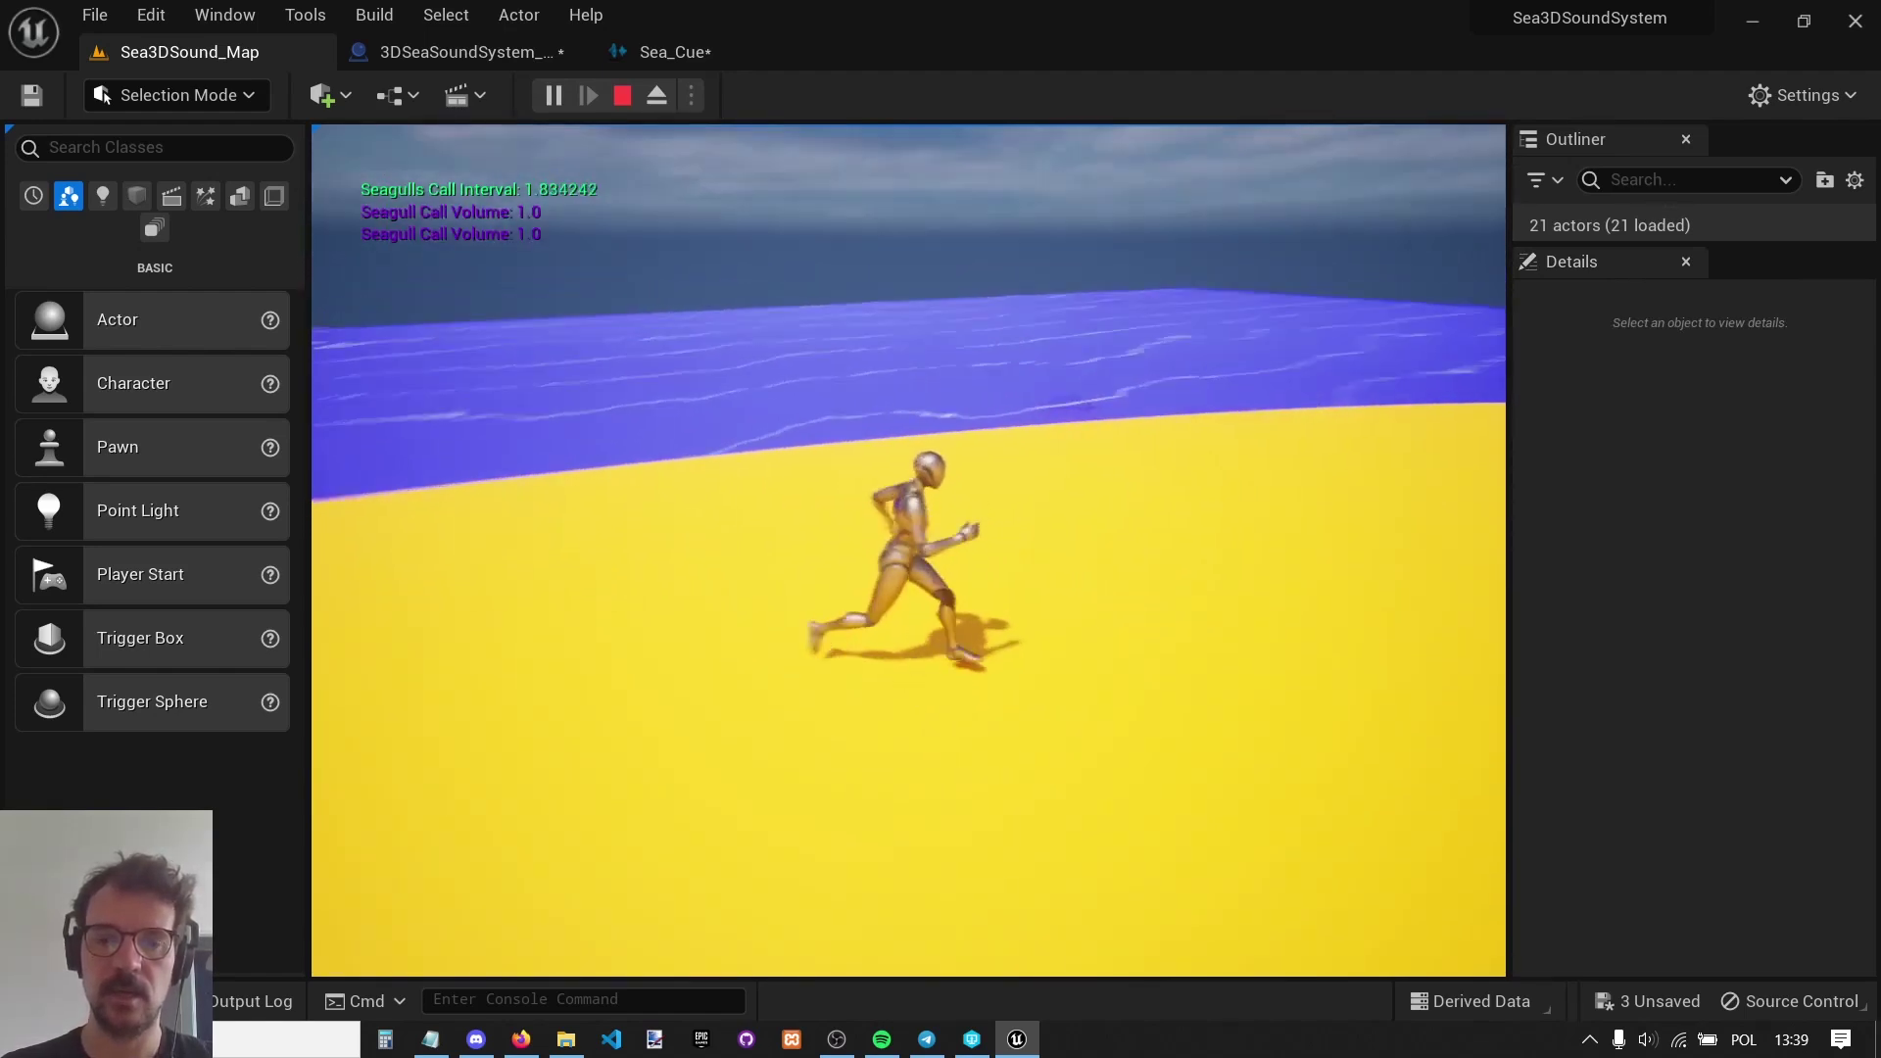
{"action": "key", "text": "Escape"}
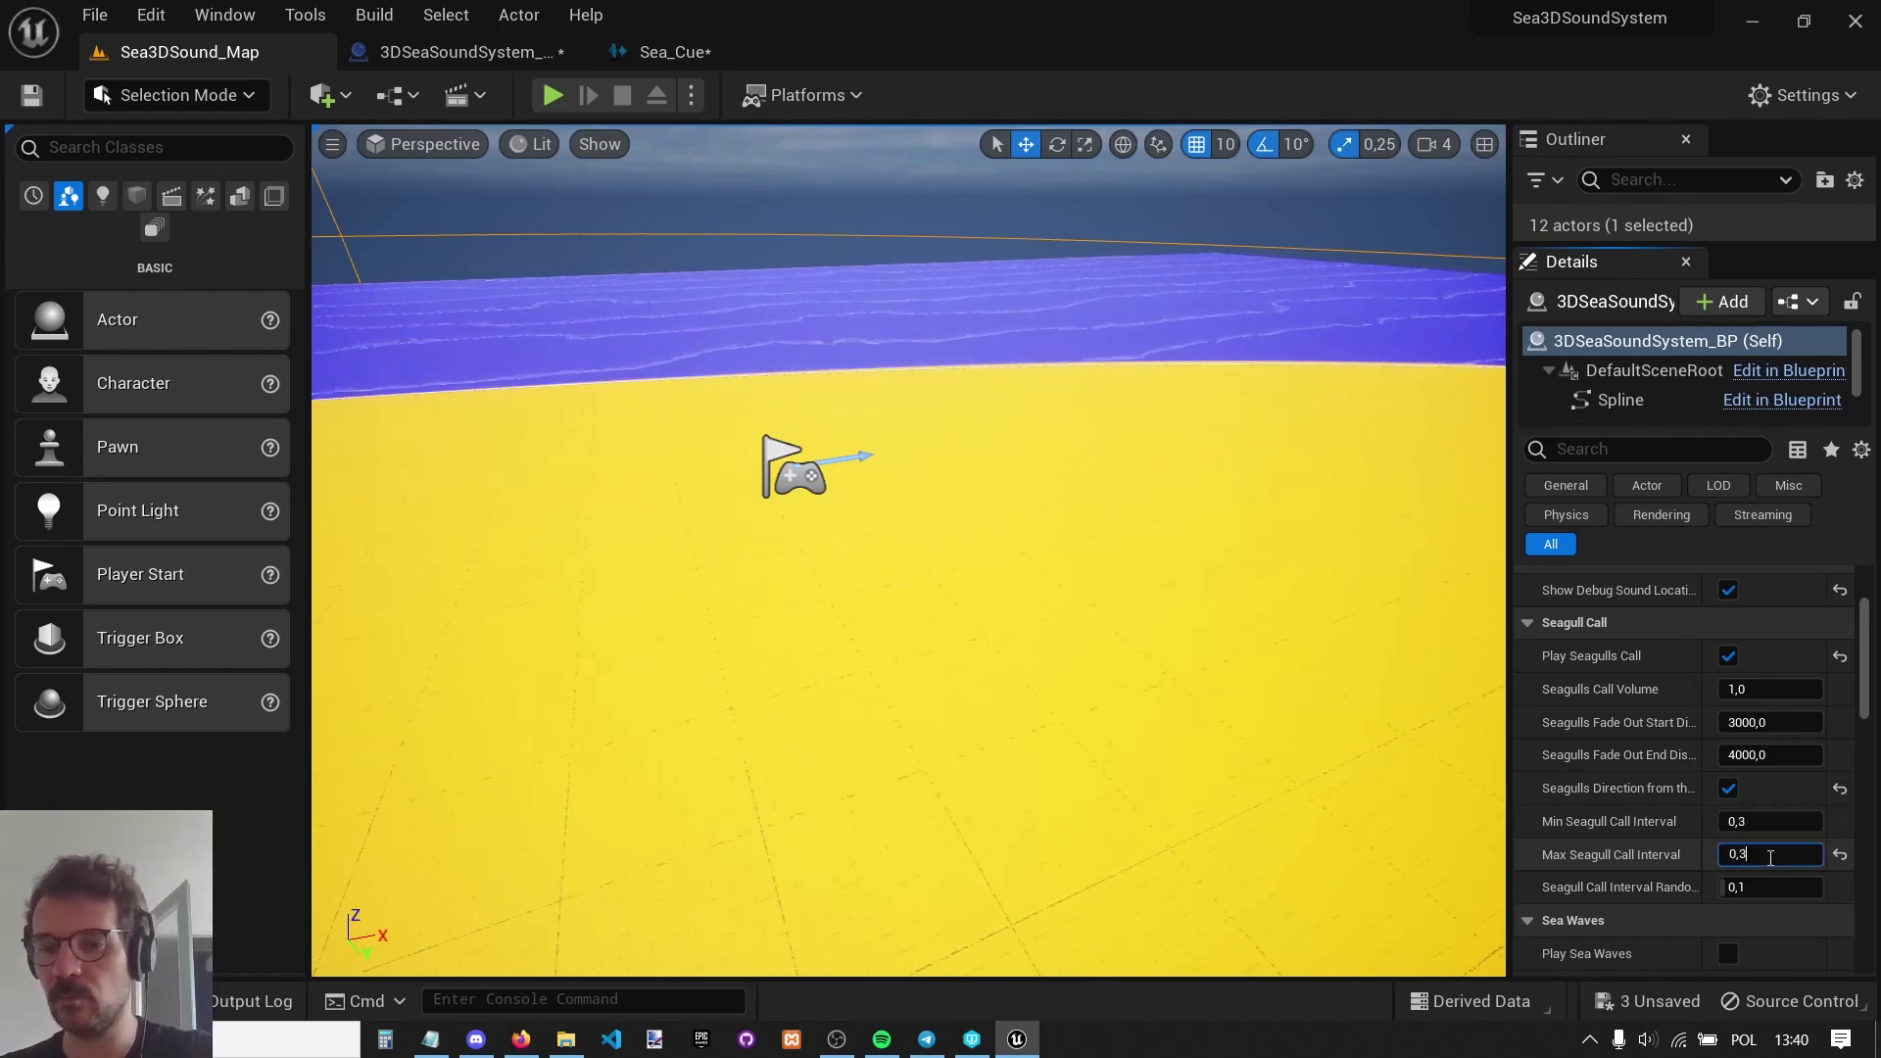
Play-test the seagull calls with a Max Seagull Call Interval of 0,3, moving the character around the beach, and stop the session.
{"action": "left_click", "coordinate": [548, 98]}
{"action": "key", "text": "w"}
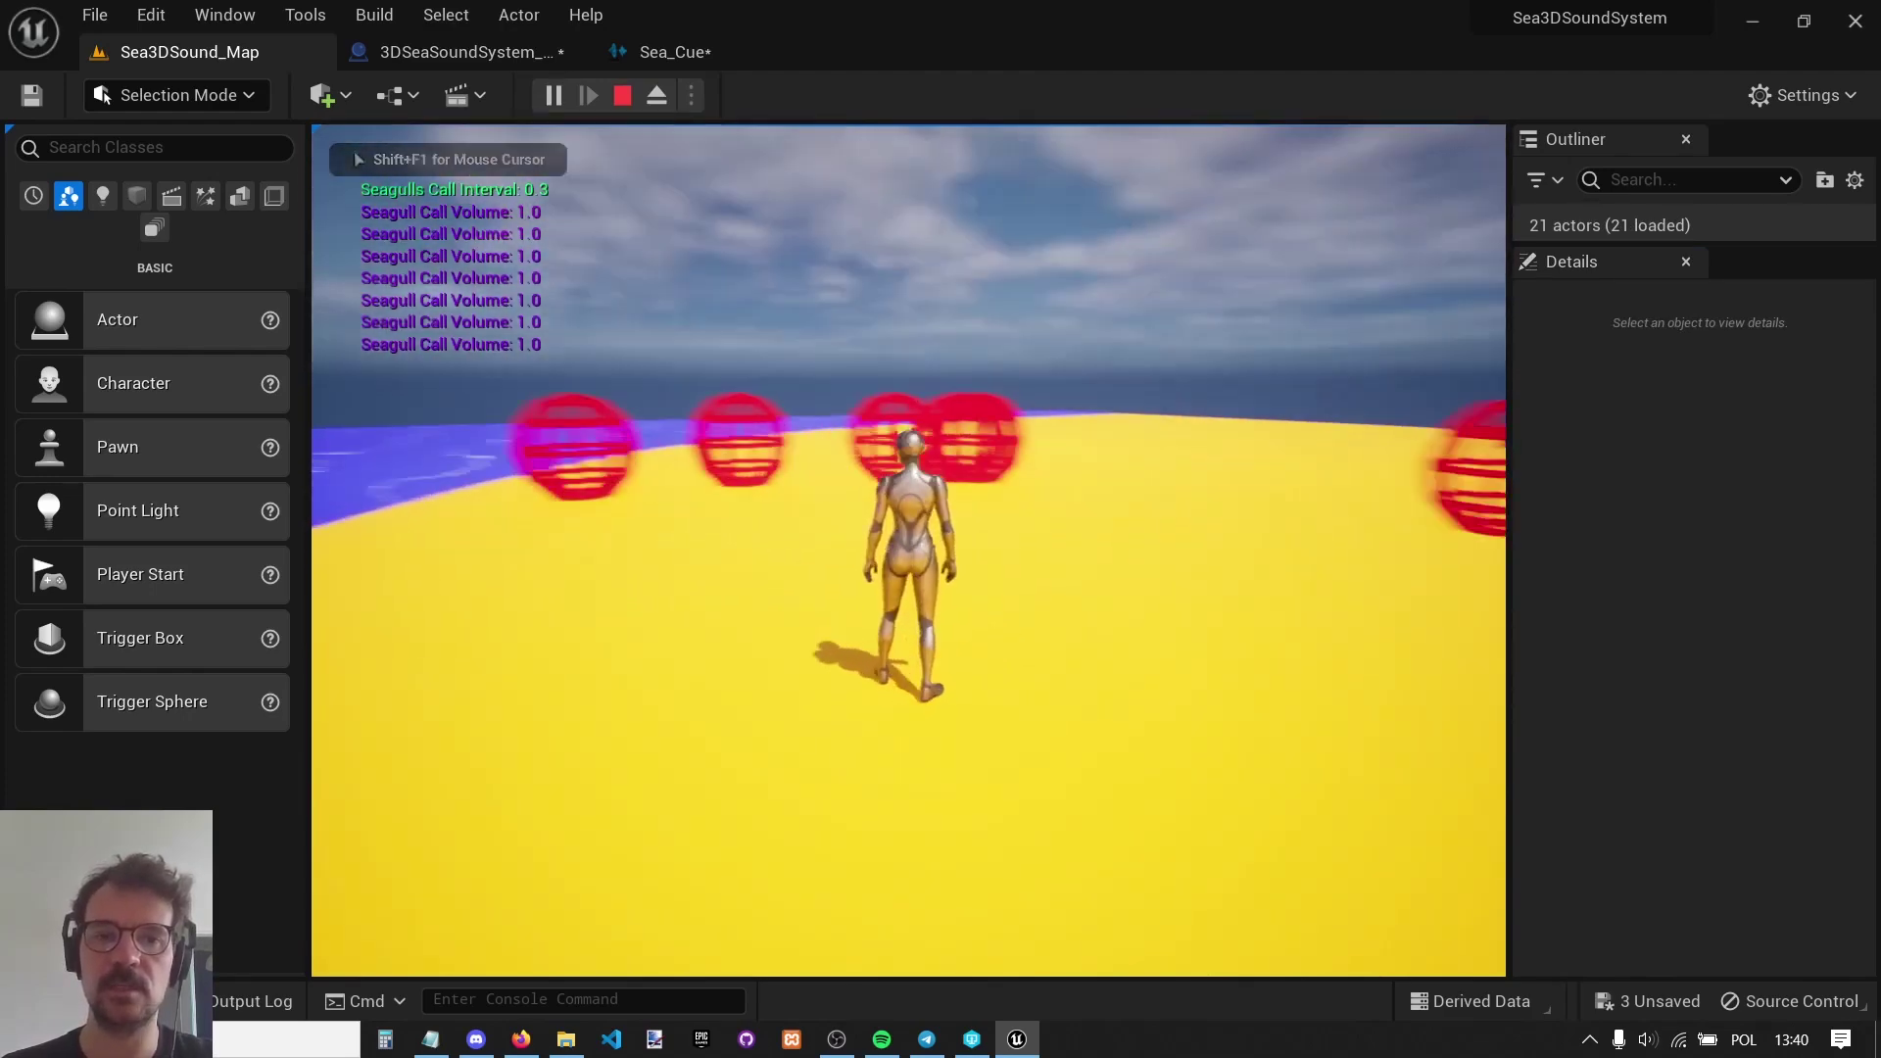
{"action": "key", "text": "w"}
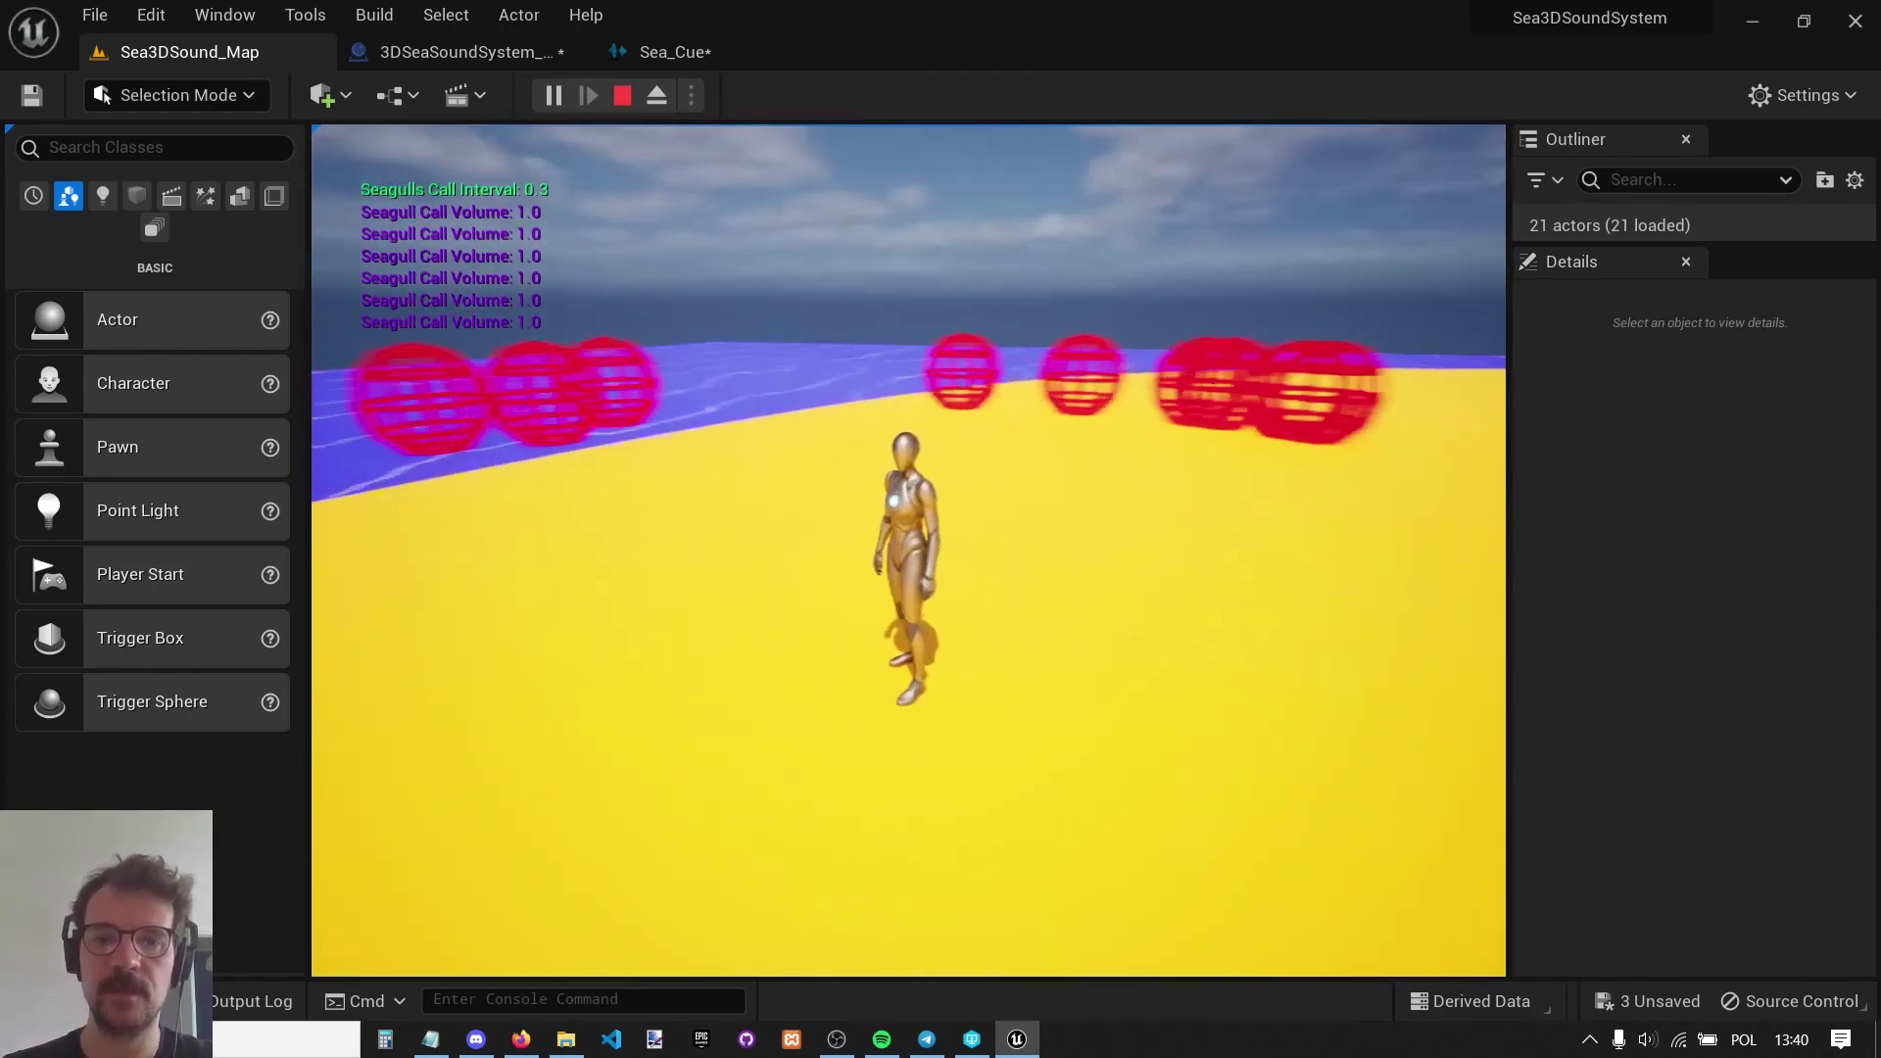
{"action": "key", "text": "s"}
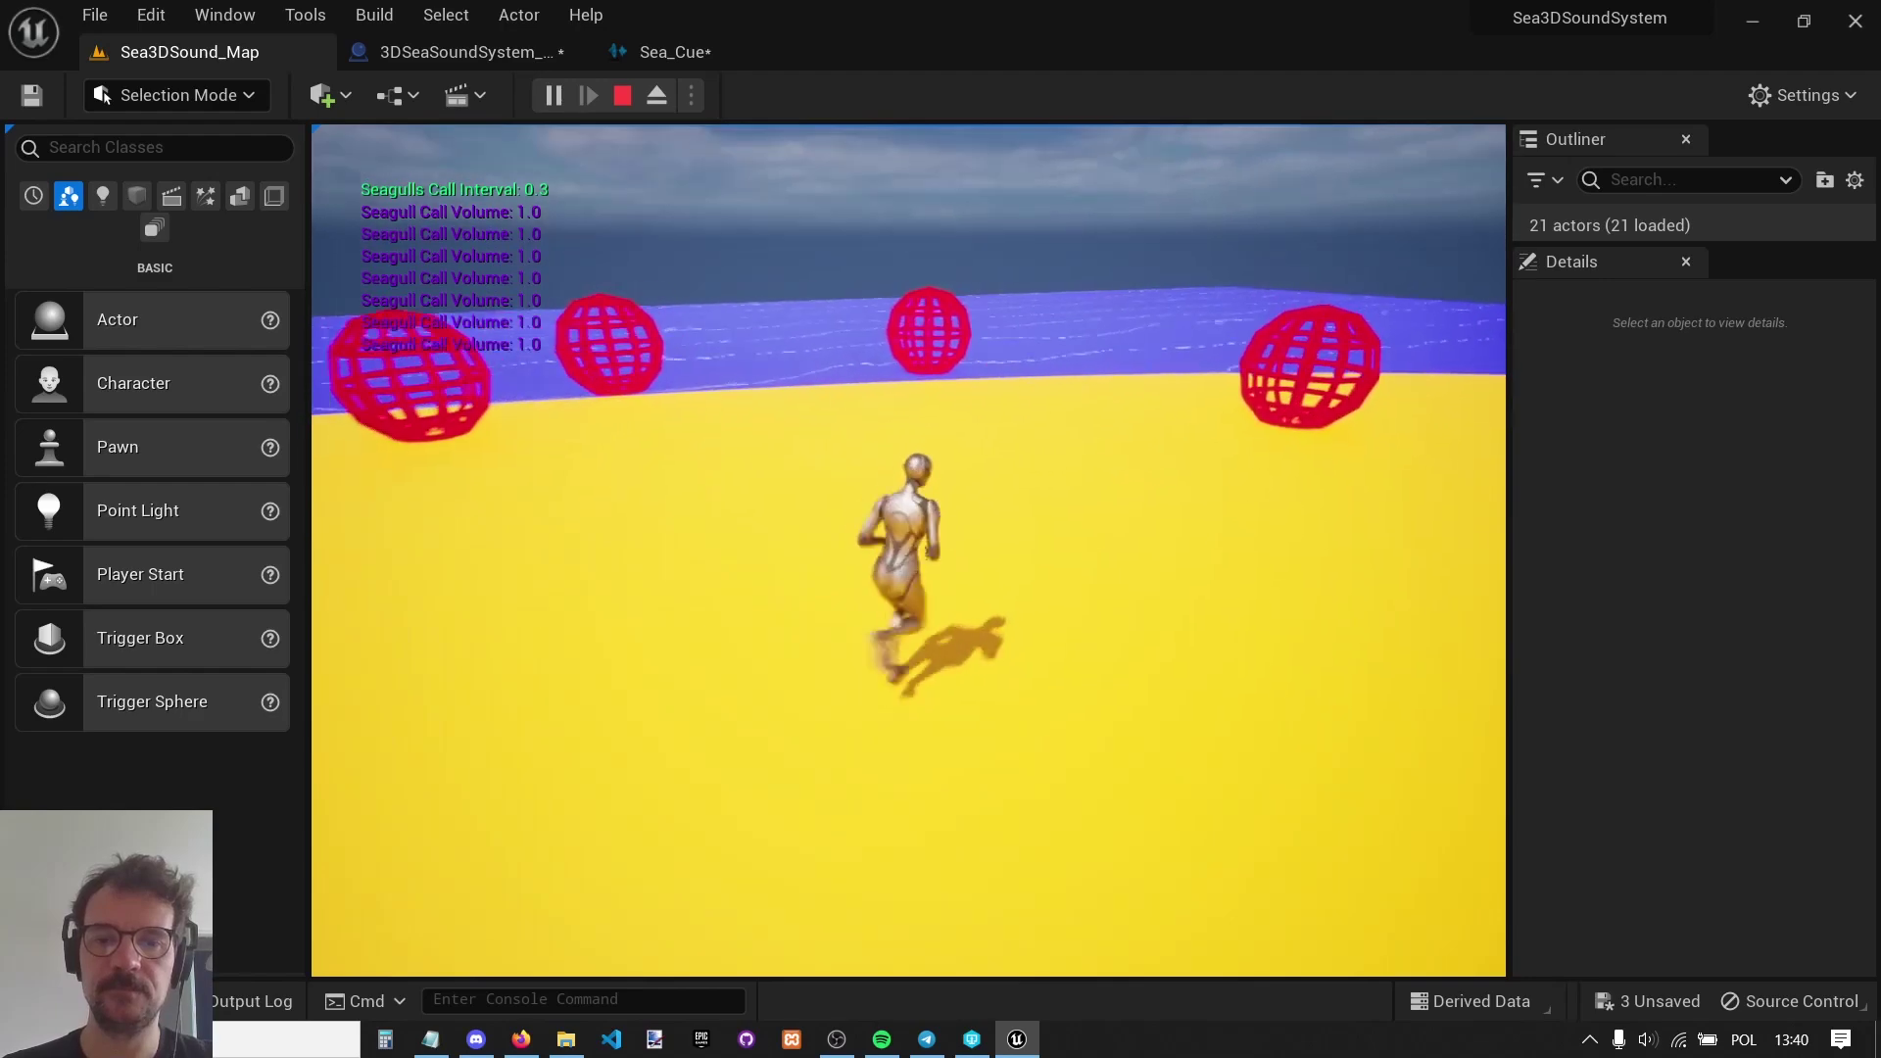
{"action": "key", "text": "Escape"}
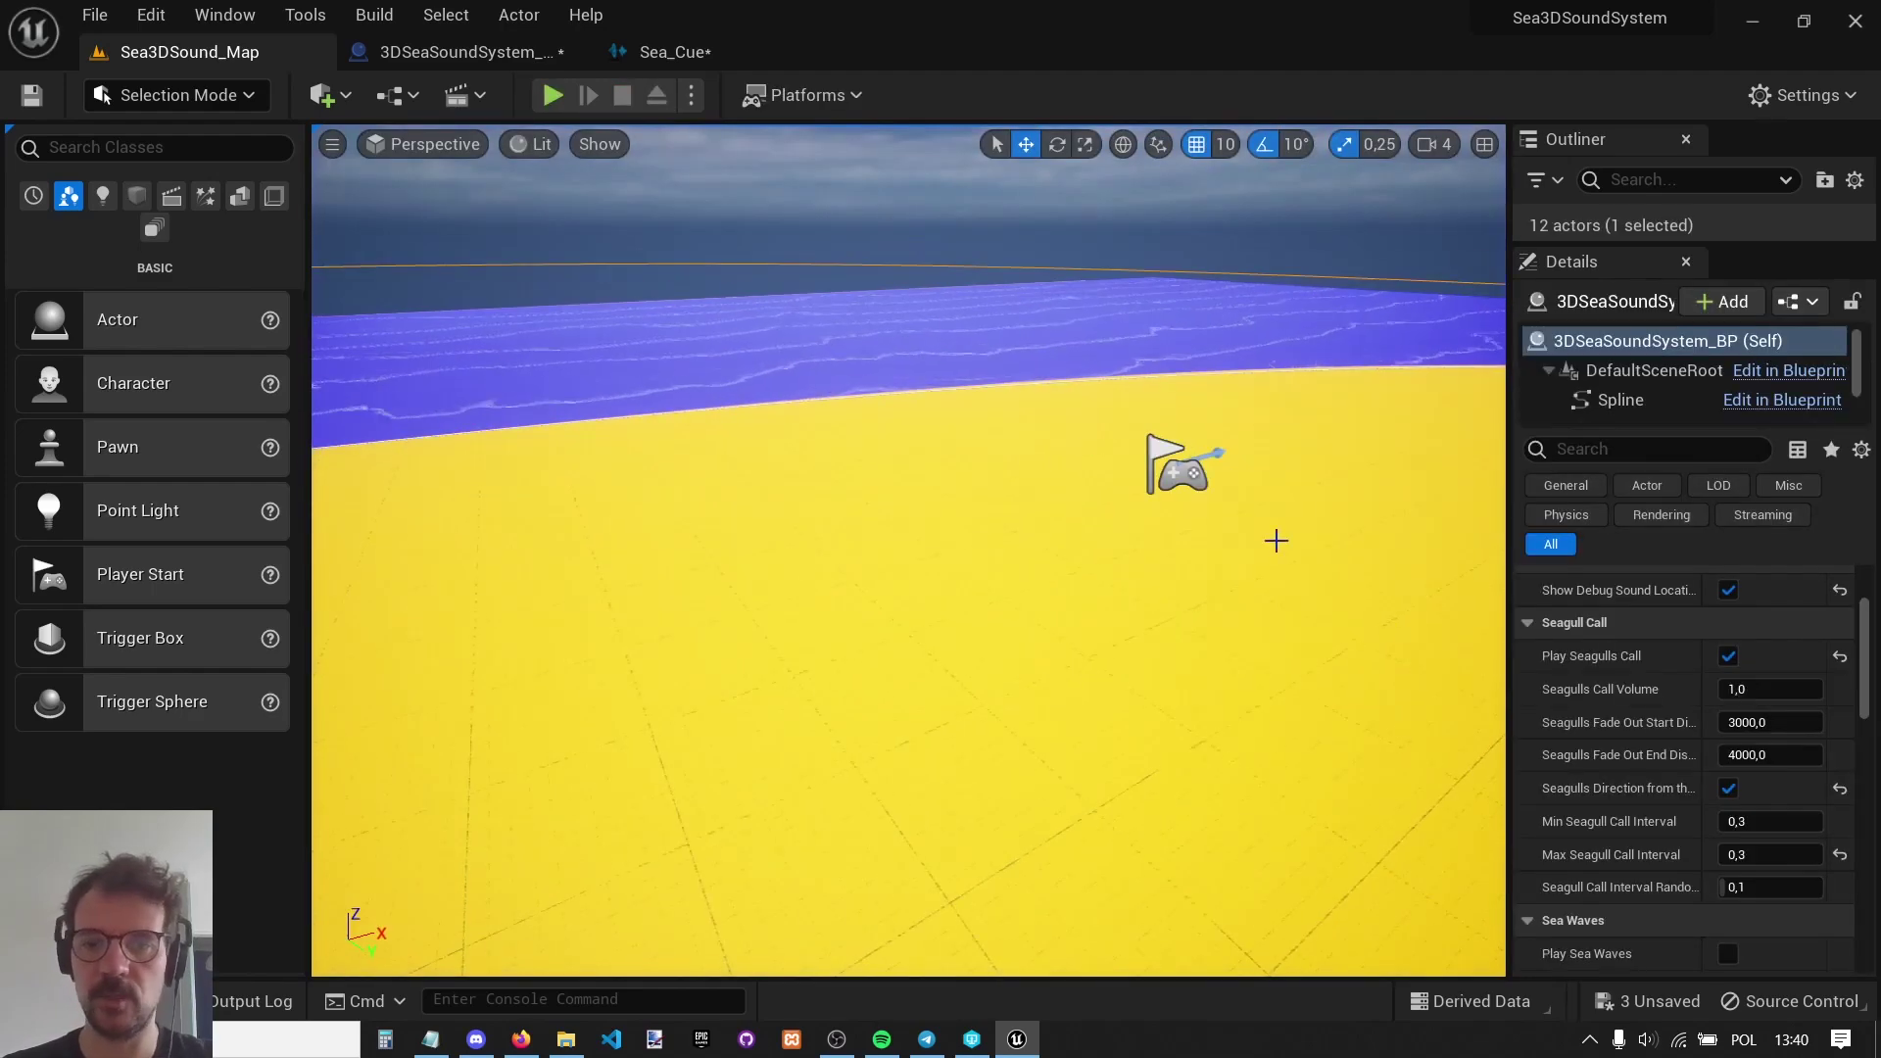
Set the sea sound system actor's Max Seagull Call Interval to 5.
{"action": "left_click", "coordinate": [1768, 853]}
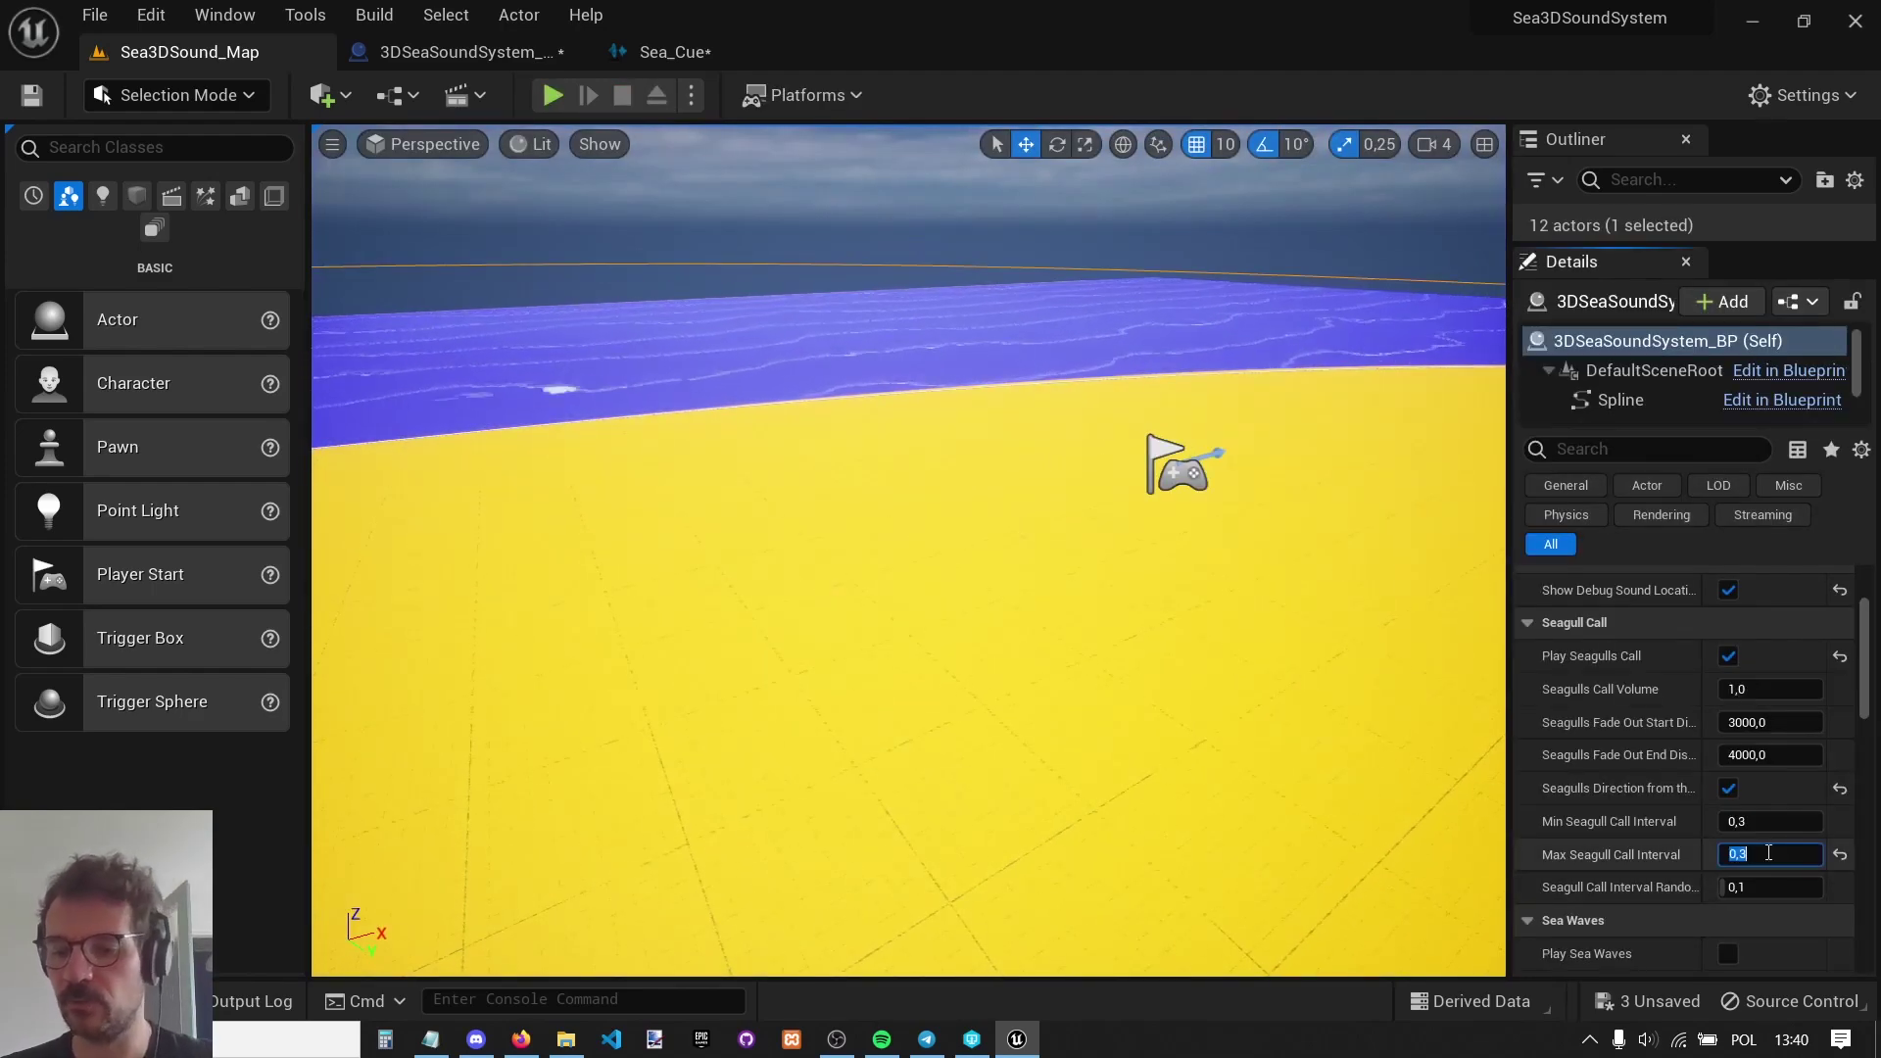
{"action": "type", "text": "5"}
{"action": "key", "text": "Return"}
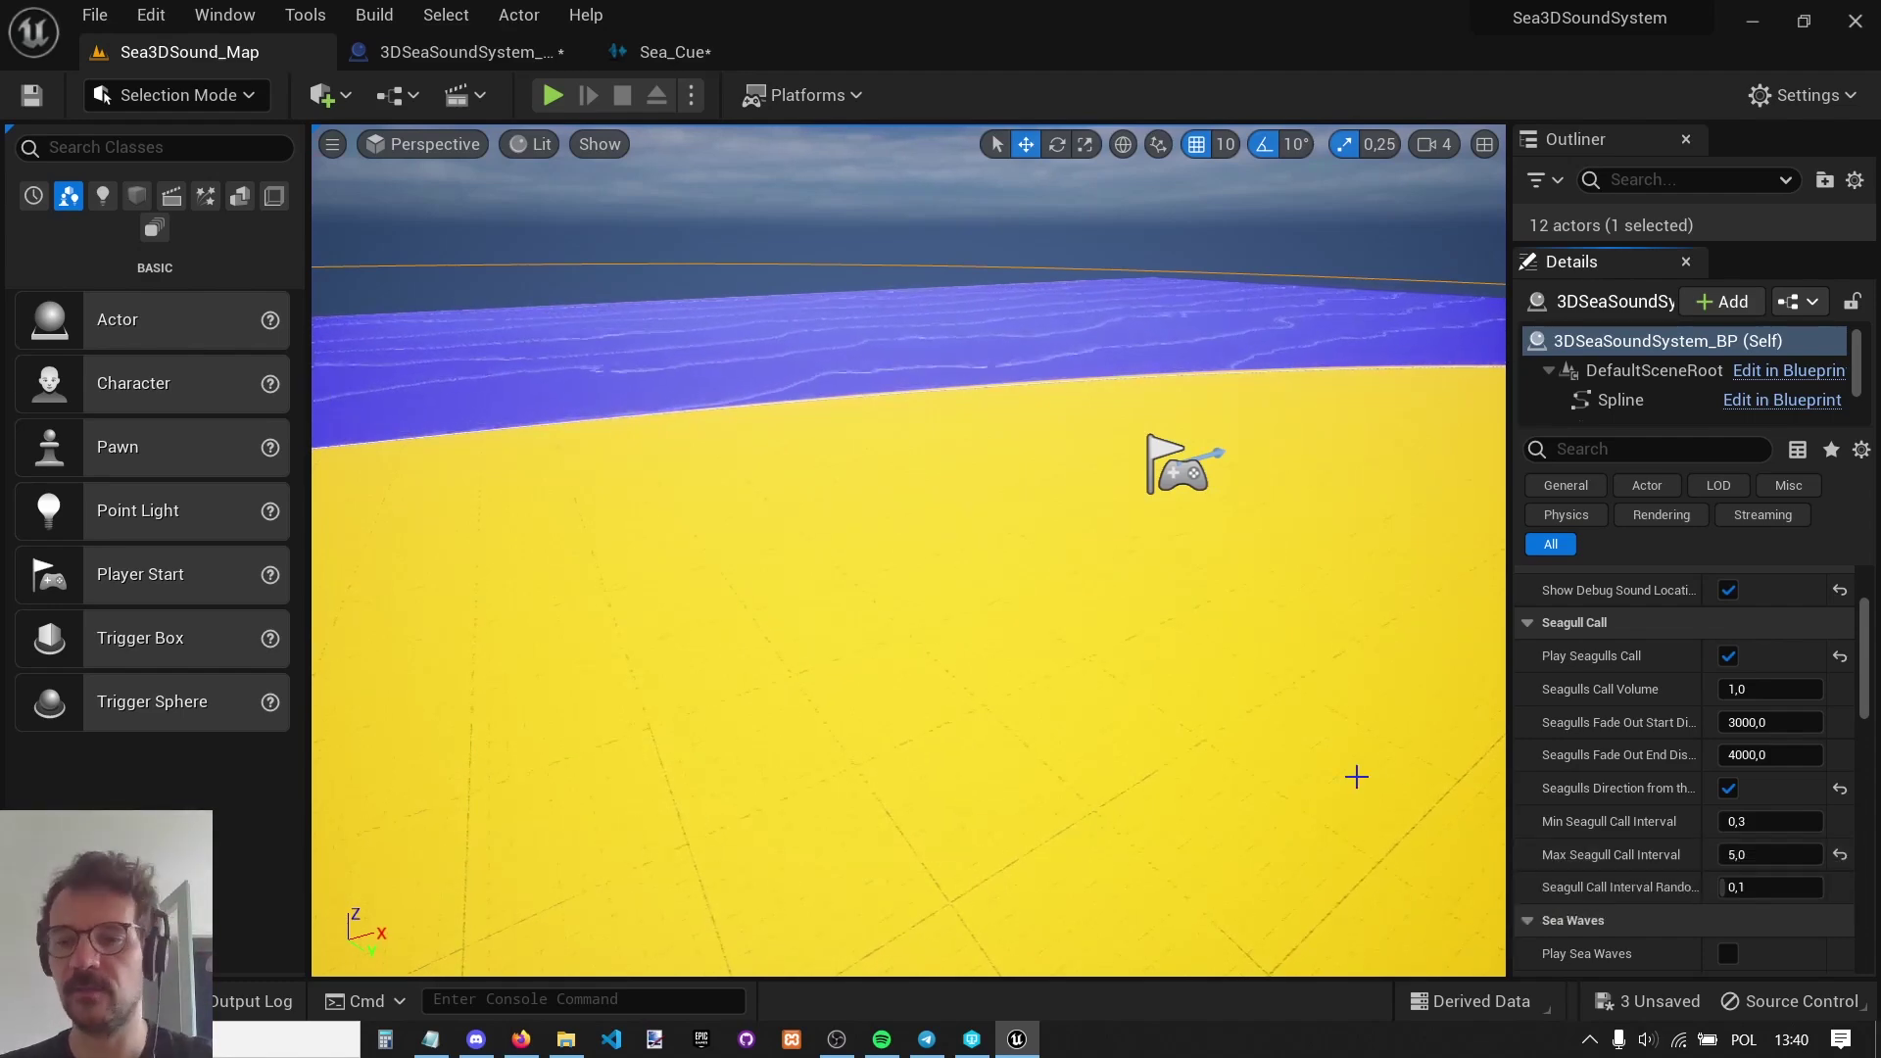
Play-test the seagull calls with a Max Seagull Call Interval of 5, moving the character around the beach, and stop the session.
{"action": "left_click", "coordinate": [551, 95]}
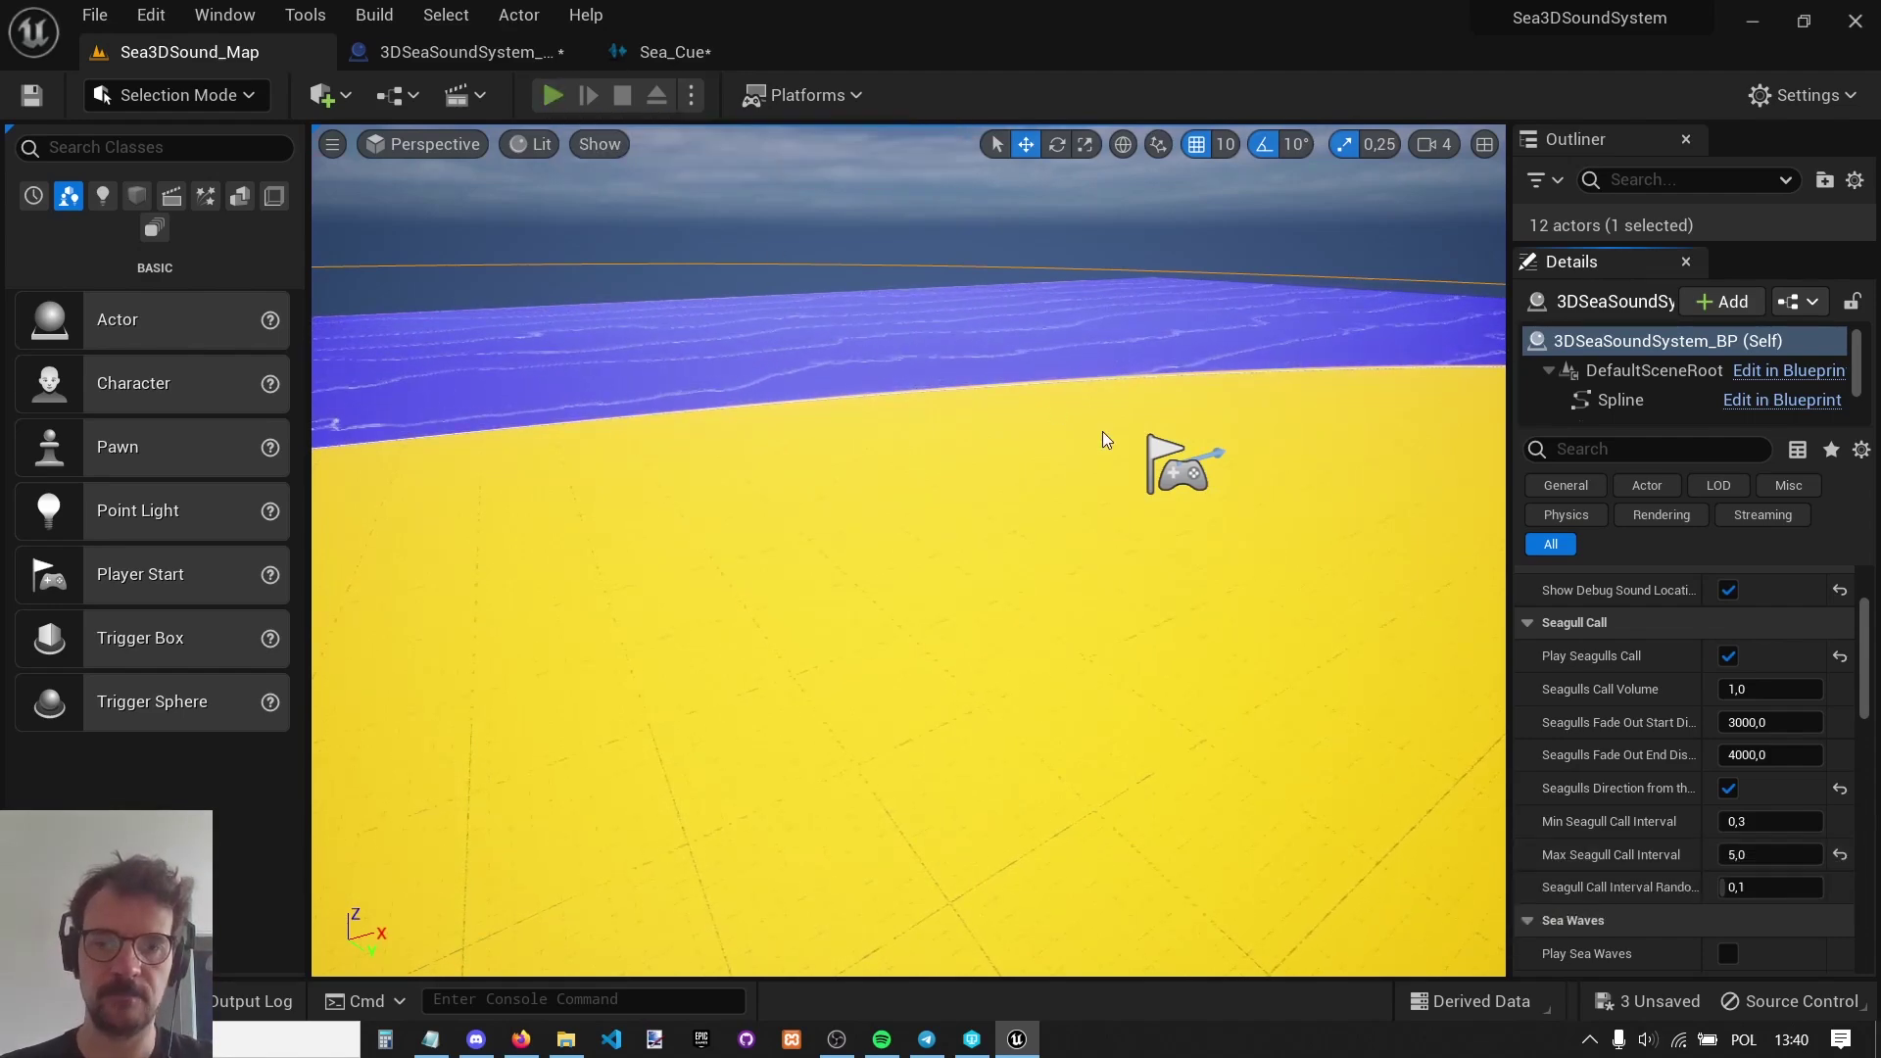
{"action": "key", "text": "d"}
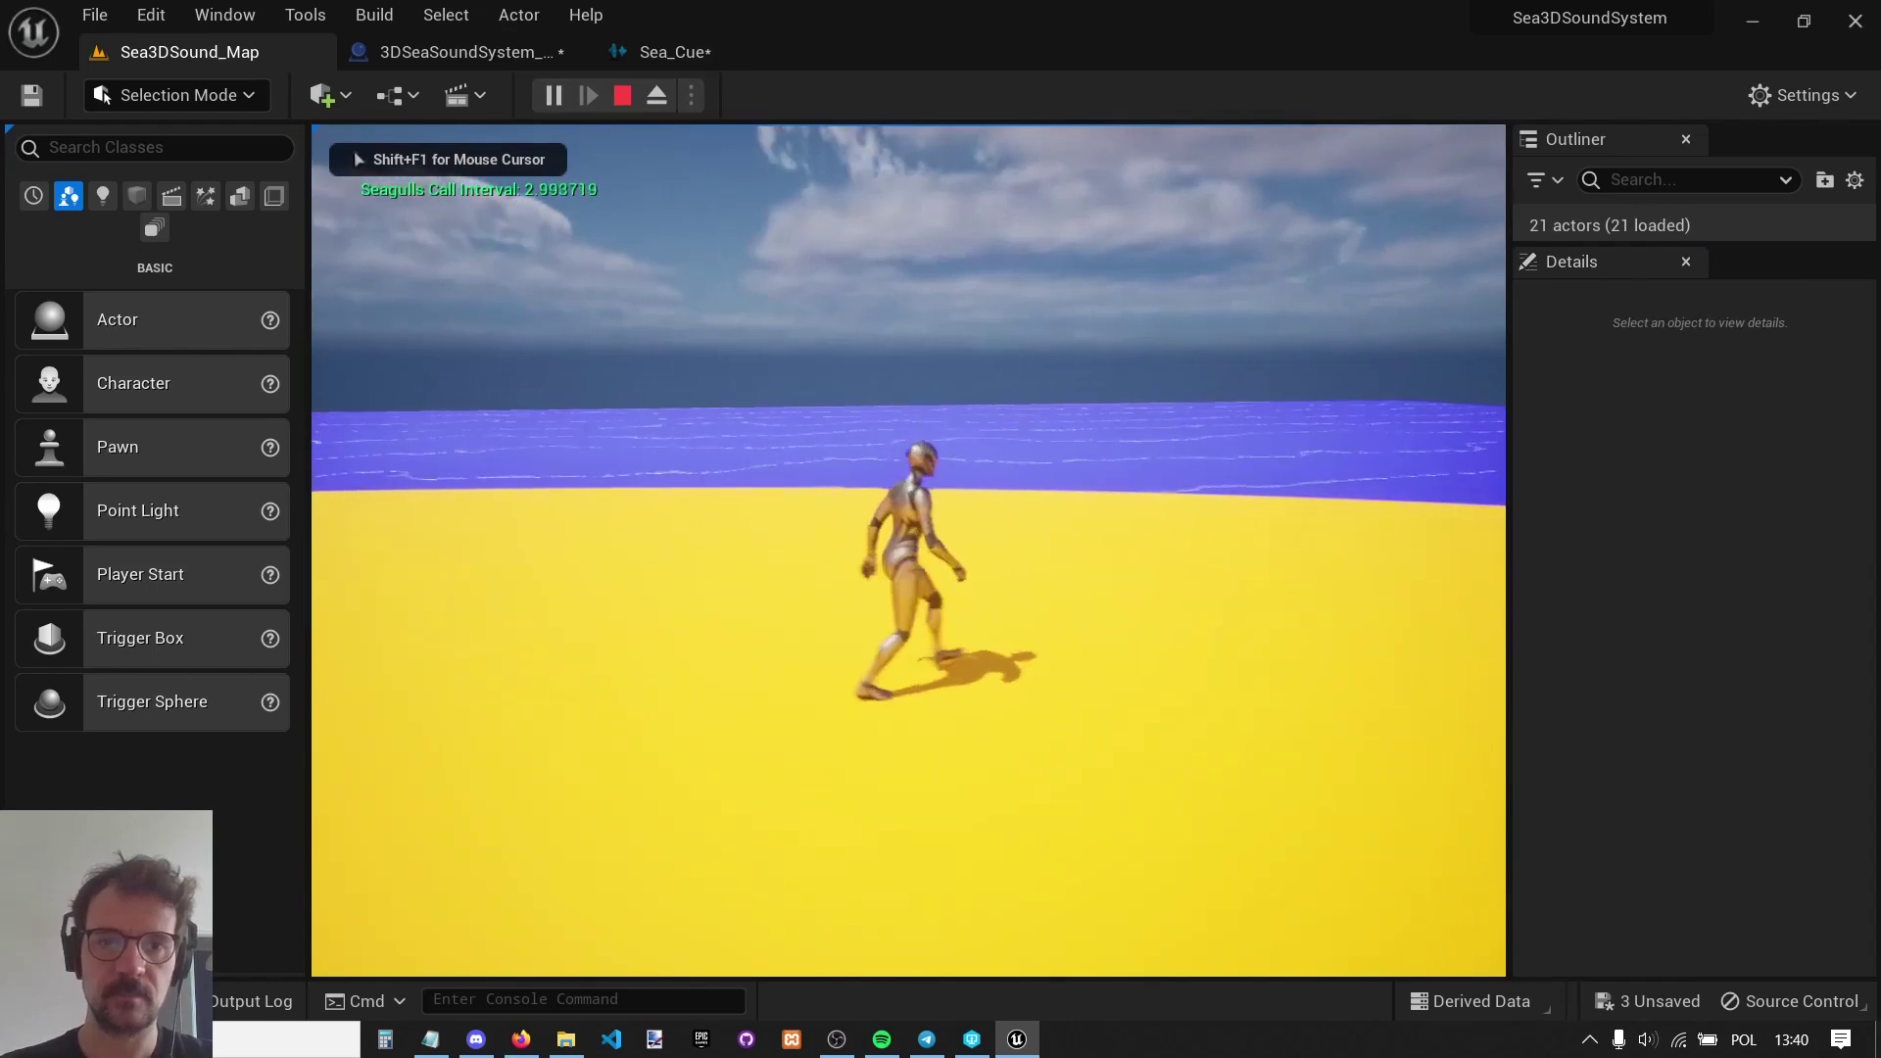
{"action": "key", "text": "s"}
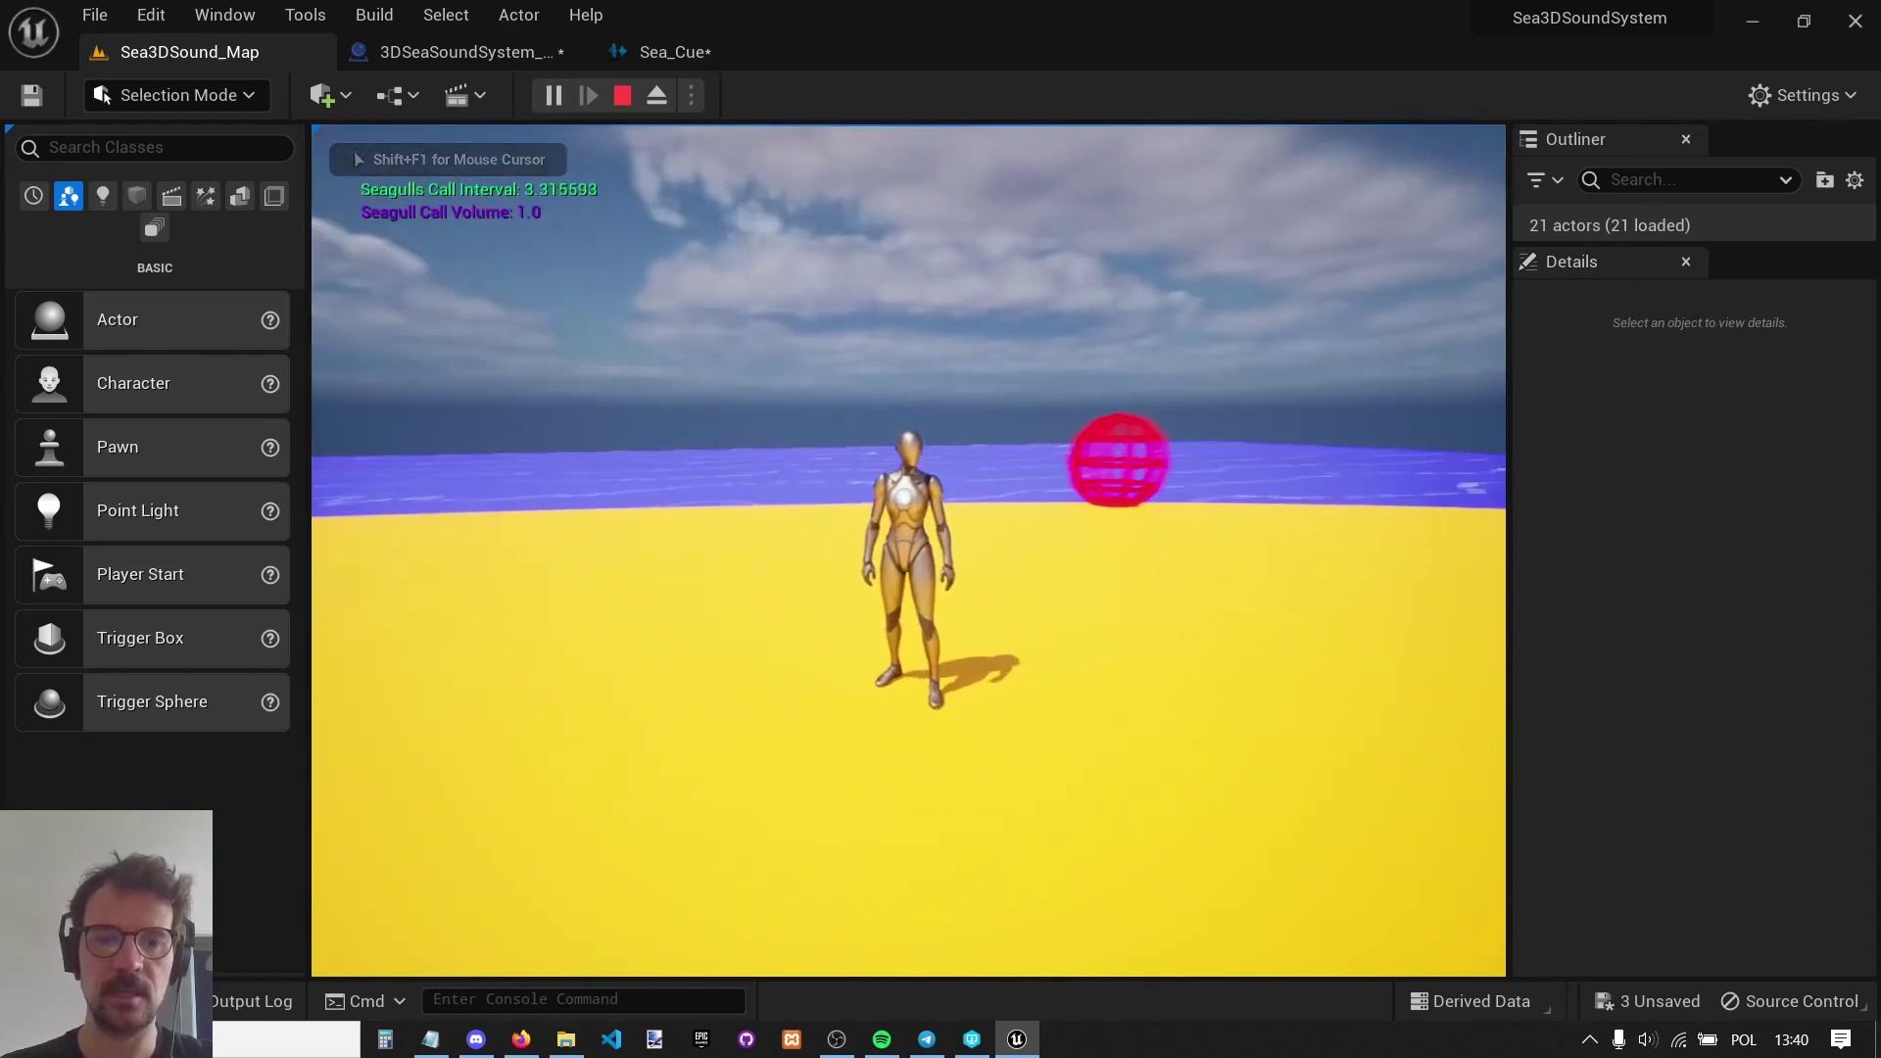
{"action": "key", "text": "s"}
{"action": "key", "text": "s"}
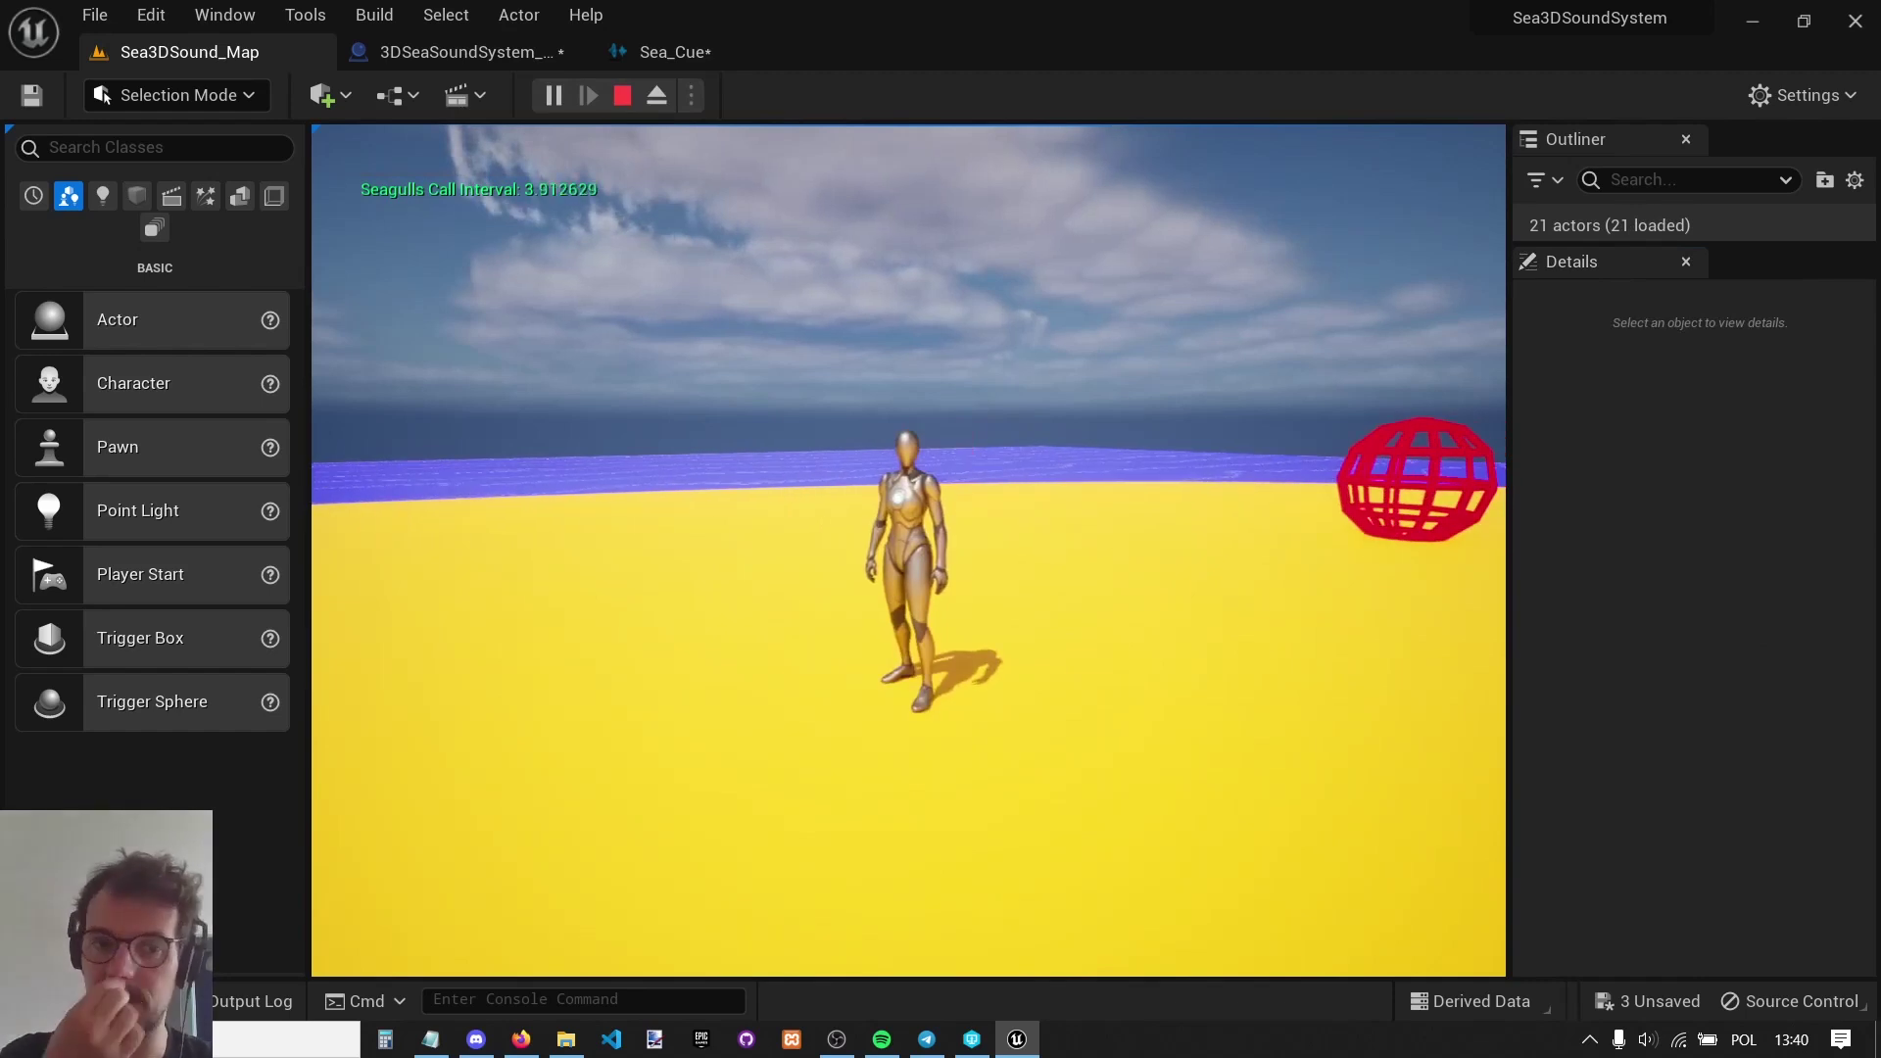
{"action": "key", "text": "d"}
{"action": "key", "text": "s"}
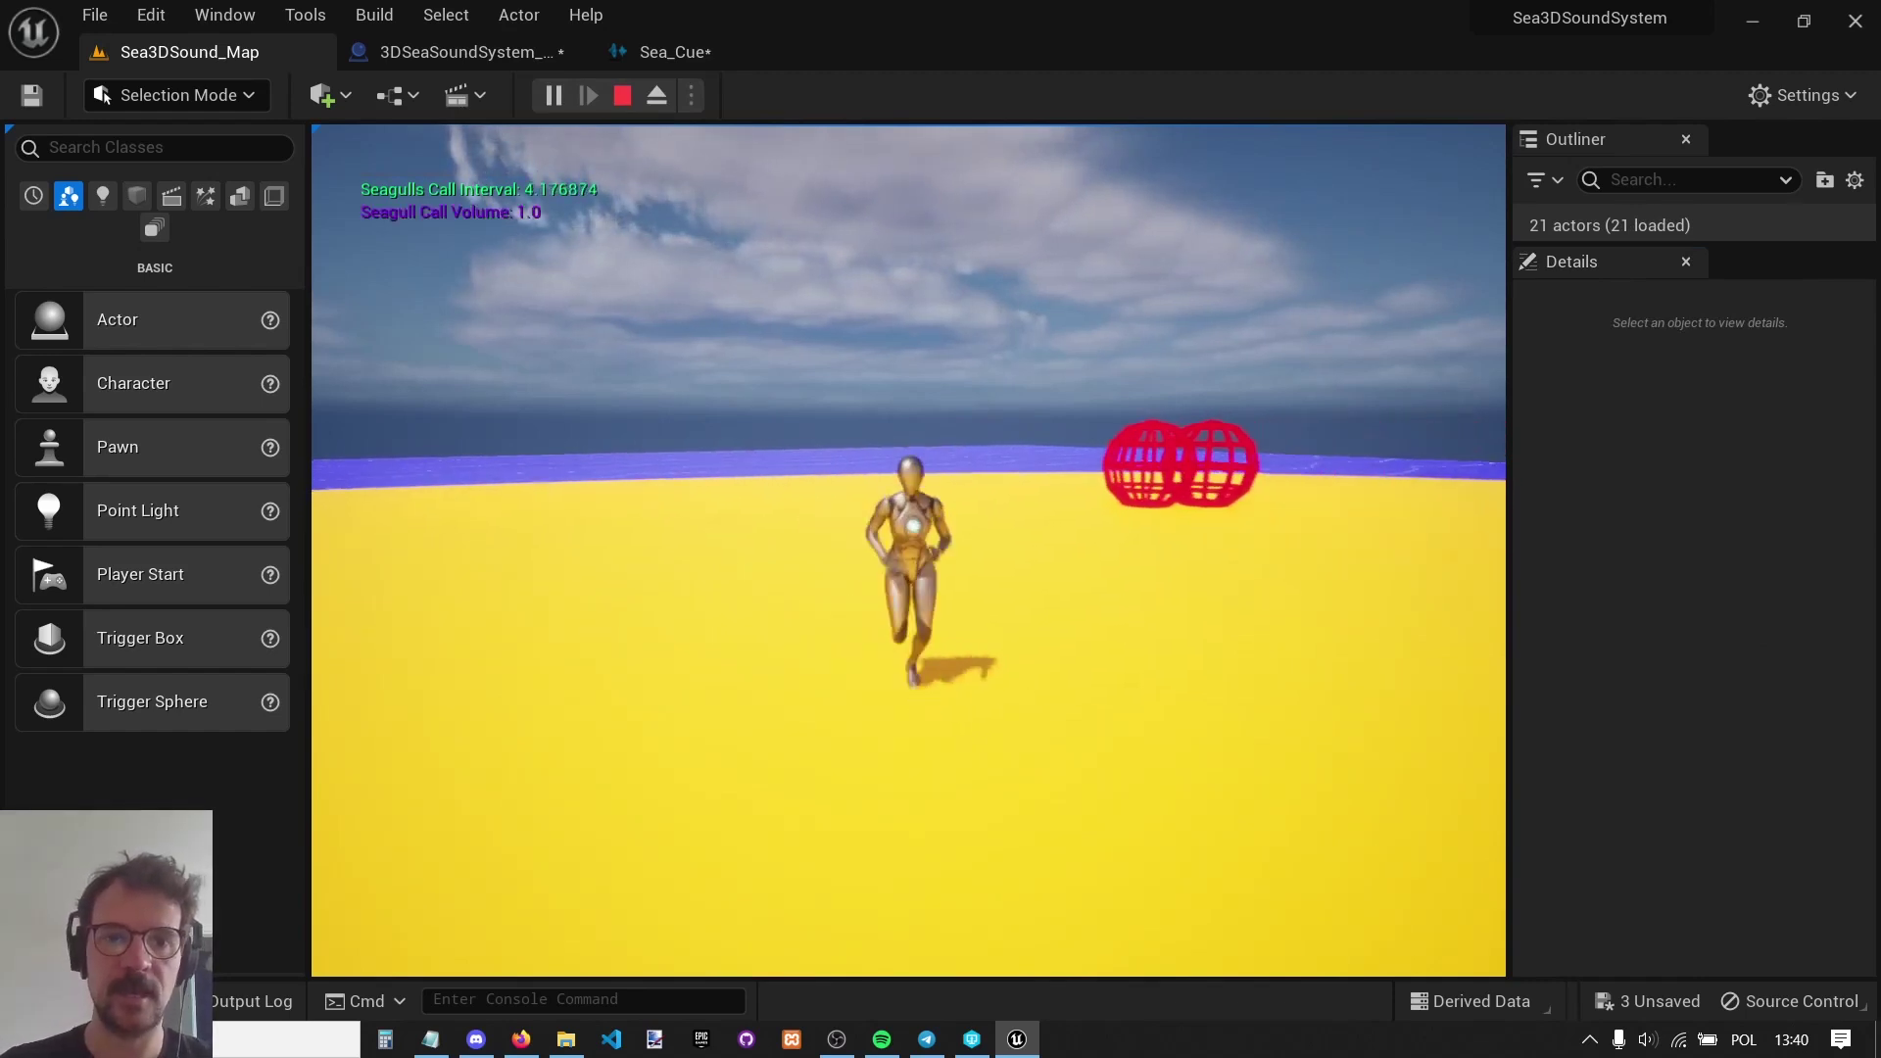
{"action": "key", "text": "d"}
{"action": "key", "text": "a"}
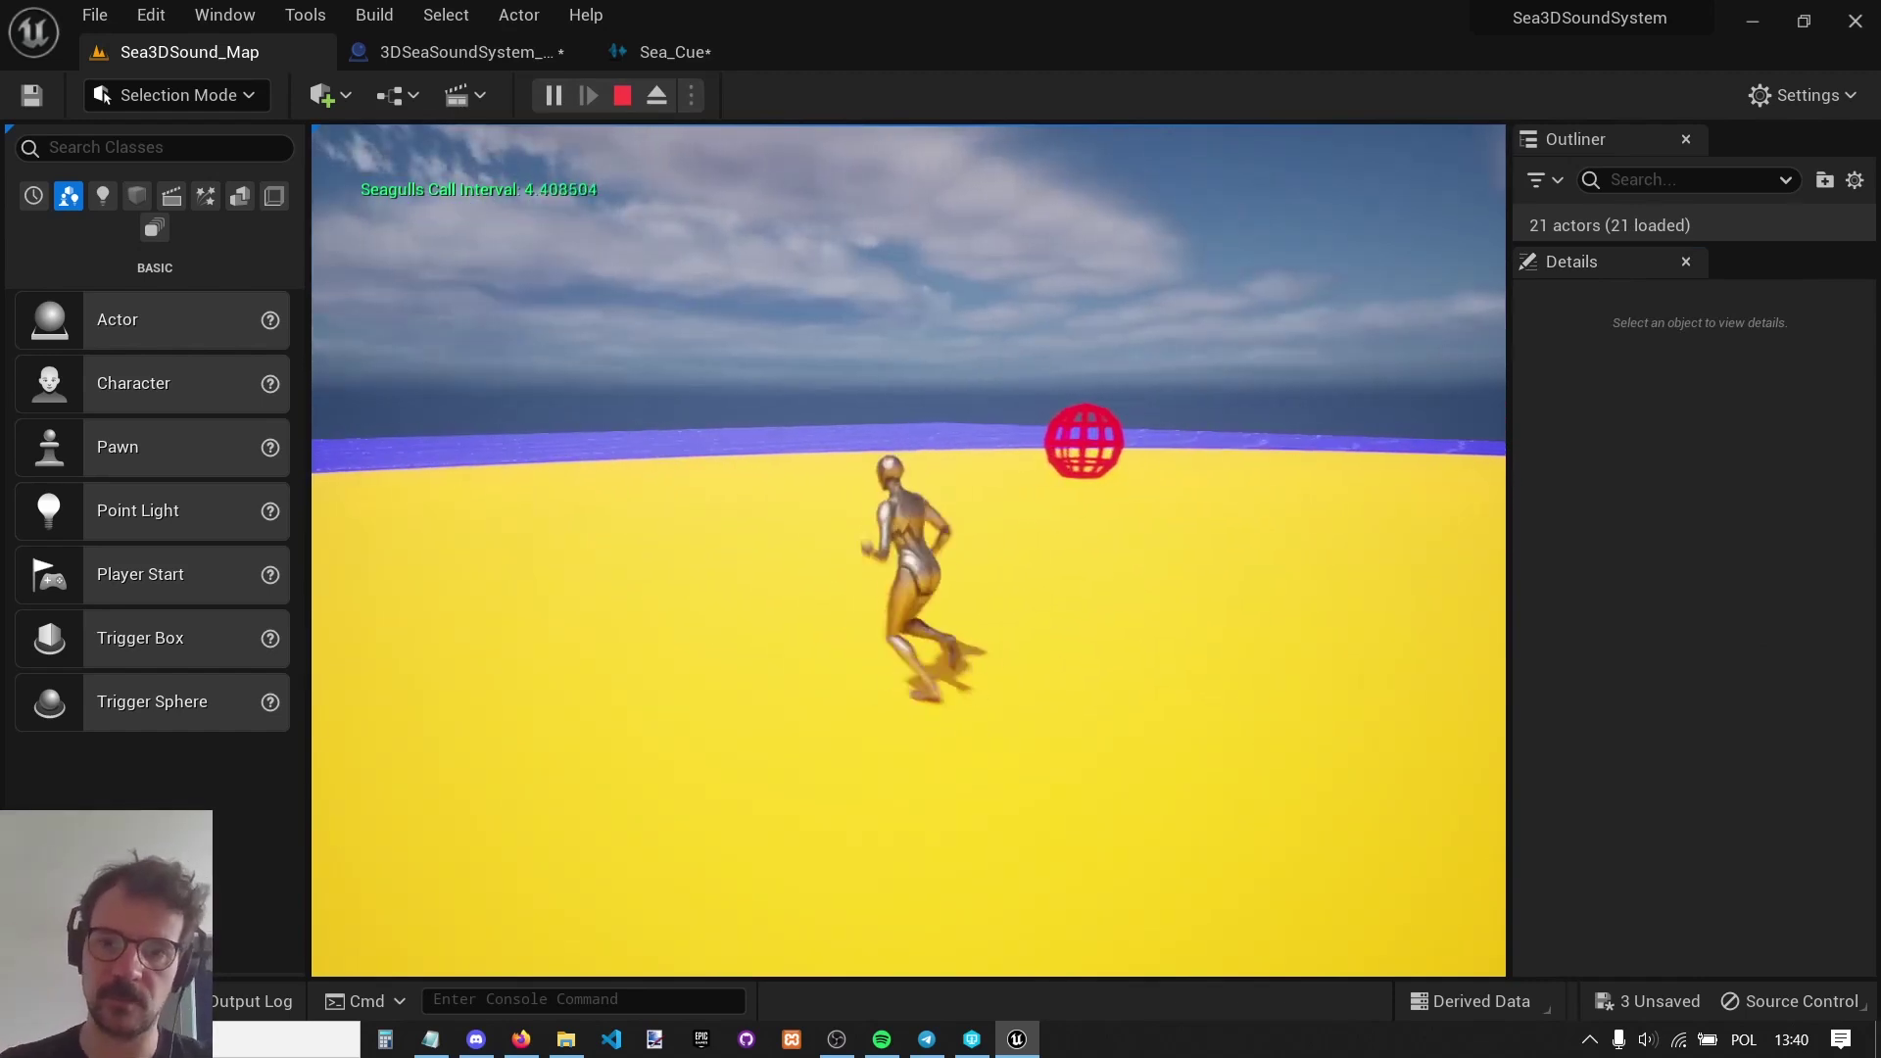
{"action": "key", "text": "w"}
{"action": "key", "text": "a"}
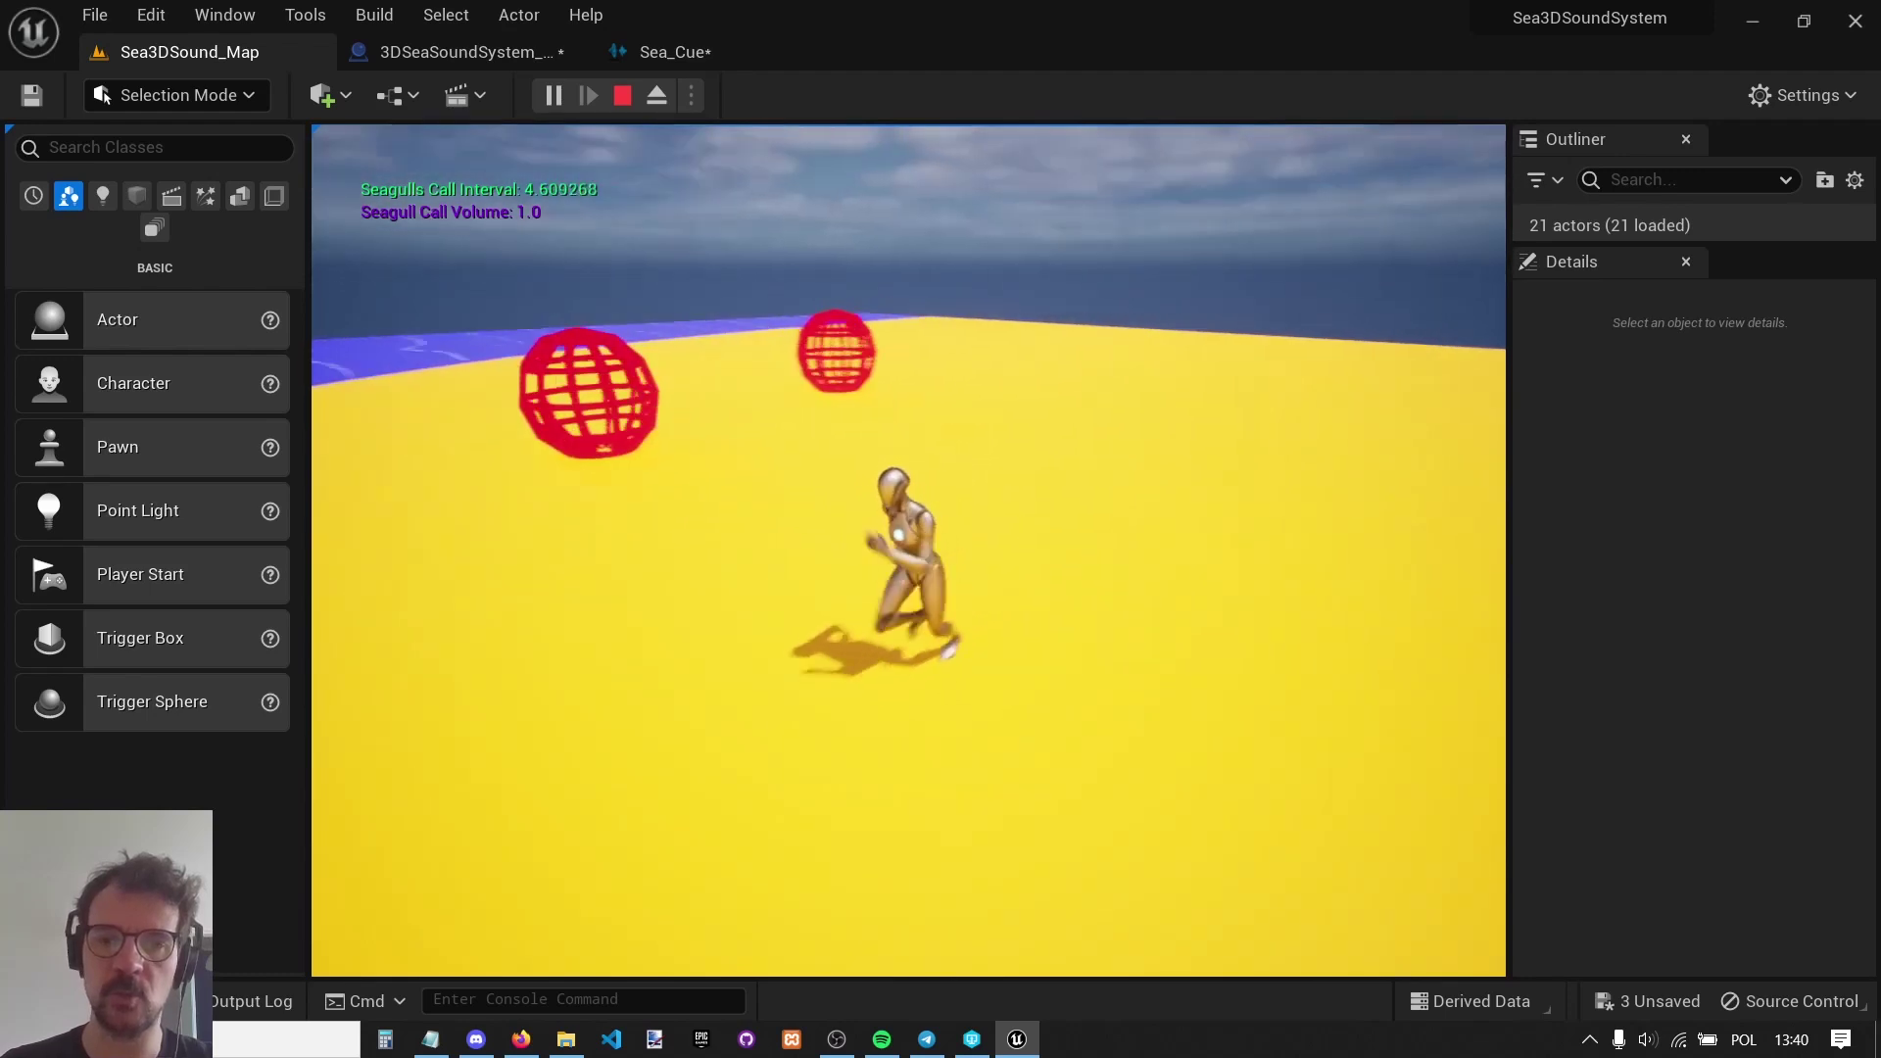
{"action": "key", "text": "d"}
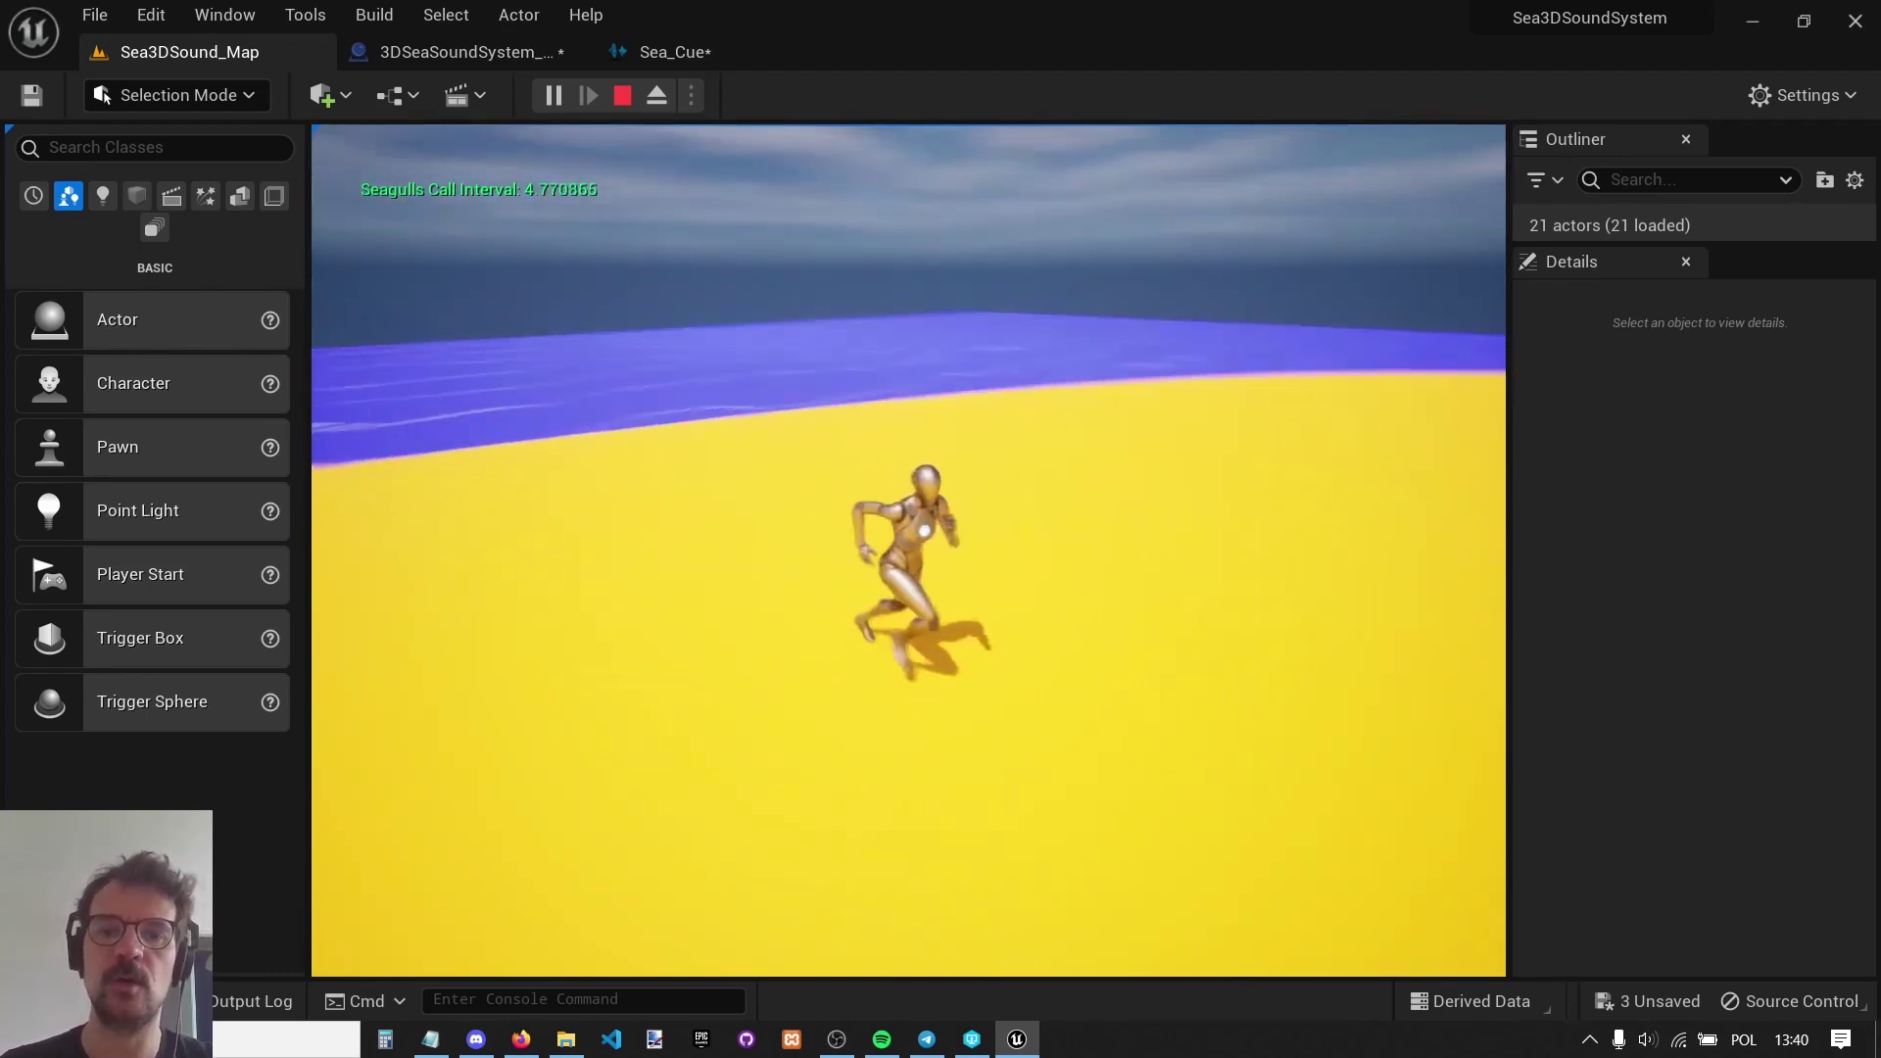
{"action": "key", "text": "s"}
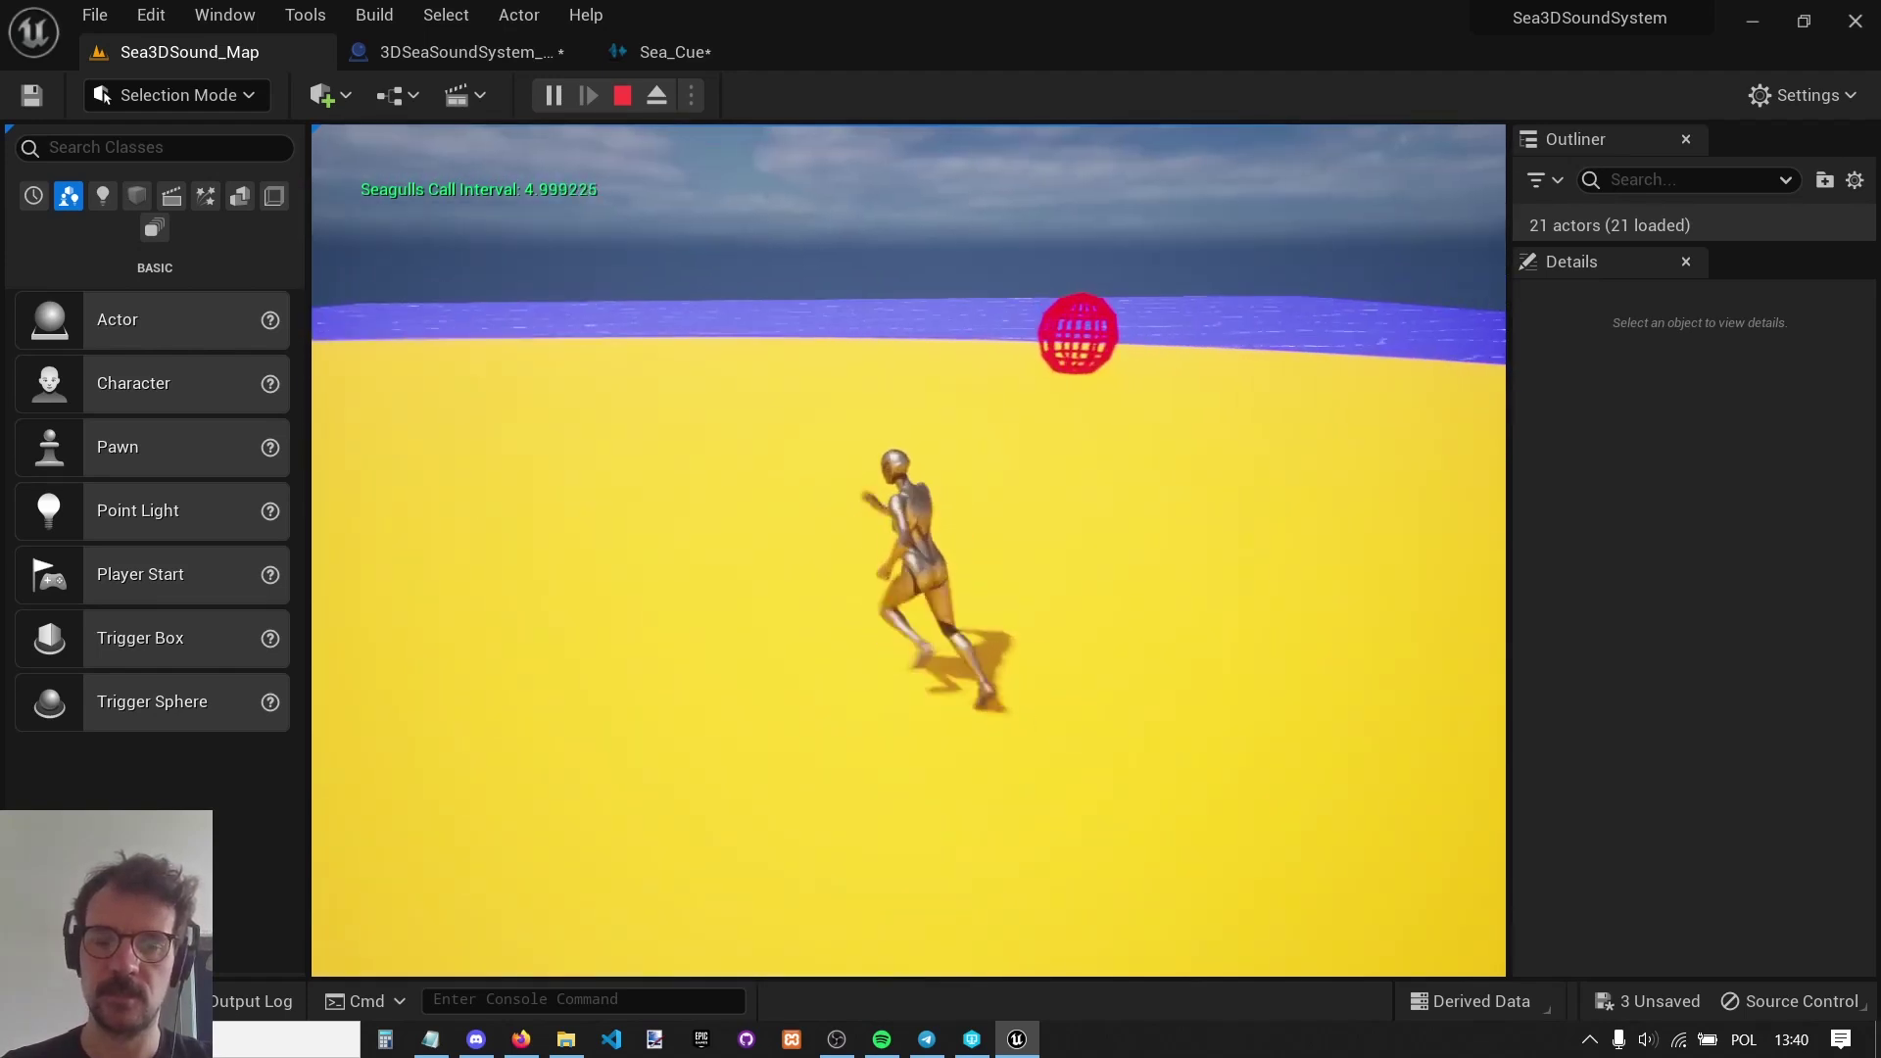
{"action": "key", "text": "Escape"}
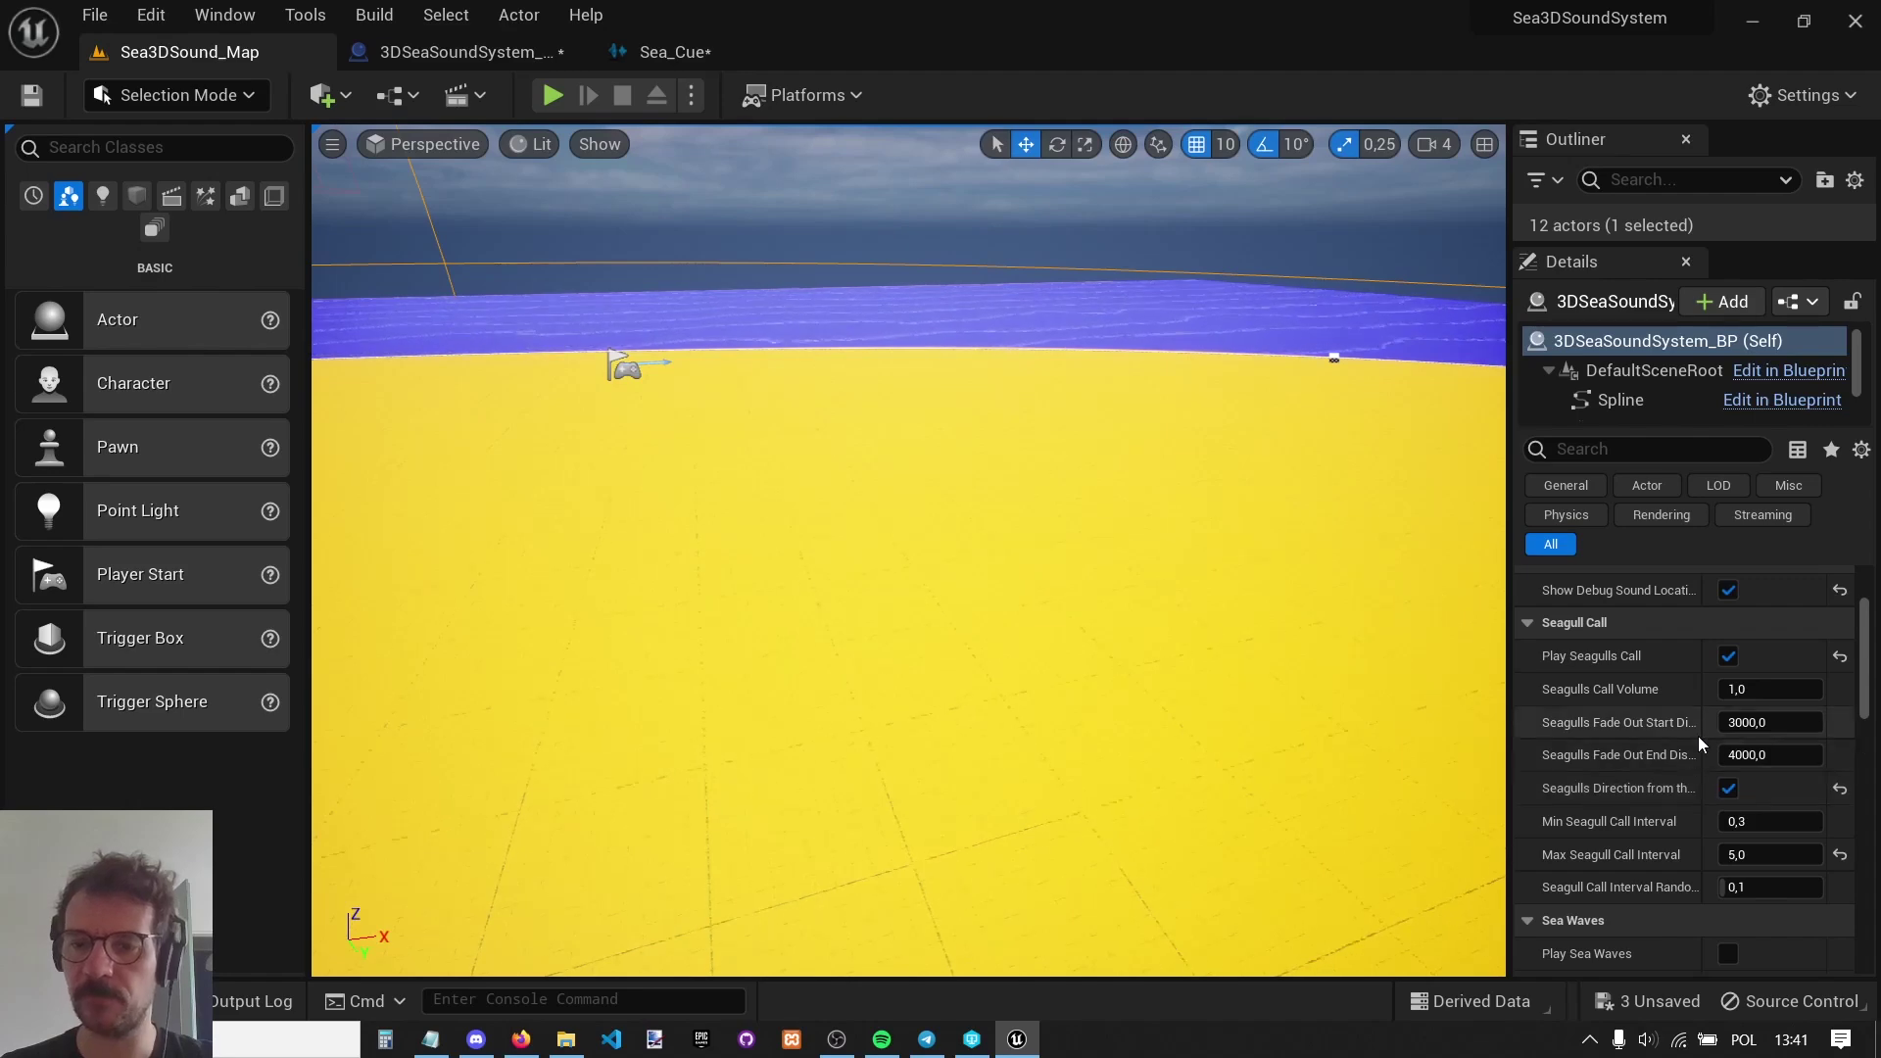
Make the property names fully readable and set the sea sound system actor's Max Seagull Call Interval to 0,3.
{"action": "mouse_move", "coordinate": [1700, 737]}
{"action": "left_mouse_down"}
{"action": "mouse_move", "coordinate": [1739, 747]}
{"action": "mouse_move", "coordinate": [1720, 744]}
{"action": "left_mouse_up"}
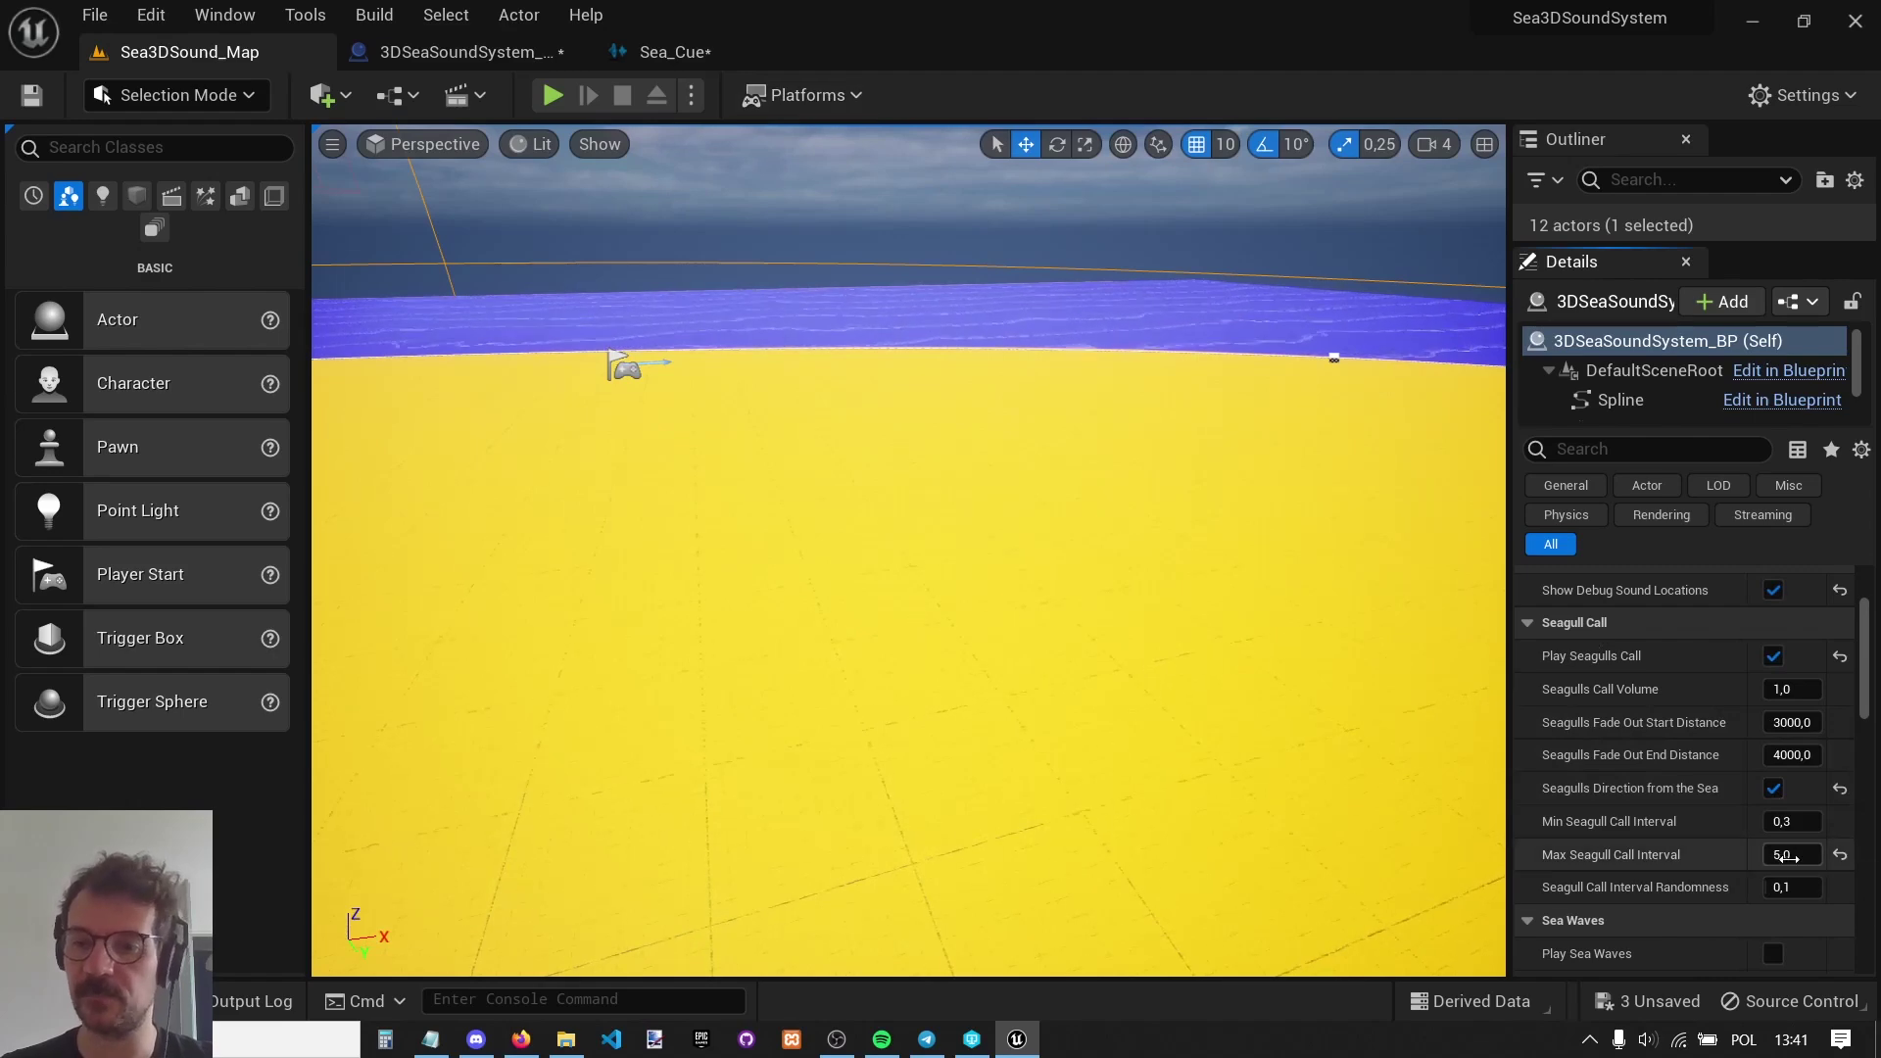
{"action": "type", "text": ",3"}
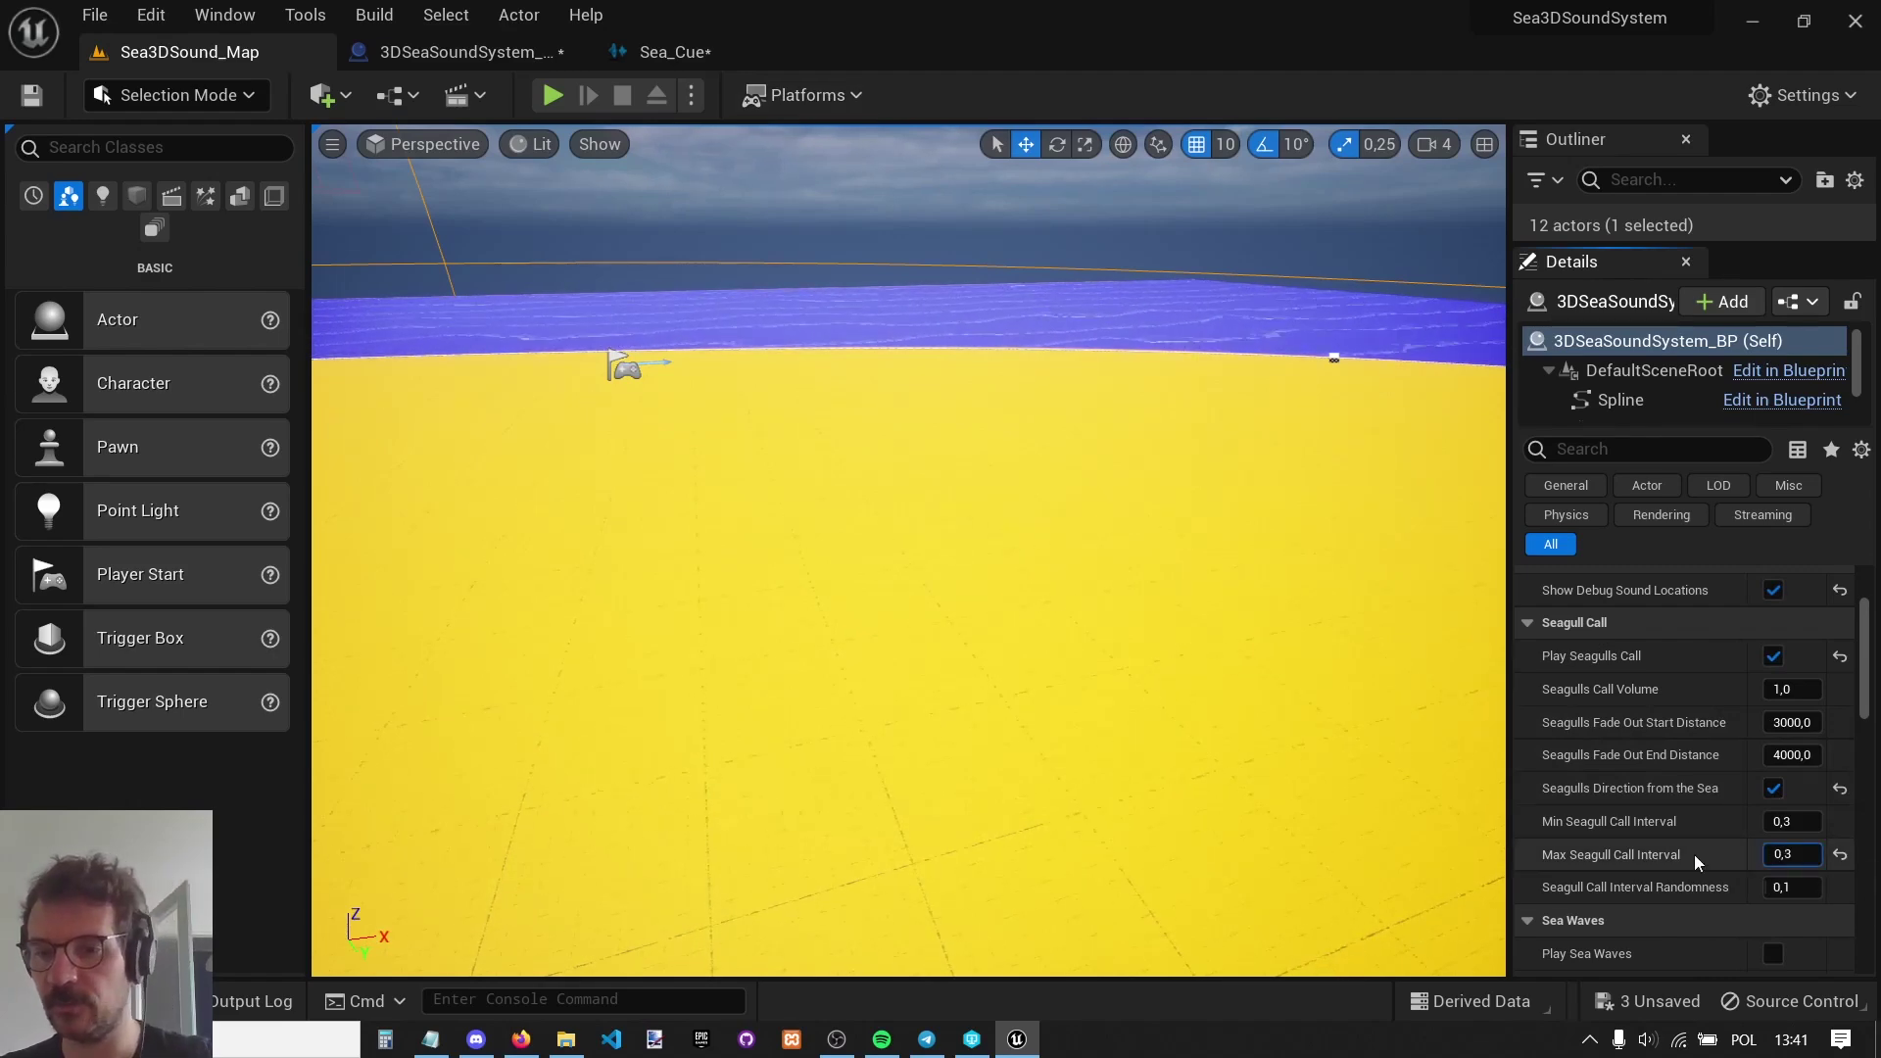
{"action": "key", "text": "Return"}
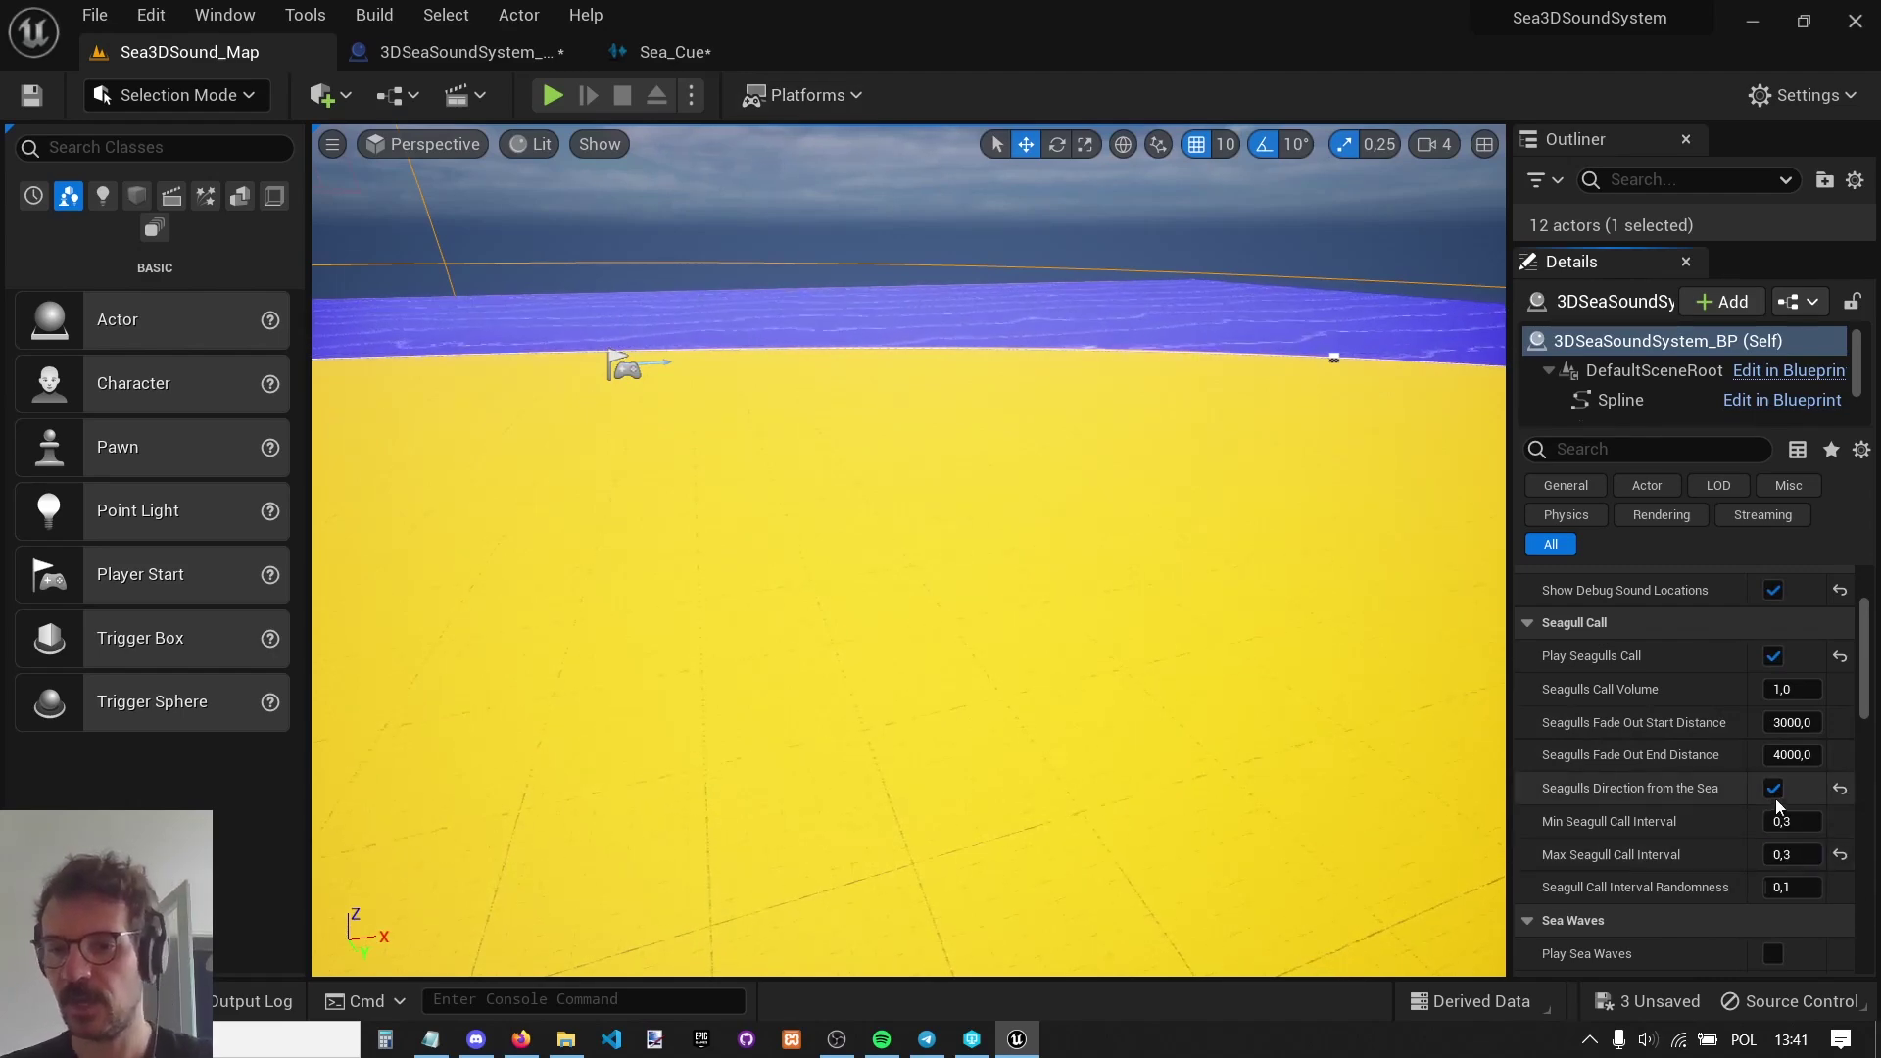
Play-test the seagull calls at the 0,3 interval, running the character along the shoreline to observe the call locations.
{"action": "left_click", "coordinate": [552, 95]}
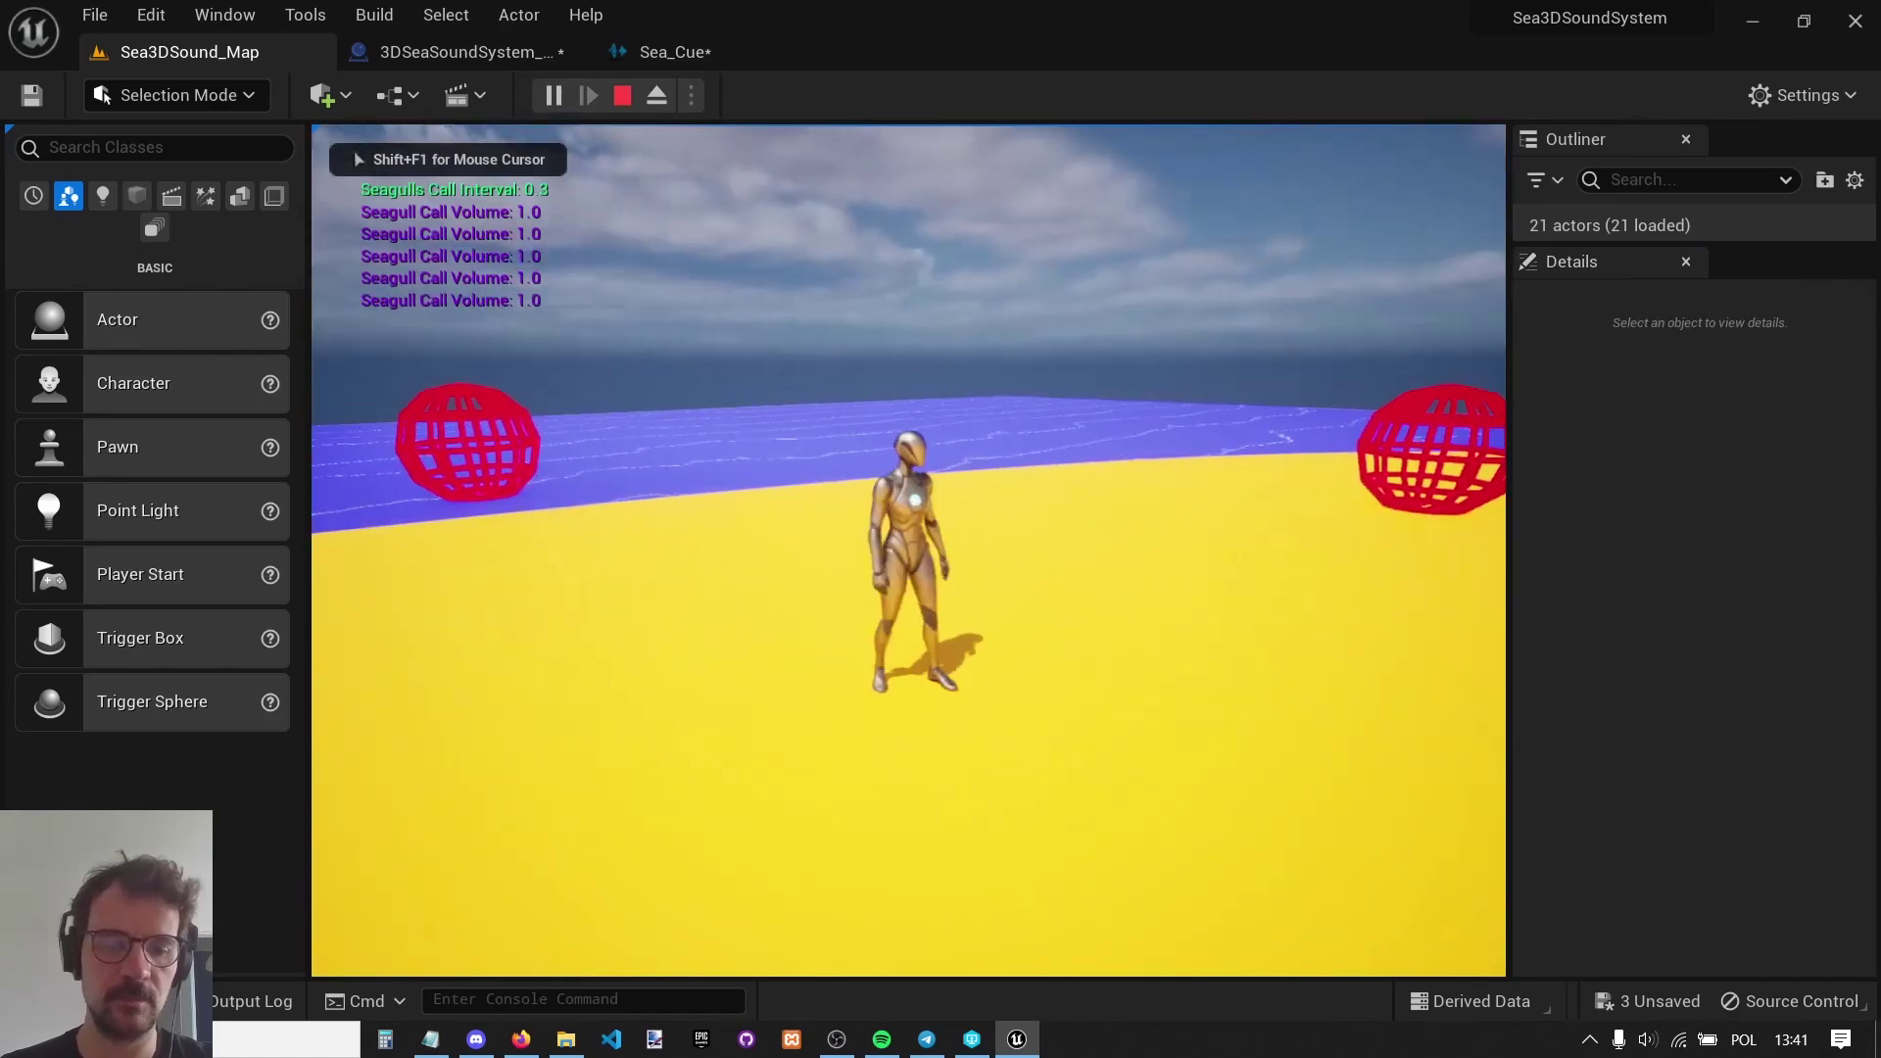
{"action": "key", "text": "w"}
{"action": "key", "text": "d"}
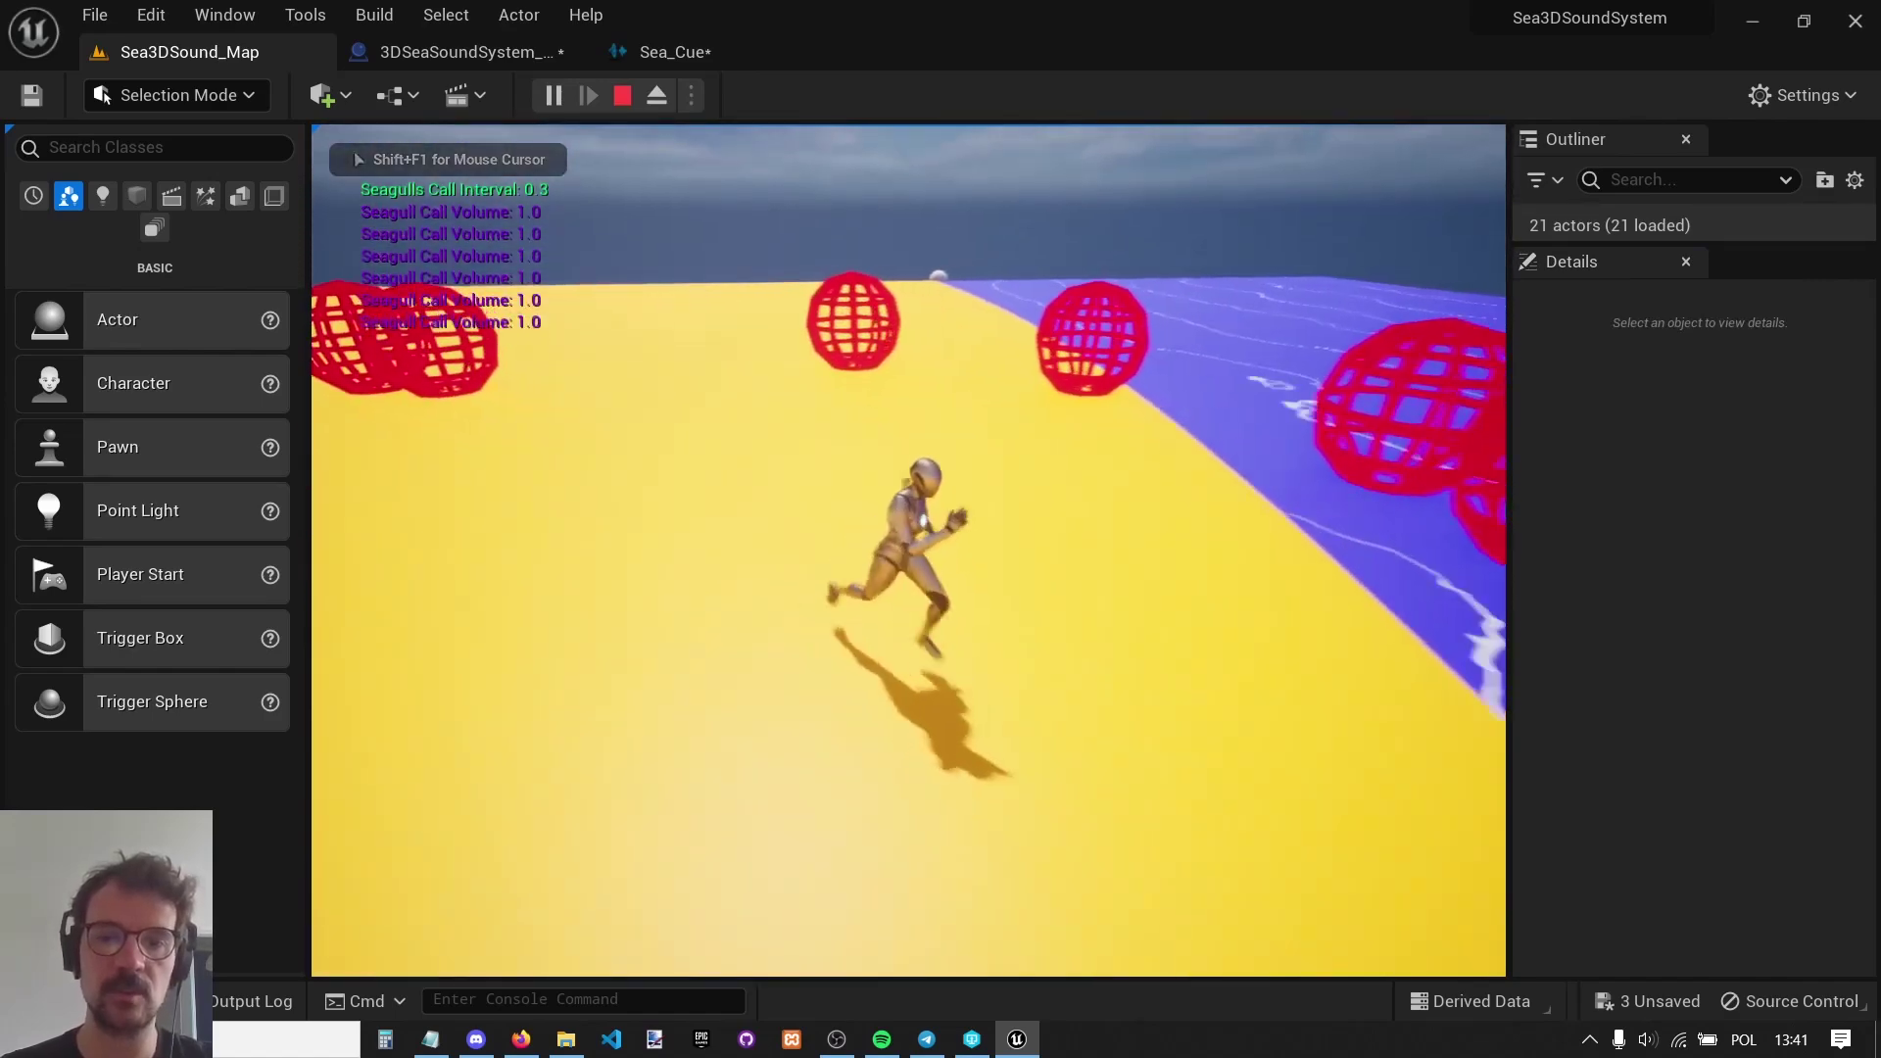
{"action": "key", "text": "s"}
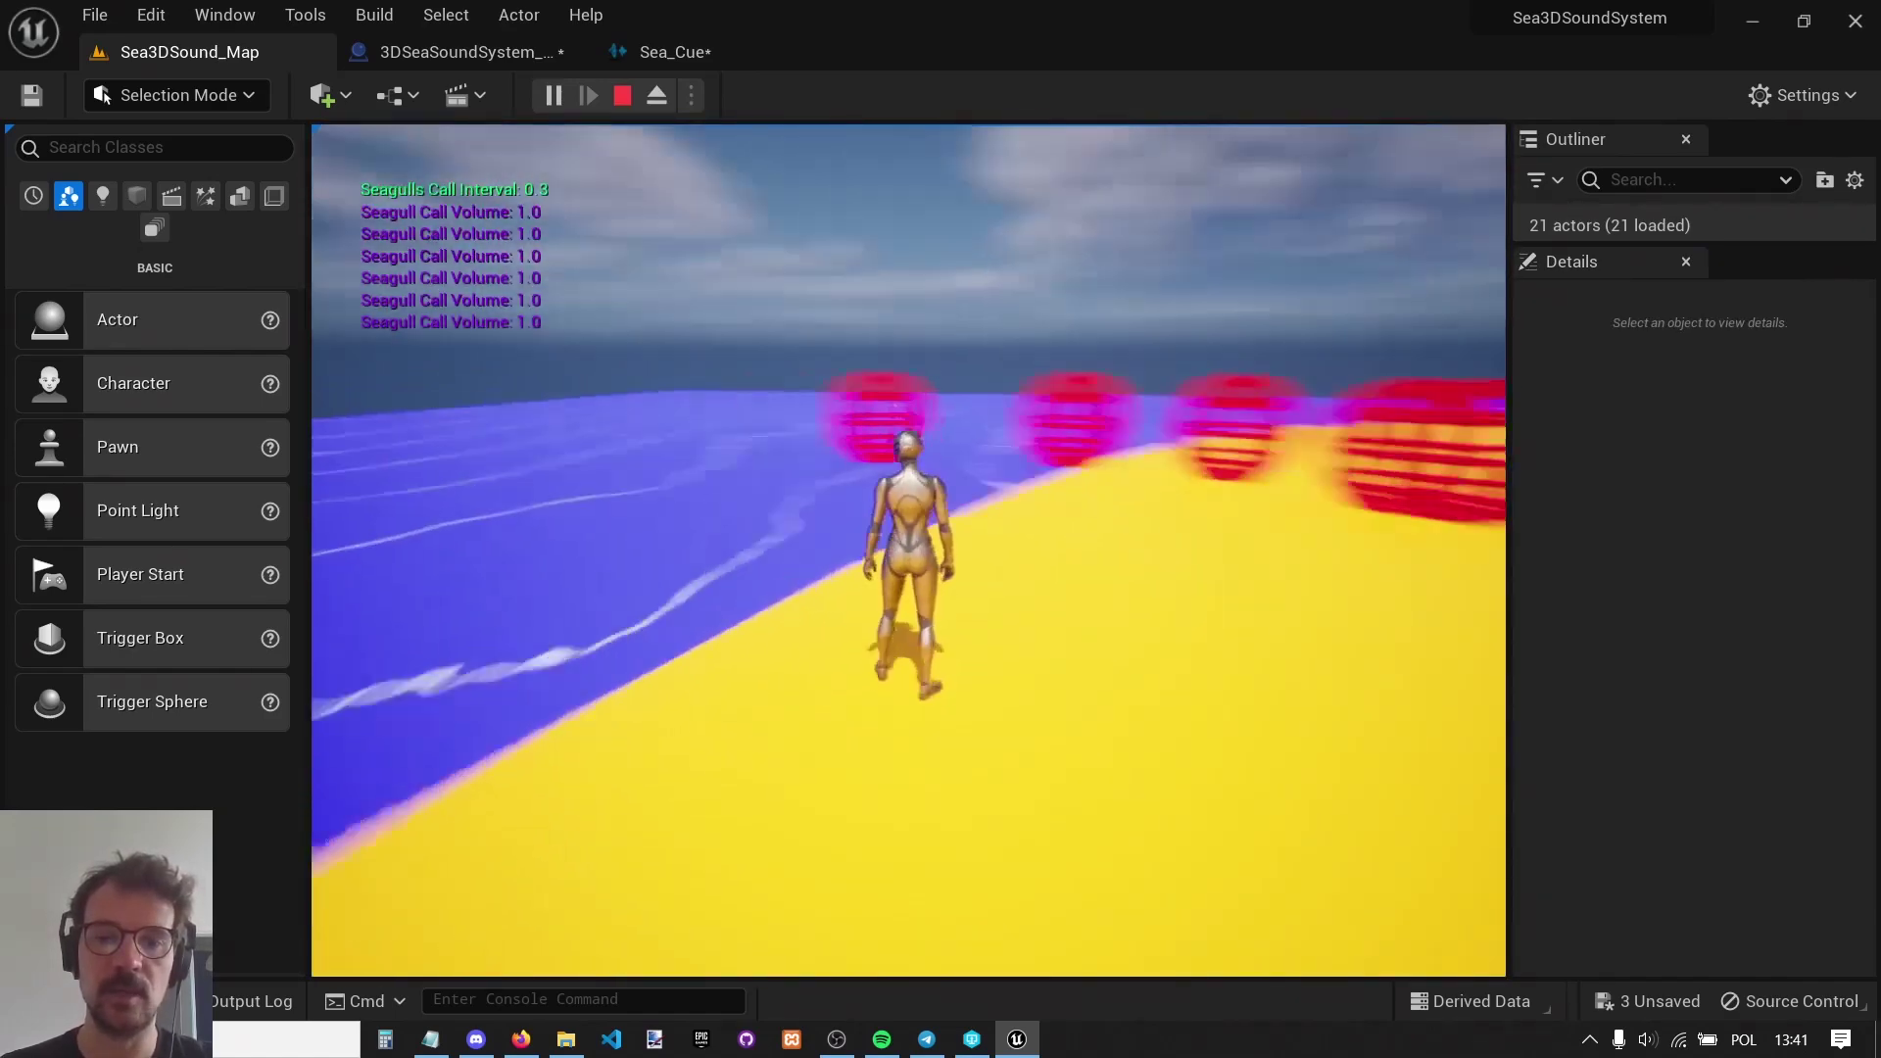
{"action": "key", "text": "w"}
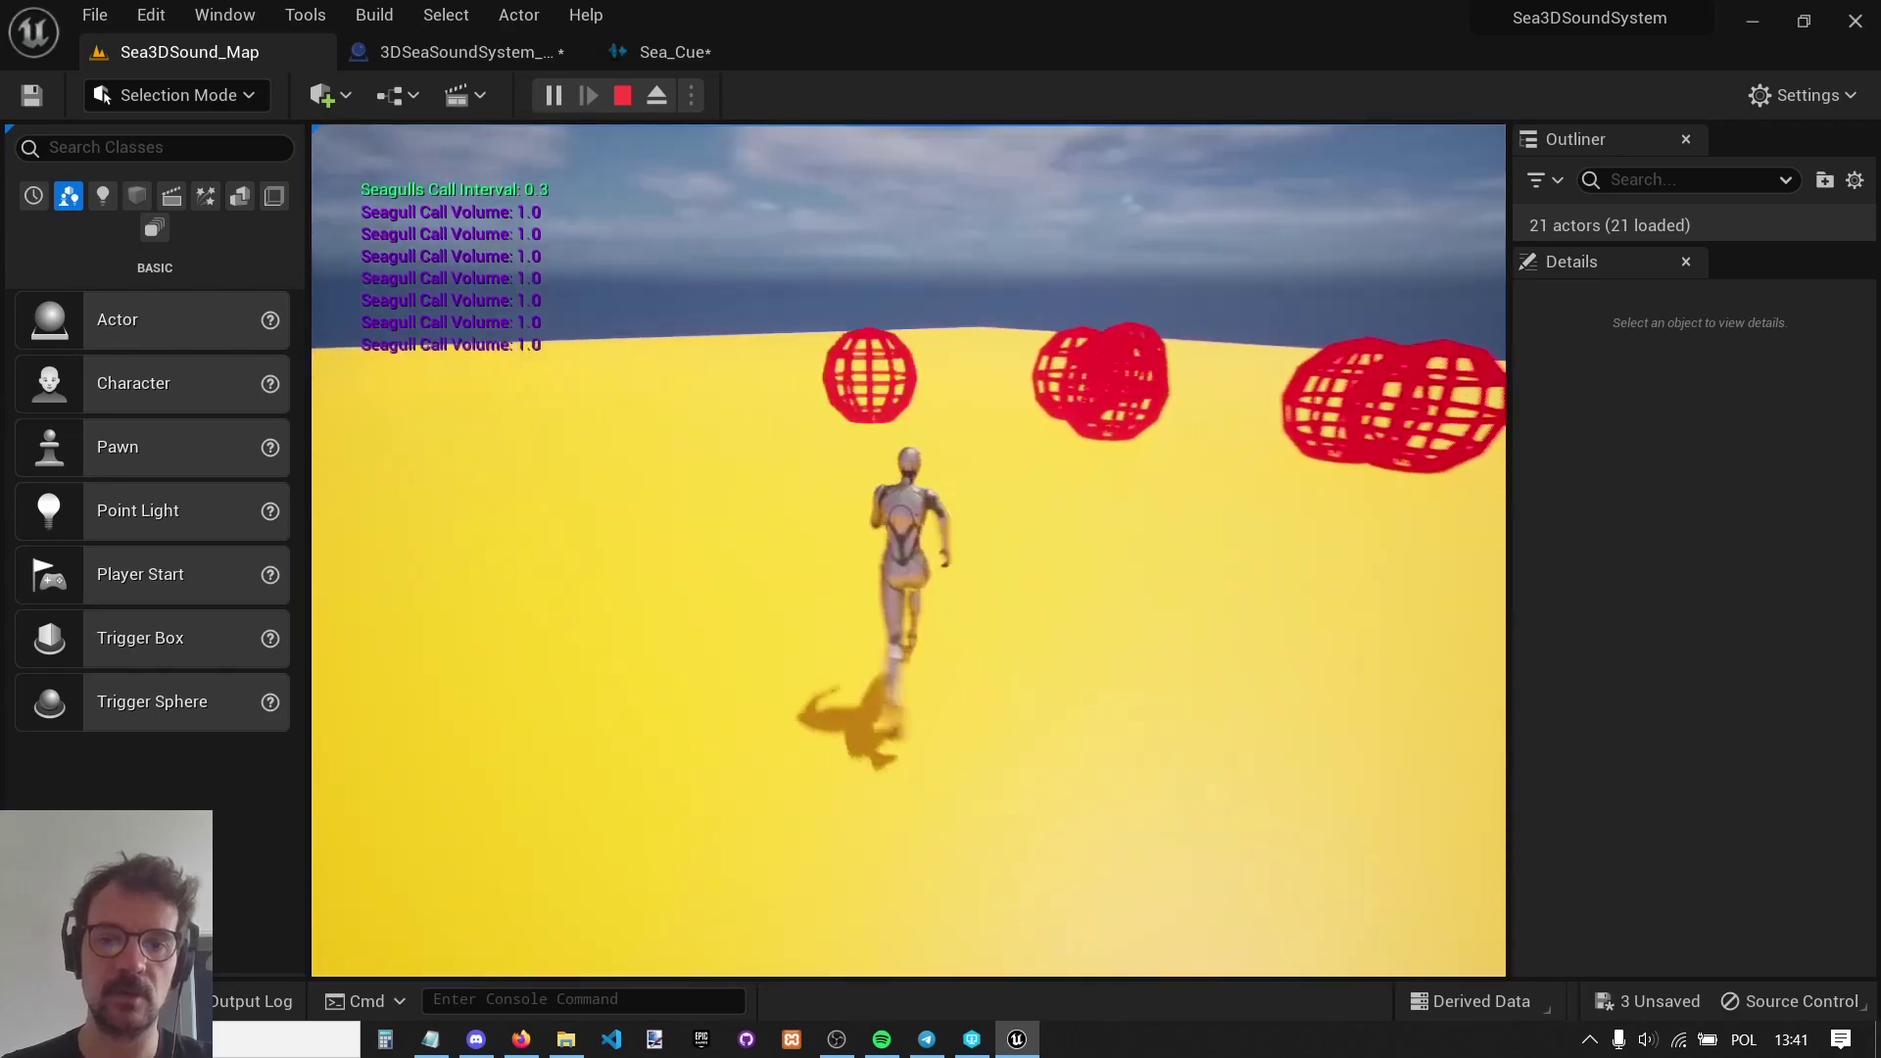
{"action": "key", "text": "a"}
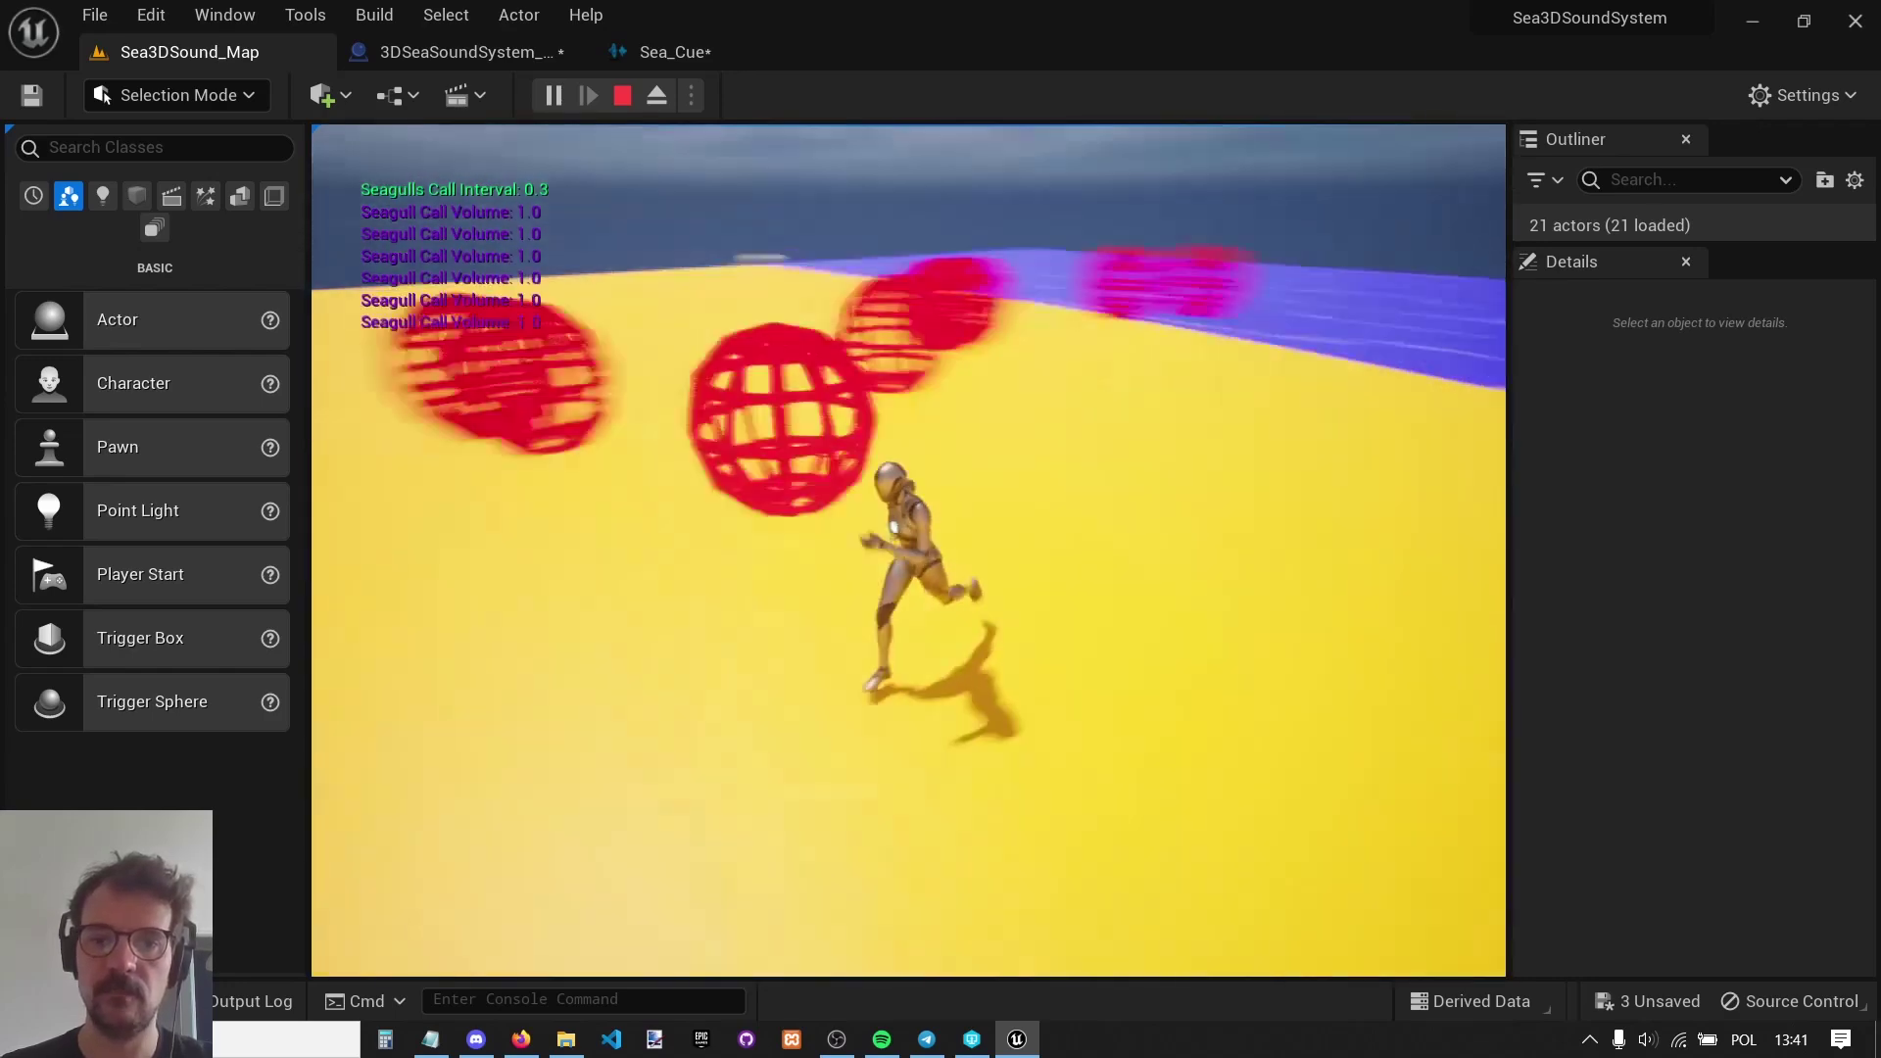
{"action": "key", "text": "s"}
{"action": "key", "text": "a"}
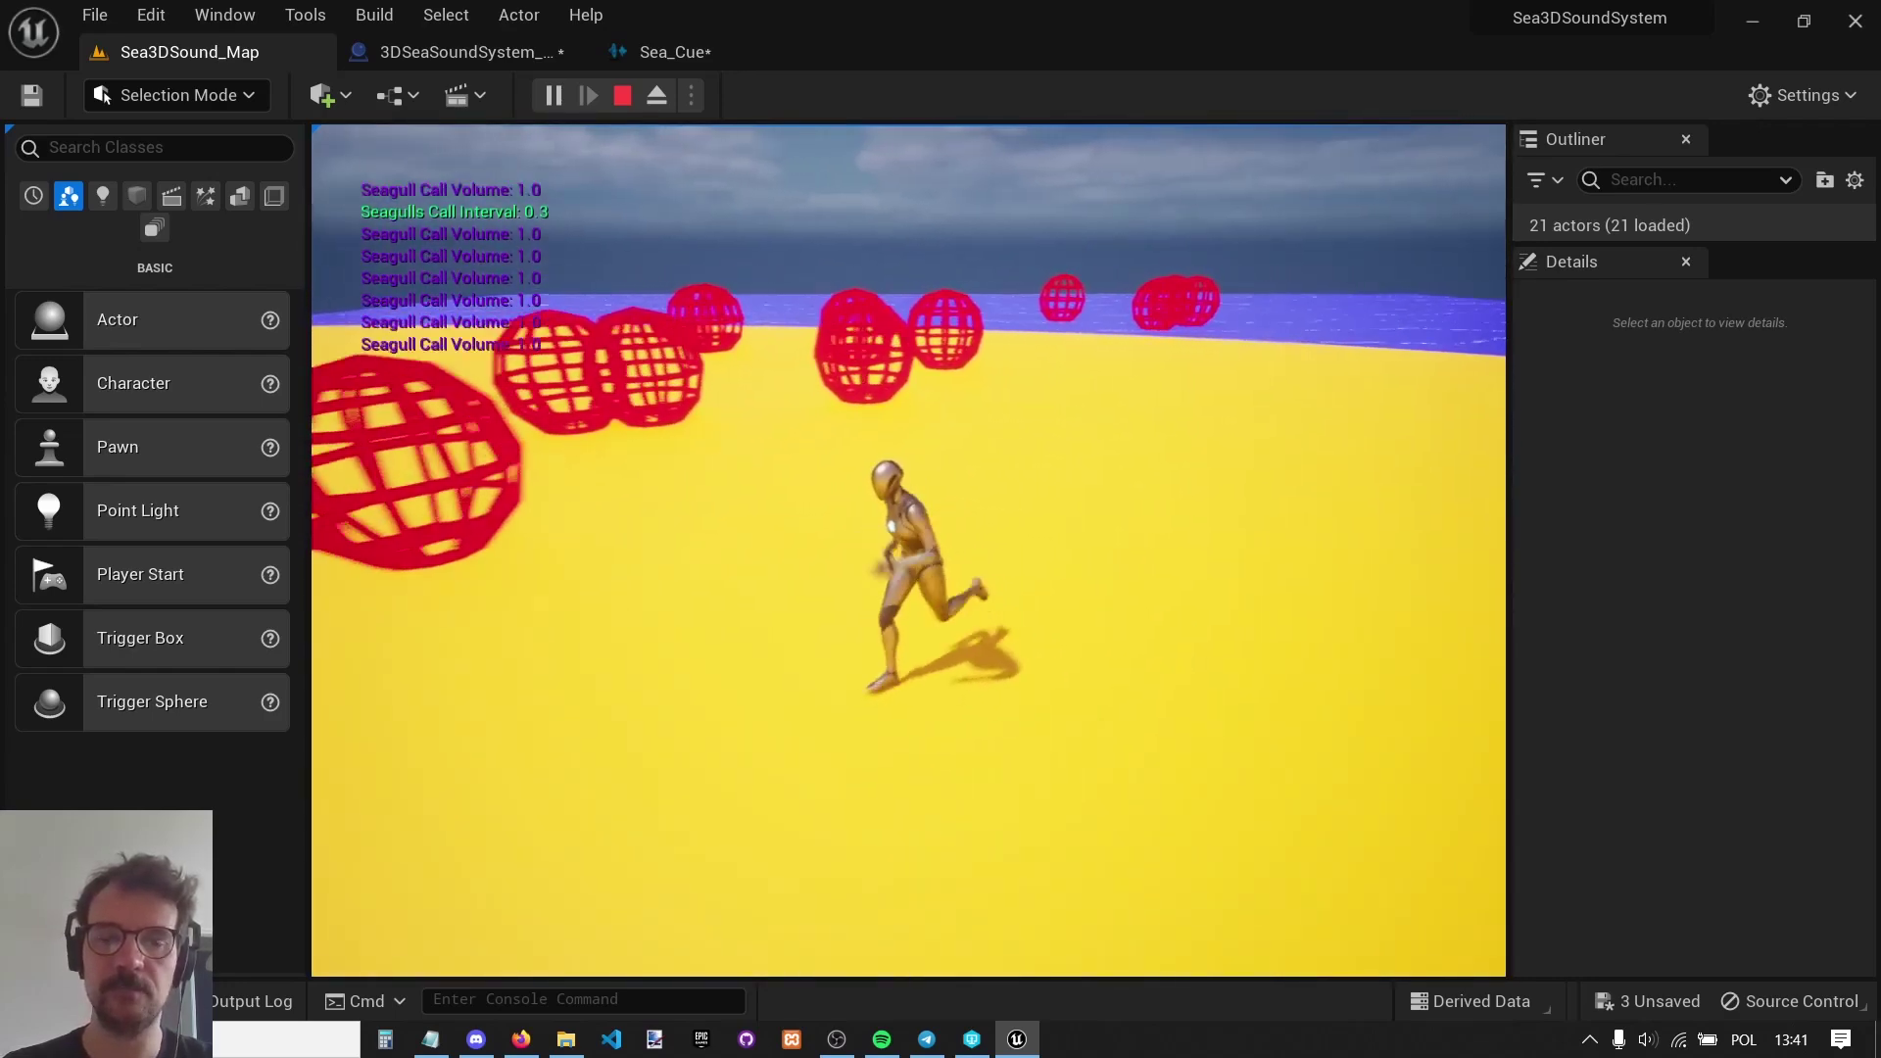
Run the character inland away from the sea and back to check the seagull call volume fade-out, and stop the session.
{"action": "key", "text": "s"}
{"action": "key", "text": "s"}
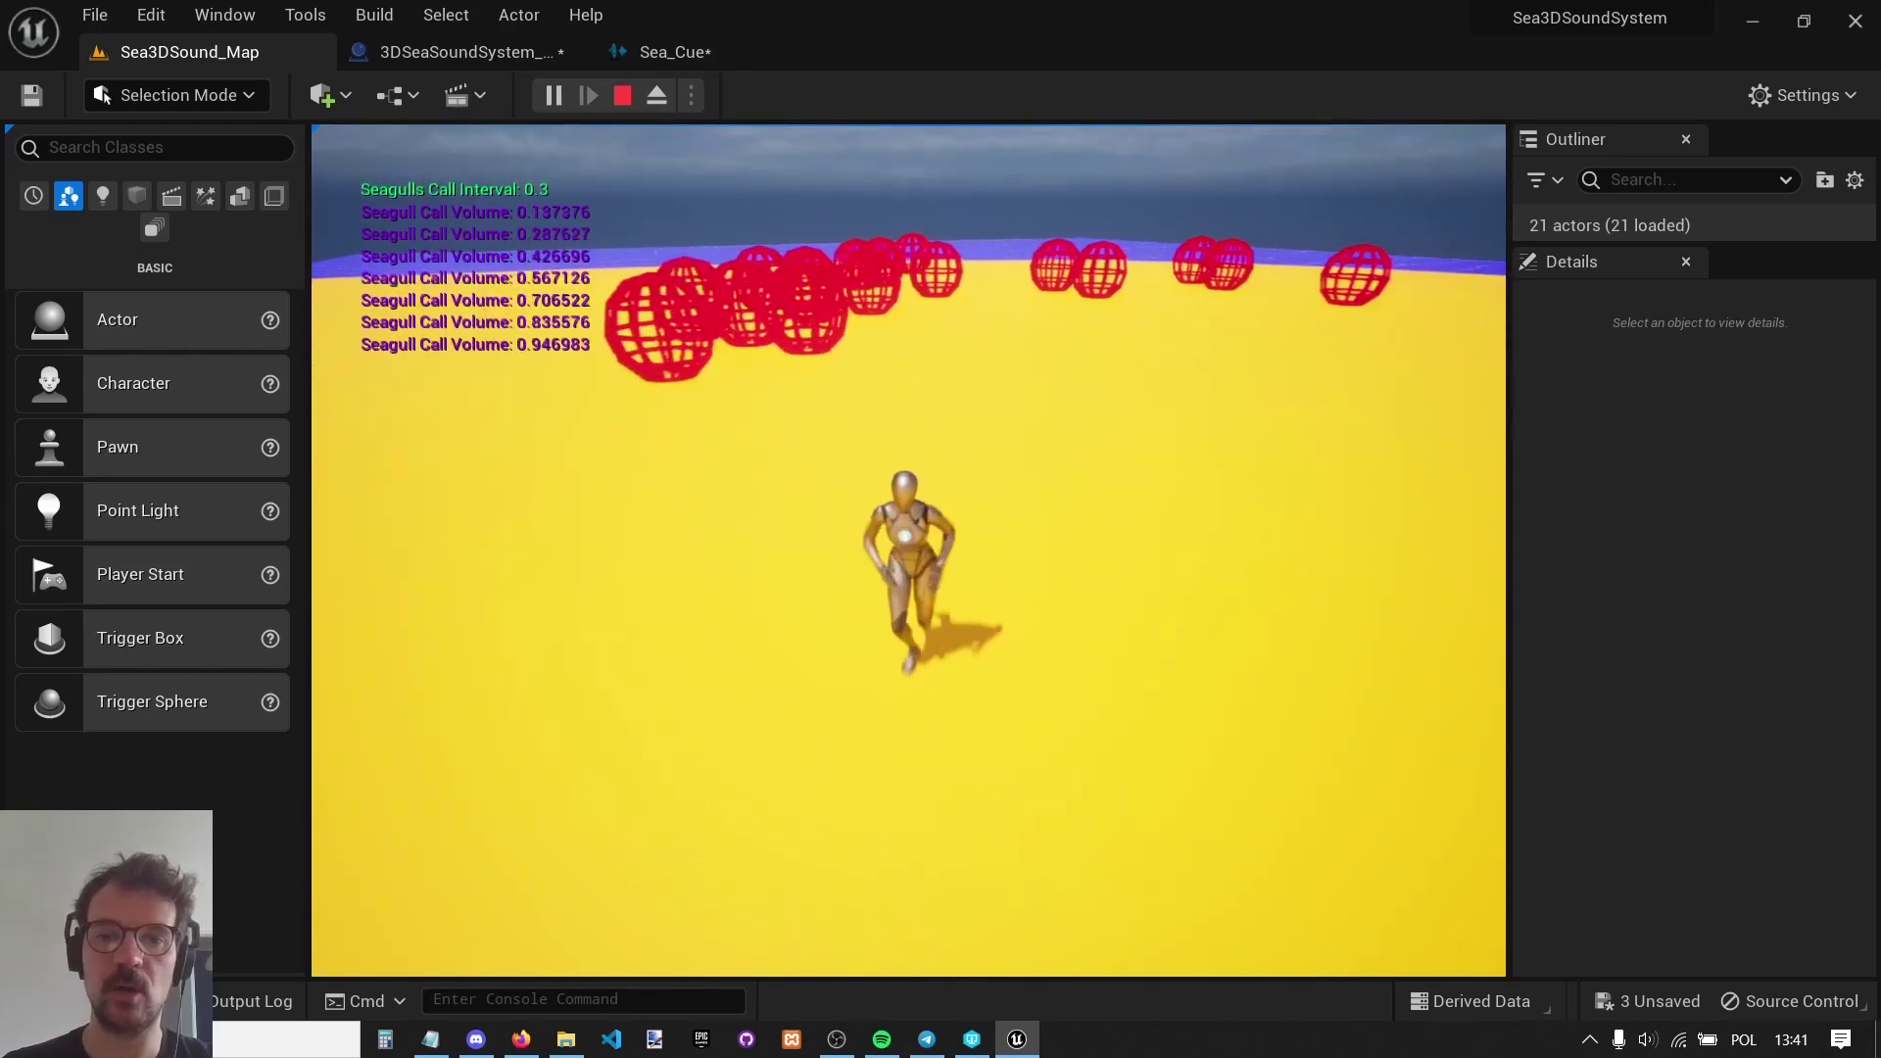
{"action": "key", "text": "d"}
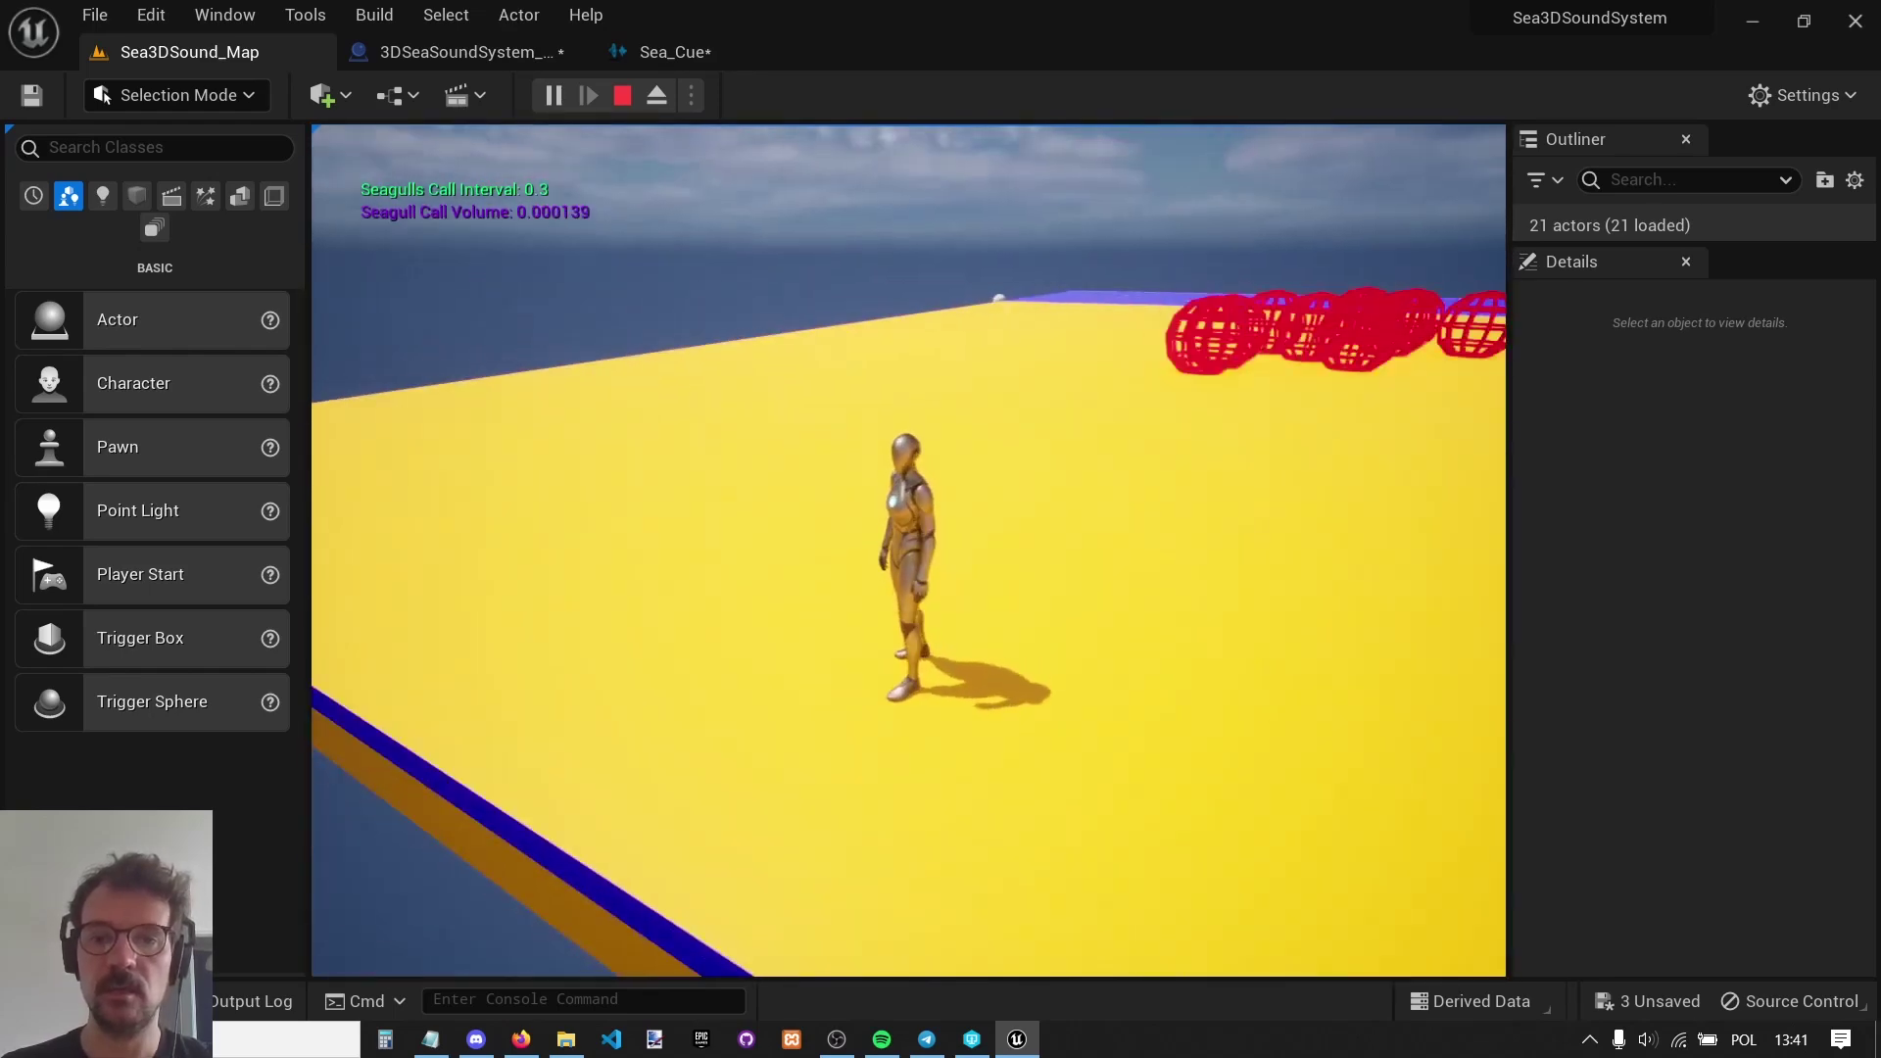
{"action": "key", "text": "a"}
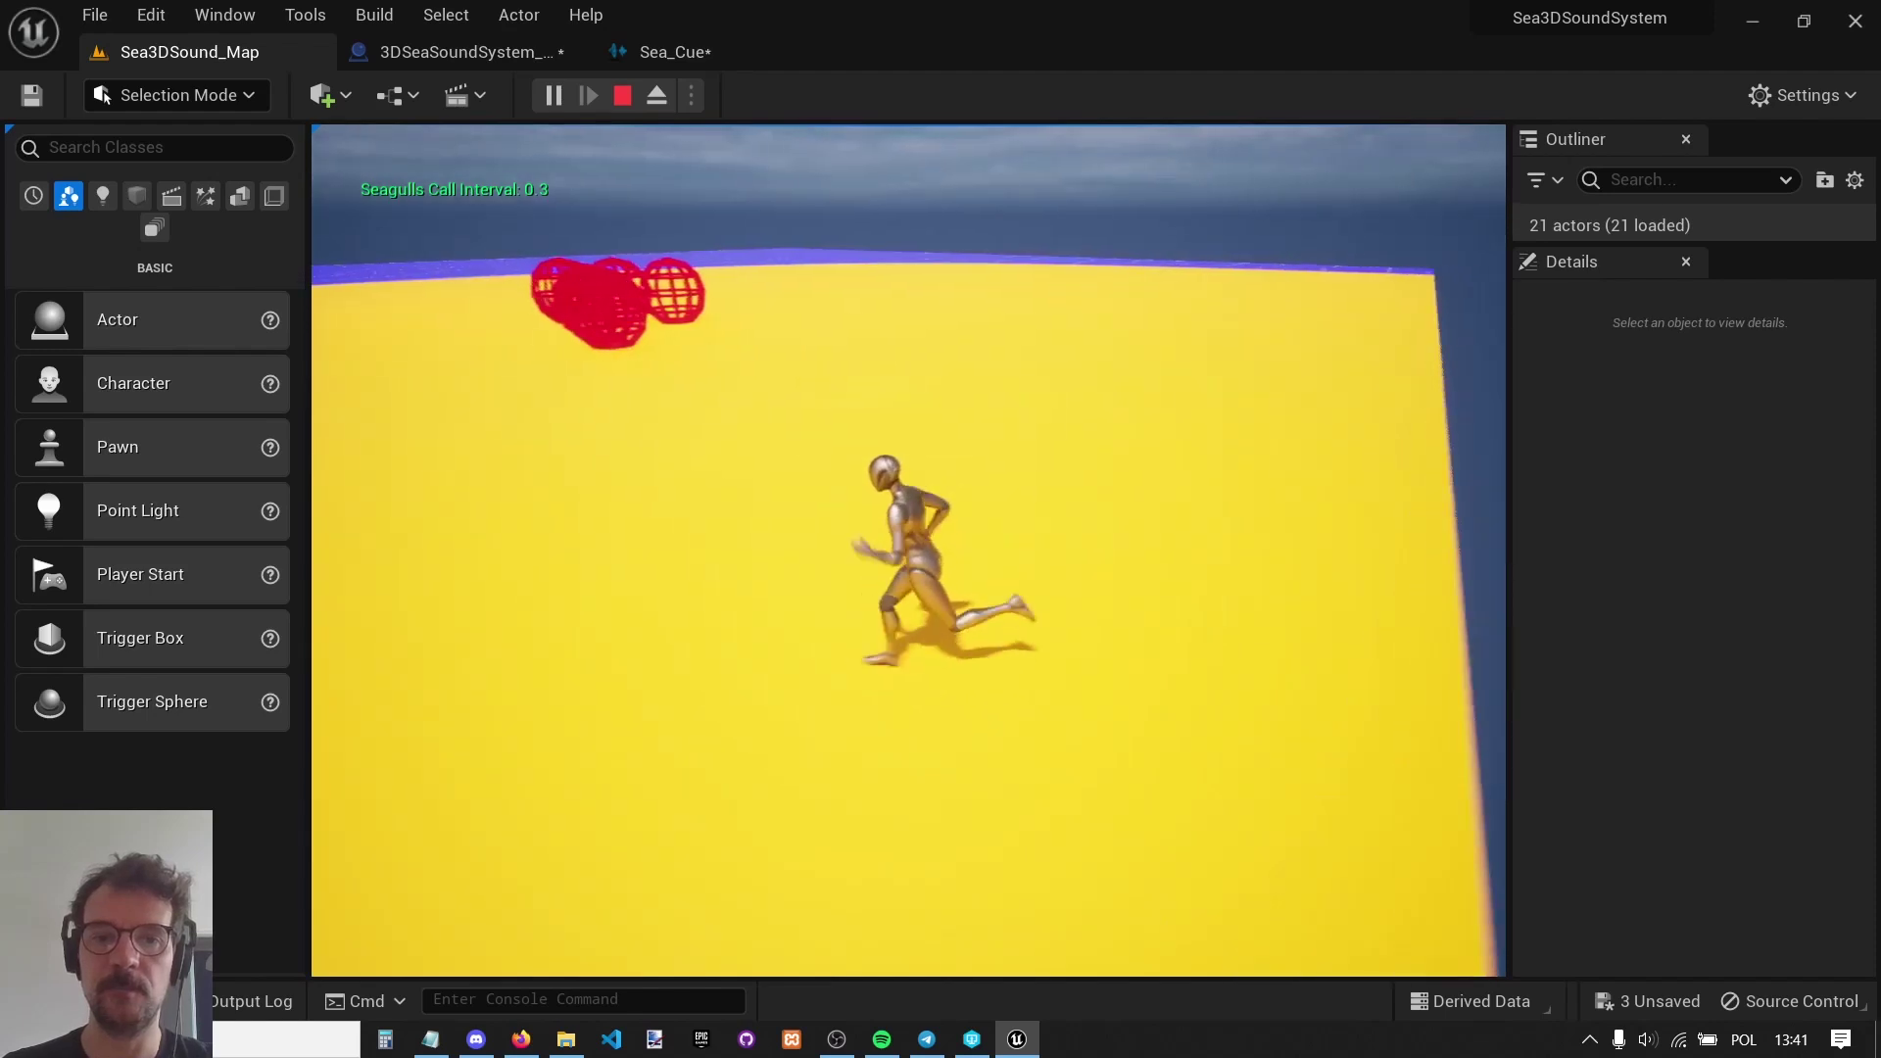
{"action": "key", "text": "w"}
{"action": "key", "text": "w"}
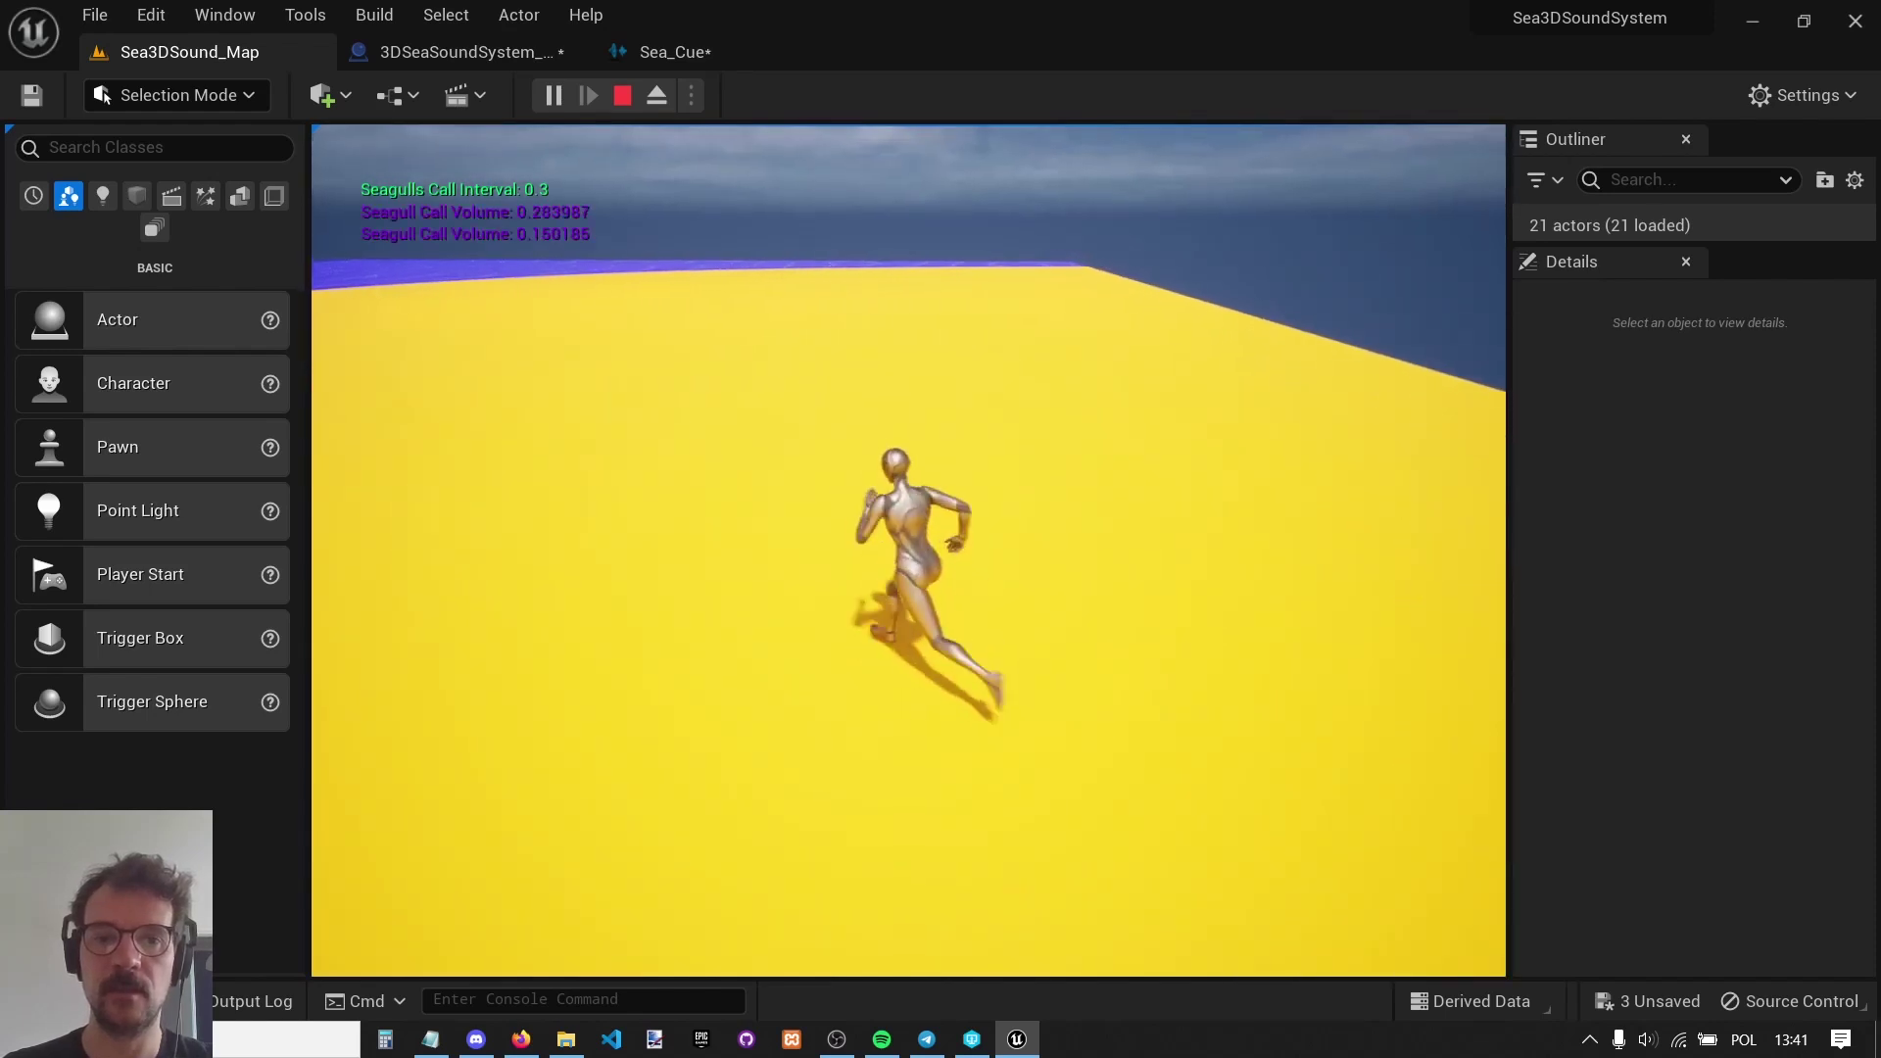
{"action": "key", "text": "d"}
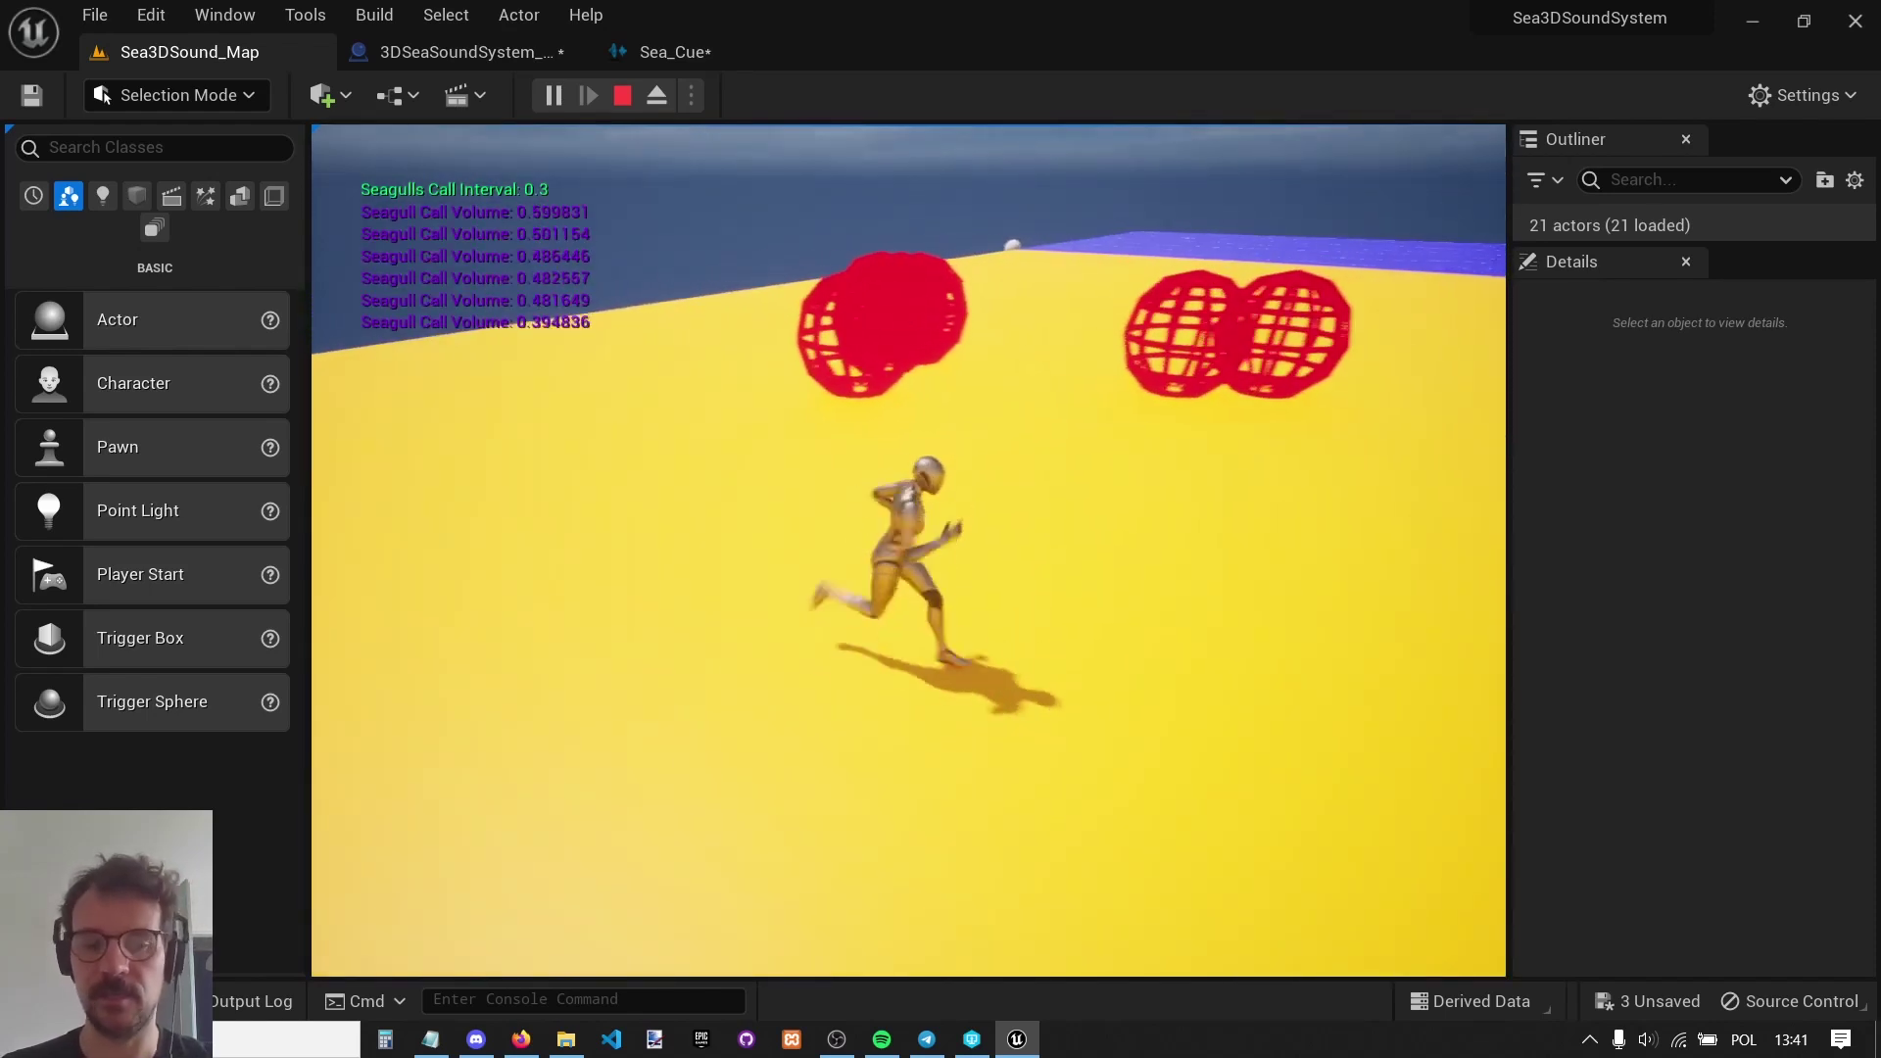
{"action": "key", "text": "s"}
{"action": "key", "text": "Escape"}
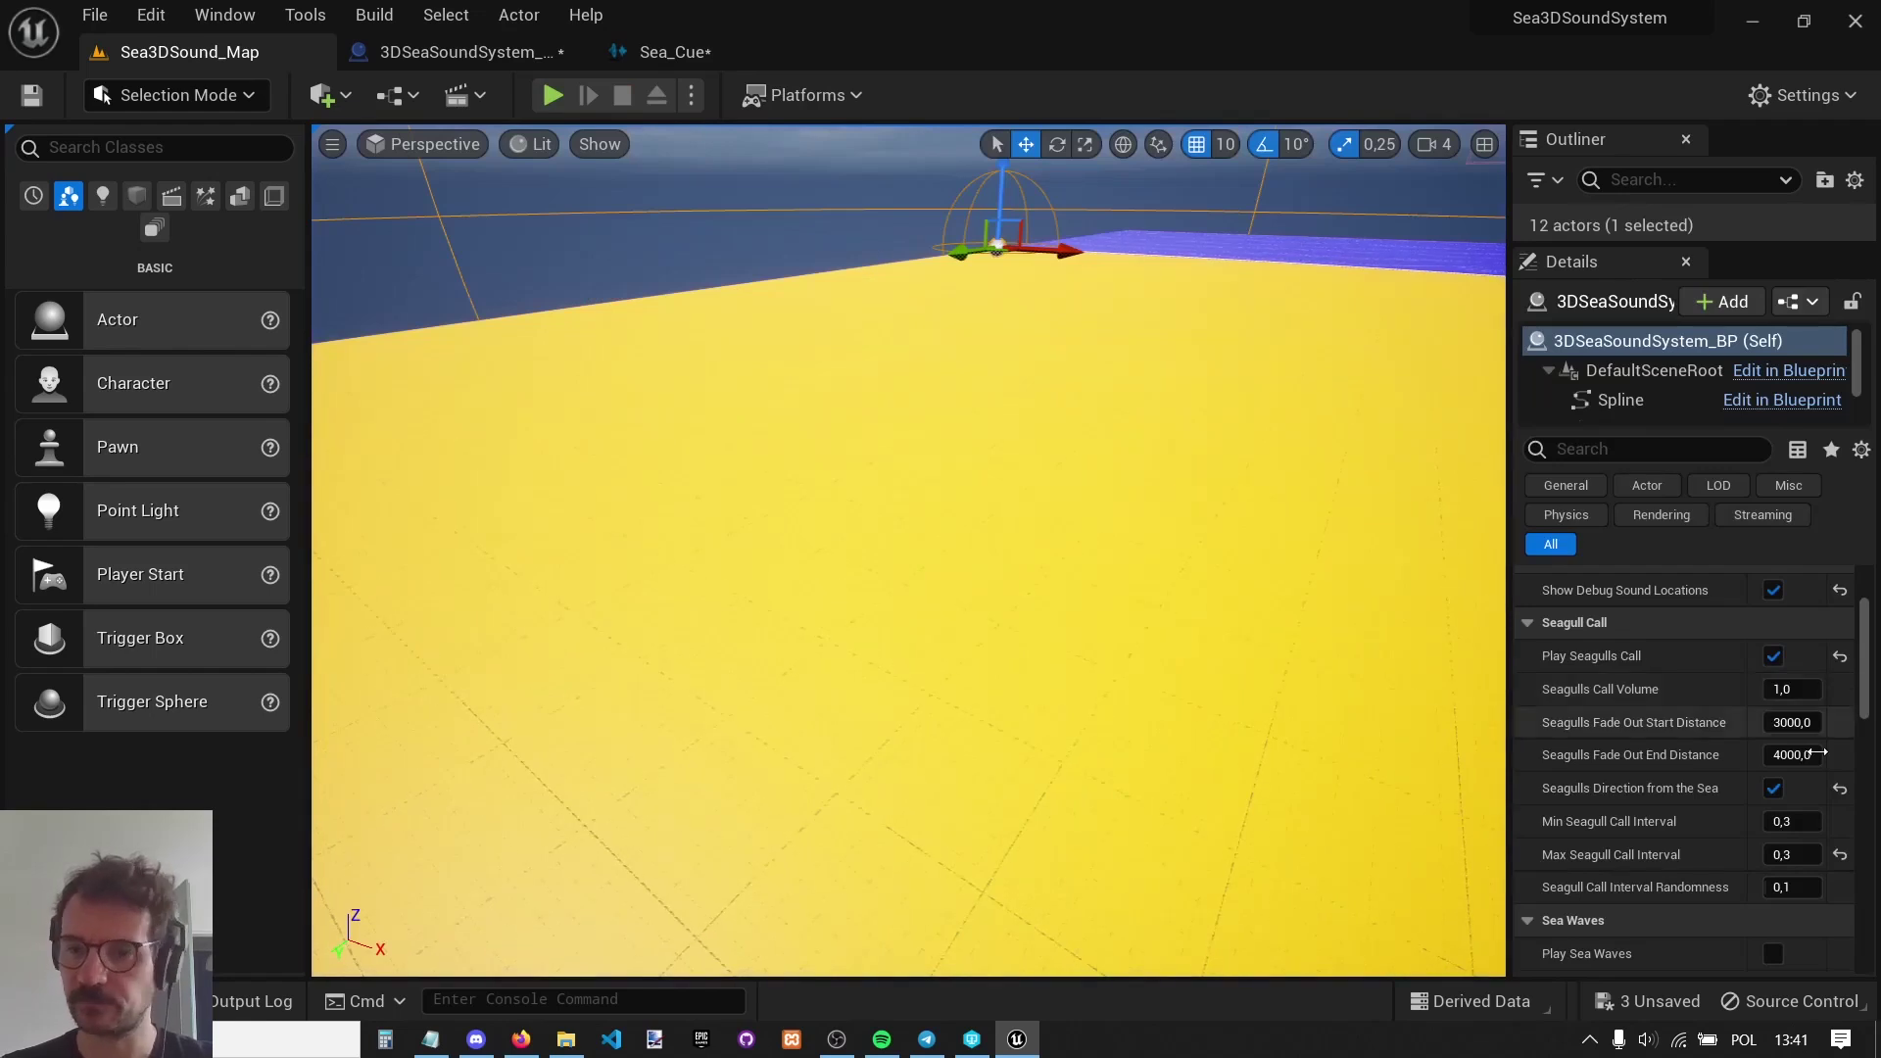
Enable Play Footsteps and disable Play Seagulls Call on the sea sound system actor.
{"action": "left_click_drag", "start_coordinate": [1511, 720], "coordinate": [1381, 717]}
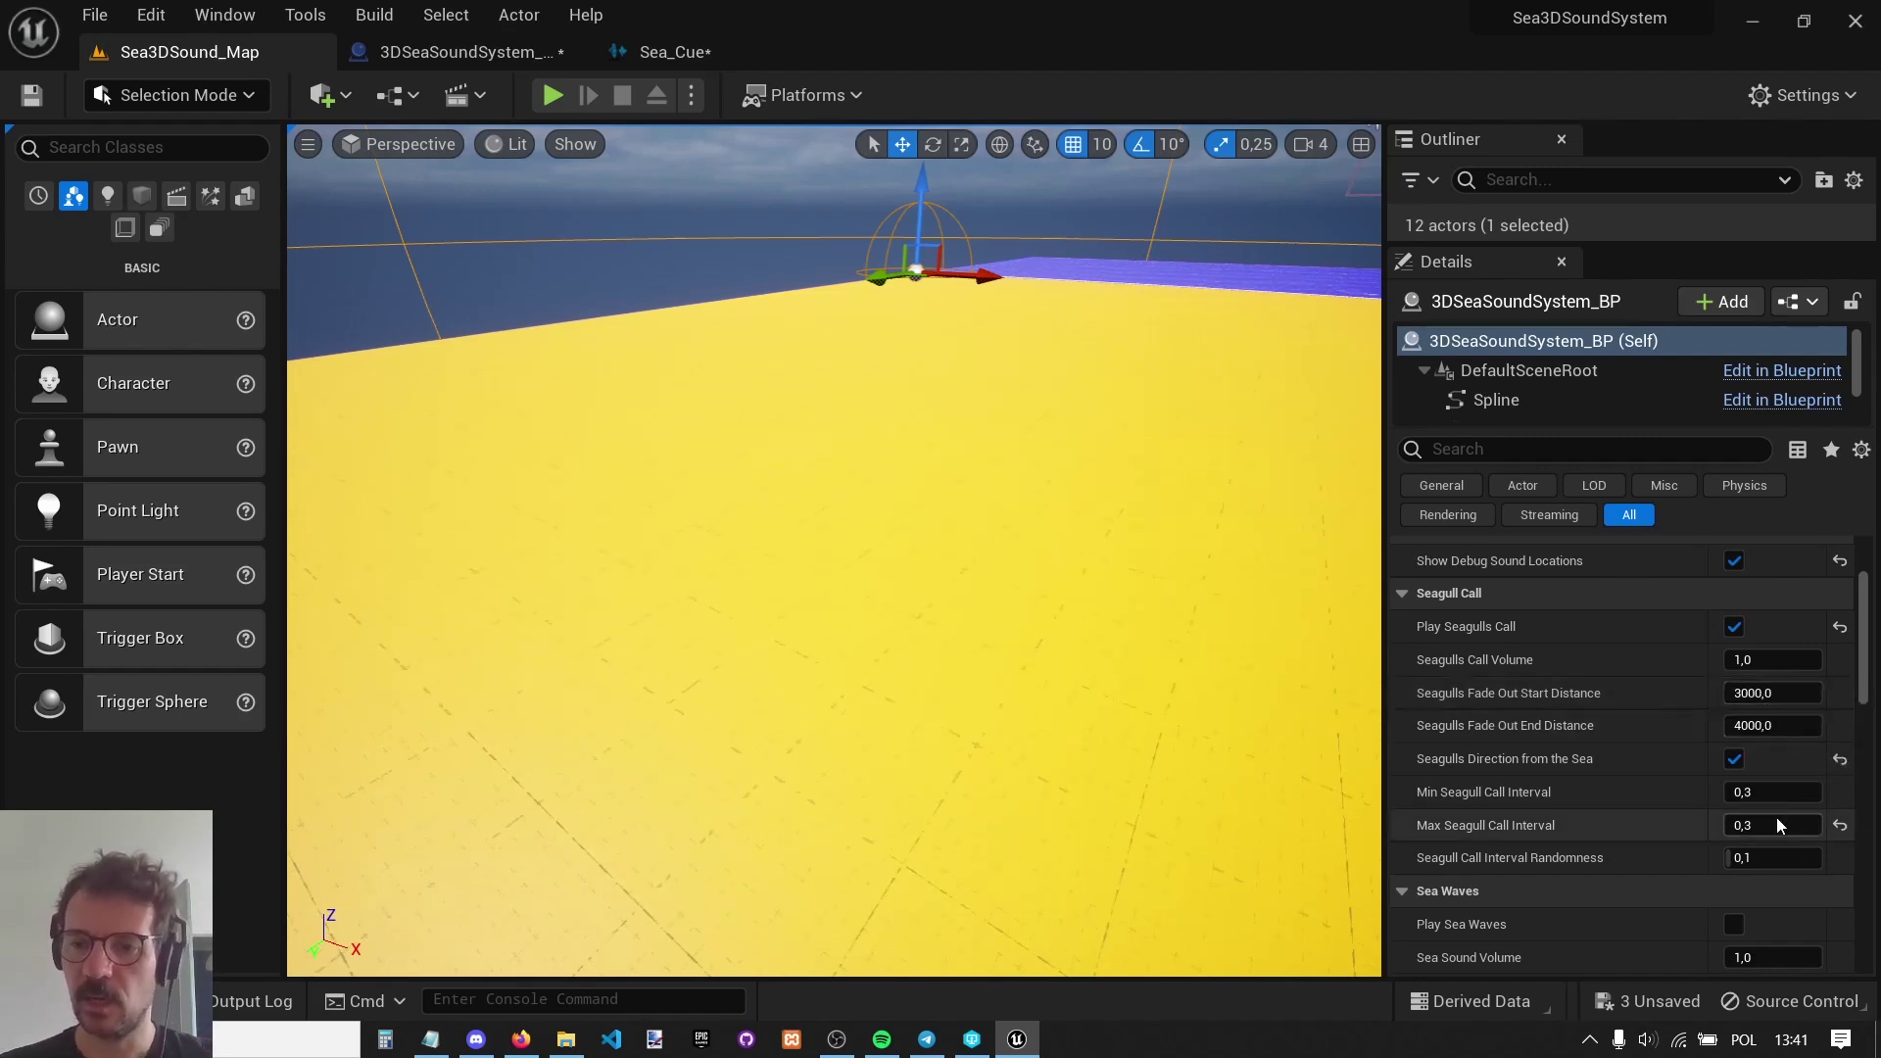
{"action": "scroll", "coordinate": [1777, 817], "scroll_direction": "up", "scroll_amount": 1}
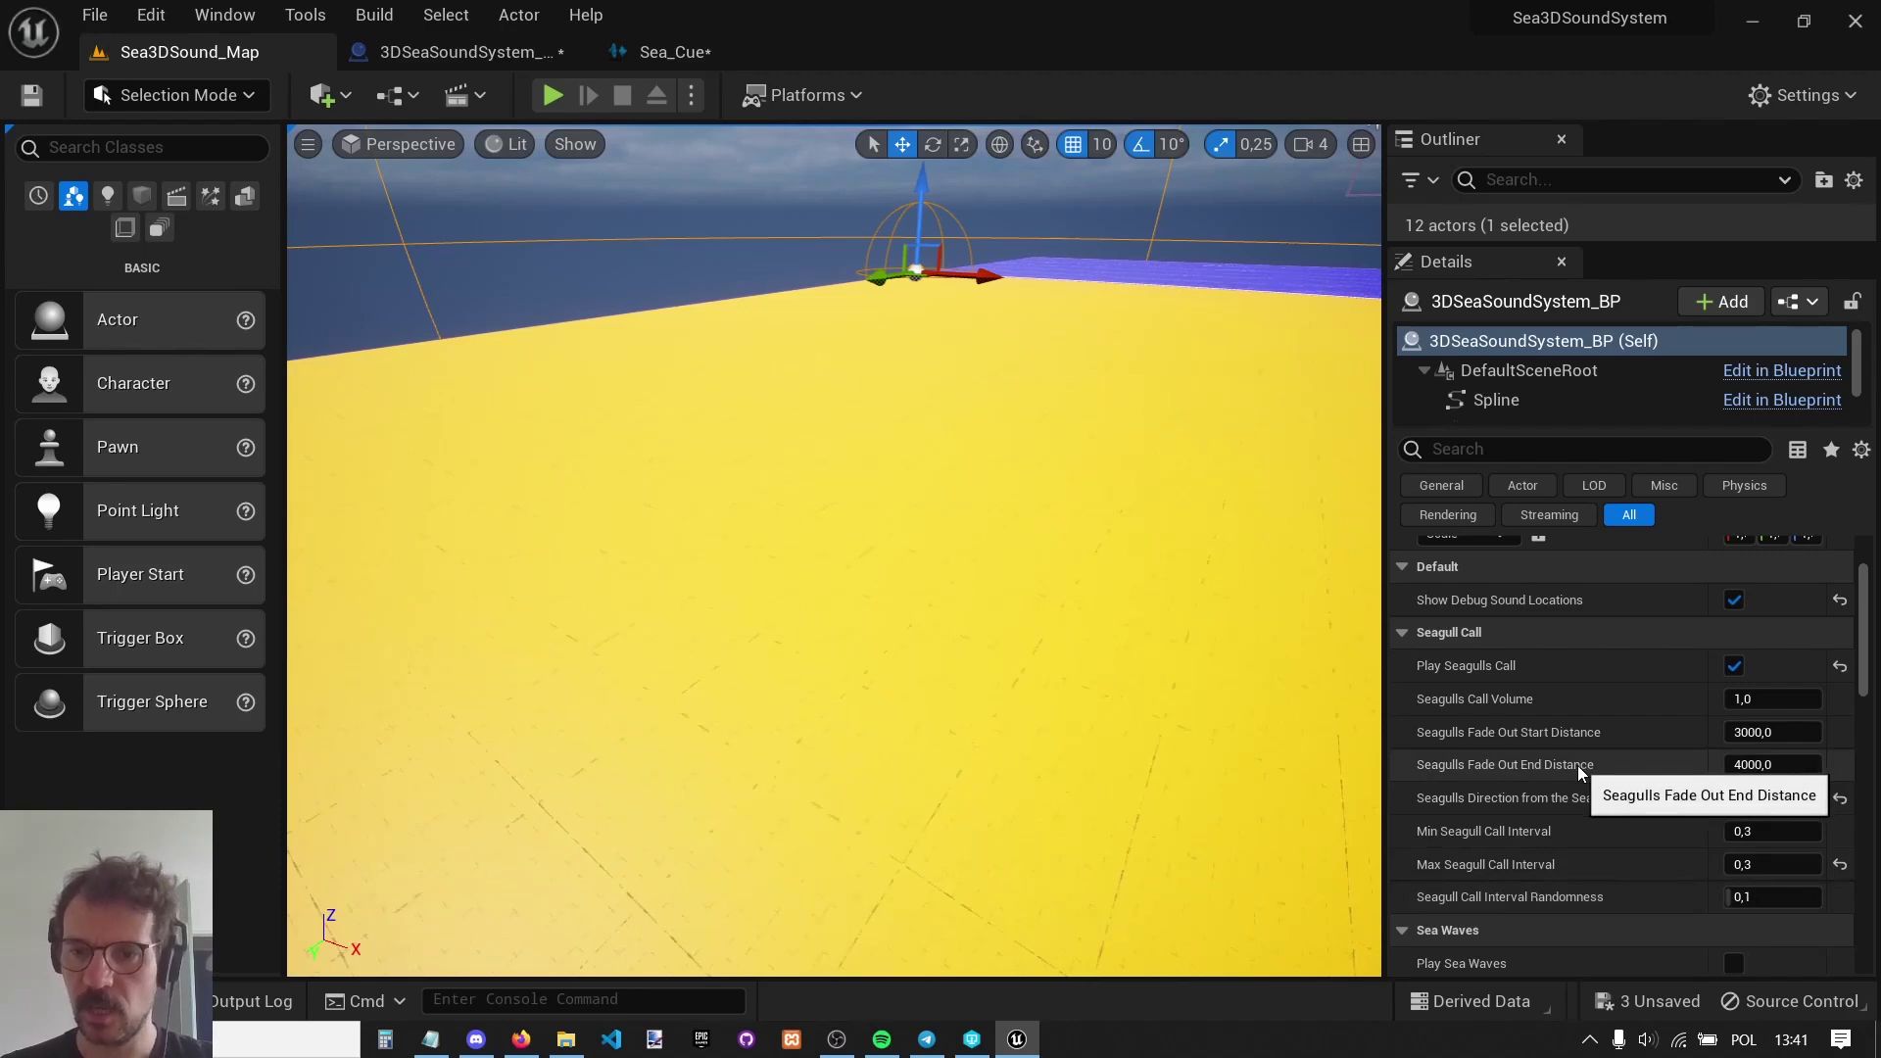
{"action": "scroll", "coordinate": [1577, 766], "scroll_direction": "down", "scroll_amount": 5}
{"action": "scroll", "coordinate": [1577, 766], "scroll_direction": "up", "scroll_amount": 4}
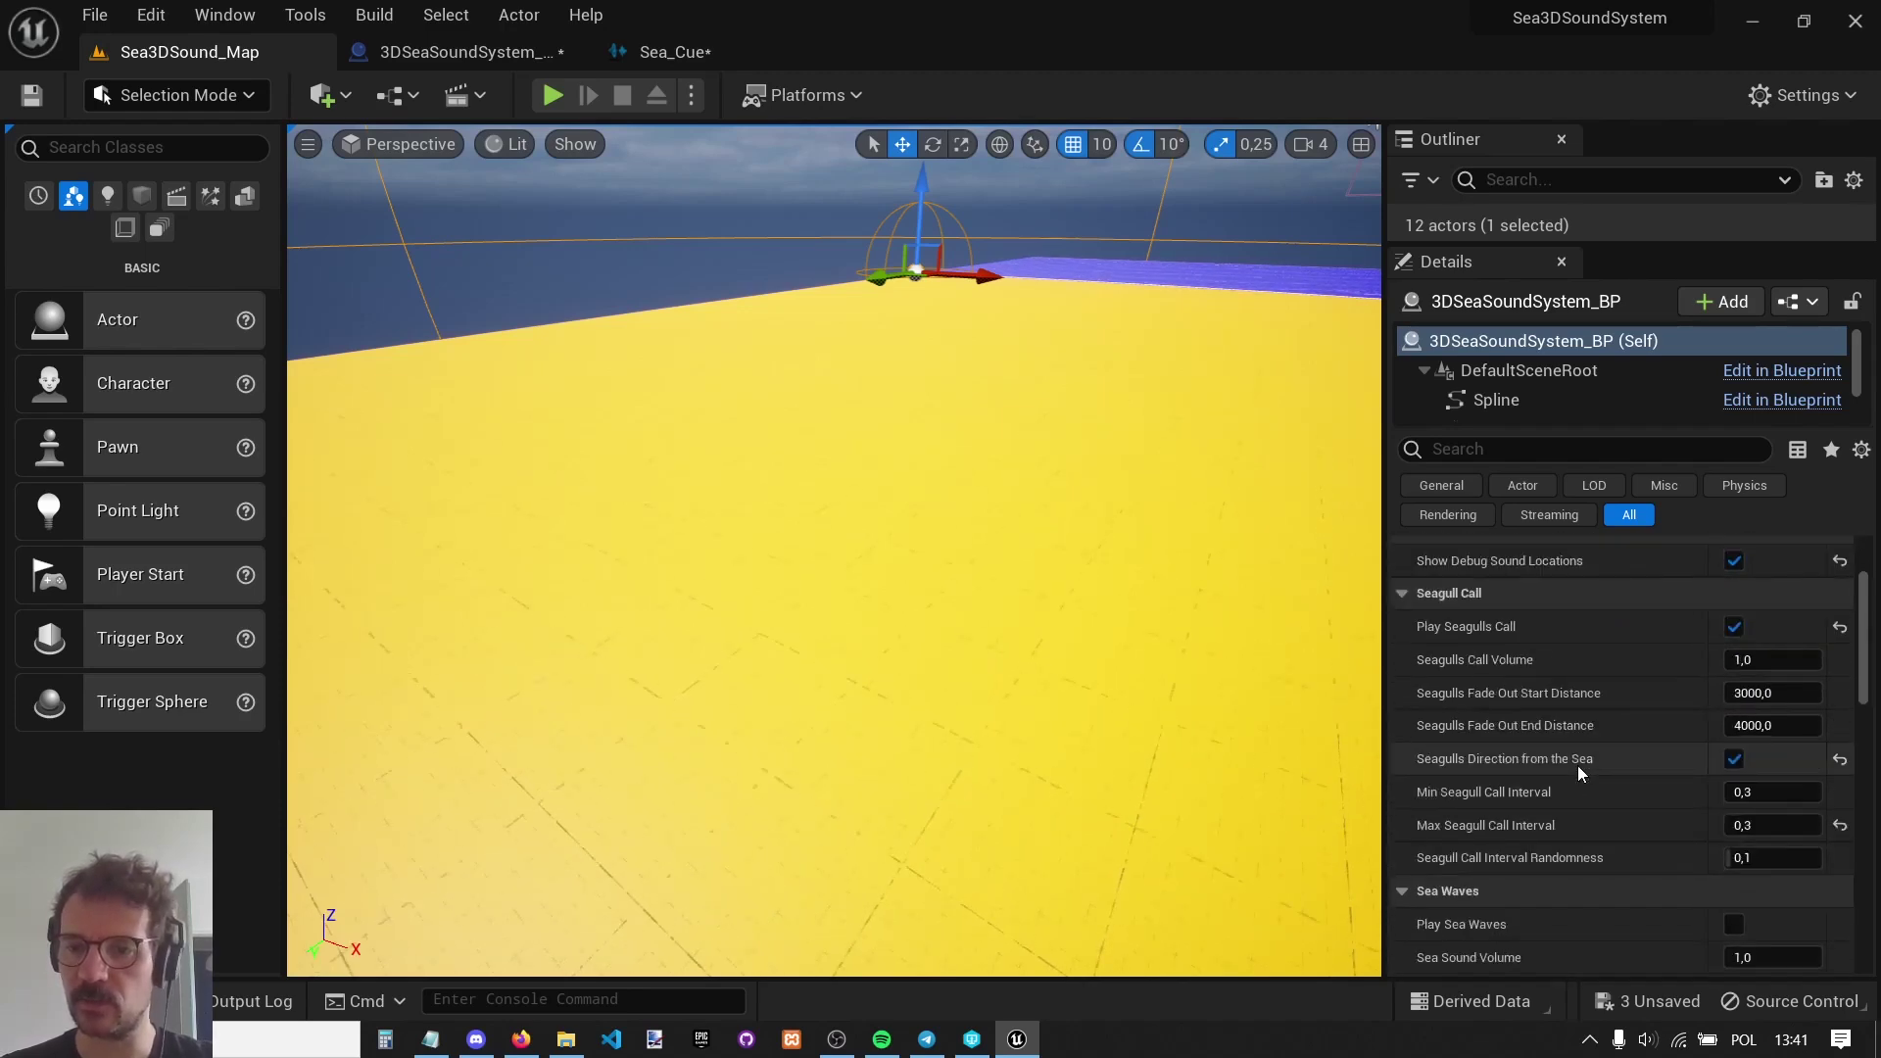
{"action": "scroll", "coordinate": [1577, 766], "scroll_direction": "up", "scroll_amount": 4}
{"action": "scroll", "coordinate": [1602, 748], "scroll_direction": "down", "scroll_amount": 6}
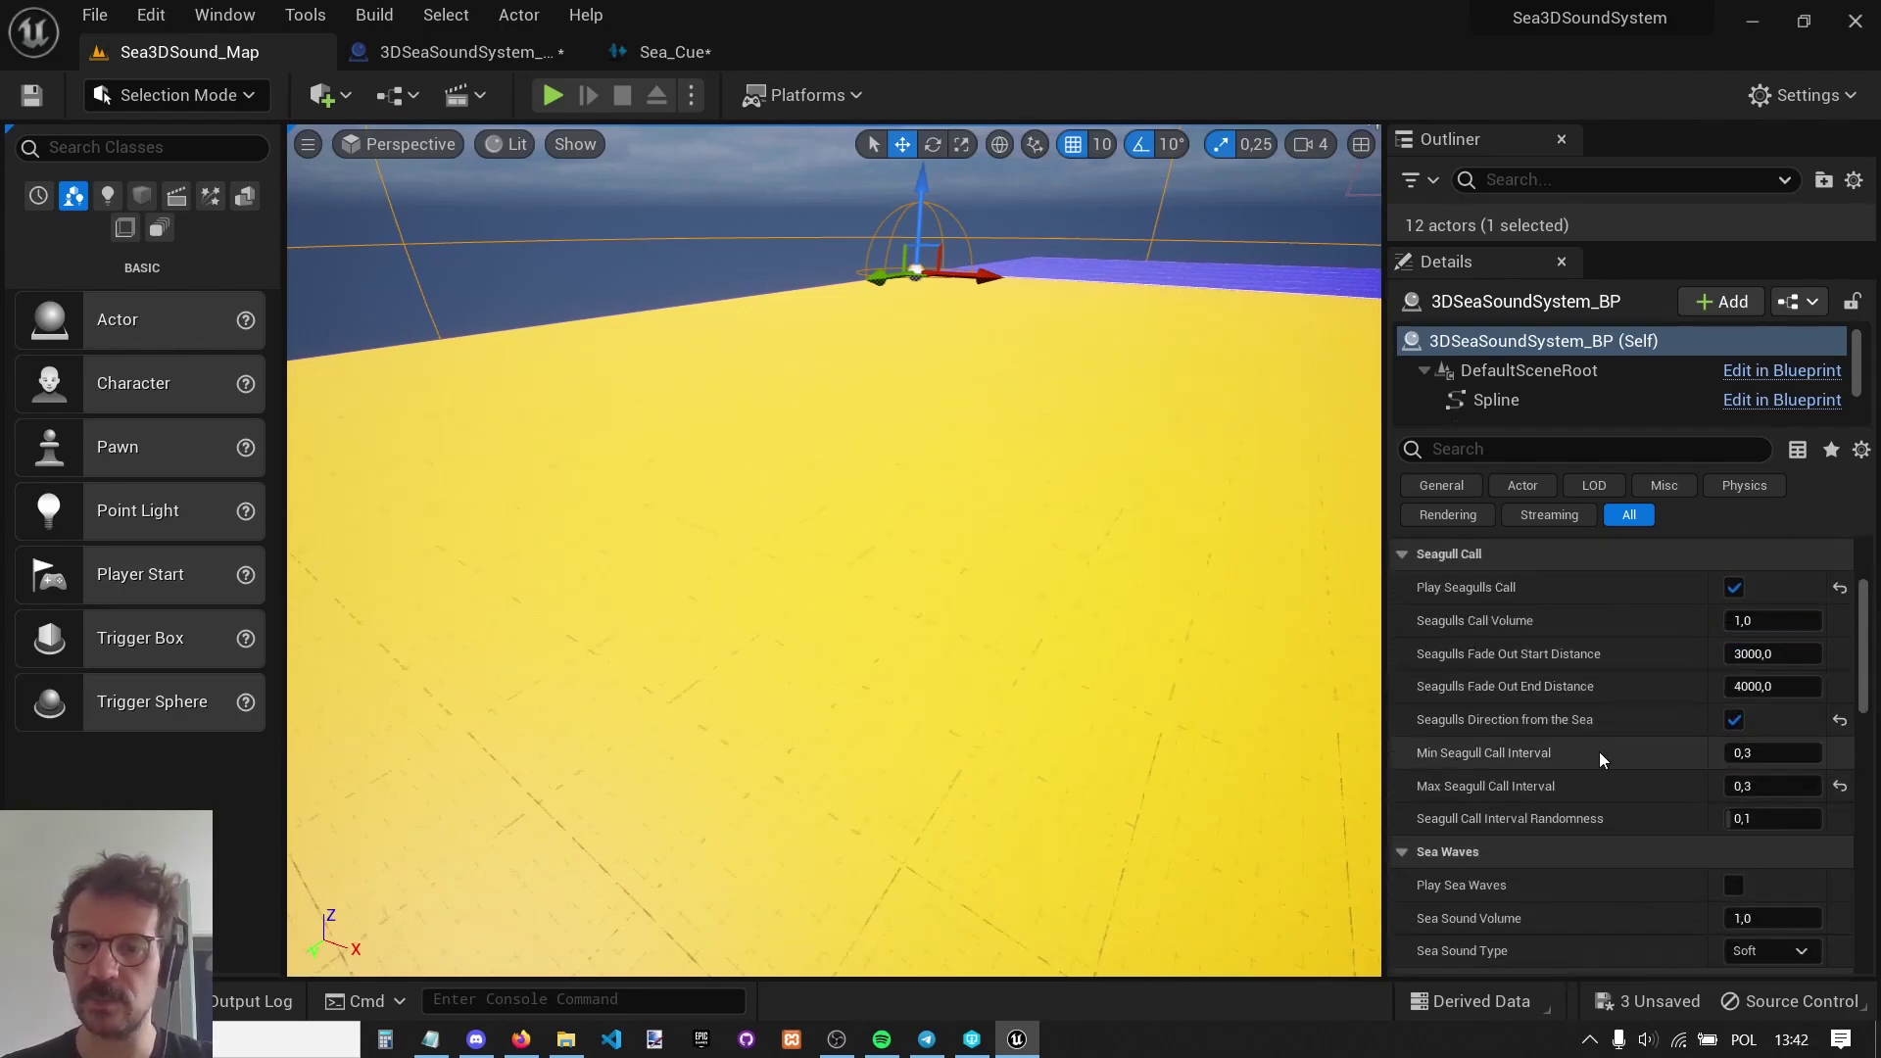
{"action": "scroll", "coordinate": [1598, 751], "scroll_direction": "down", "scroll_amount": 5}
{"action": "left_click", "coordinate": [1733, 821]}
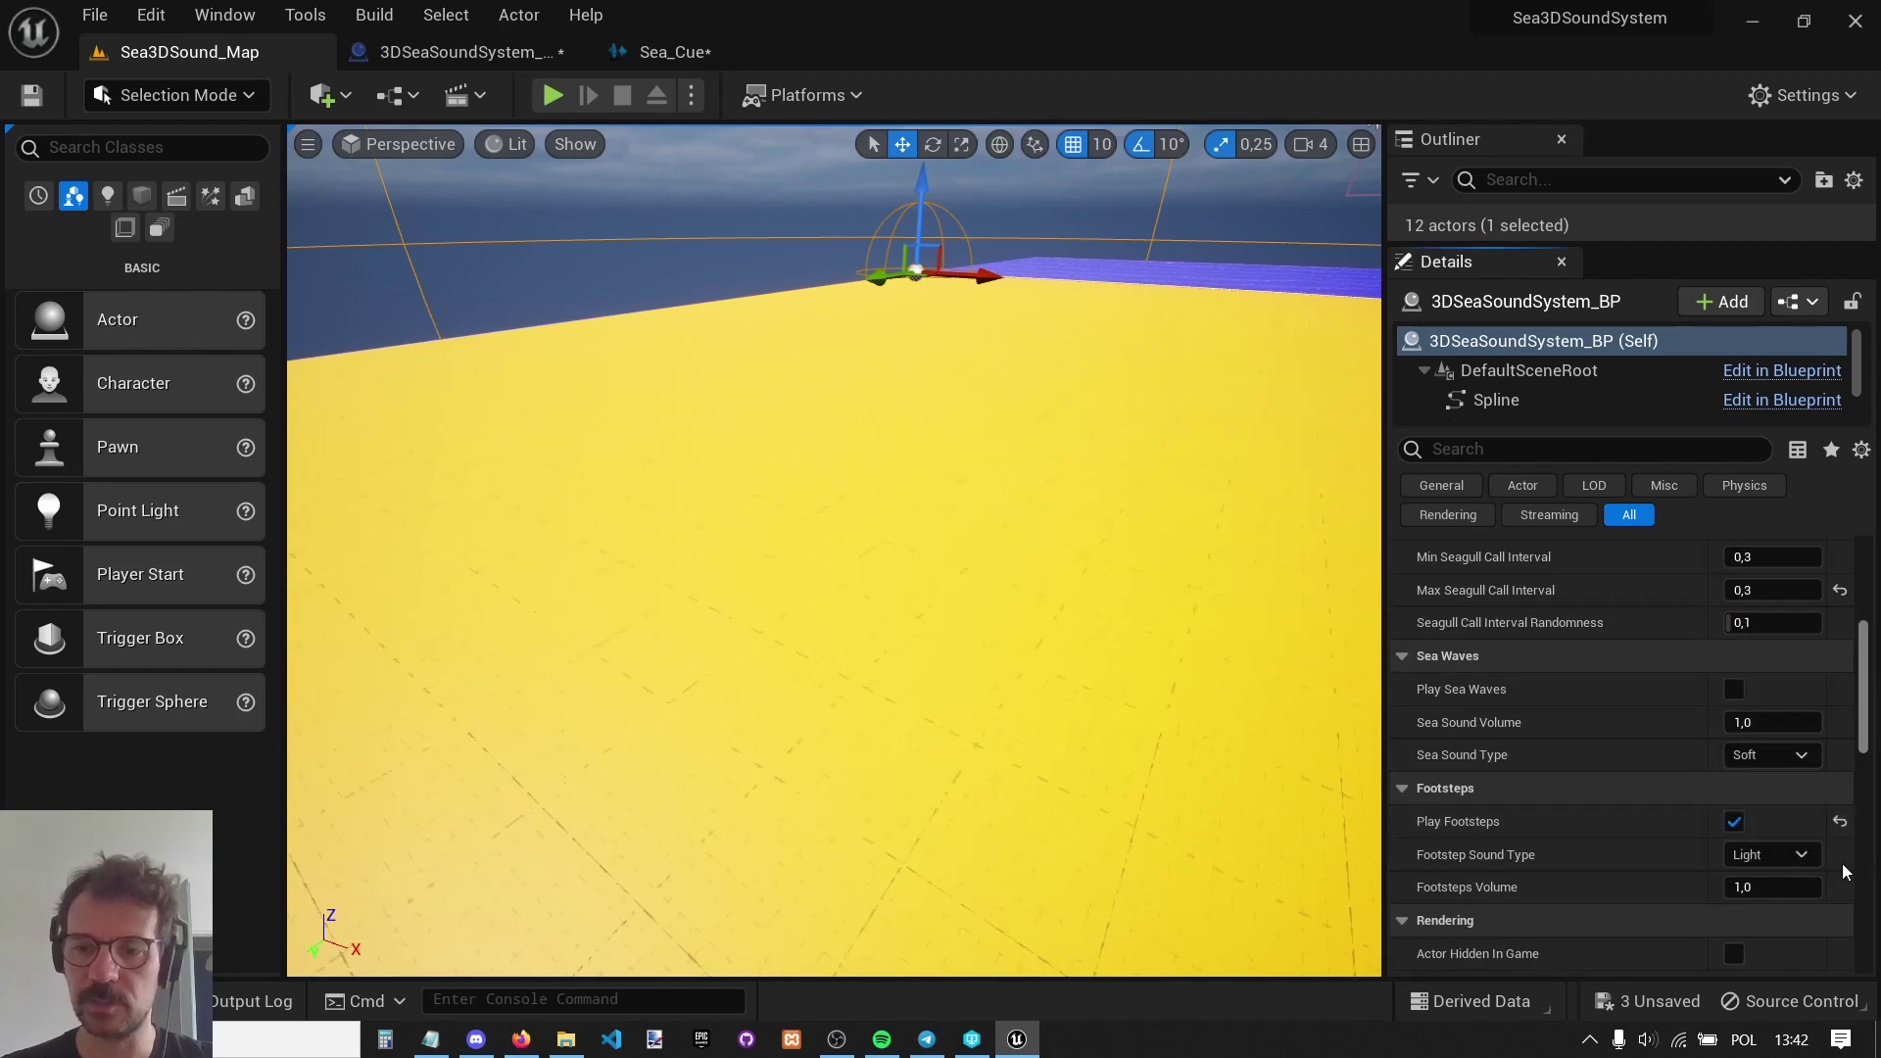
{"action": "scroll", "coordinate": [1730, 739], "scroll_direction": "up", "scroll_amount": 2}
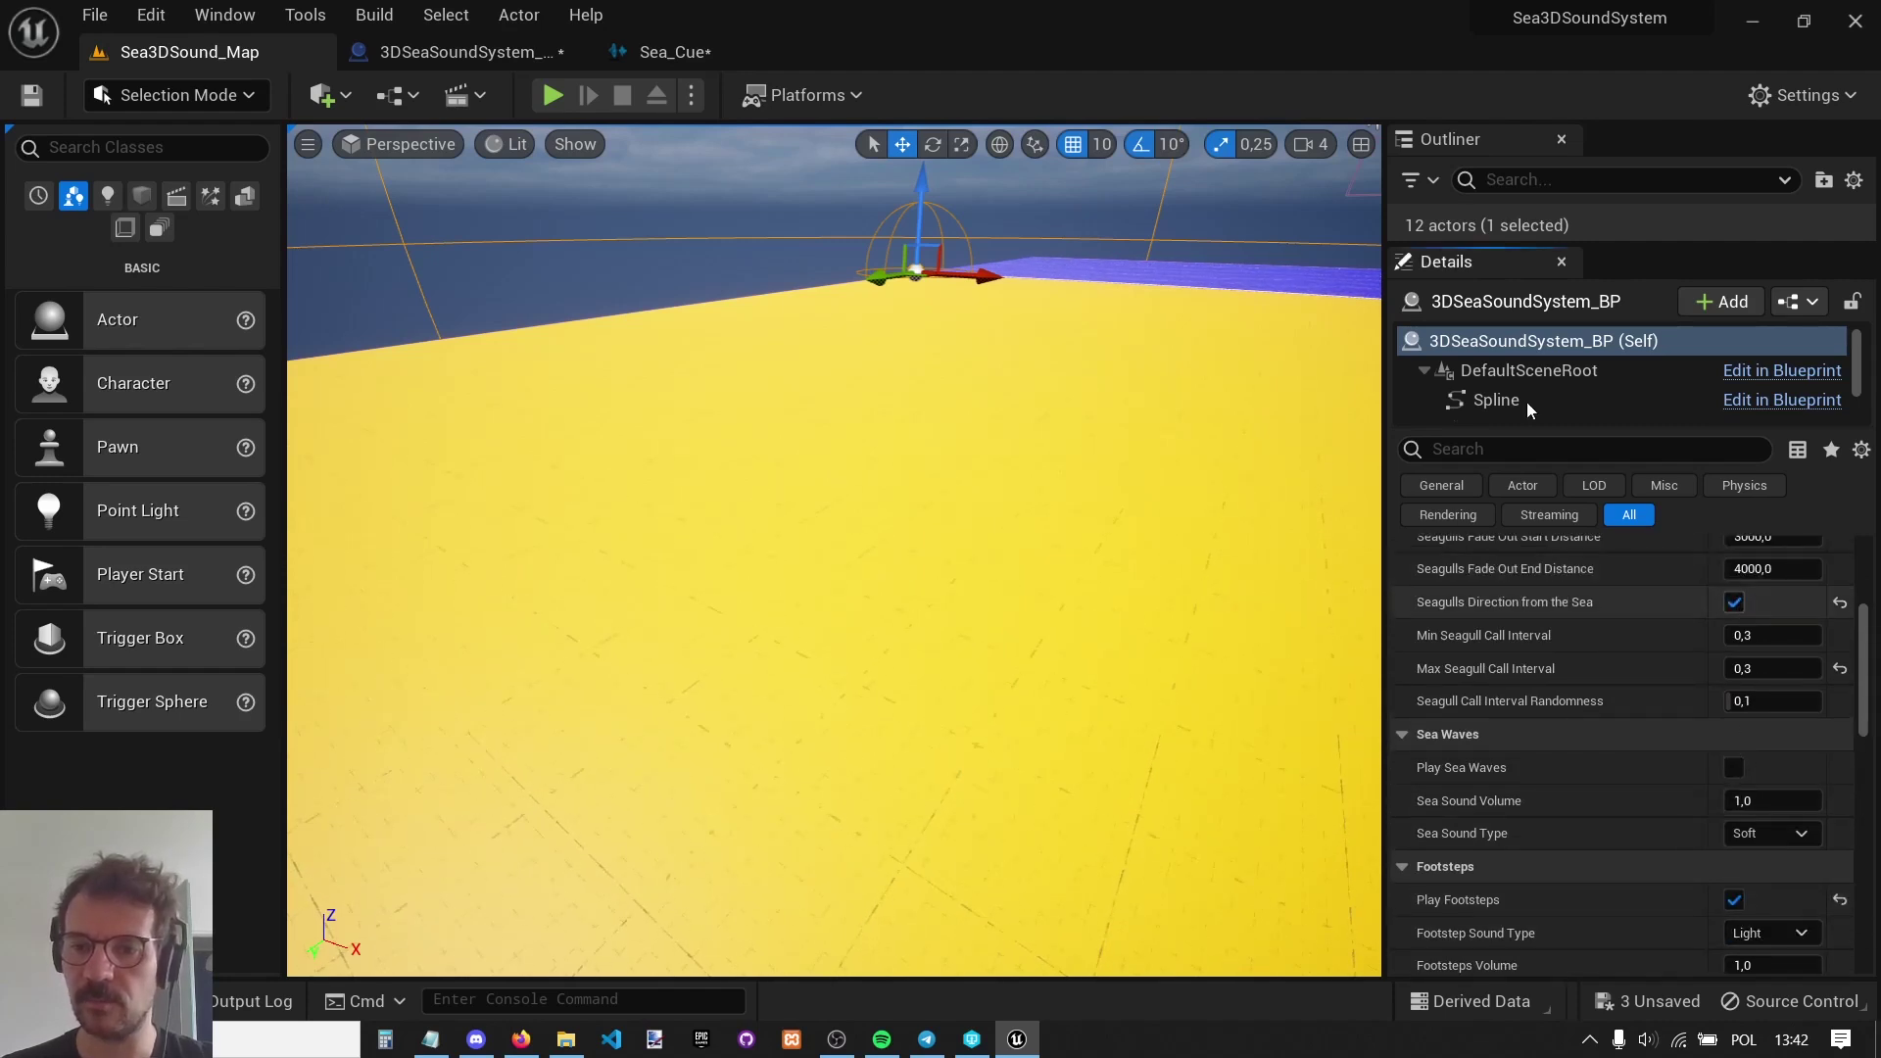
{"action": "scroll", "coordinate": [1704, 633], "scroll_direction": "up", "scroll_amount": 4}
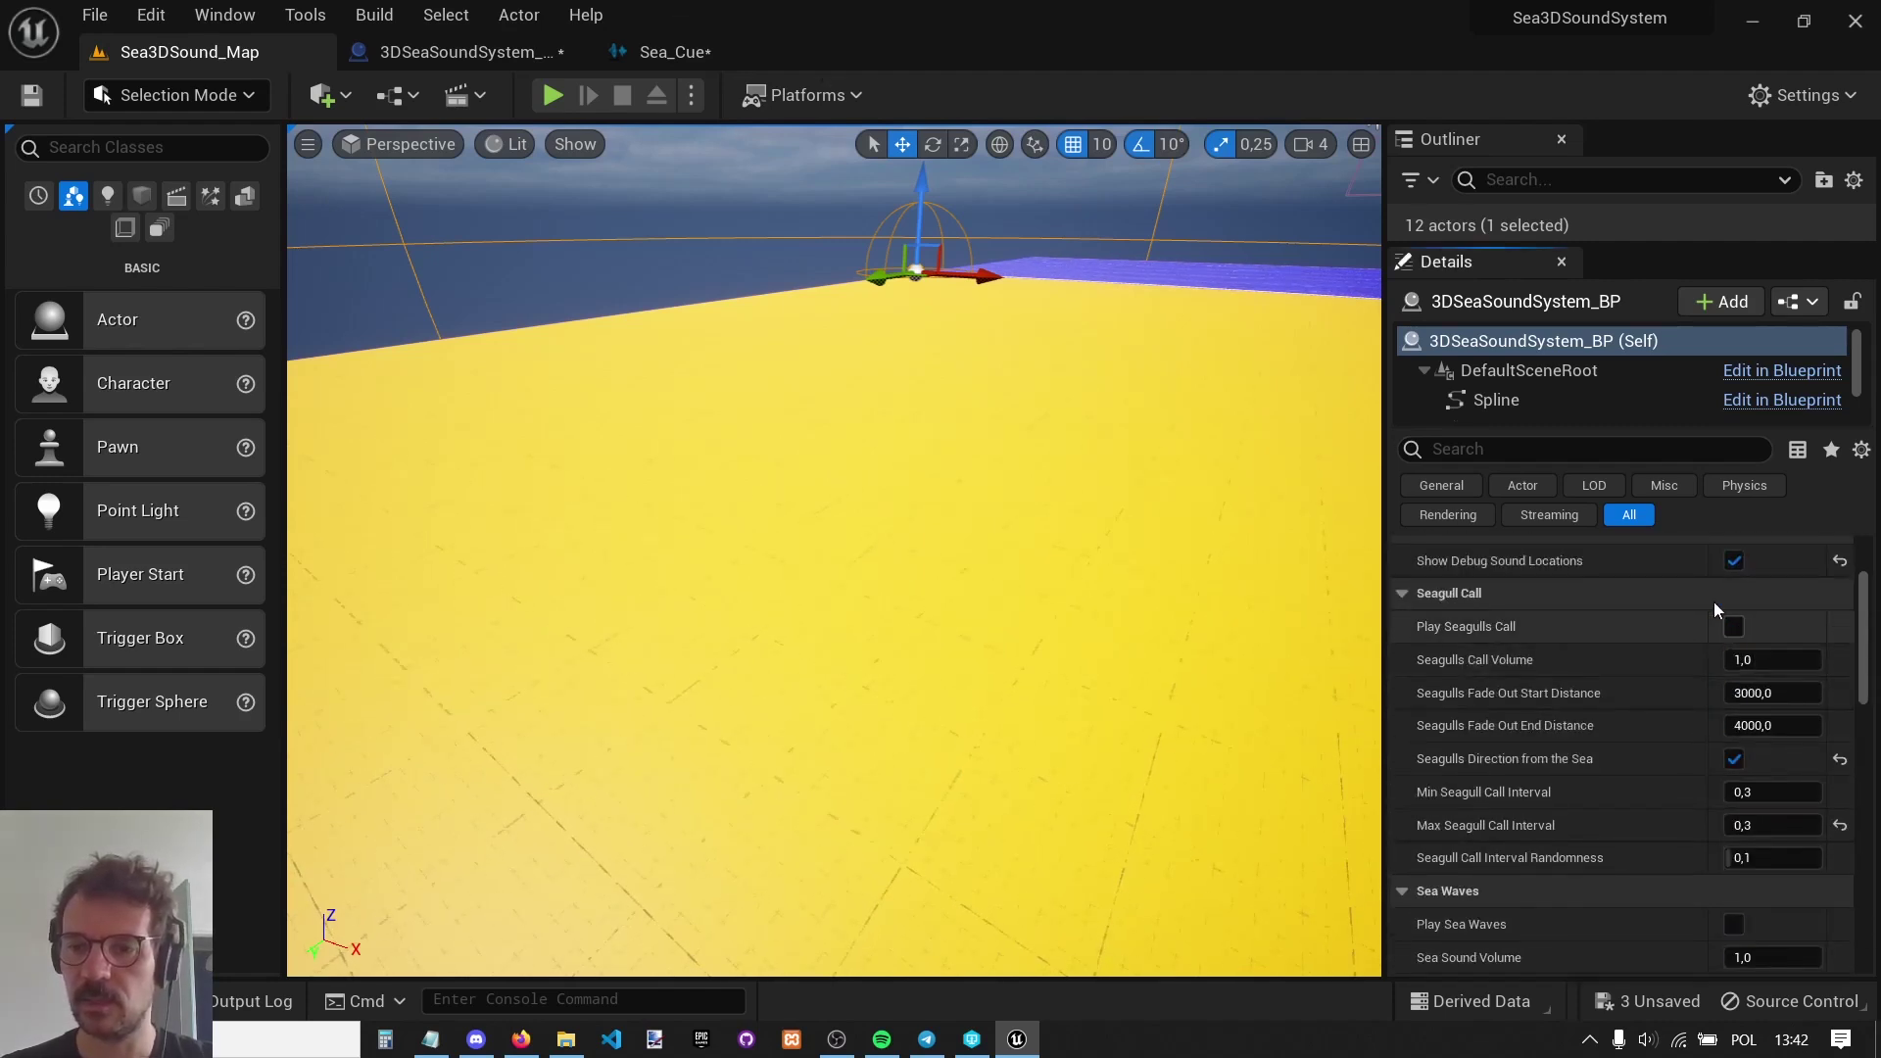
Play-test the footstep sounds with the Light type, running the character along the shoreline and through the shallow water, and stop the session.
{"action": "left_click", "coordinate": [552, 95]}
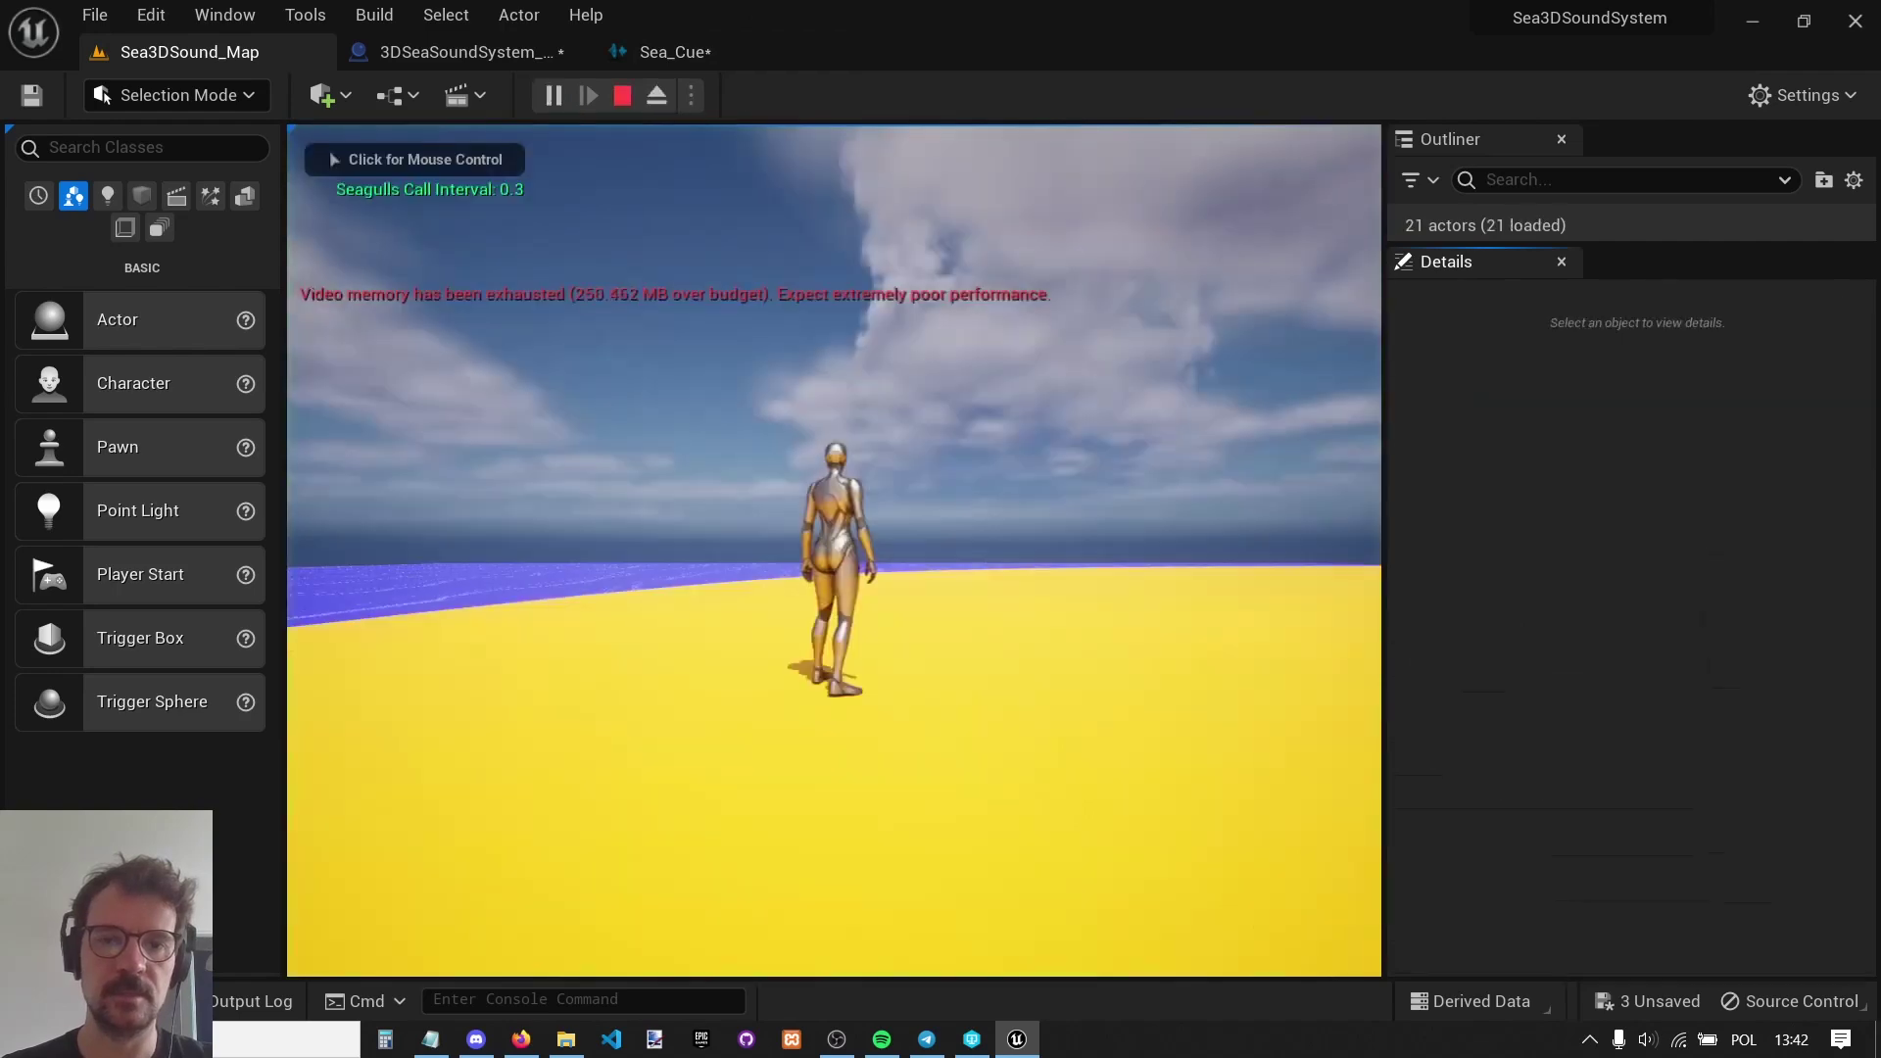
{"action": "left_click", "coordinate": [892, 331]}
{"action": "key", "text": "w"}
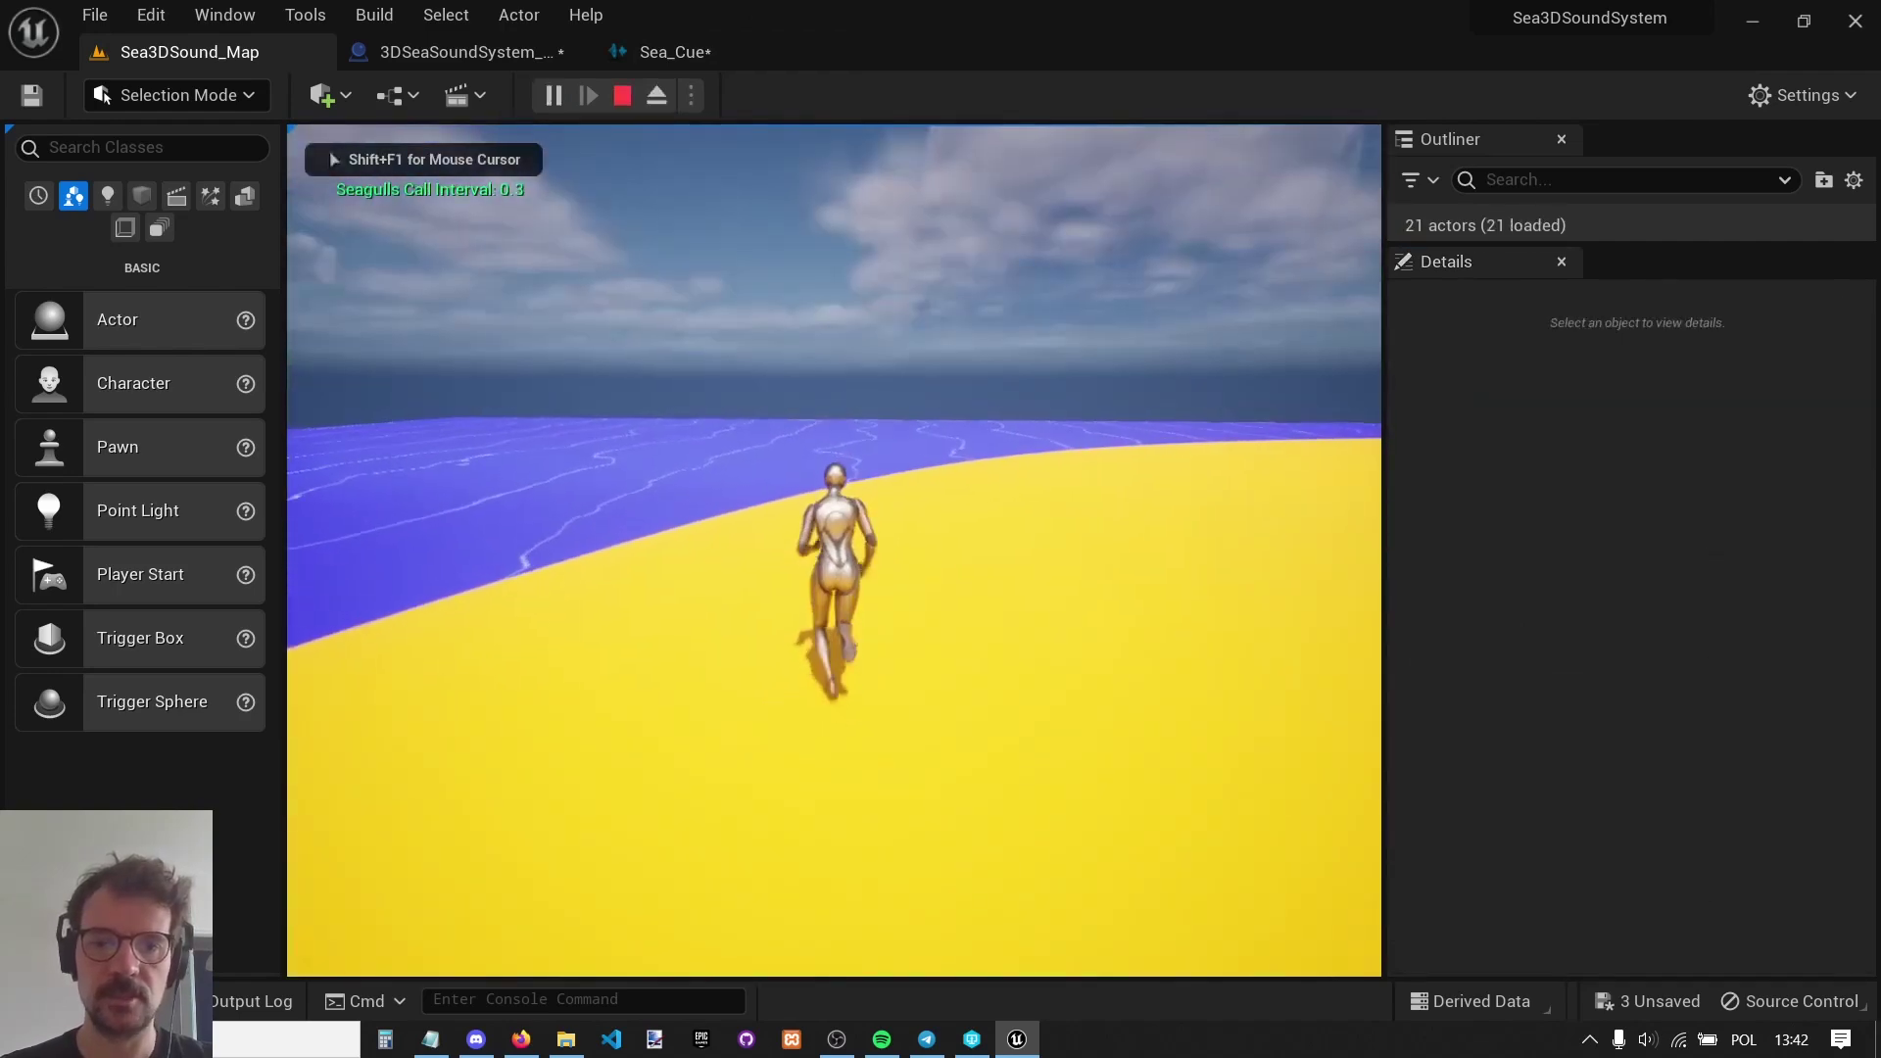
{"action": "key", "text": "d"}
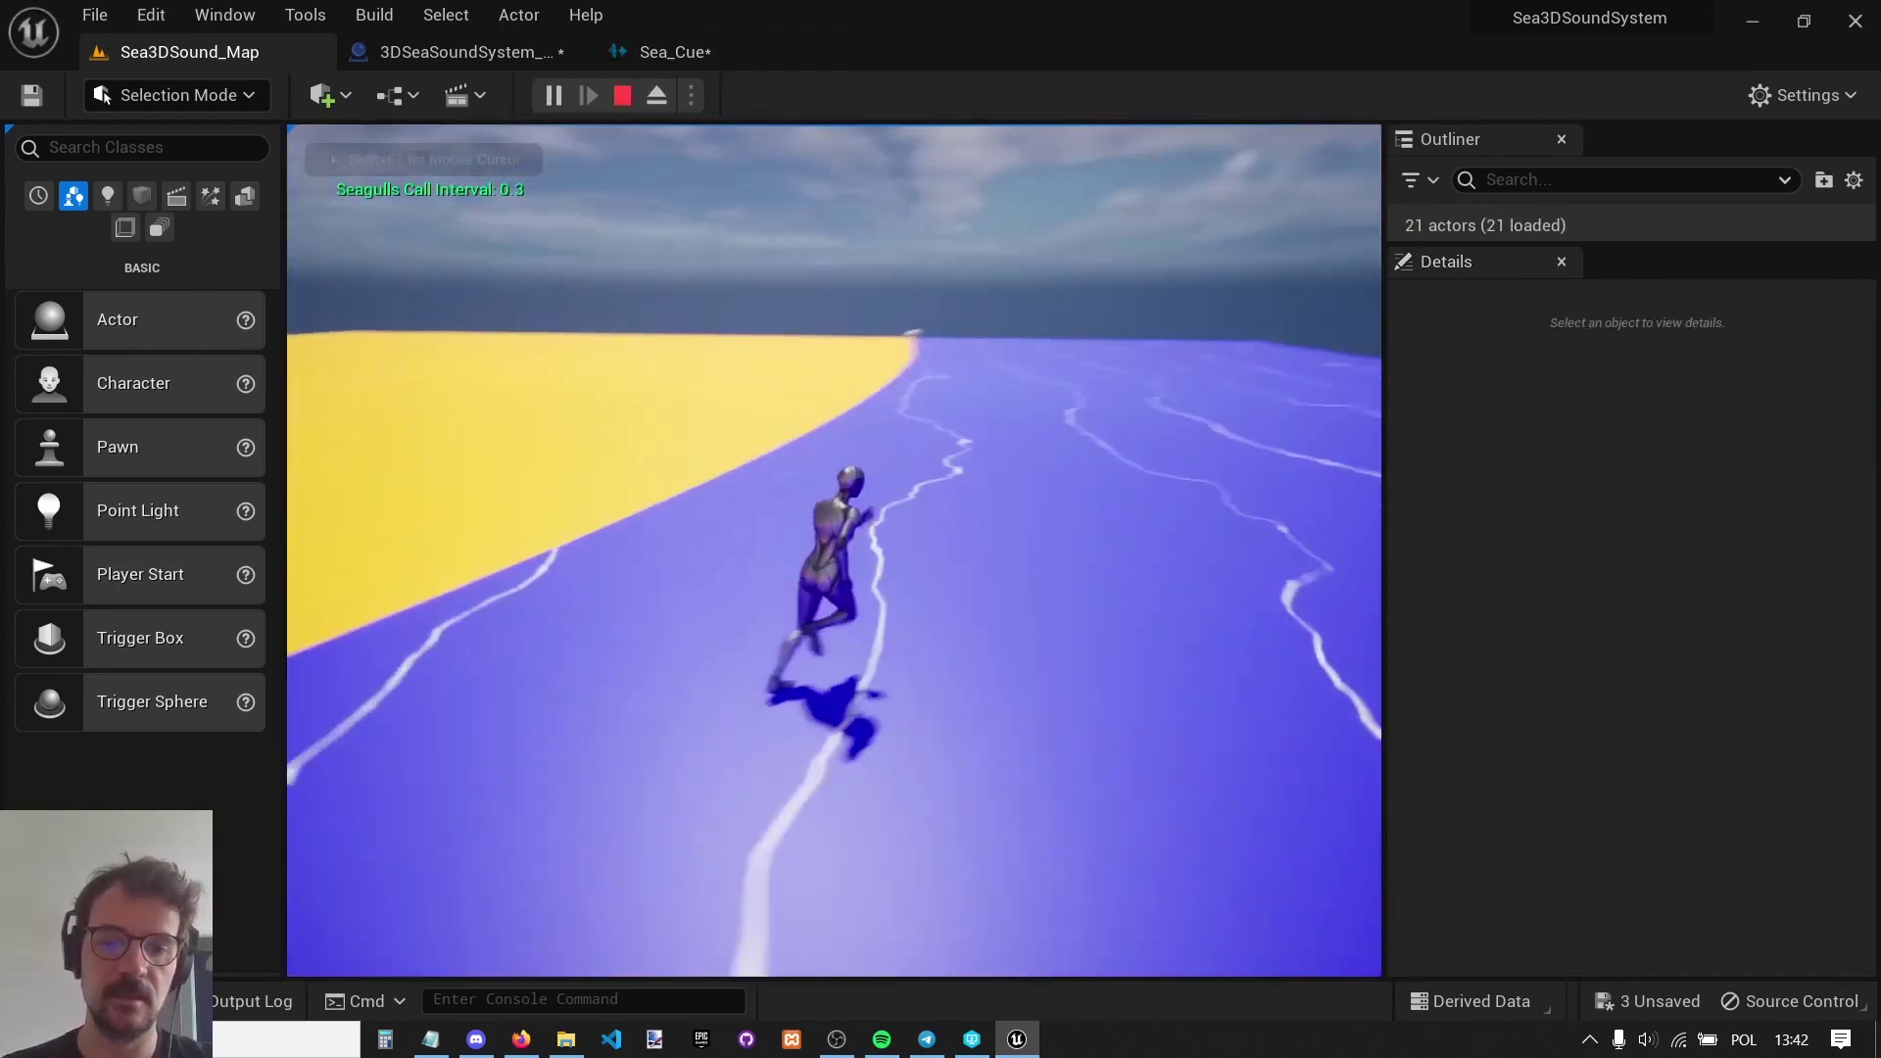
{"action": "key", "text": "a"}
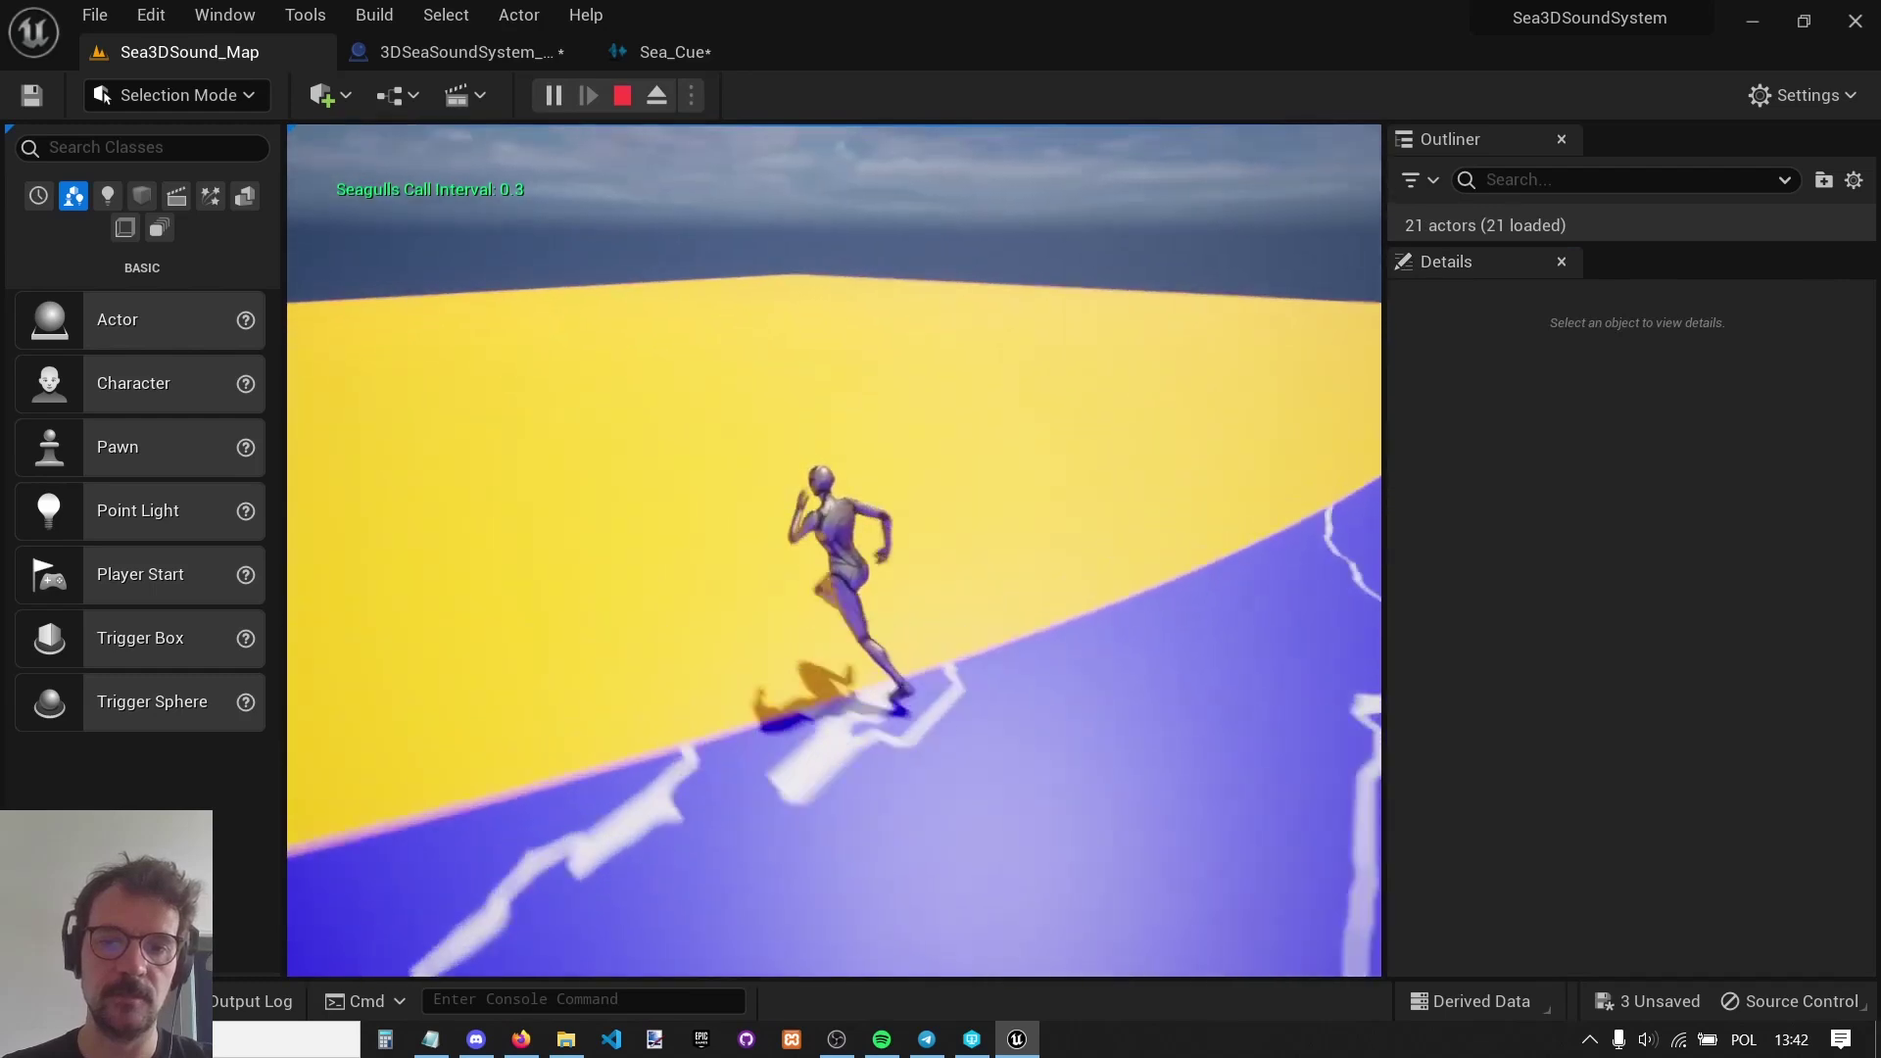
{"action": "key", "text": "Escape"}
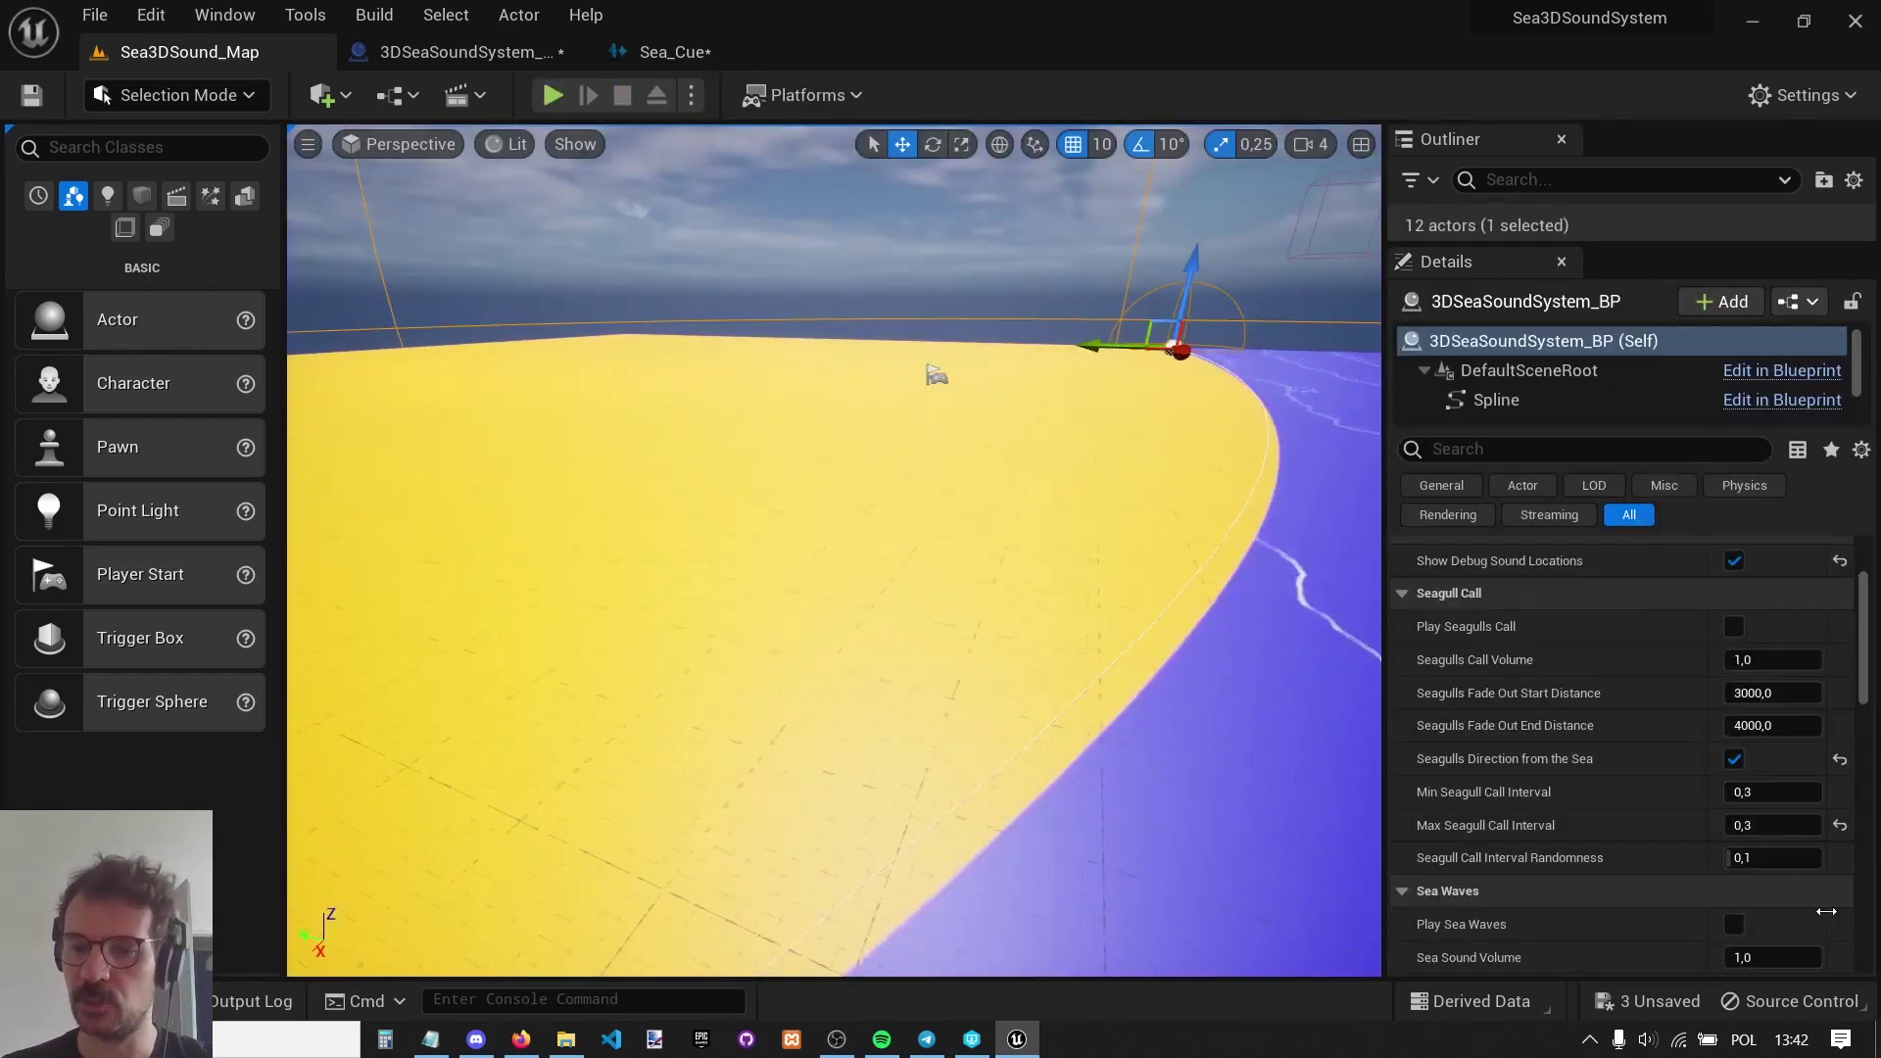
Set the Footstep Sound Type to Heavy and play-test the footsteps by running the character across the sand and into the sea.
{"action": "scroll", "coordinate": [1761, 752], "scroll_direction": "down", "scroll_amount": 4}
{"action": "left_click", "coordinate": [1773, 854]}
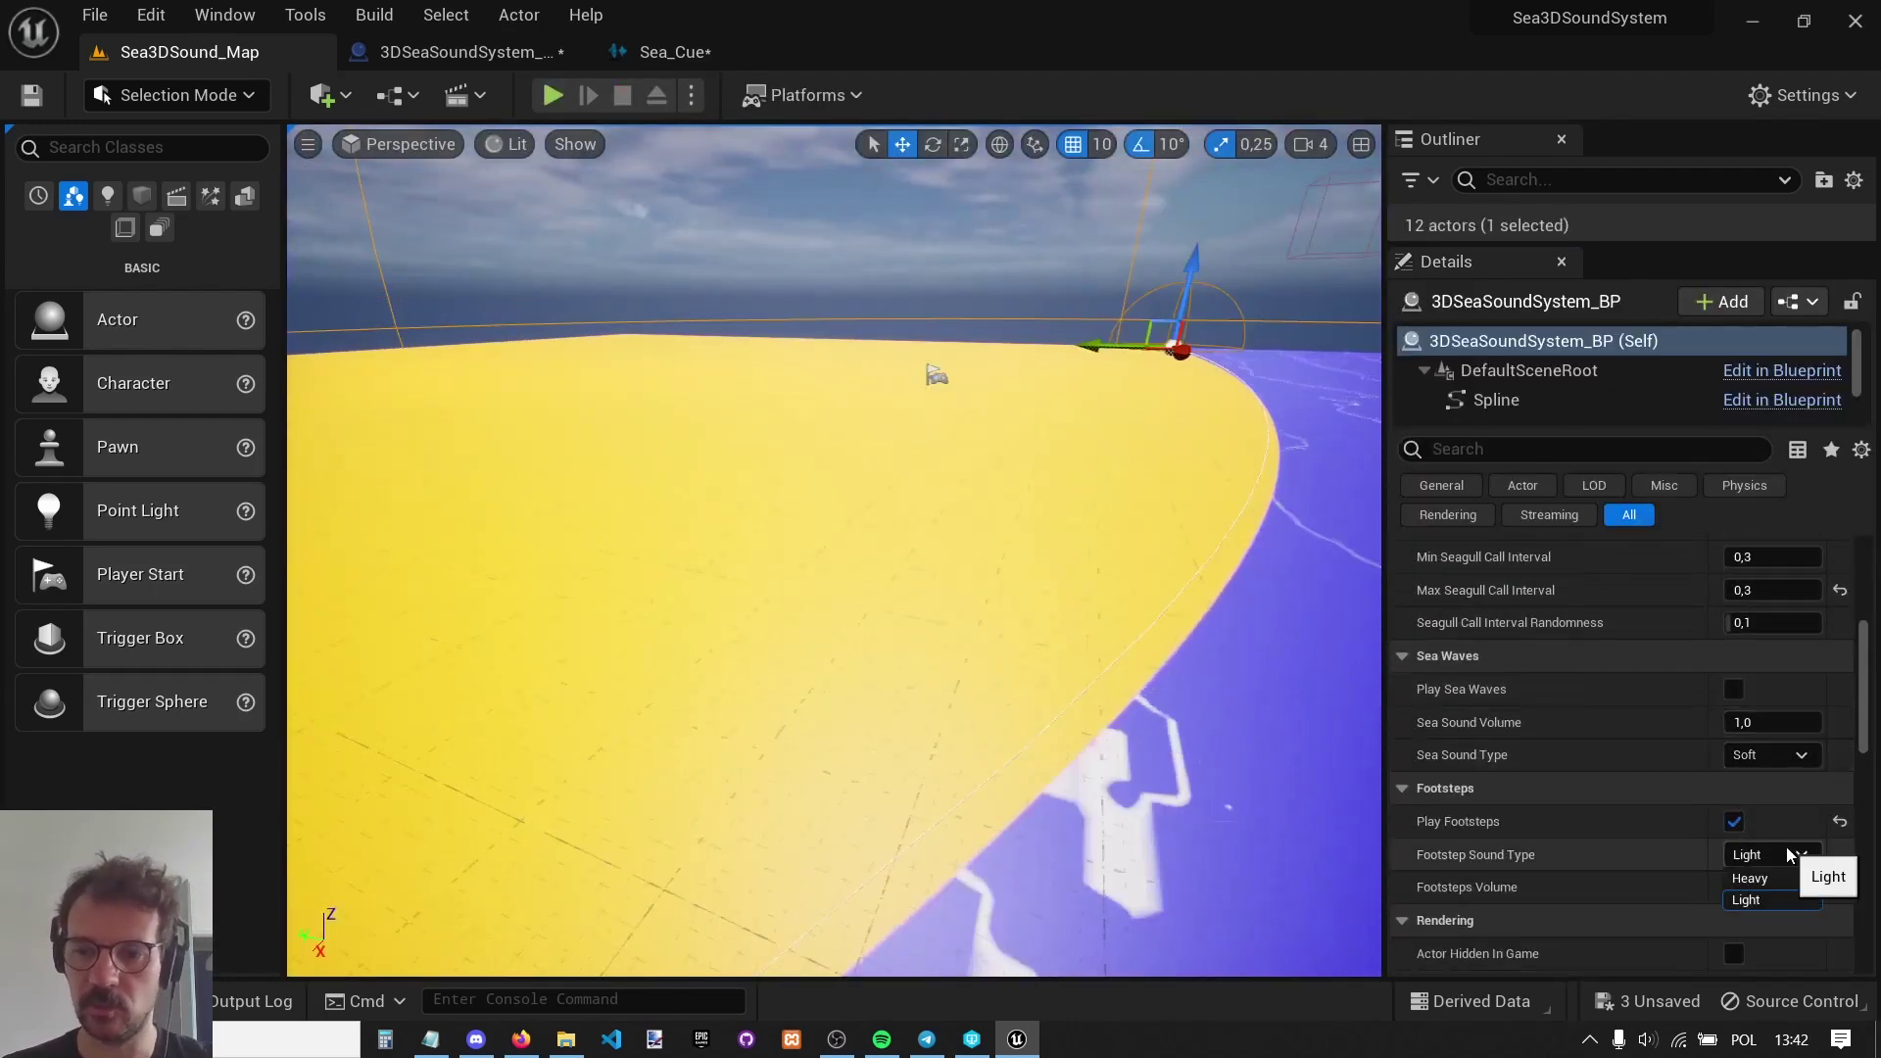
{"action": "left_click", "coordinate": [554, 96]}
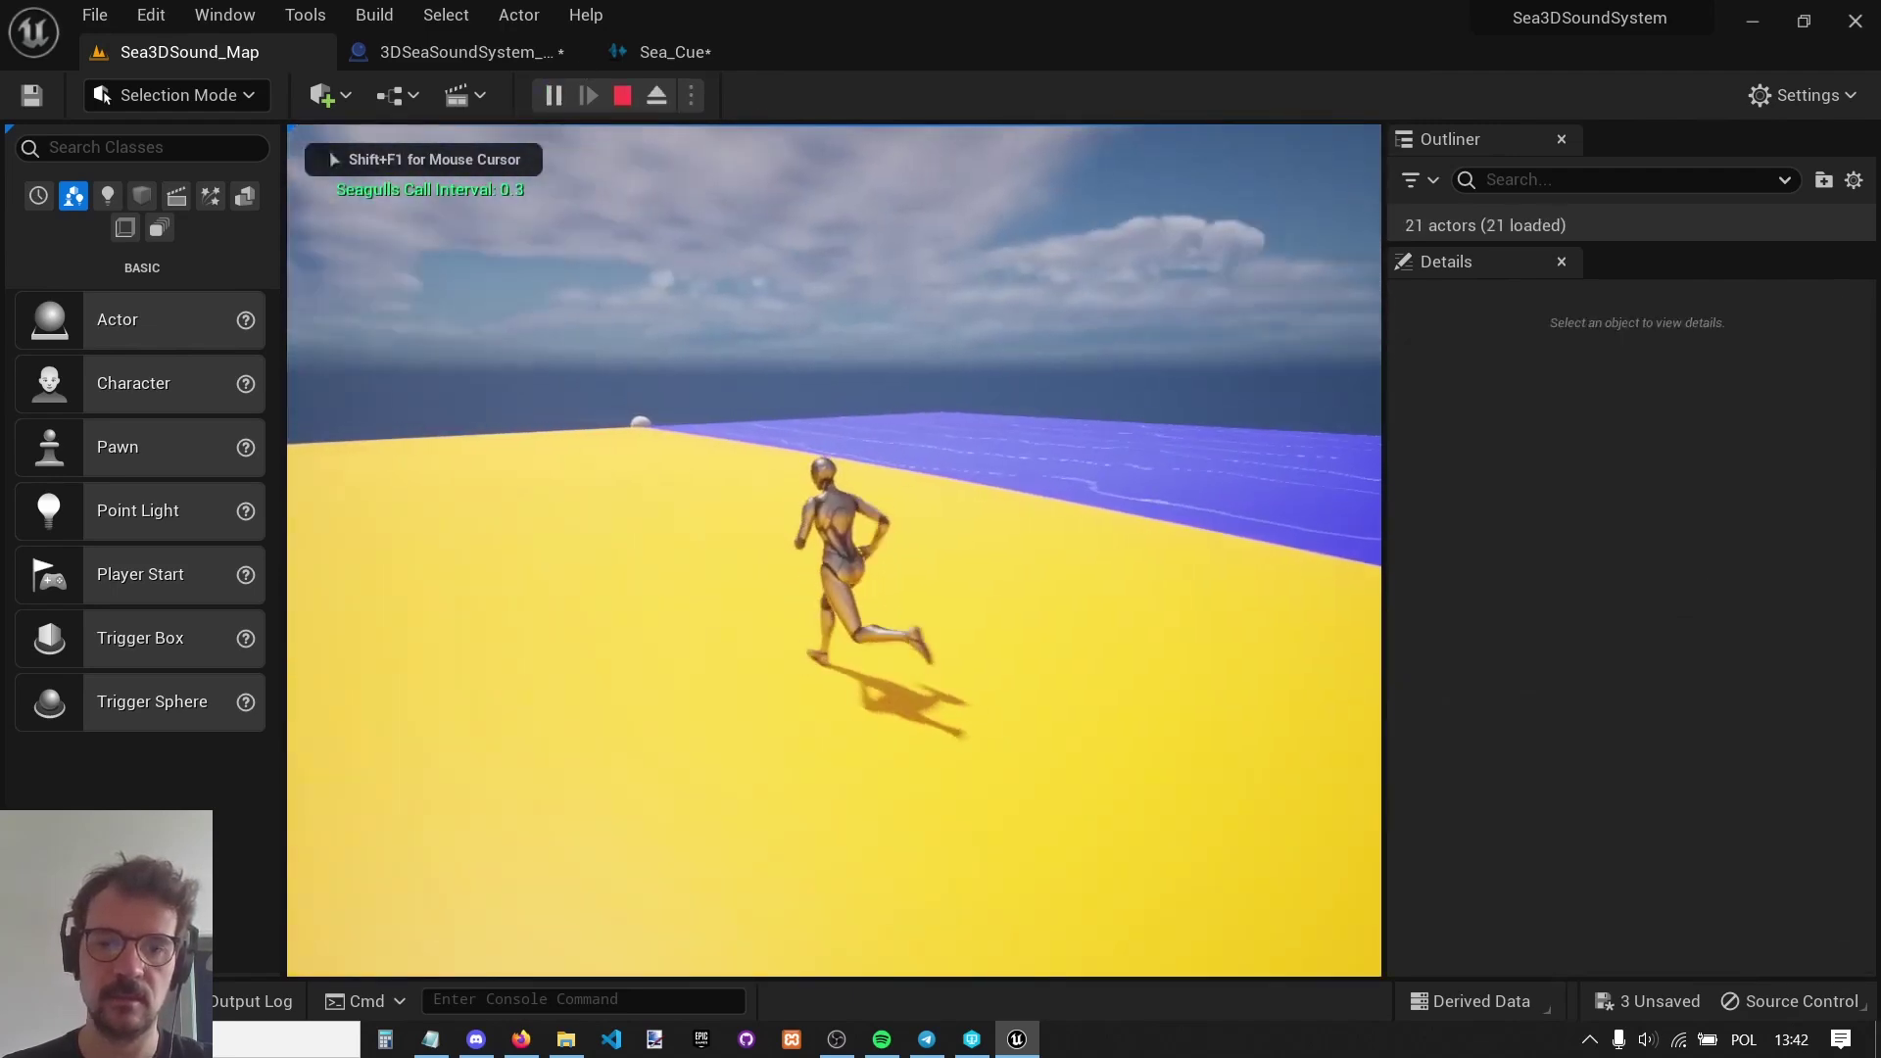
{"action": "key", "text": "w"}
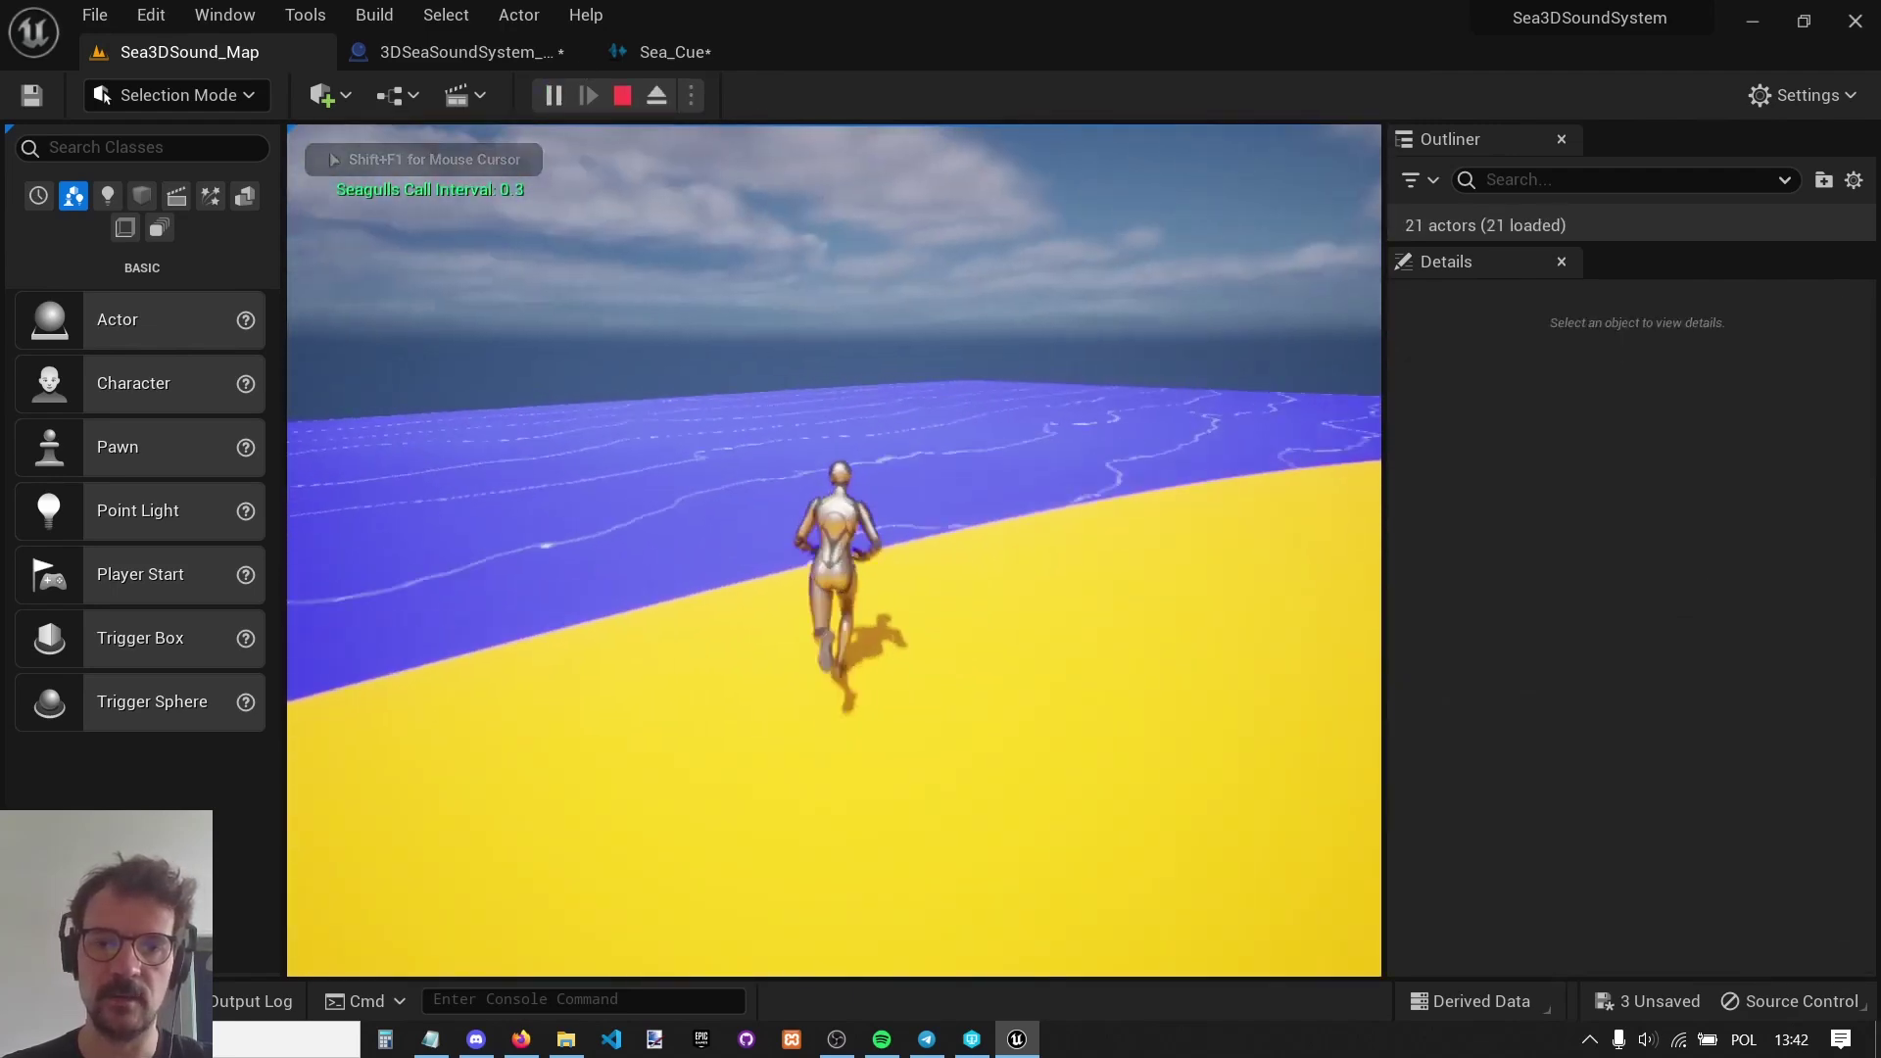
{"action": "key", "text": "w"}
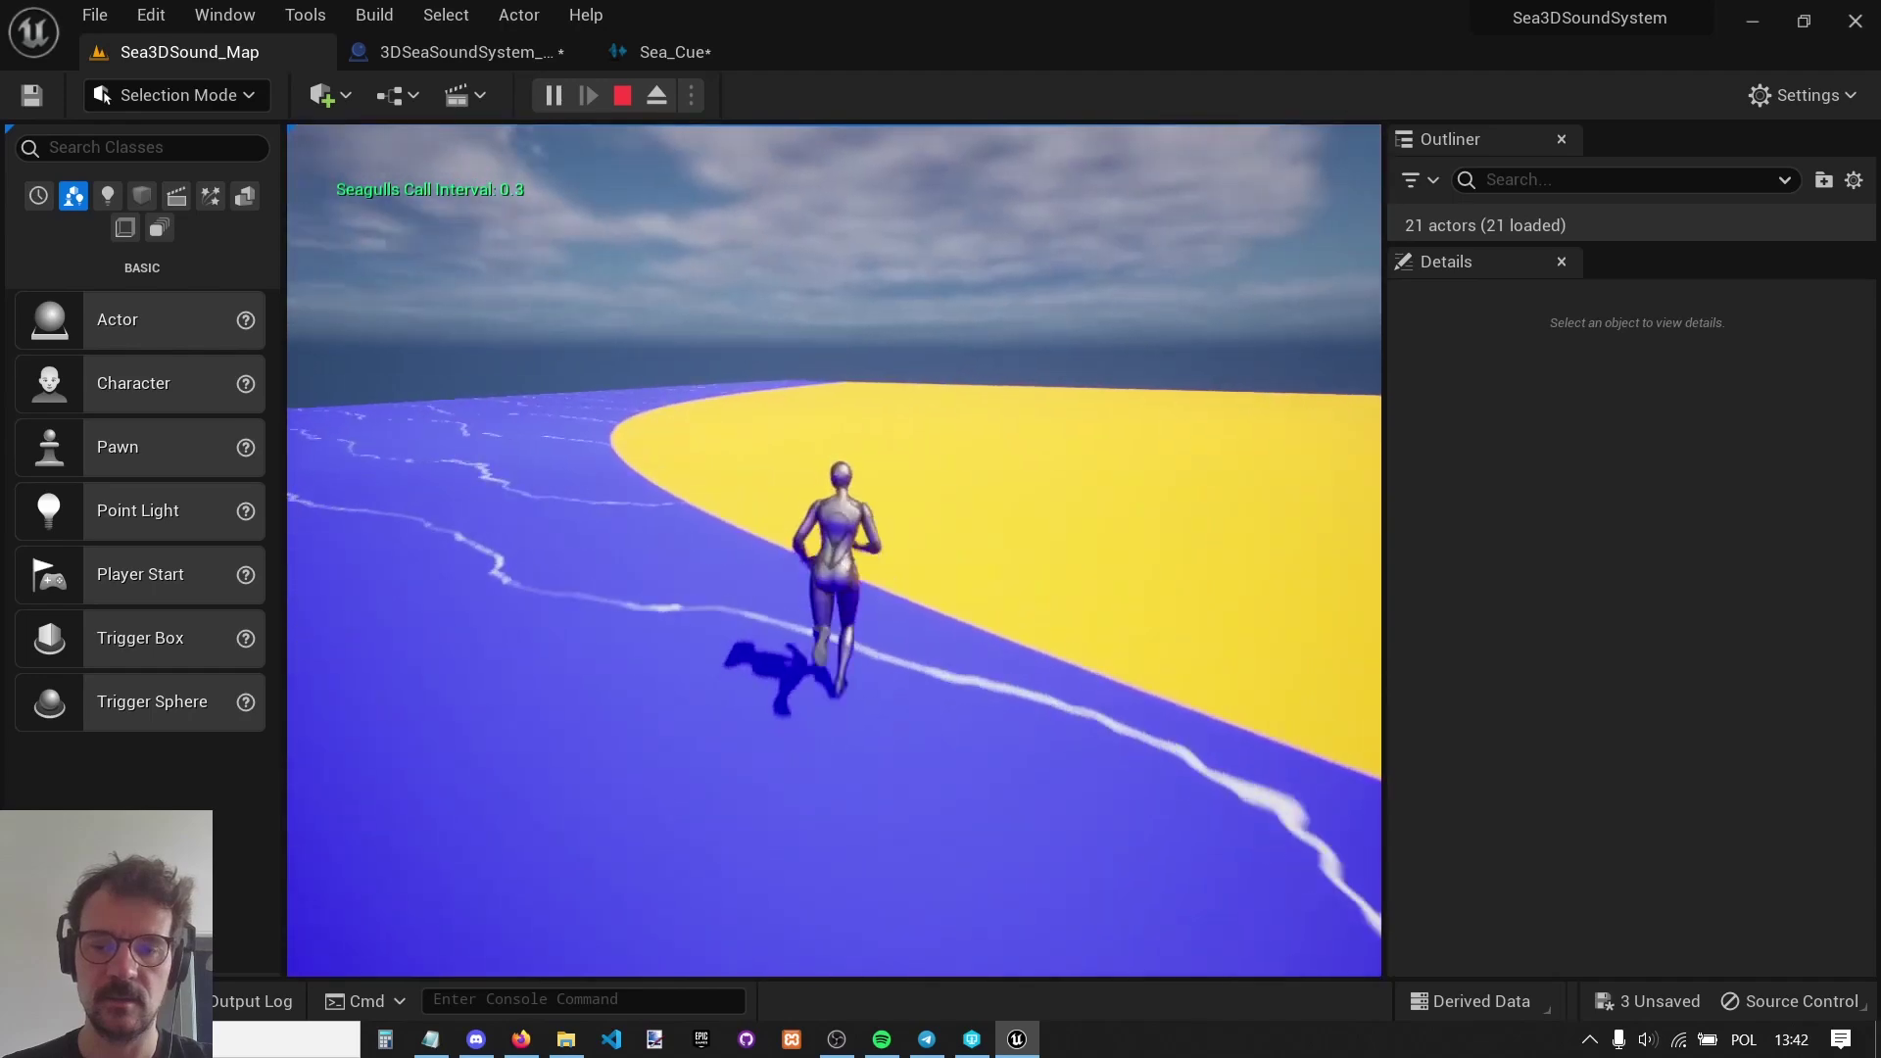
{"action": "key", "text": "Escape"}
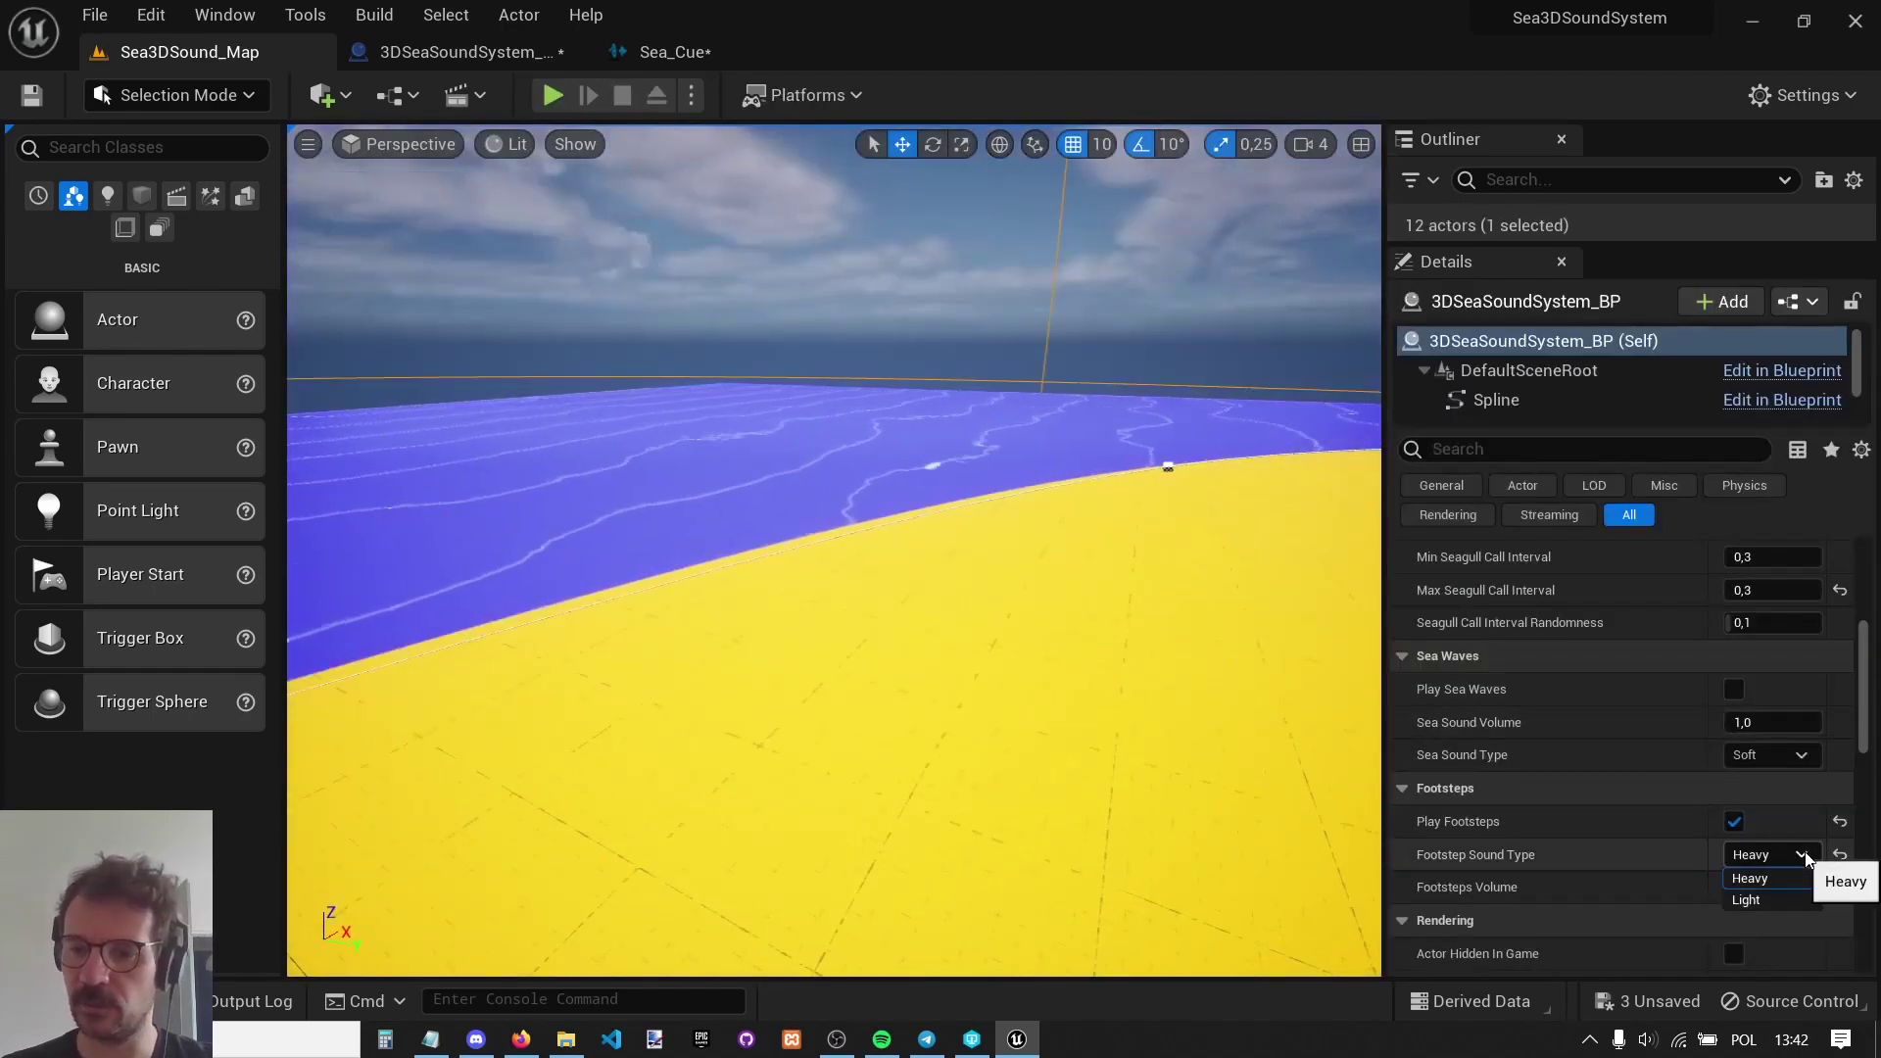
Set the Footstep Sound Type to Light and review the sea sound system actor's remaining footstep and seagull settings.
{"action": "left_click", "coordinate": [1771, 896]}
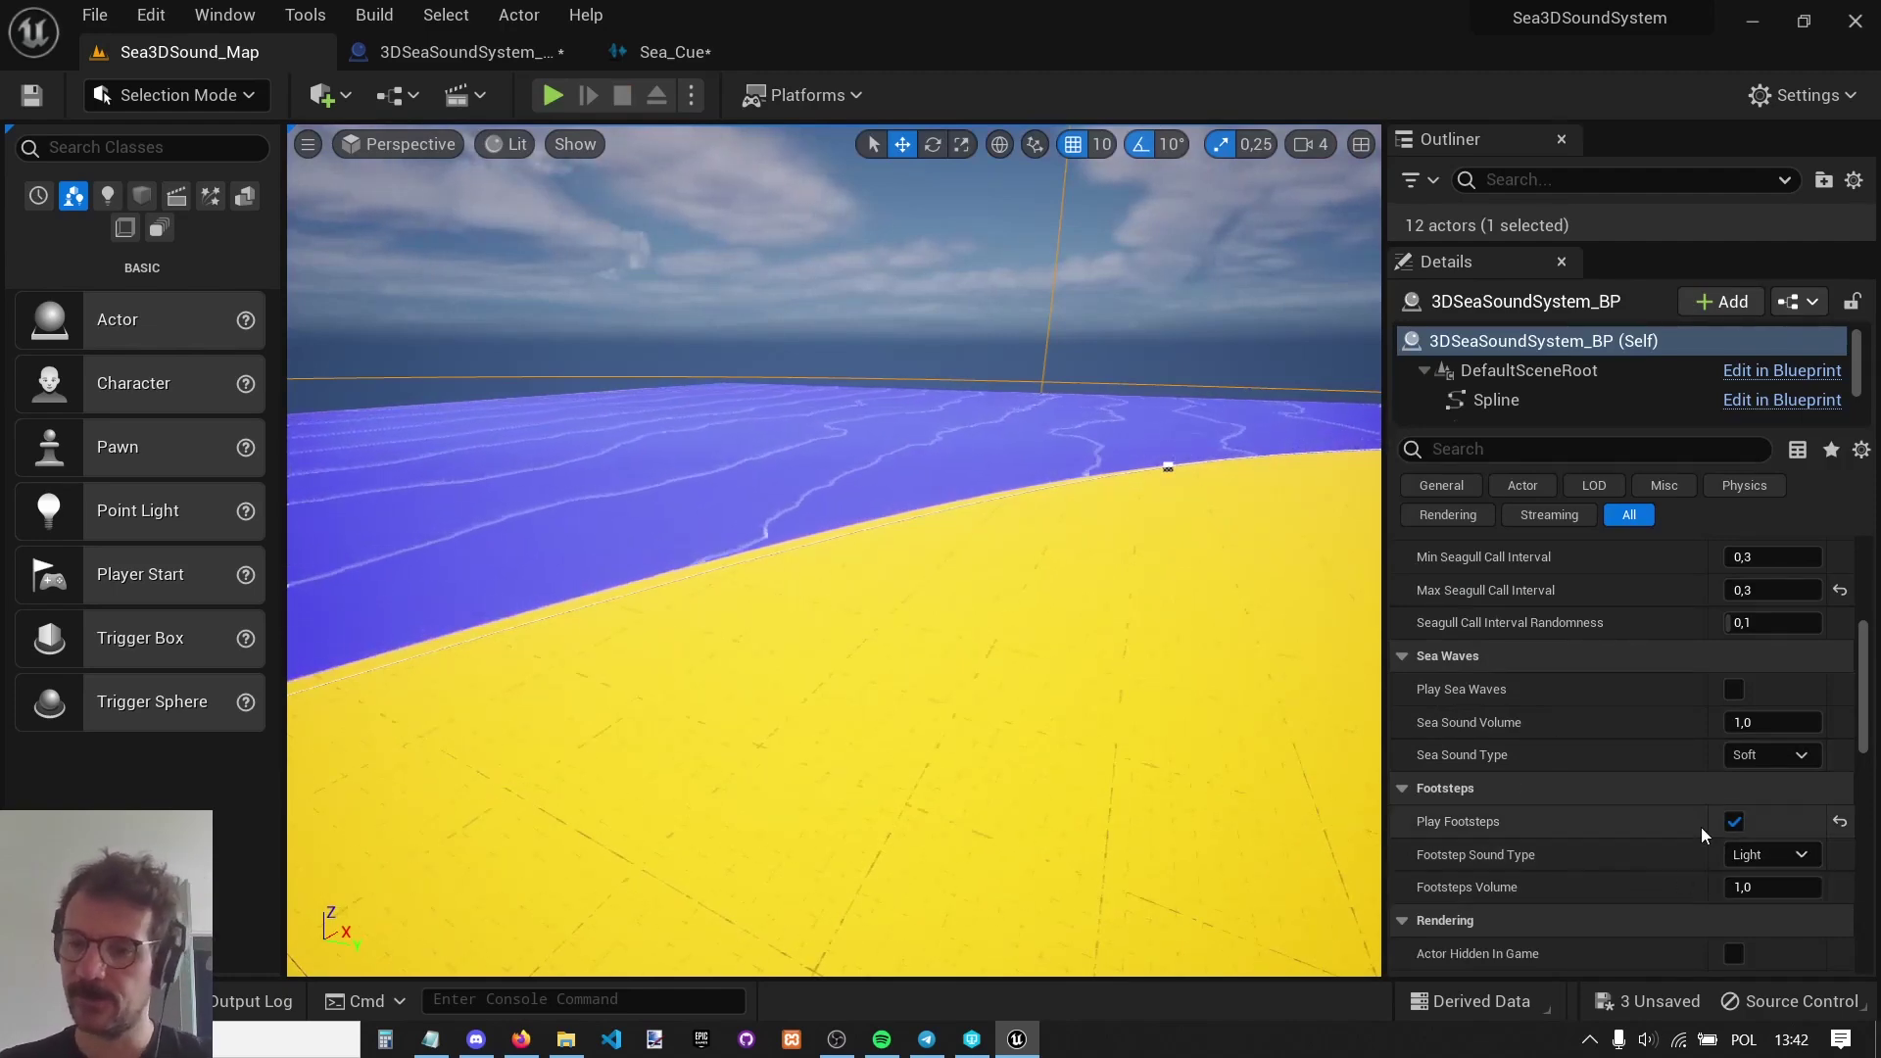
{"action": "scroll", "coordinate": [1702, 834], "scroll_direction": "down", "scroll_amount": 1}
{"action": "scroll", "coordinate": [1700, 827], "scroll_direction": "up", "scroll_amount": 2}
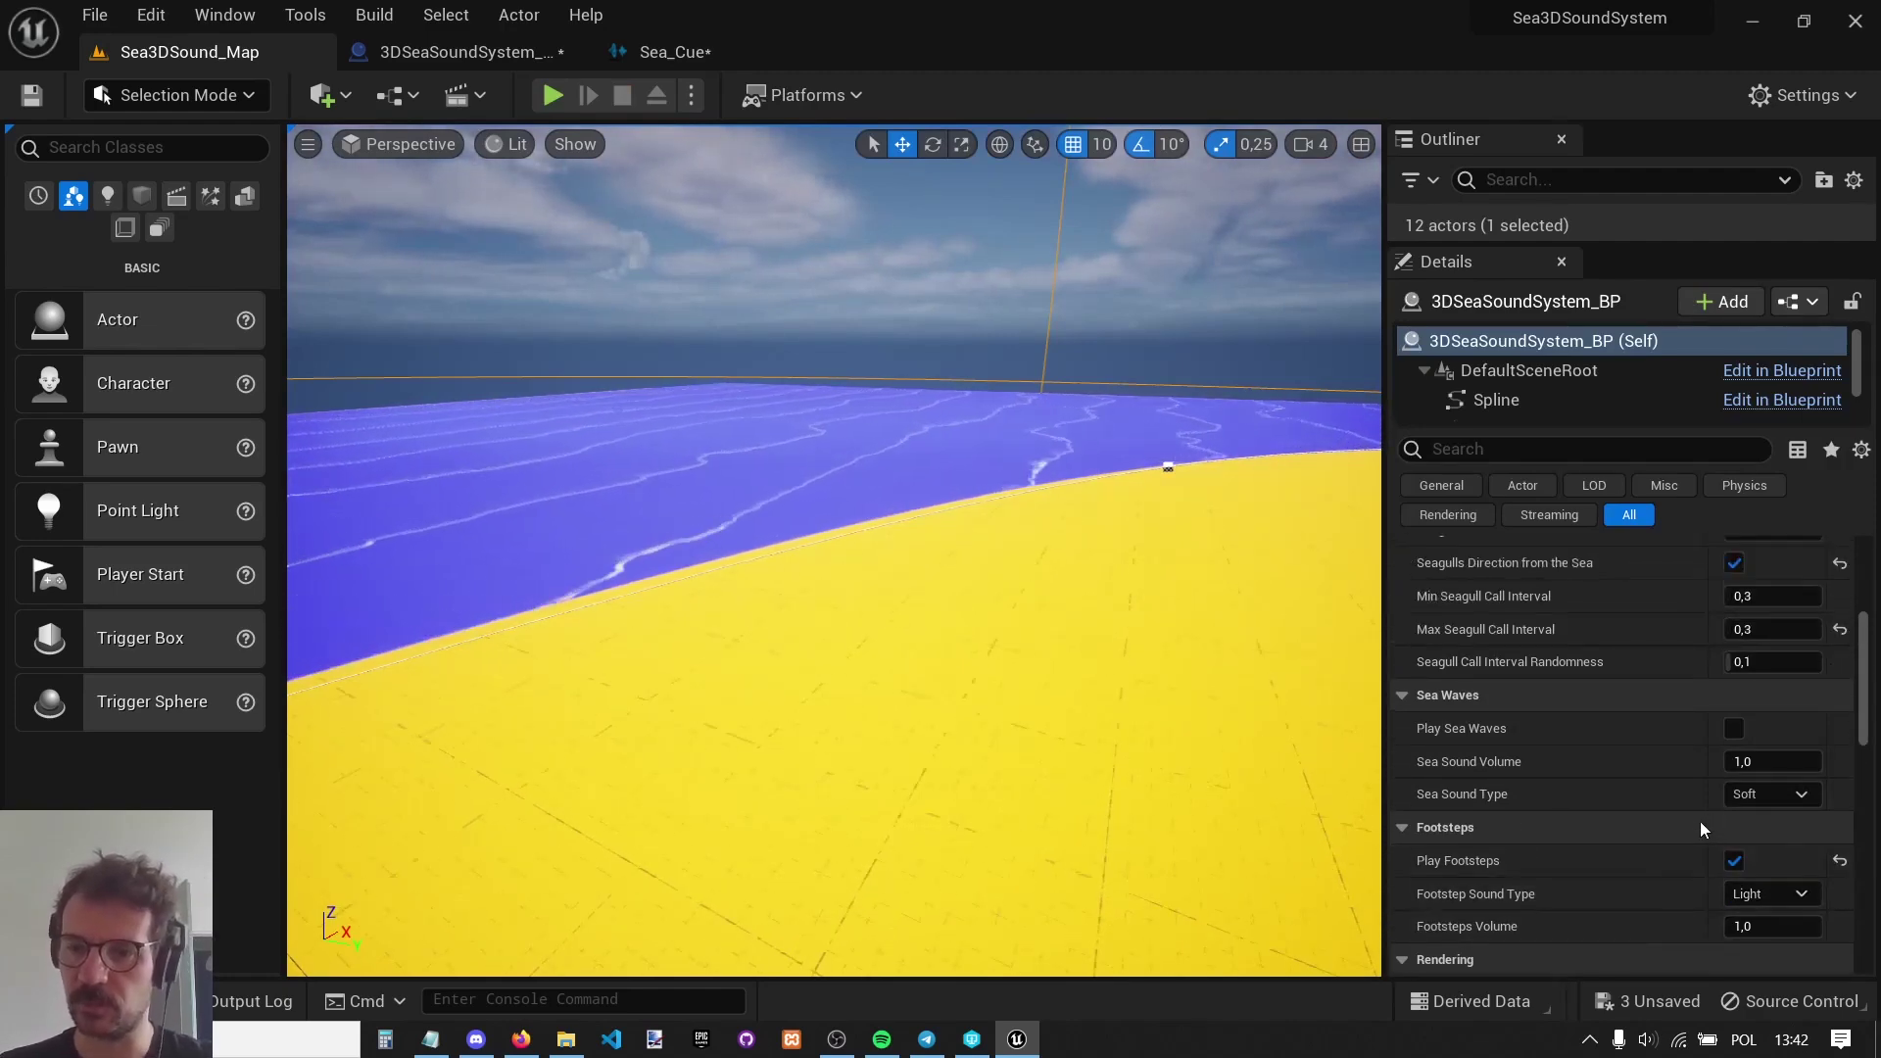
{"action": "scroll", "coordinate": [1693, 815], "scroll_direction": "up", "scroll_amount": 4}
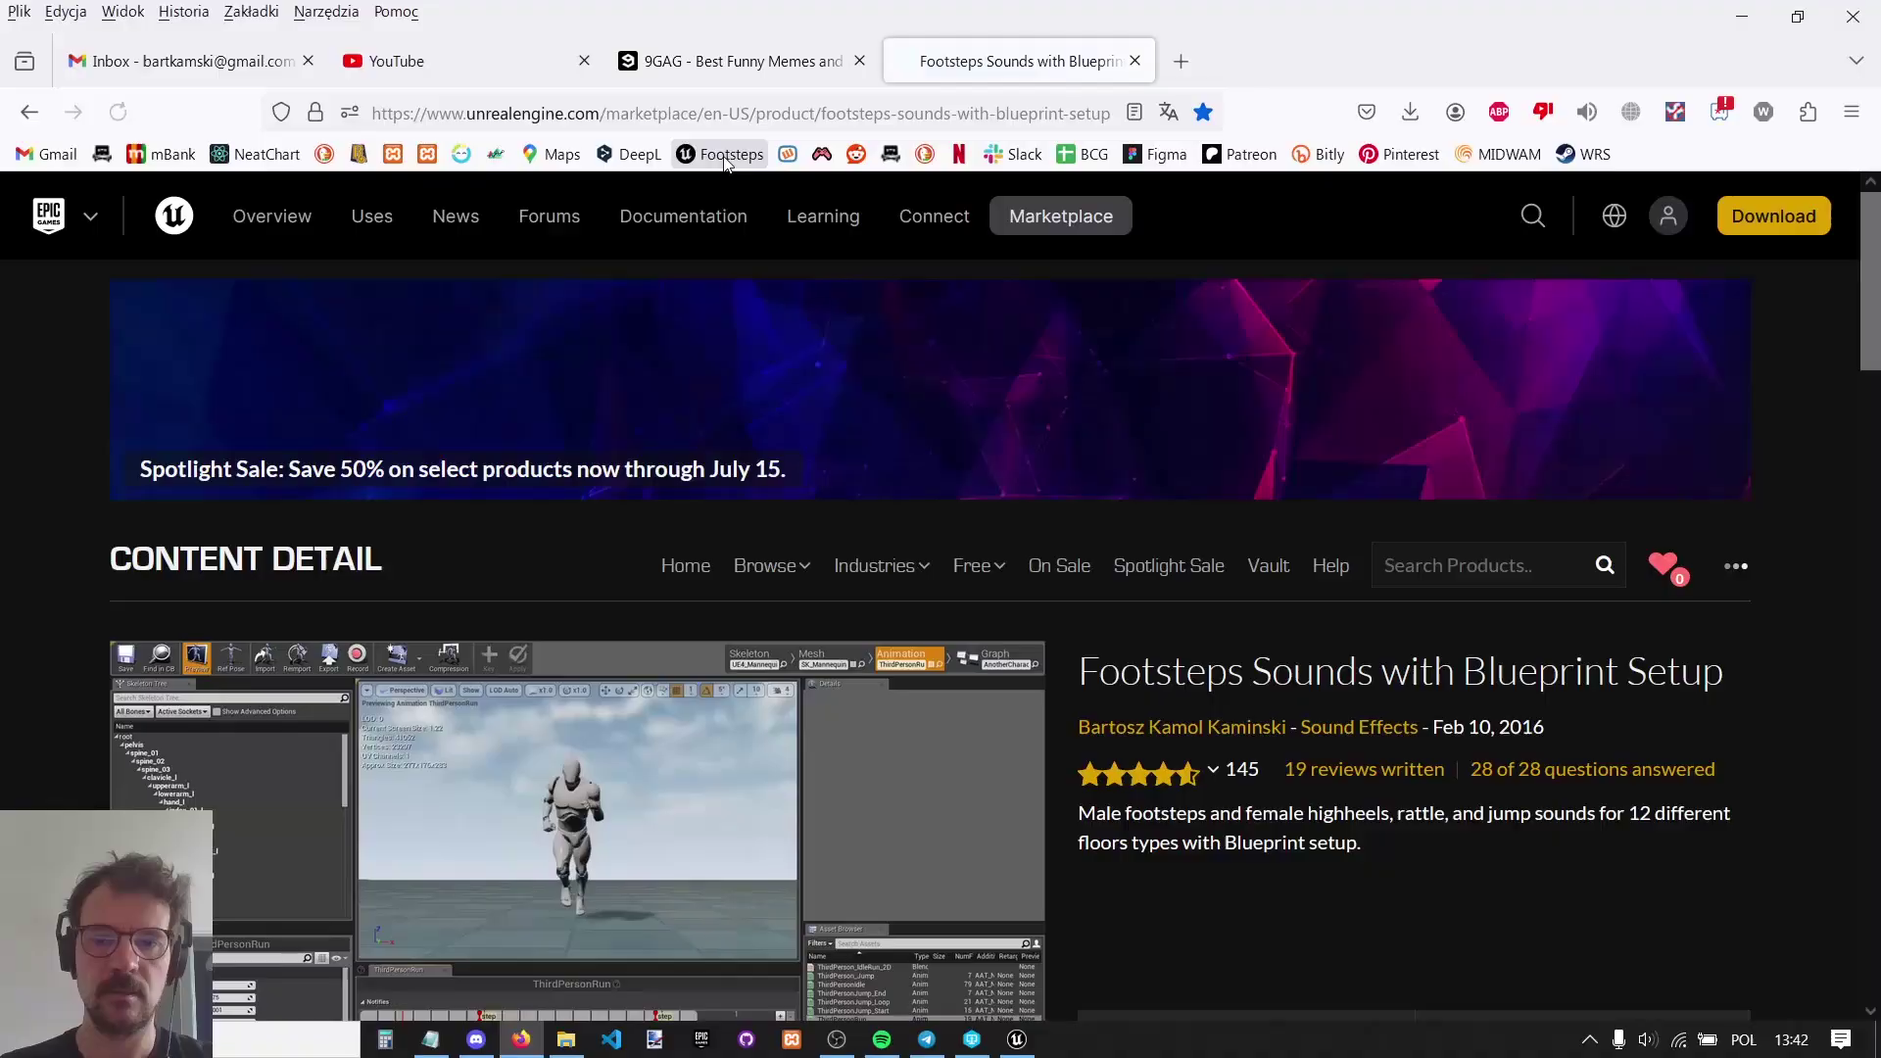
In Firefox, examine the ratings of the Footsteps Sounds with Blueprint Setup marketplace product, and return to Unreal Editor.
{"action": "scroll", "coordinate": [1058, 513], "scroll_direction": "down", "scroll_amount": 3}
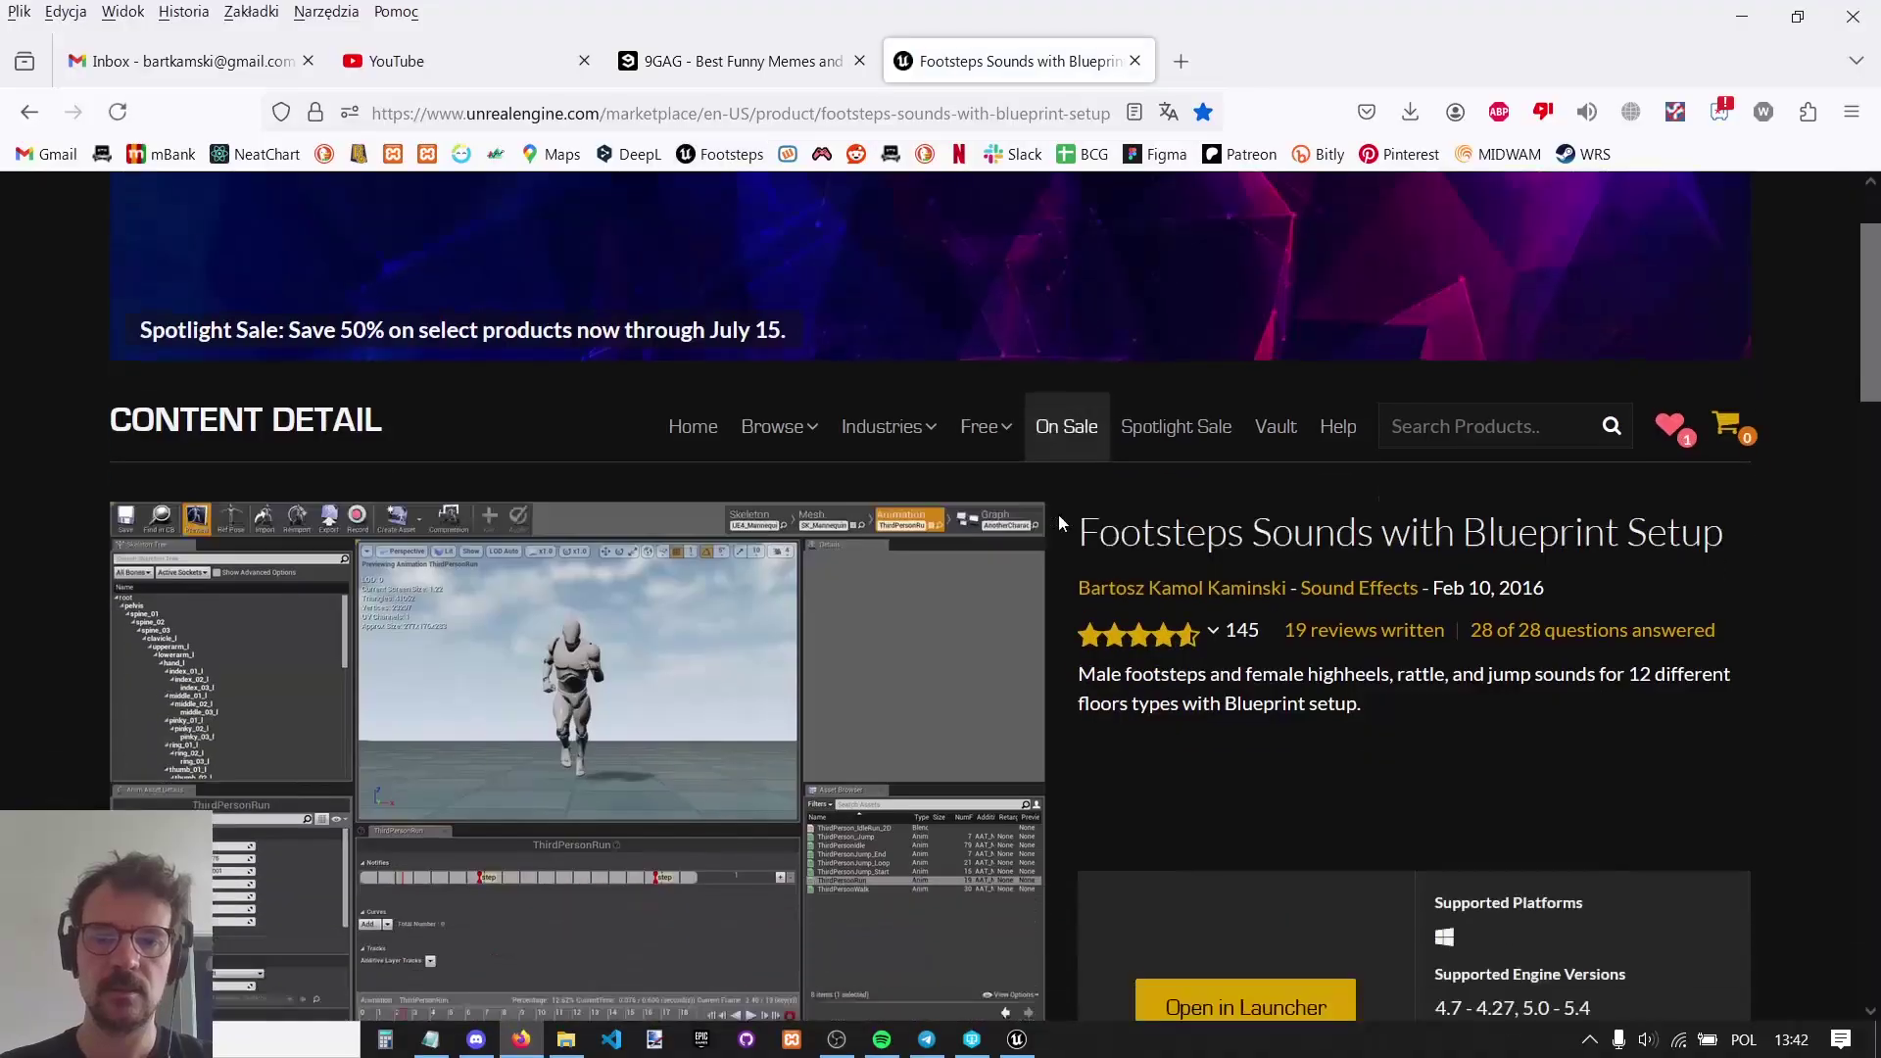
{"action": "mouse_move", "coordinate": [1232, 522]}
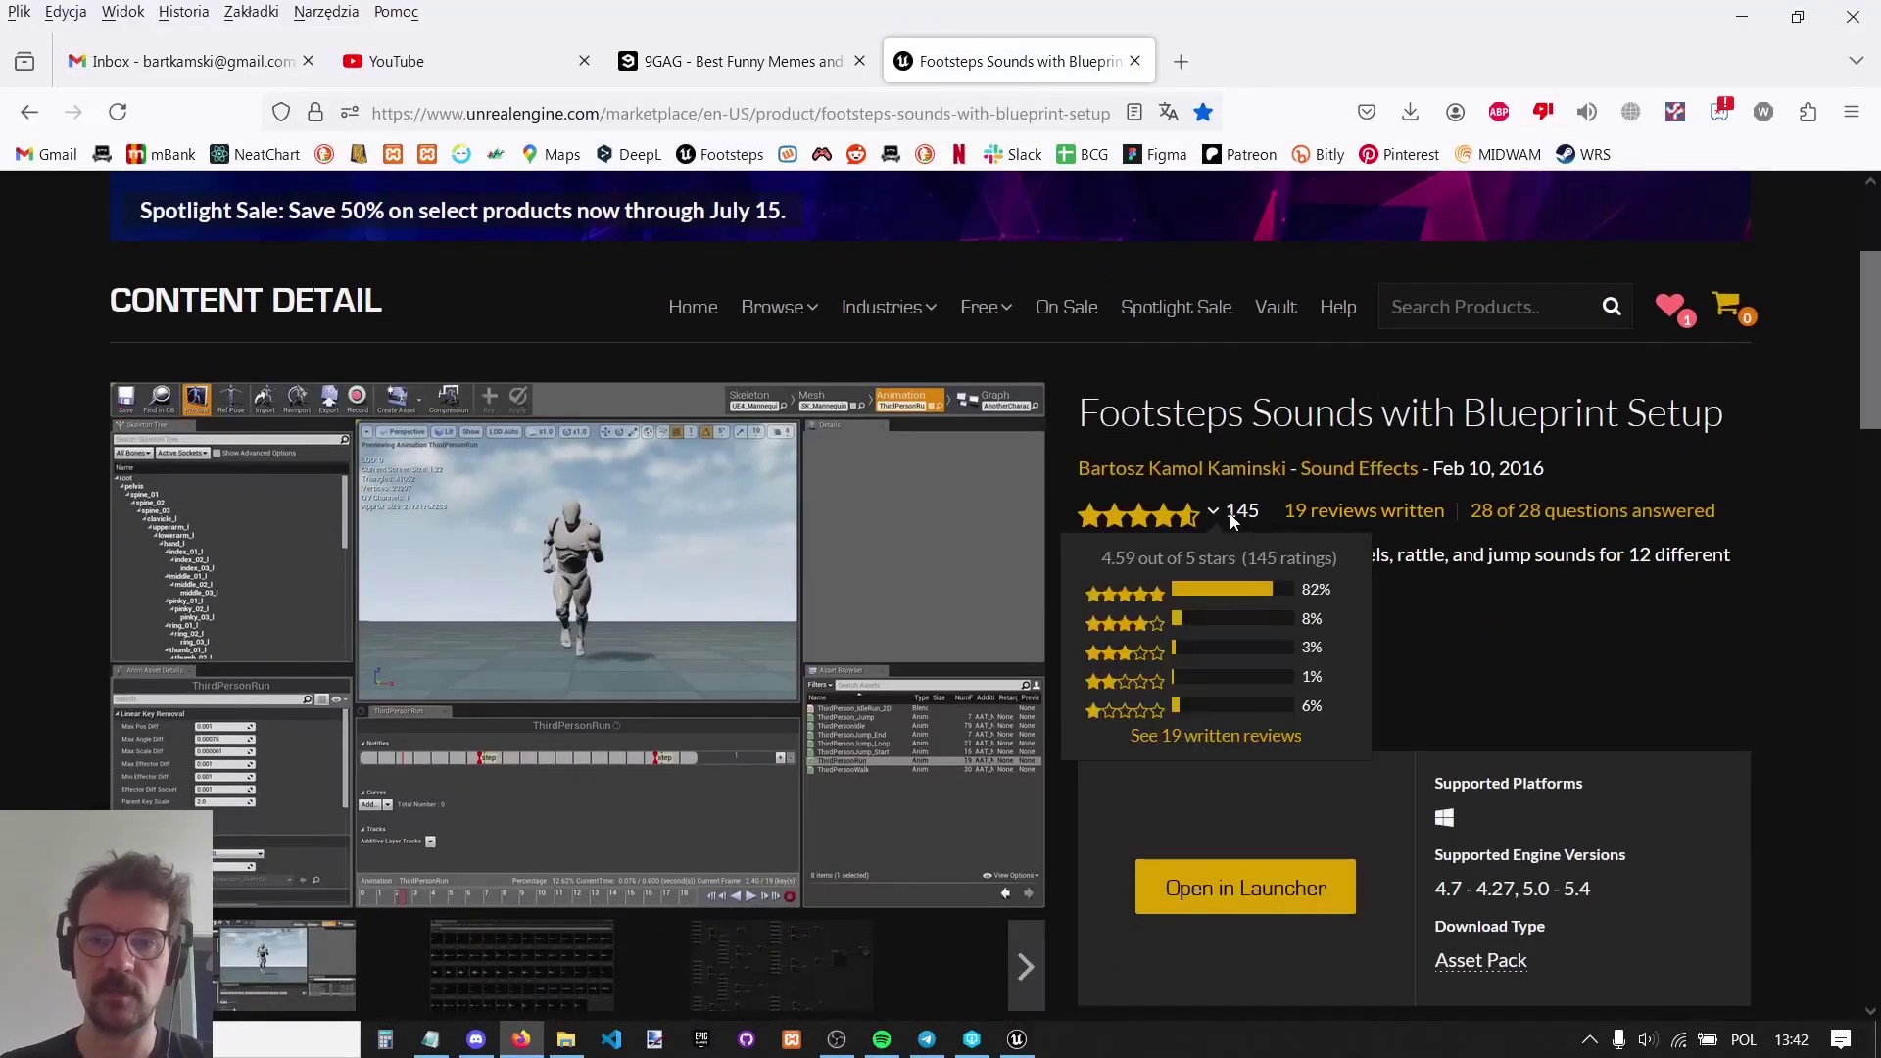
{"action": "left_click_drag", "start_coordinate": [1256, 519], "coordinate": [1261, 515]}
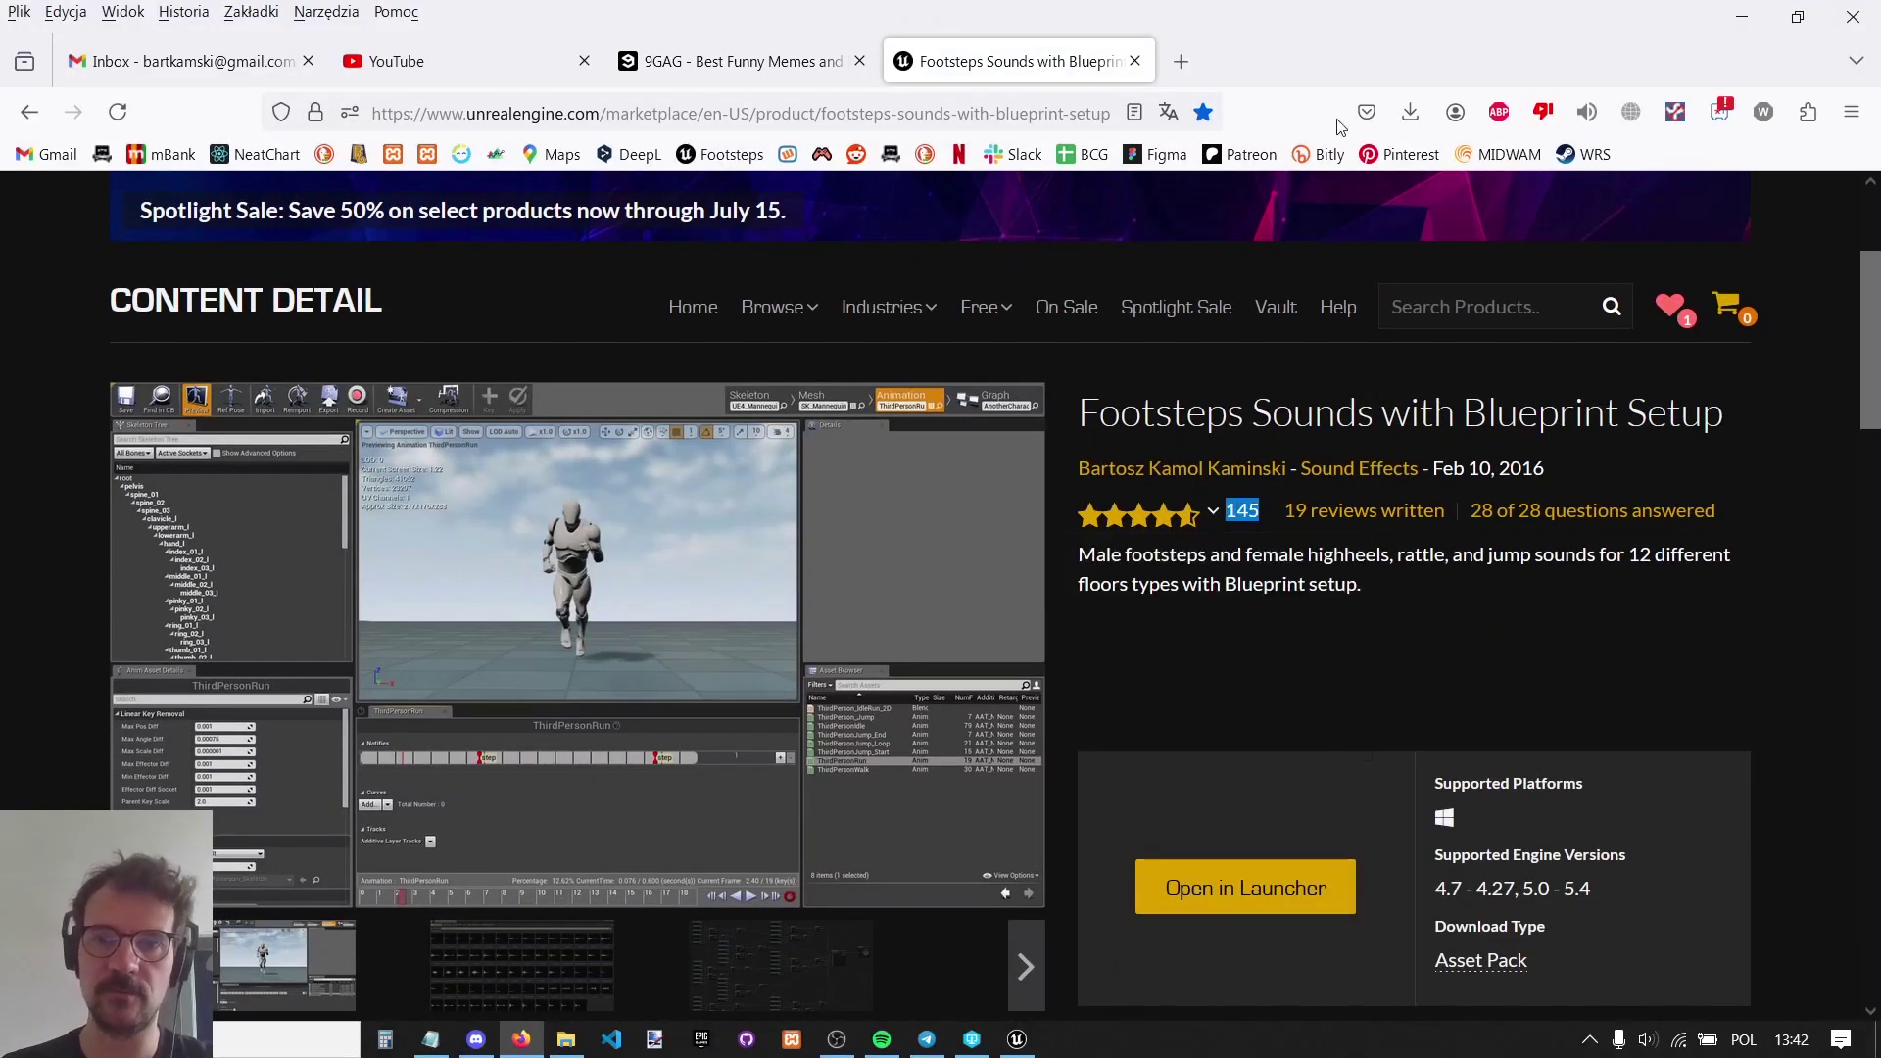
{"action": "left_click", "coordinate": [1742, 14]}
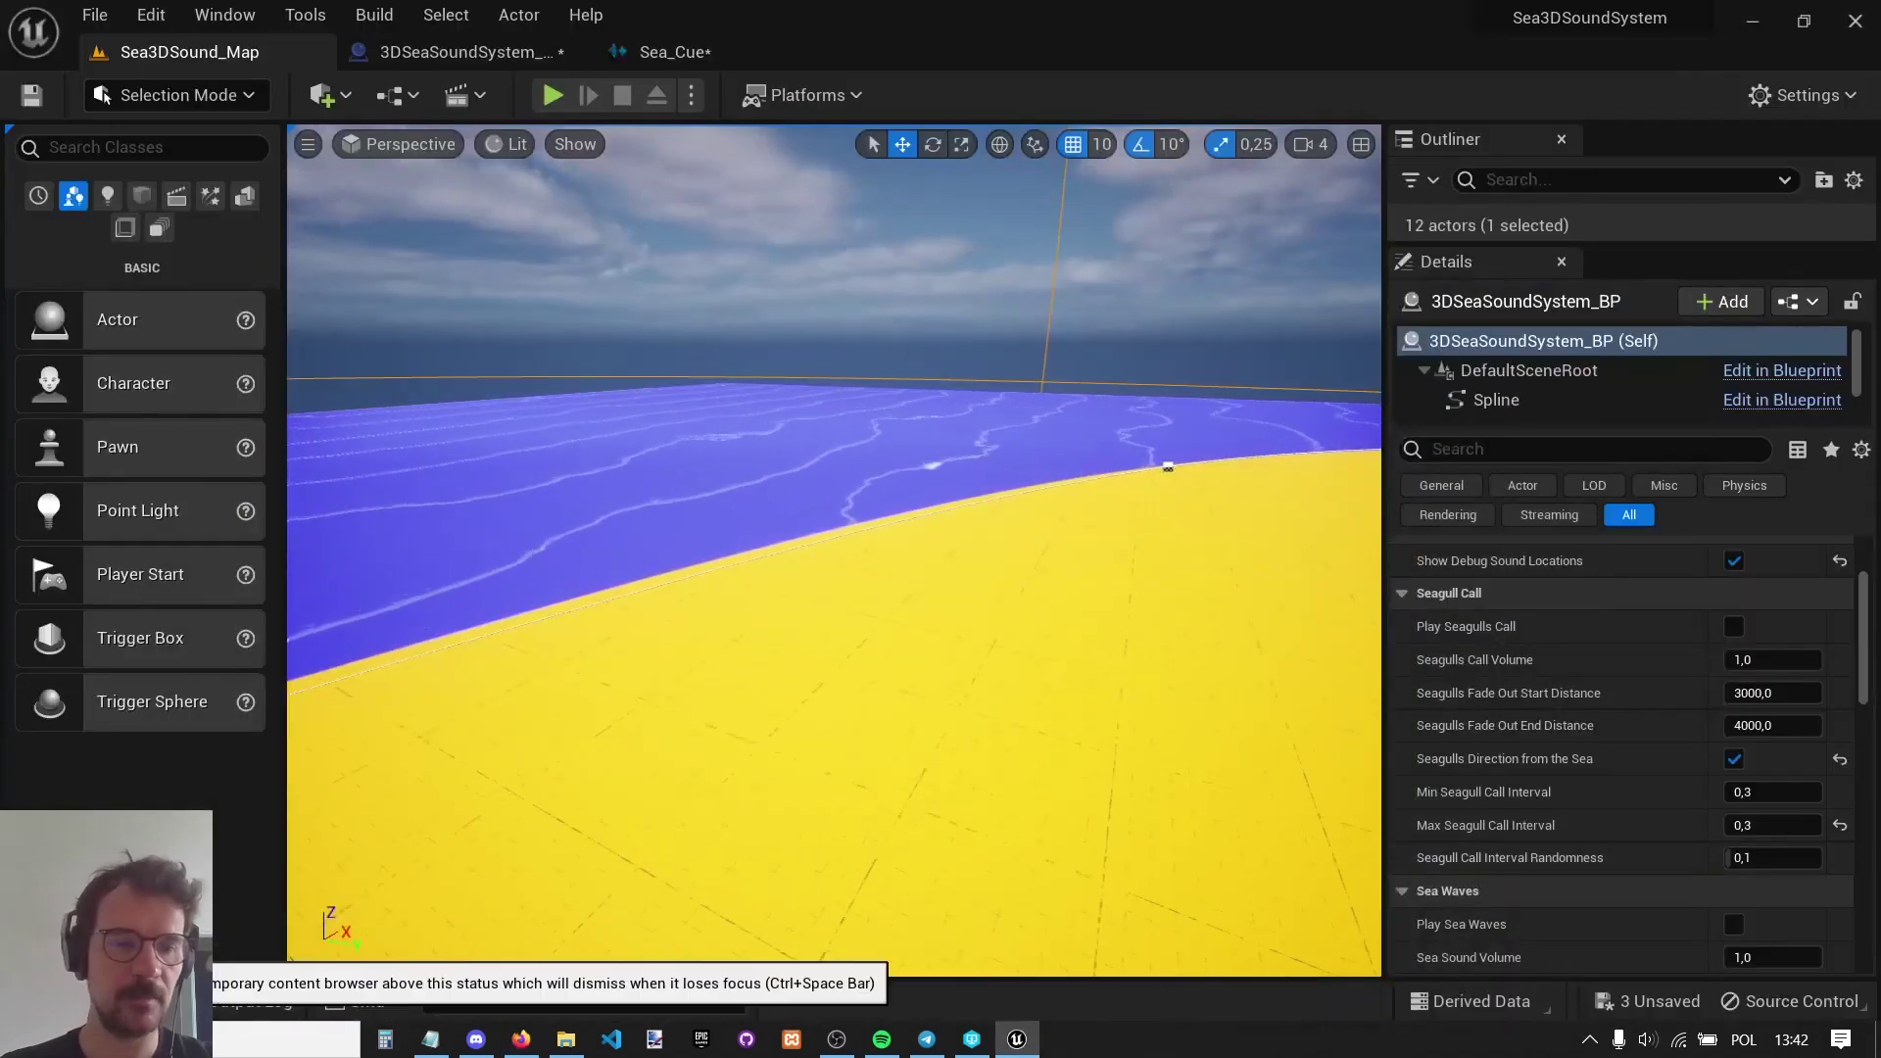
{"action": "left_click", "coordinate": [108, 1000]}
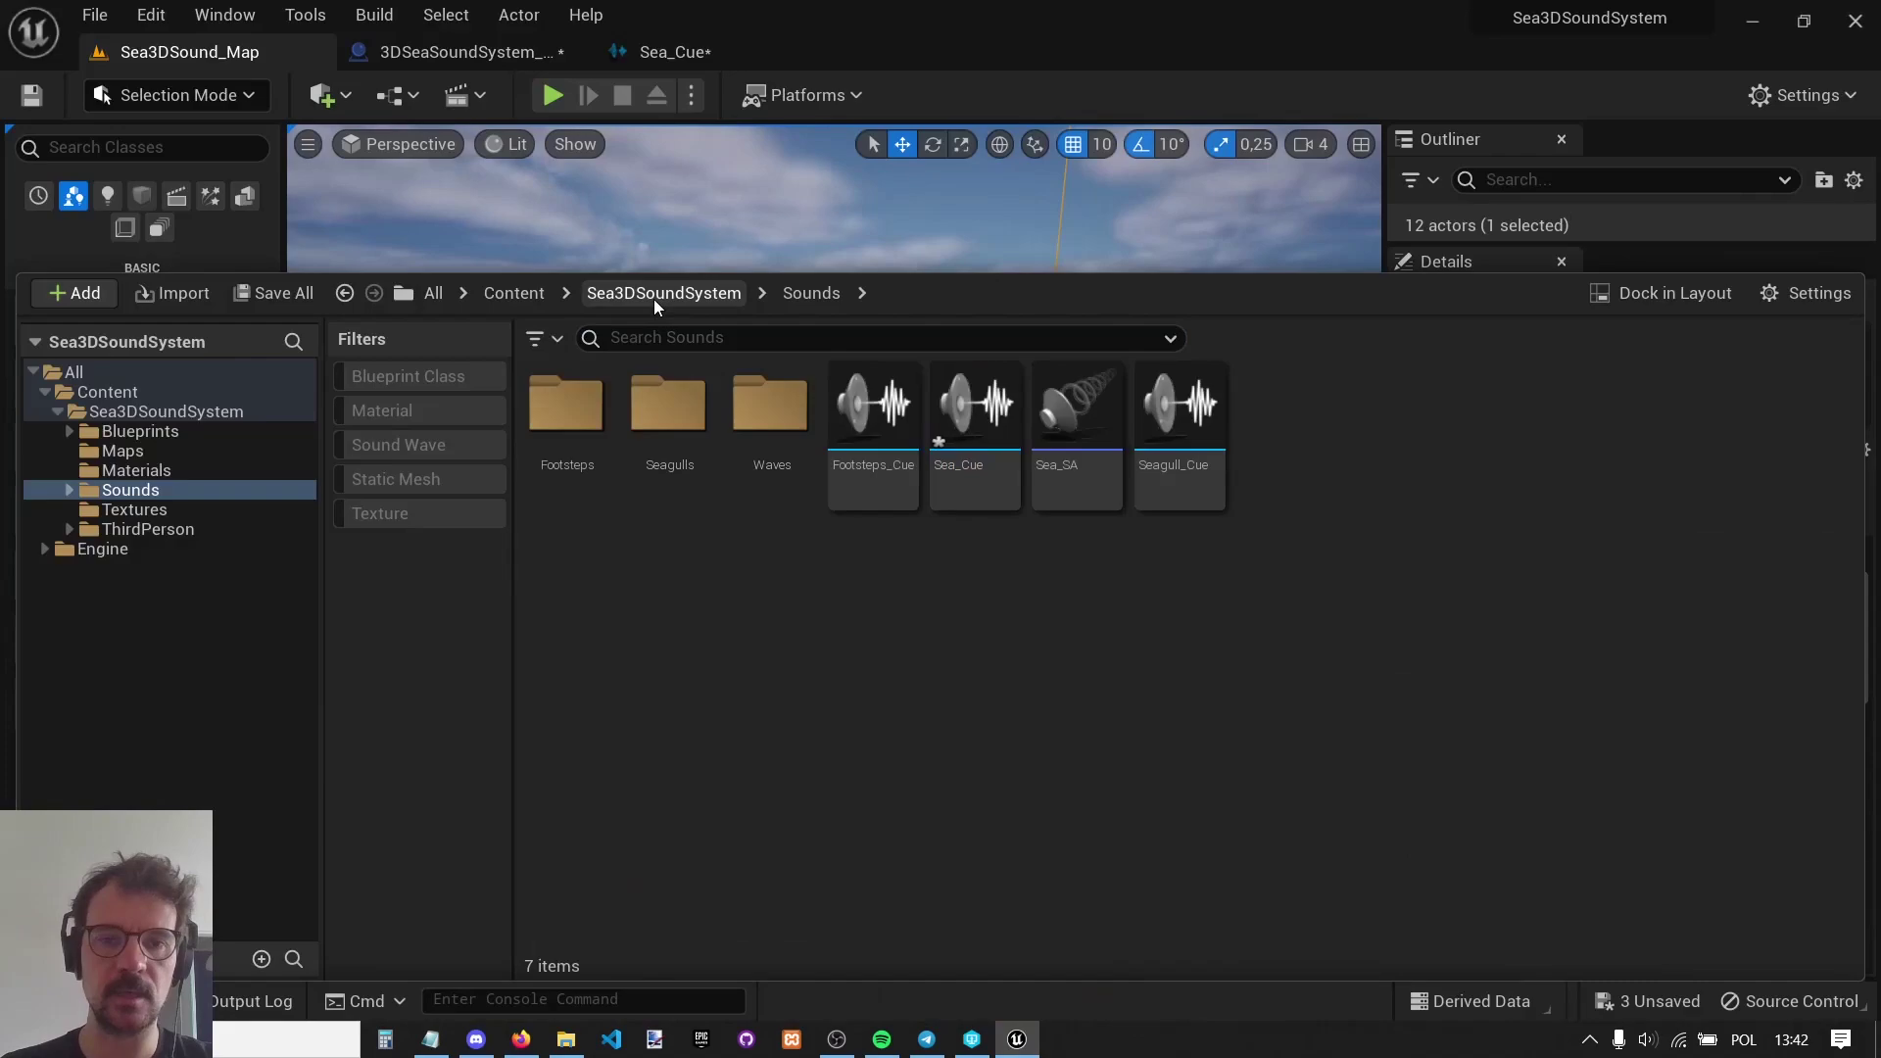
{"action": "right_click_drag", "start_coordinate": [654, 245], "coordinate": [793, 394]}
{"action": "key", "text": "s"}
{"action": "key", "text": "w"}
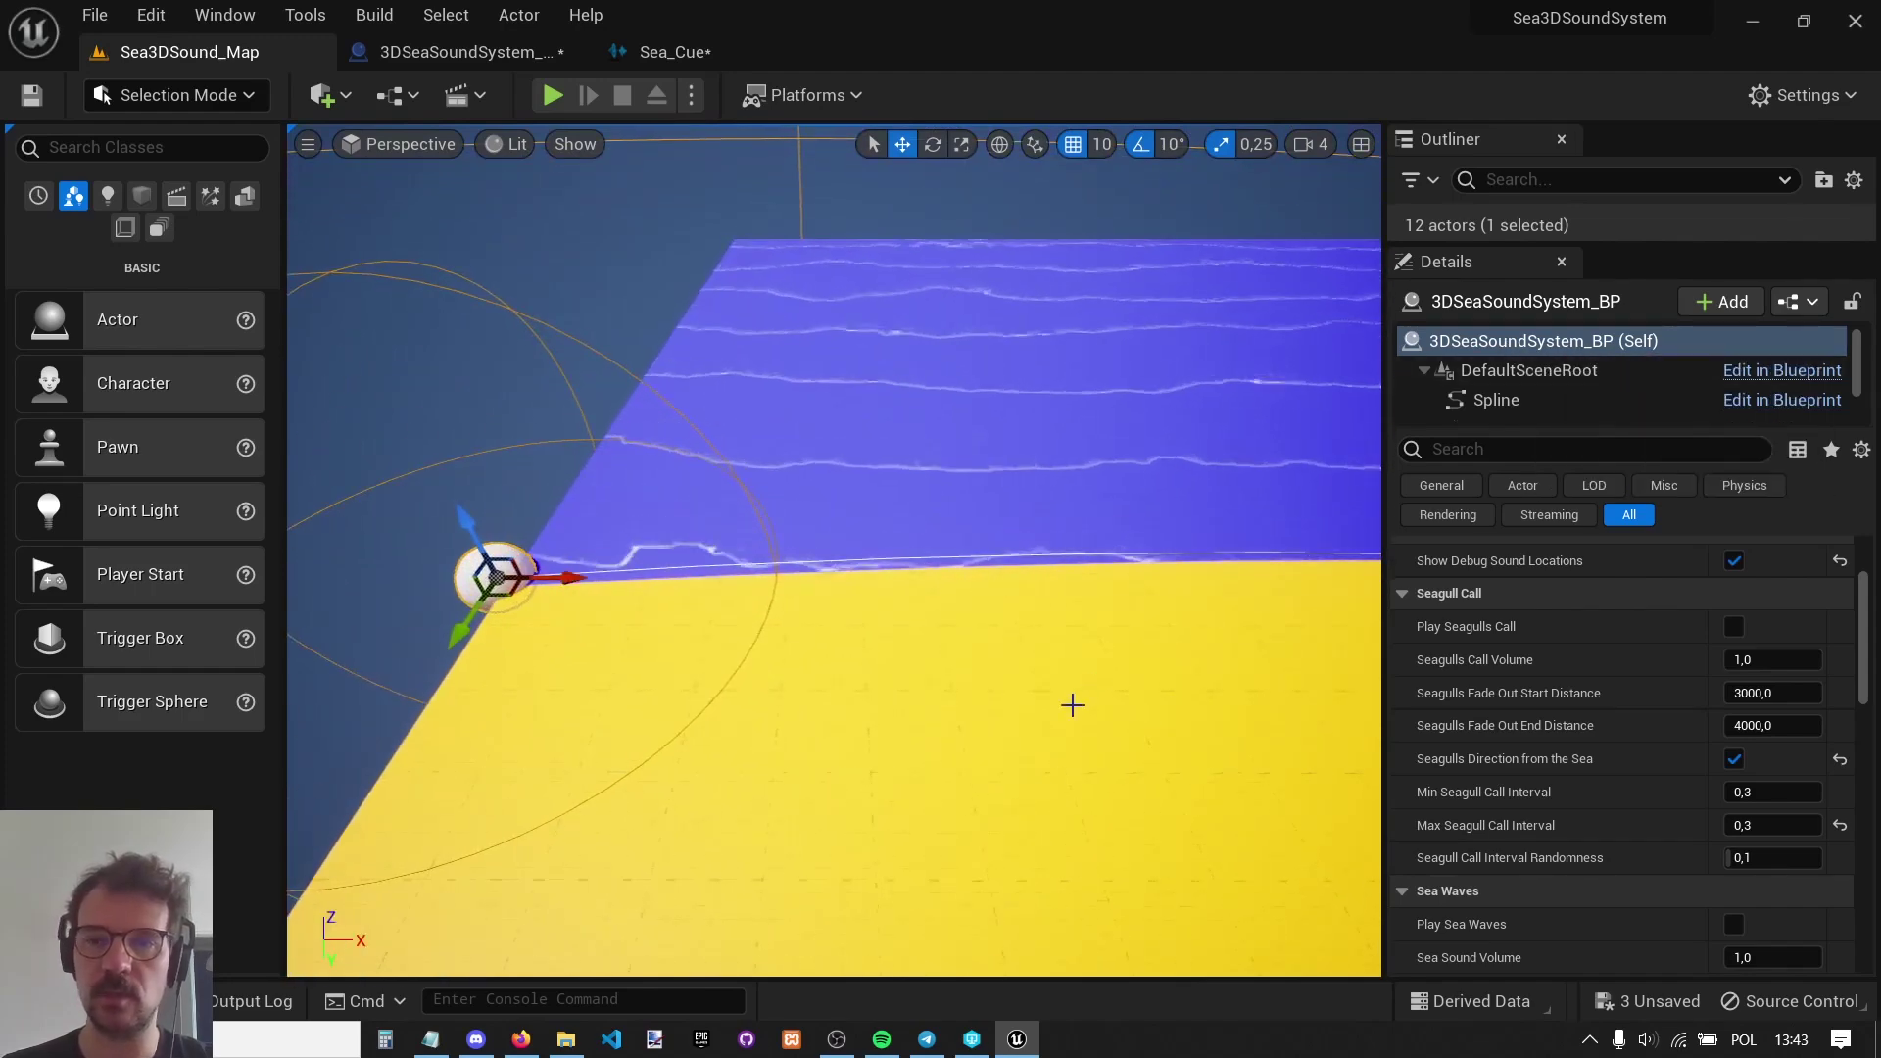
Browse to the Blueprints folder of Sea3DSoundSystem and point out the 3DSeaSoundSystem_BP blueprint.
{"action": "left_click", "coordinate": [69, 1000]}
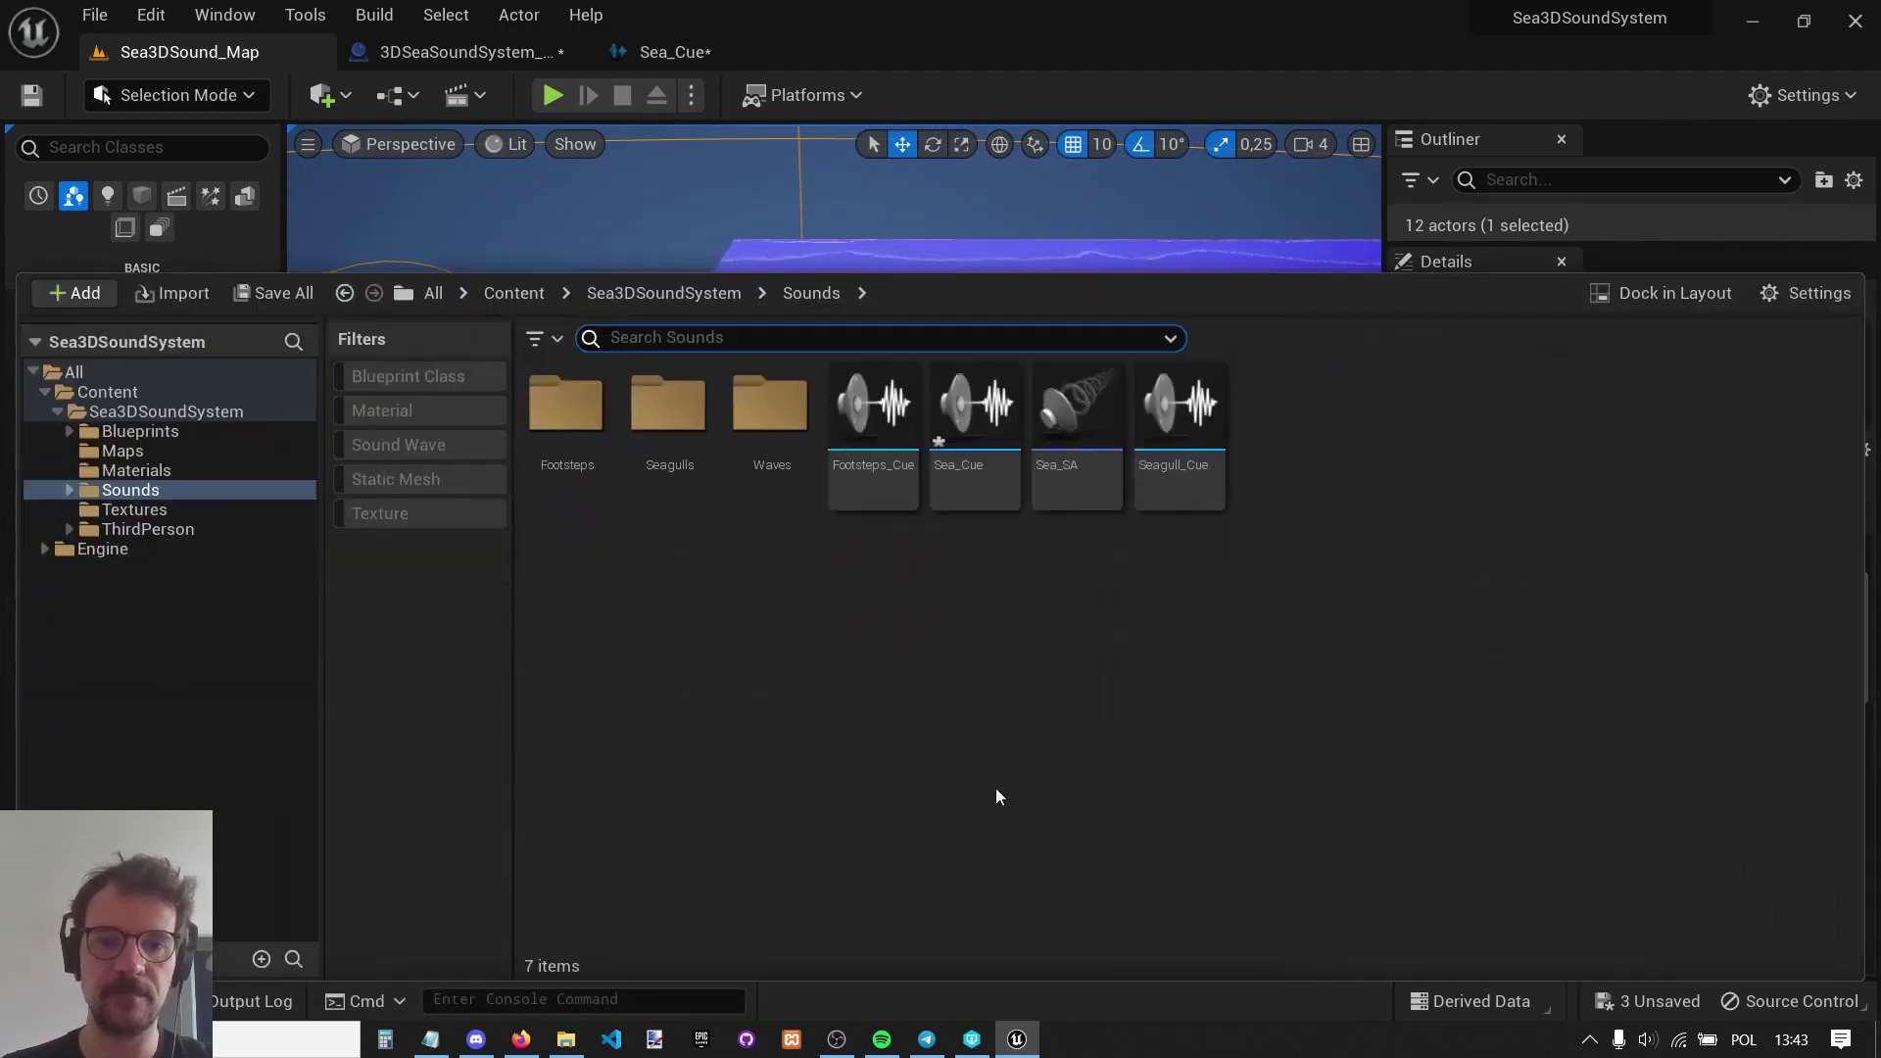
{"action": "left_click", "coordinate": [663, 293]}
{"action": "double_click", "coordinate": [566, 403]}
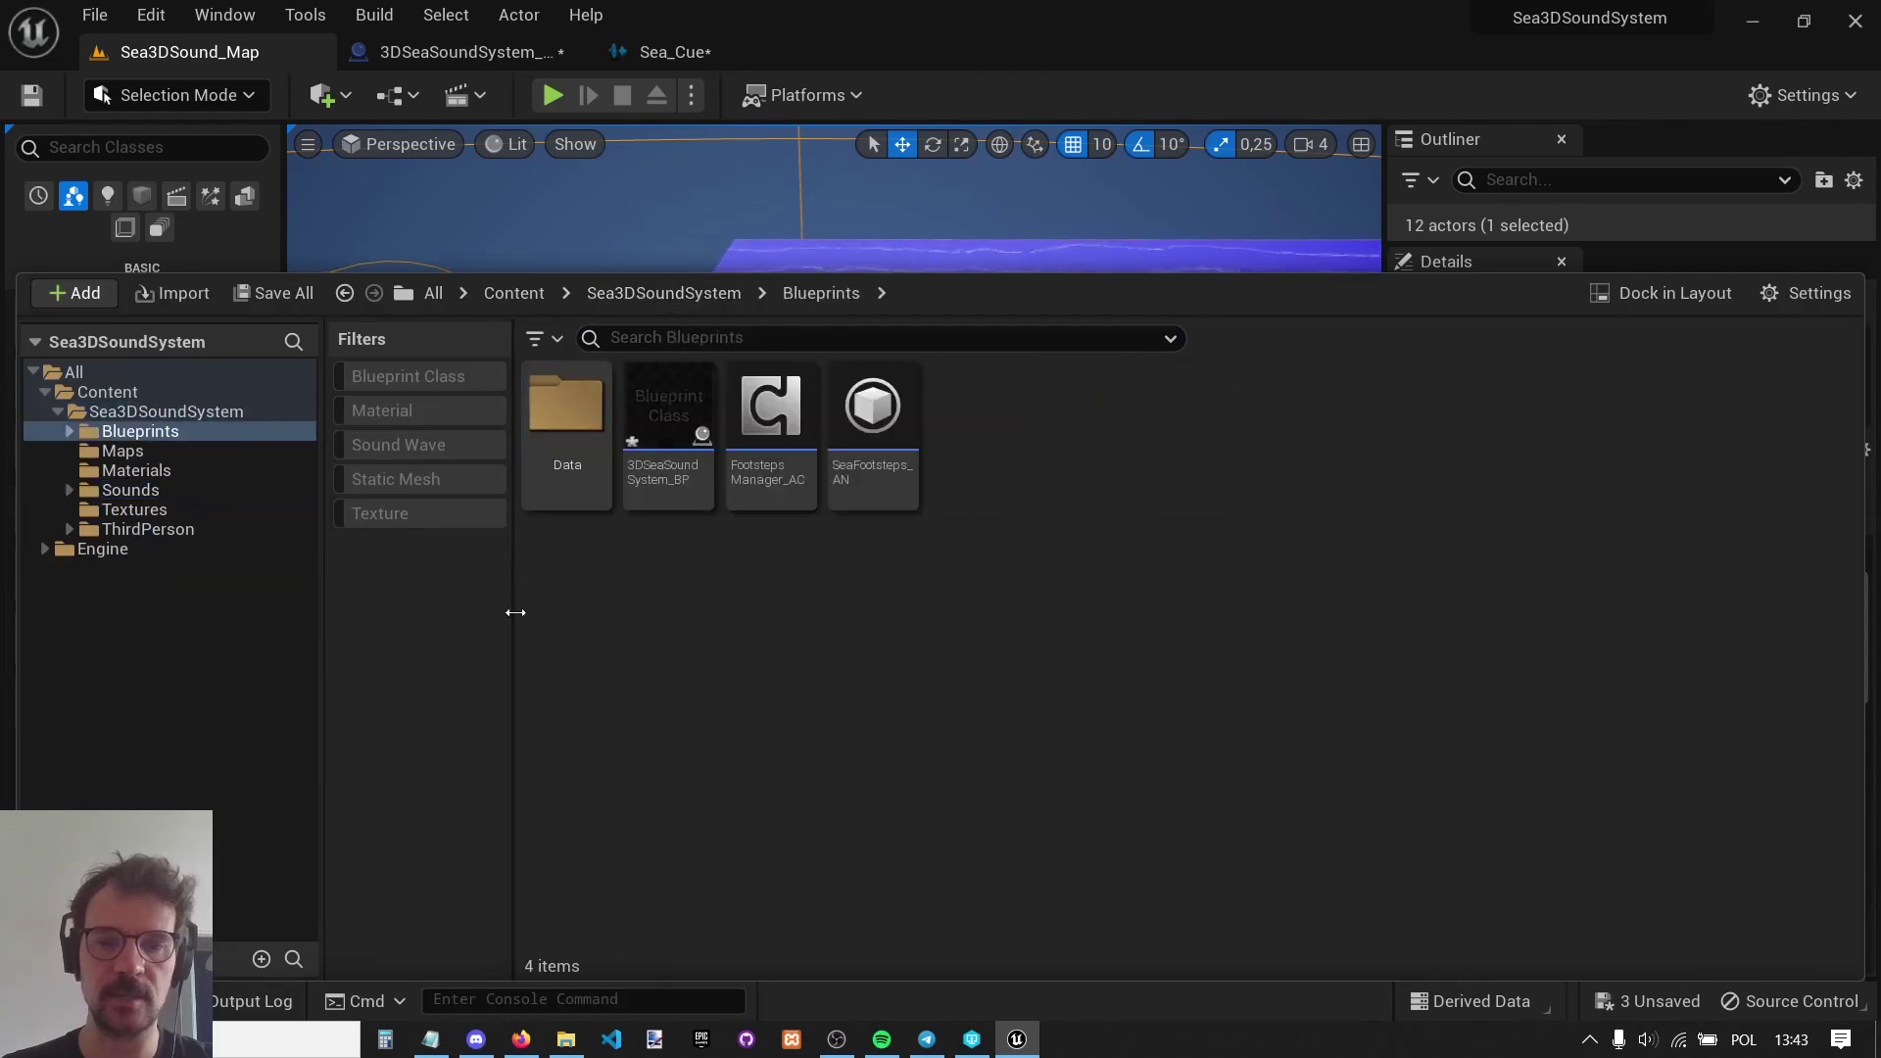
{"action": "left_click", "coordinate": [668, 422]}
{"action": "mouse_move", "coordinate": [984, 195]}
{"action": "right_mouse_down"}
{"action": "mouse_move", "coordinate": [984, 284]}
{"action": "mouse_move", "coordinate": [941, 324]}
{"action": "mouse_move", "coordinate": [985, 255]}
{"action": "mouse_move", "coordinate": [985, 196]}
{"action": "right_mouse_up"}
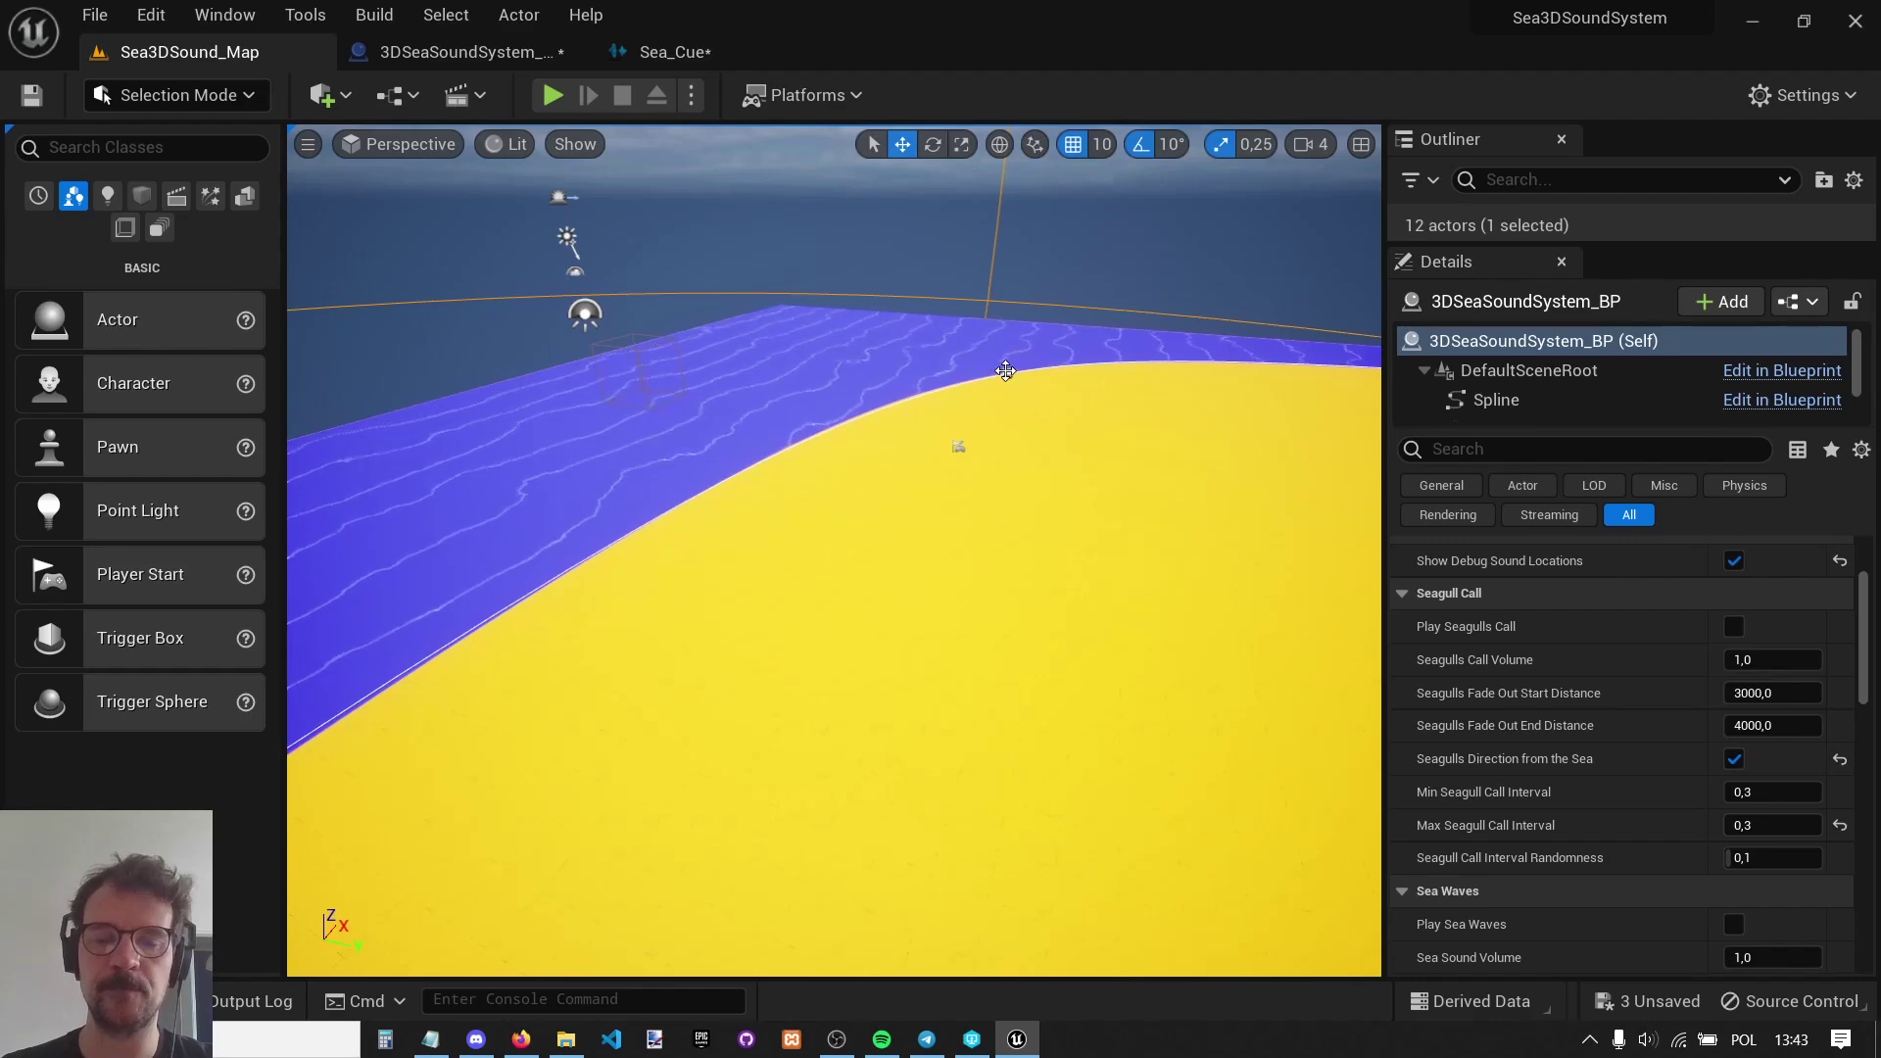
{"action": "left_click", "coordinate": [1008, 373]}
{"action": "right_click_drag", "start_coordinate": [1008, 373], "coordinate": [1283, 338]}
{"action": "left_click", "coordinate": [97, 1000]}
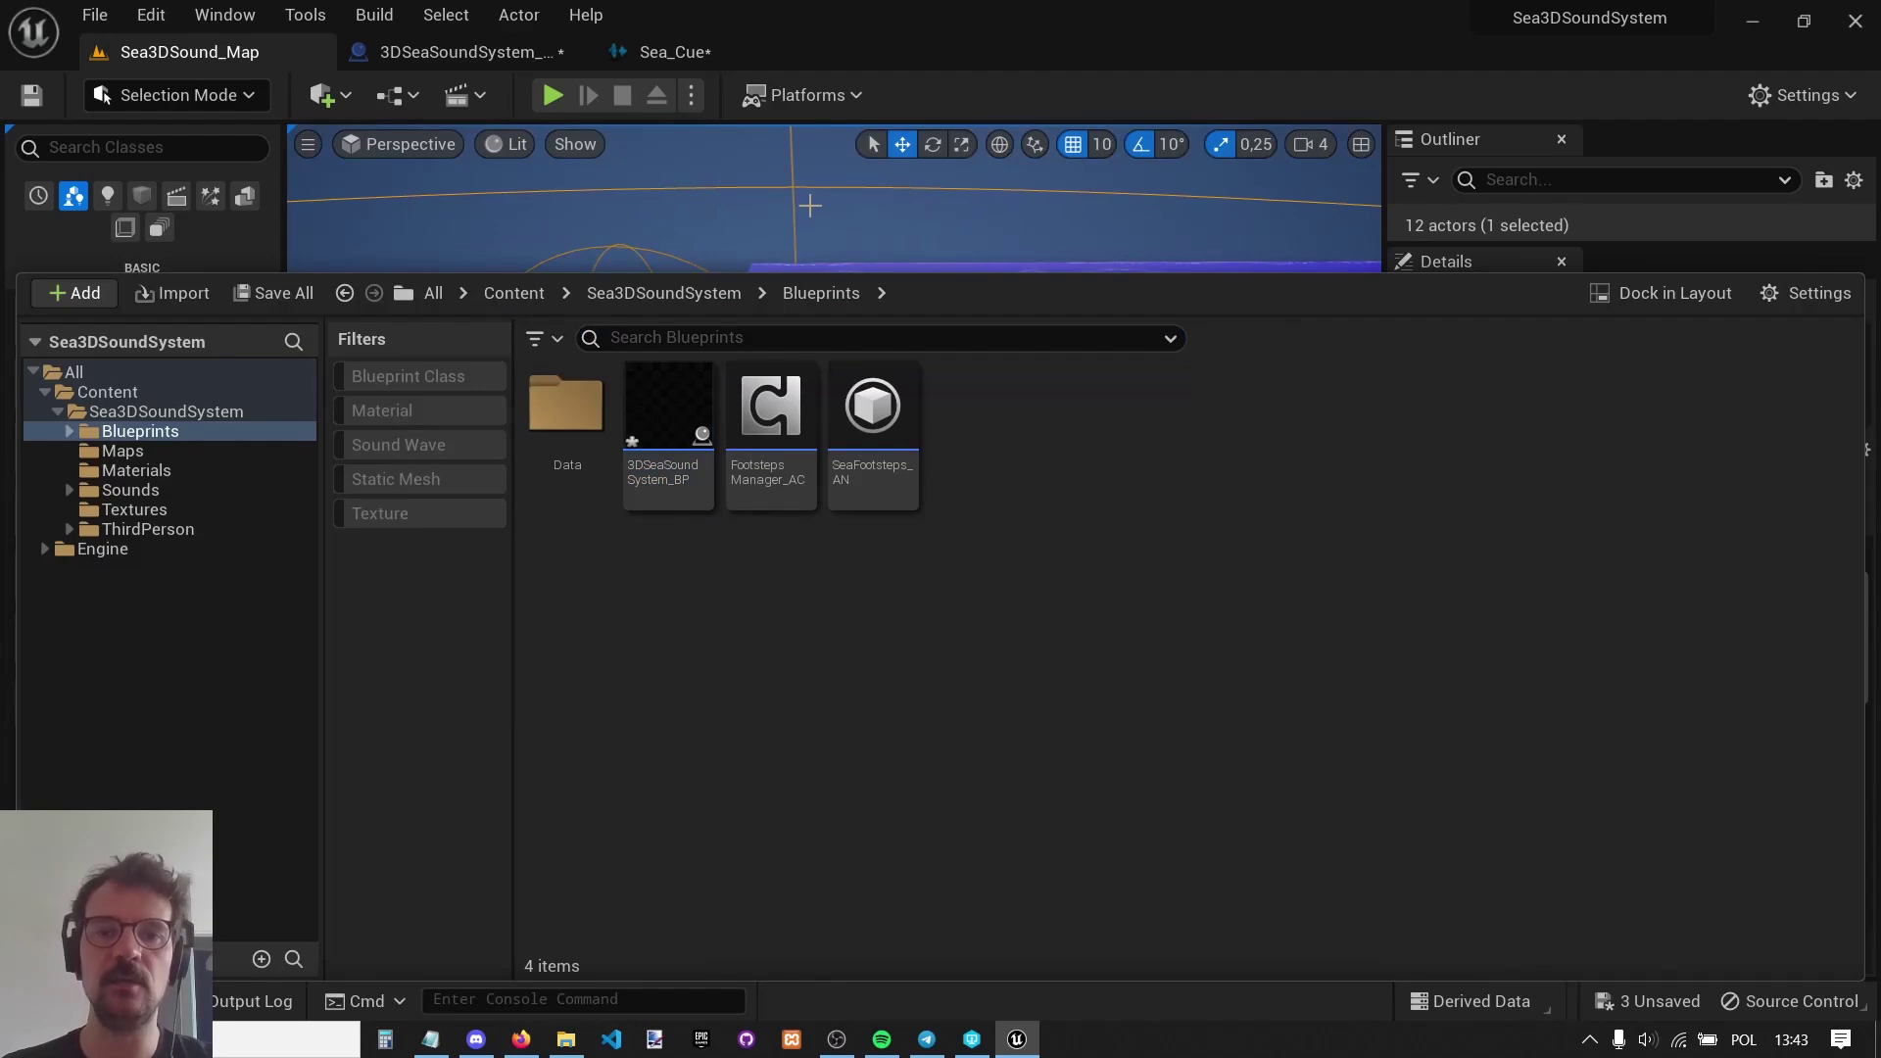
{"action": "right_click_drag", "start_coordinate": [809, 206], "coordinate": [882, 235]}
Open the FootstepsManager_AC component blueprint to examine its event graph and variables, close it and return to the level.
{"action": "left_click", "coordinate": [98, 1000]}
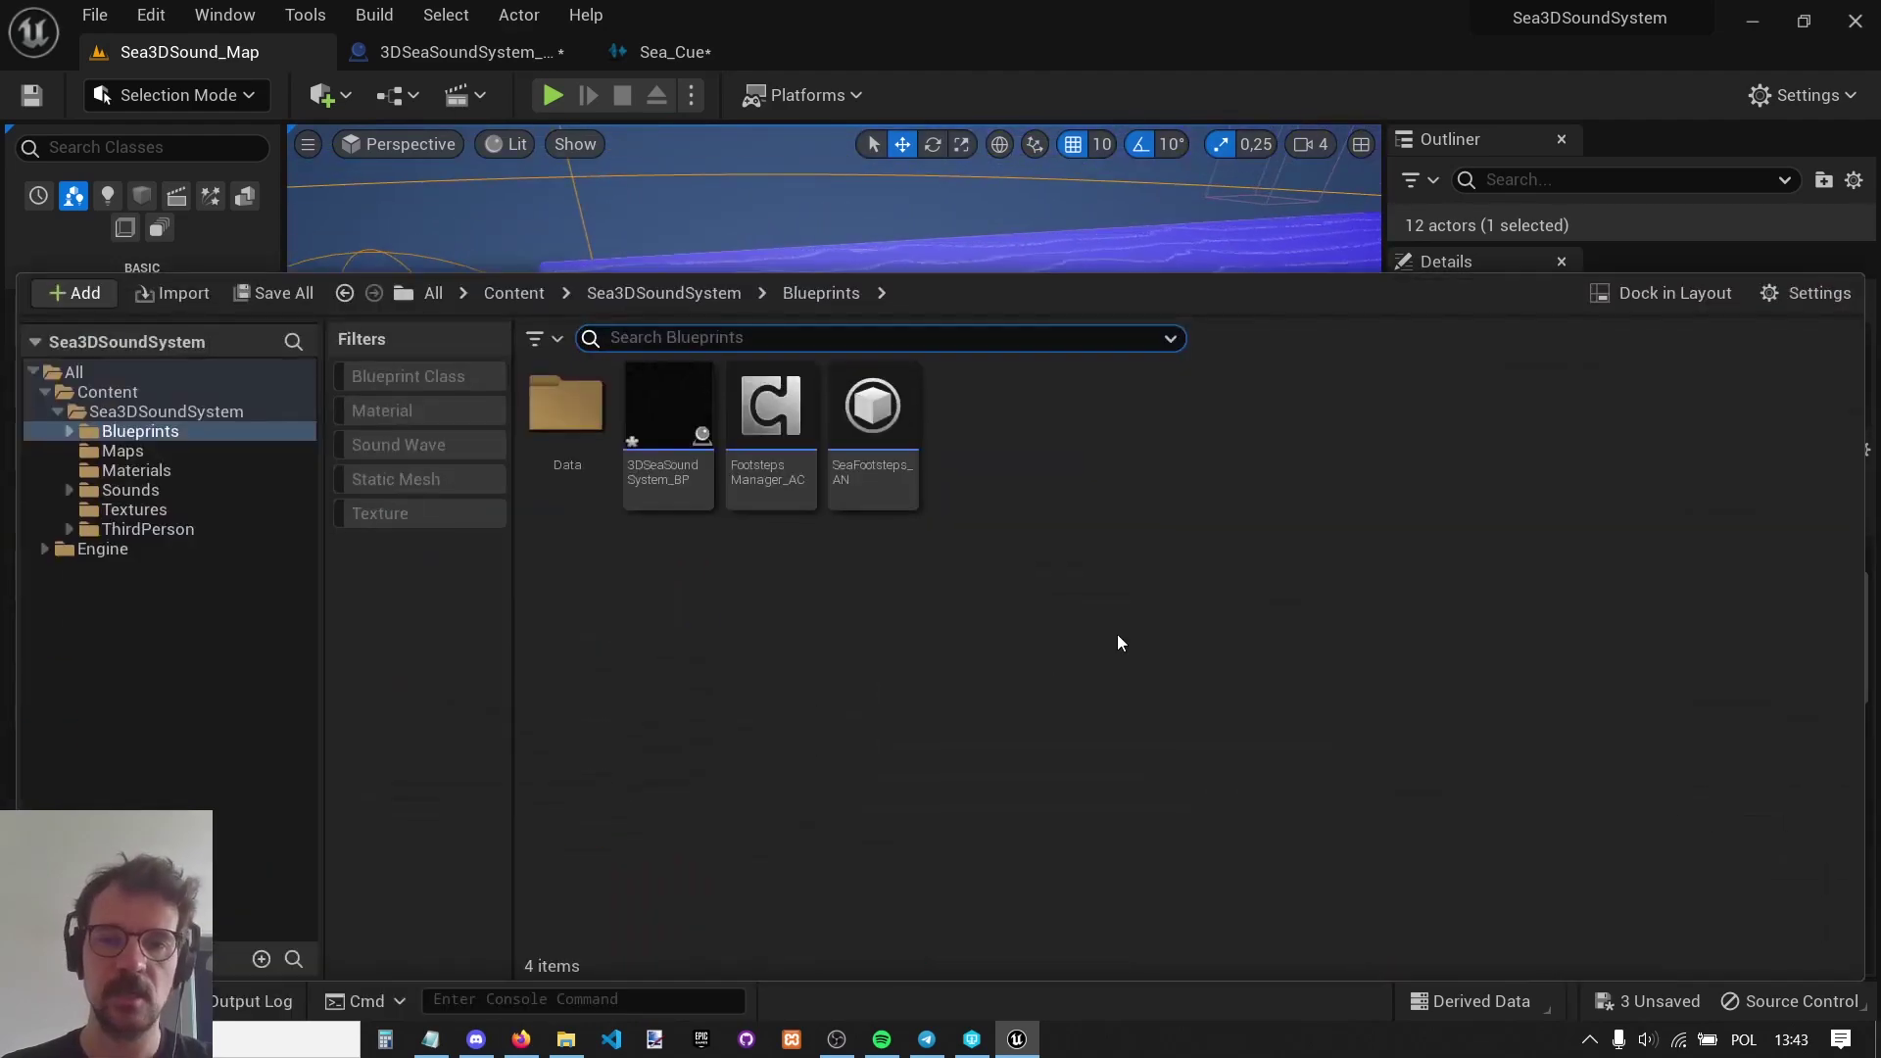
{"action": "left_click", "coordinate": [770, 411]}
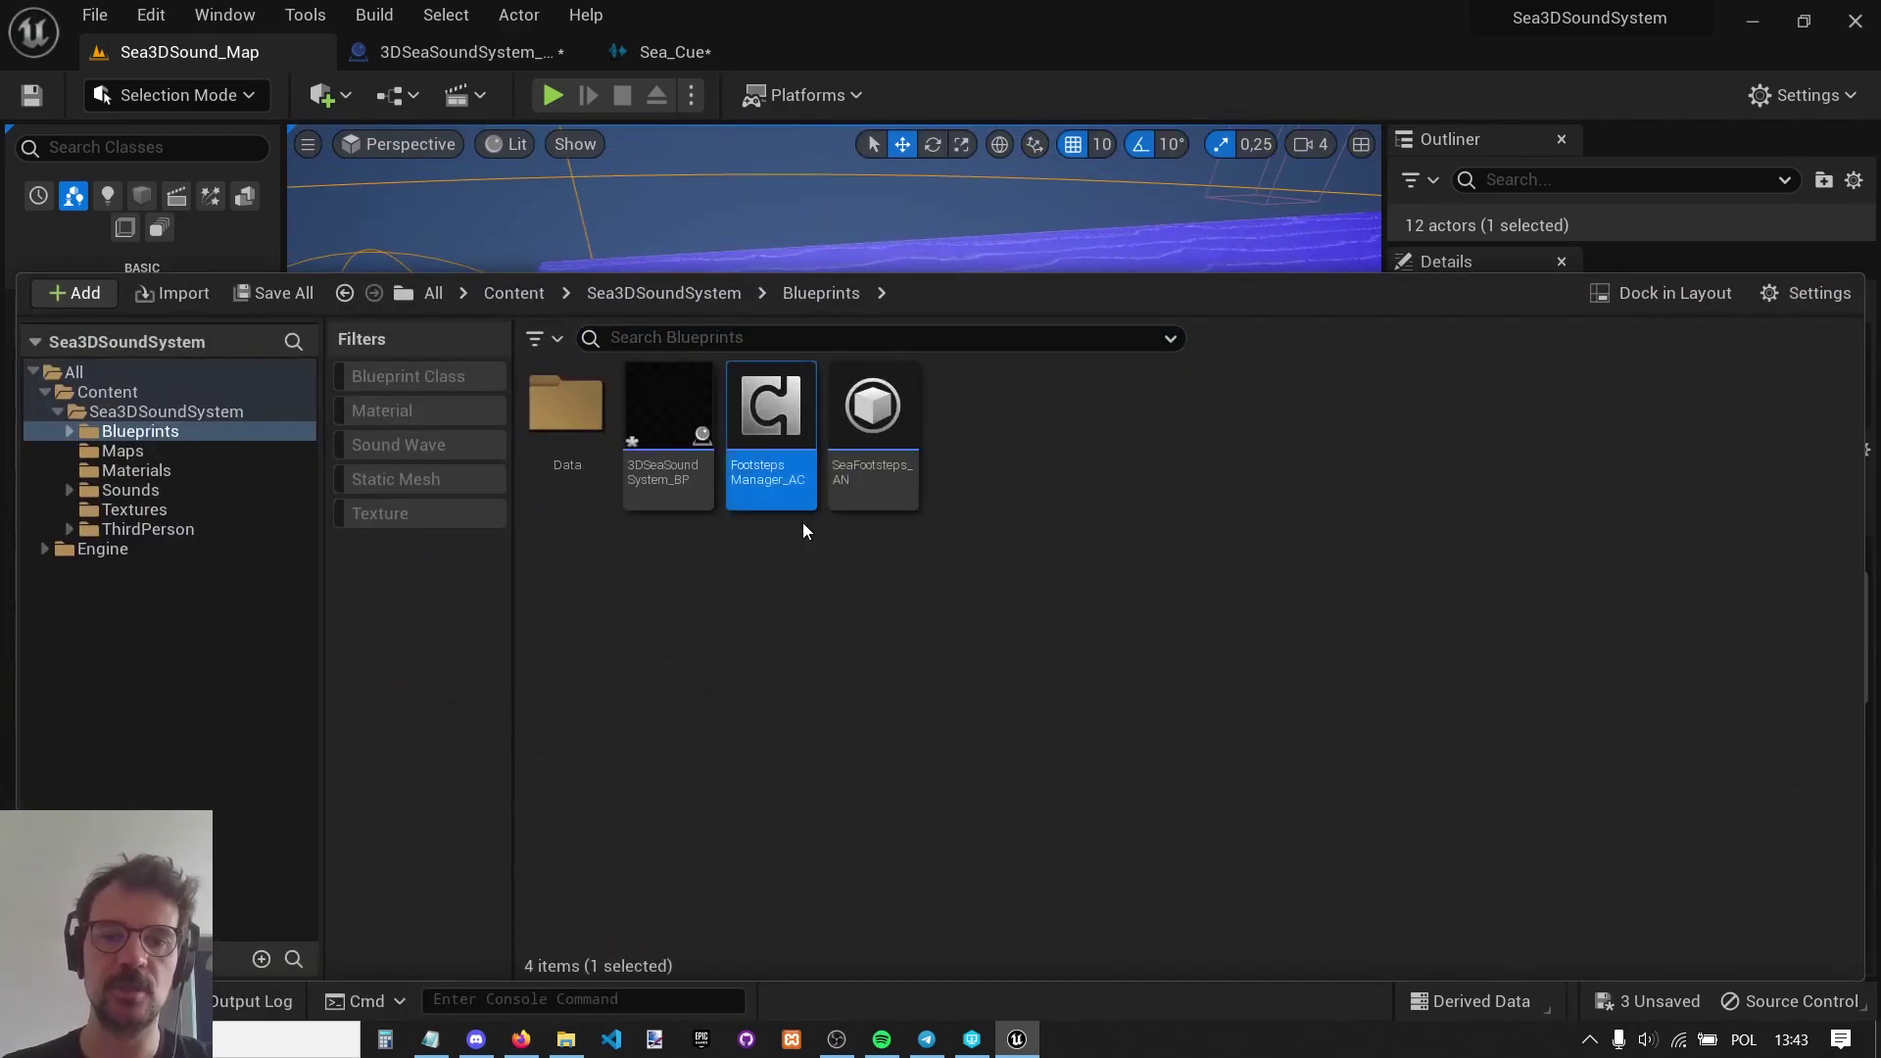
{"action": "double_click", "coordinate": [771, 412]}
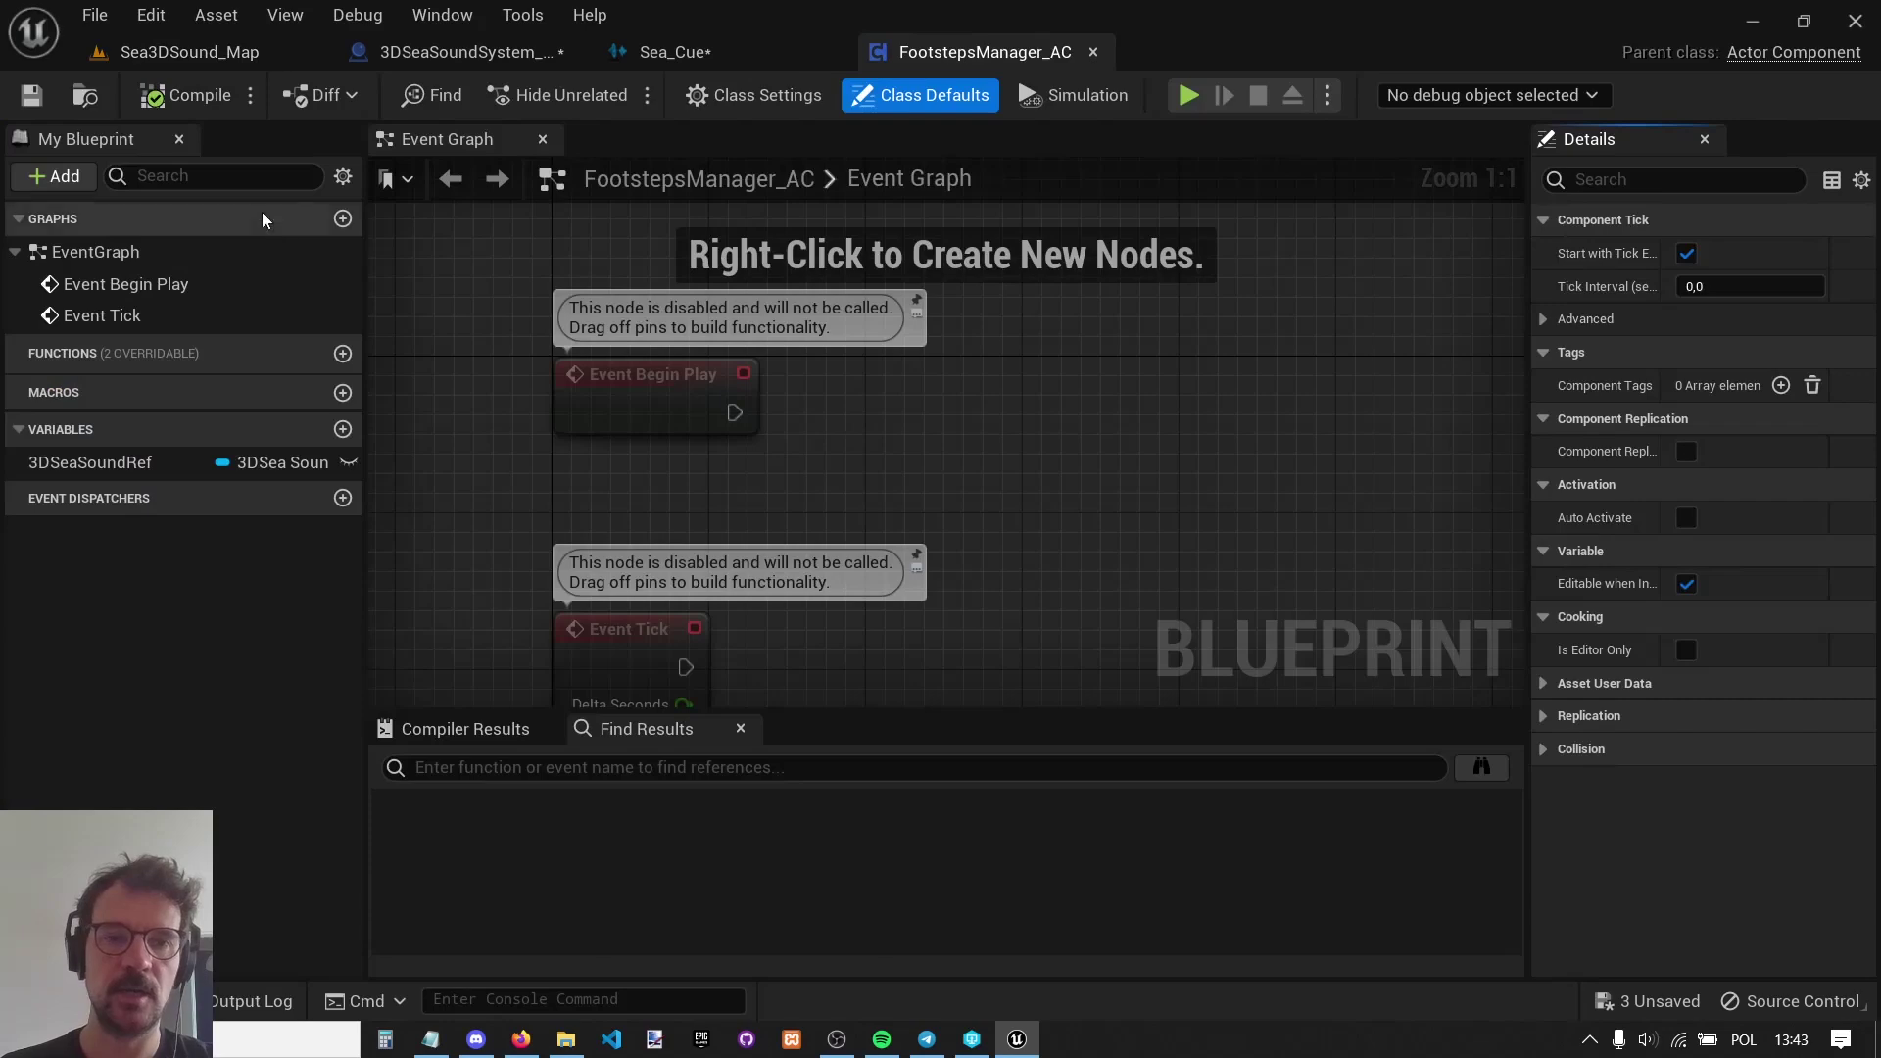
{"action": "left_click", "coordinate": [1093, 52]}
{"action": "left_click", "coordinate": [189, 52]}
Open the BP_ThirdPersonCharacter blueprint from the Blueprints folder inside ThirdPerson.
{"action": "left_click", "coordinate": [68, 1000]}
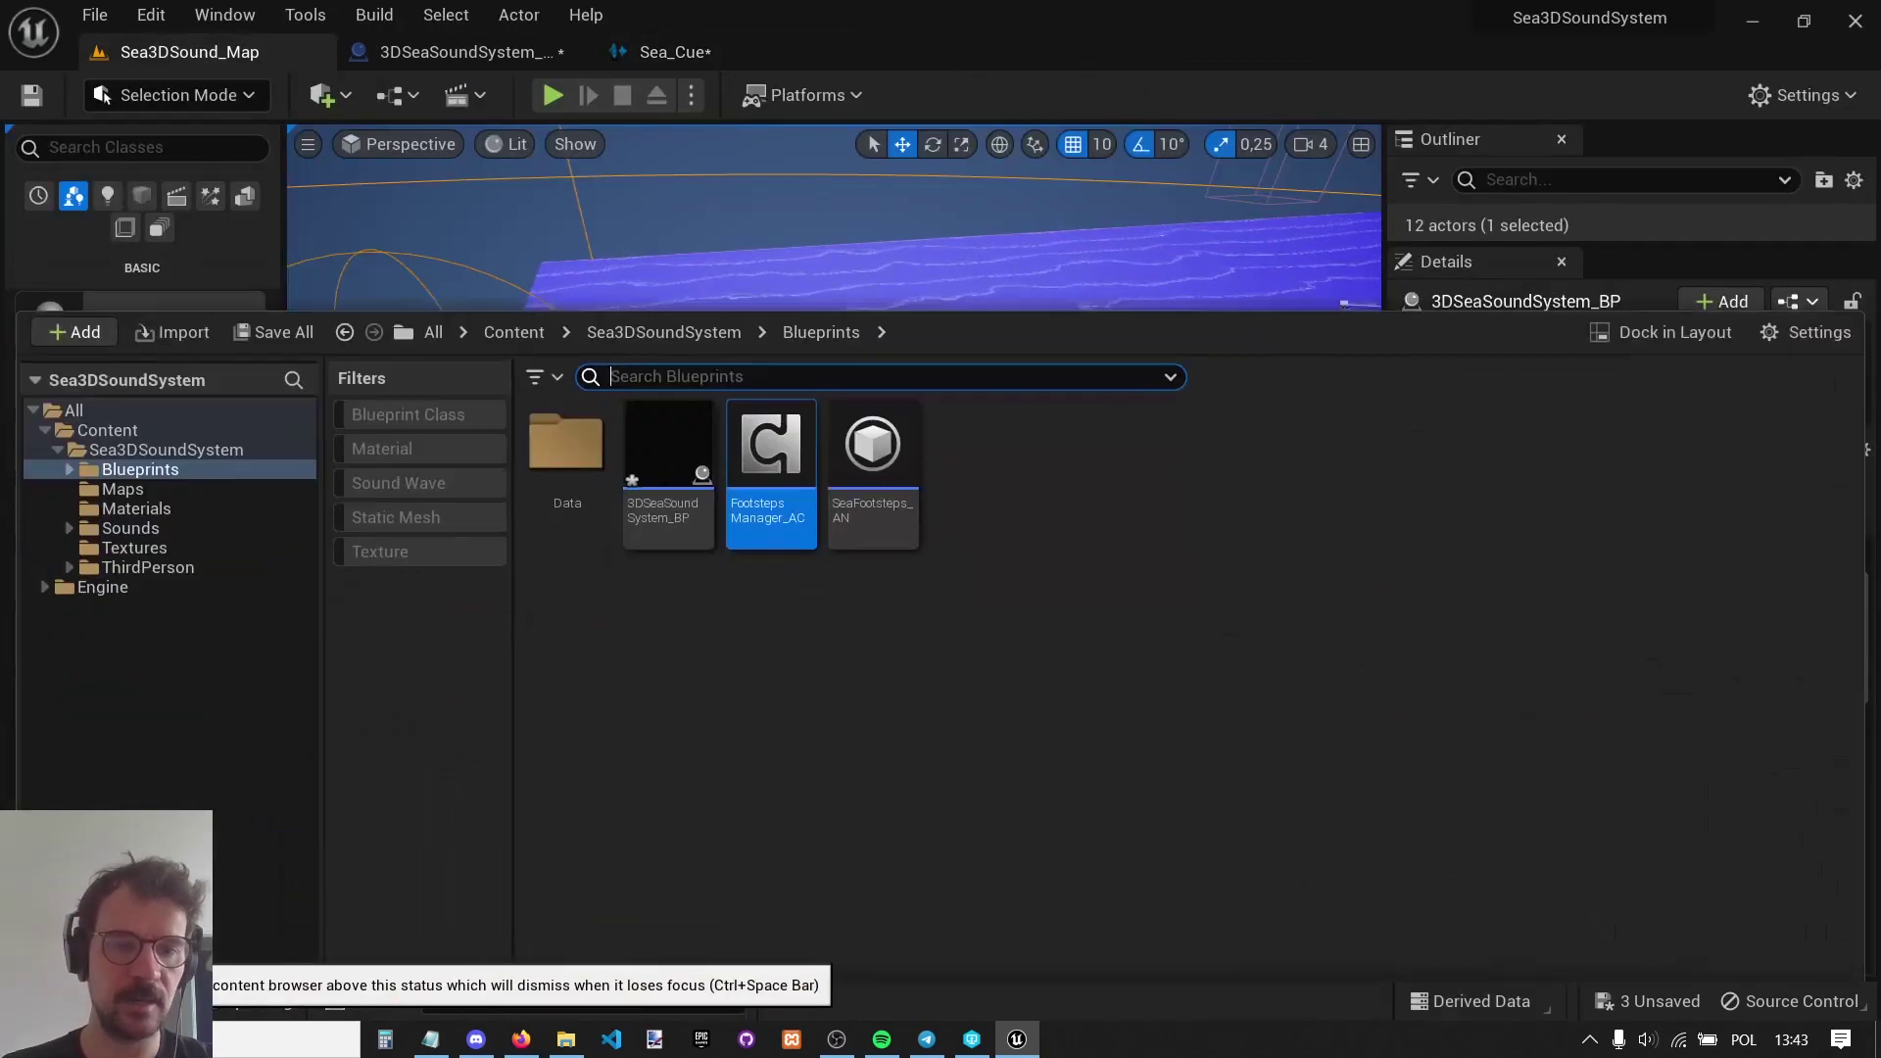
{"action": "left_click", "coordinate": [721, 292]}
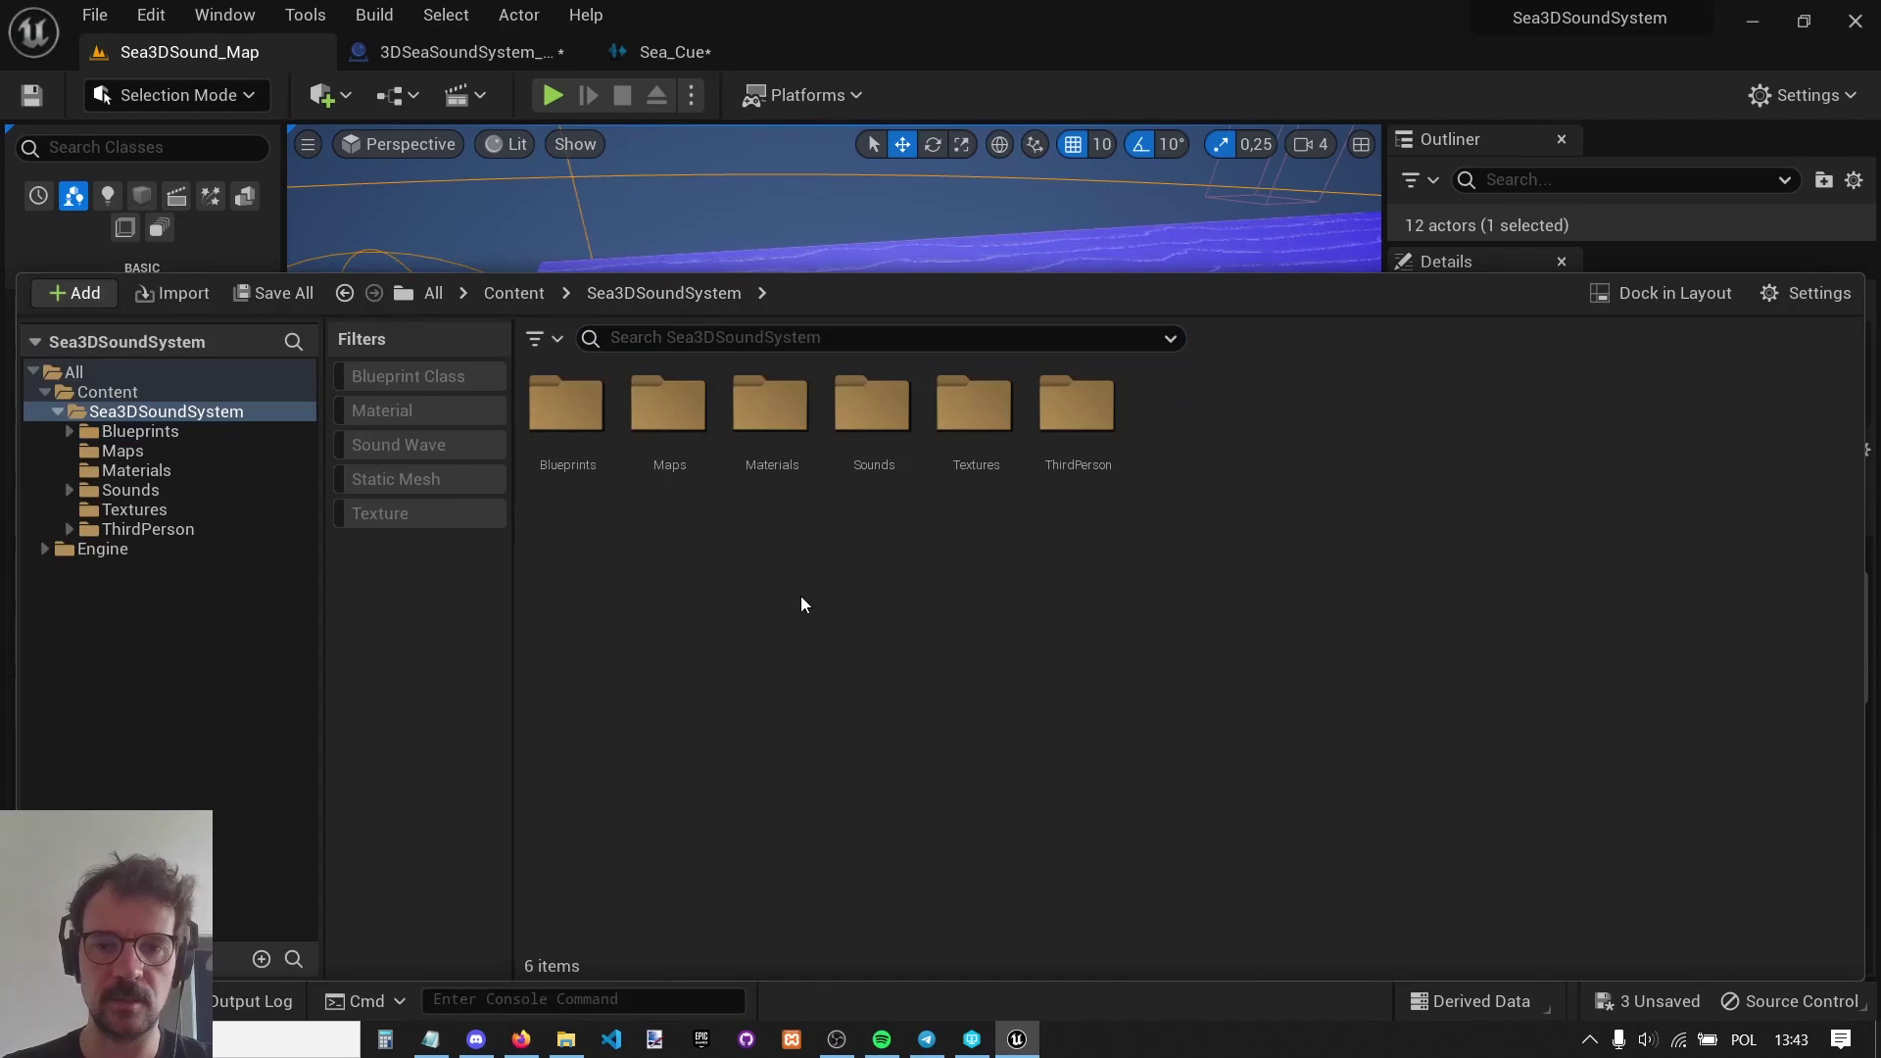
{"action": "double_click", "coordinate": [1074, 404]}
{"action": "double_click", "coordinate": [566, 404]}
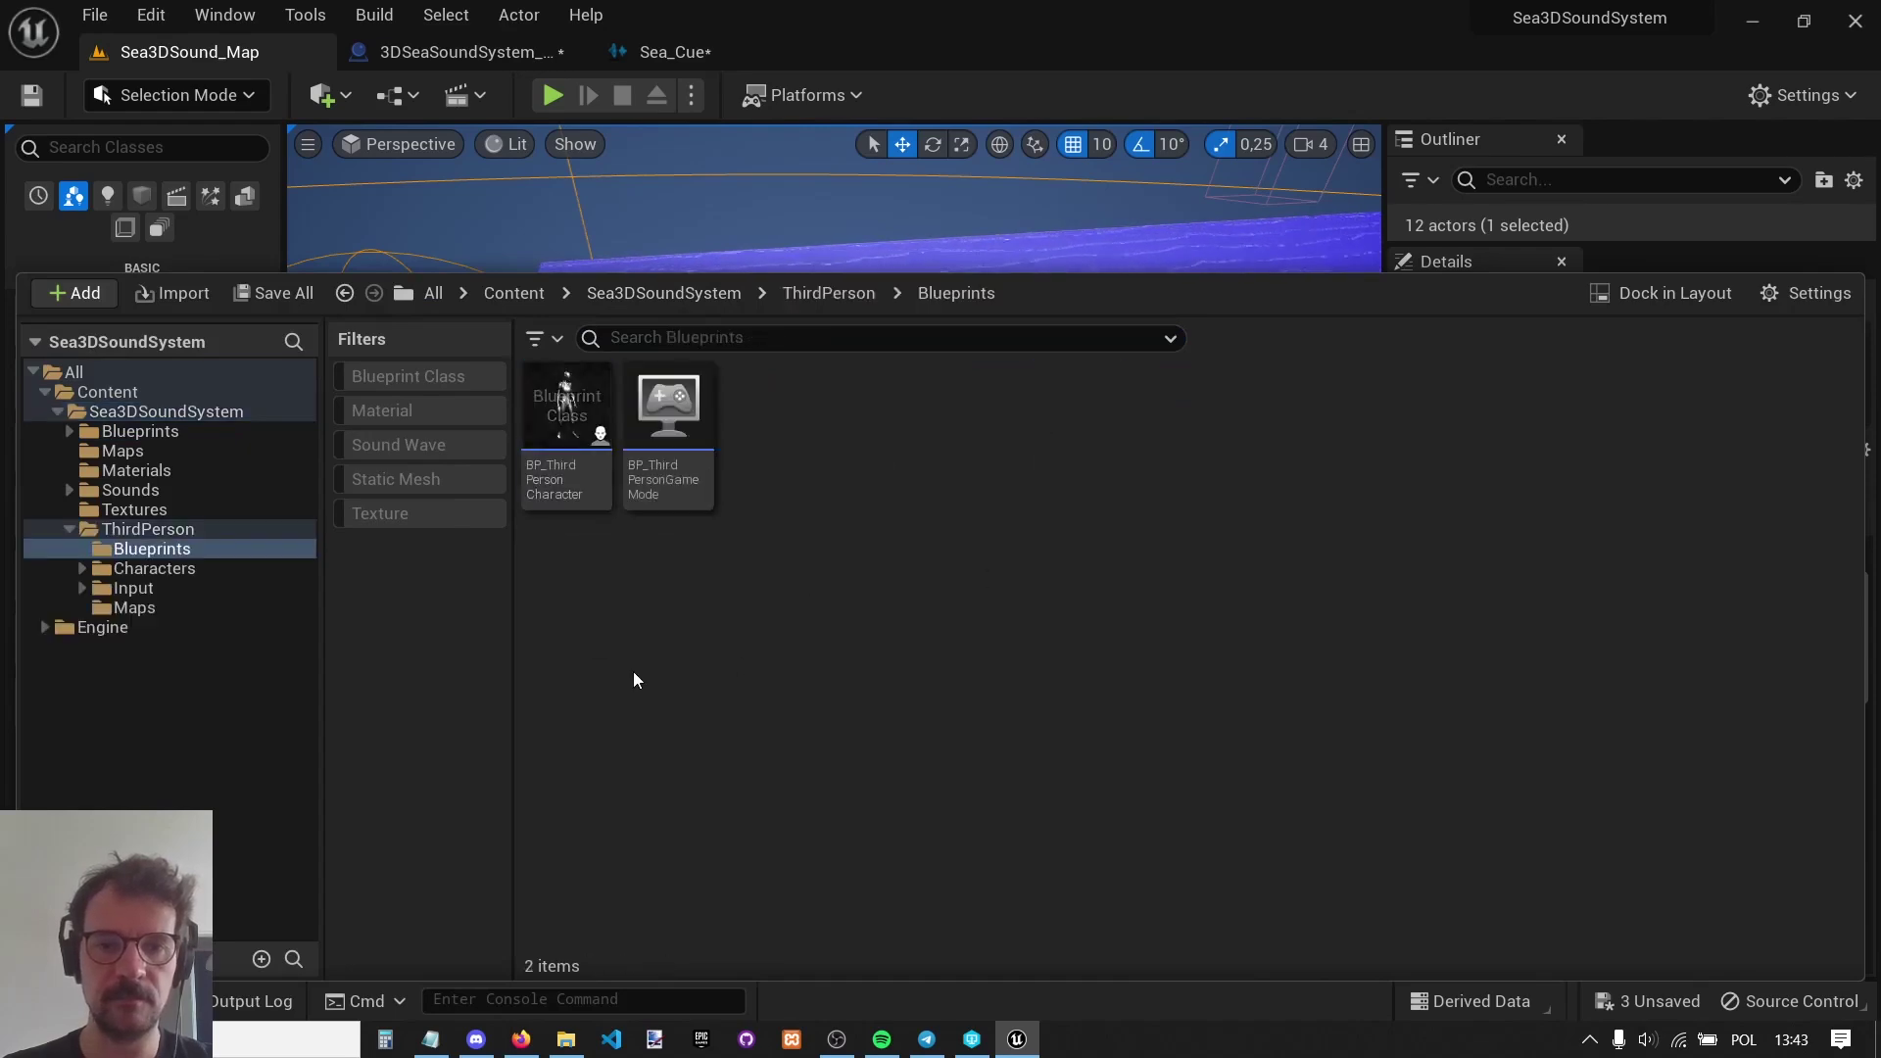
{"action": "double_click", "coordinate": [582, 463]}
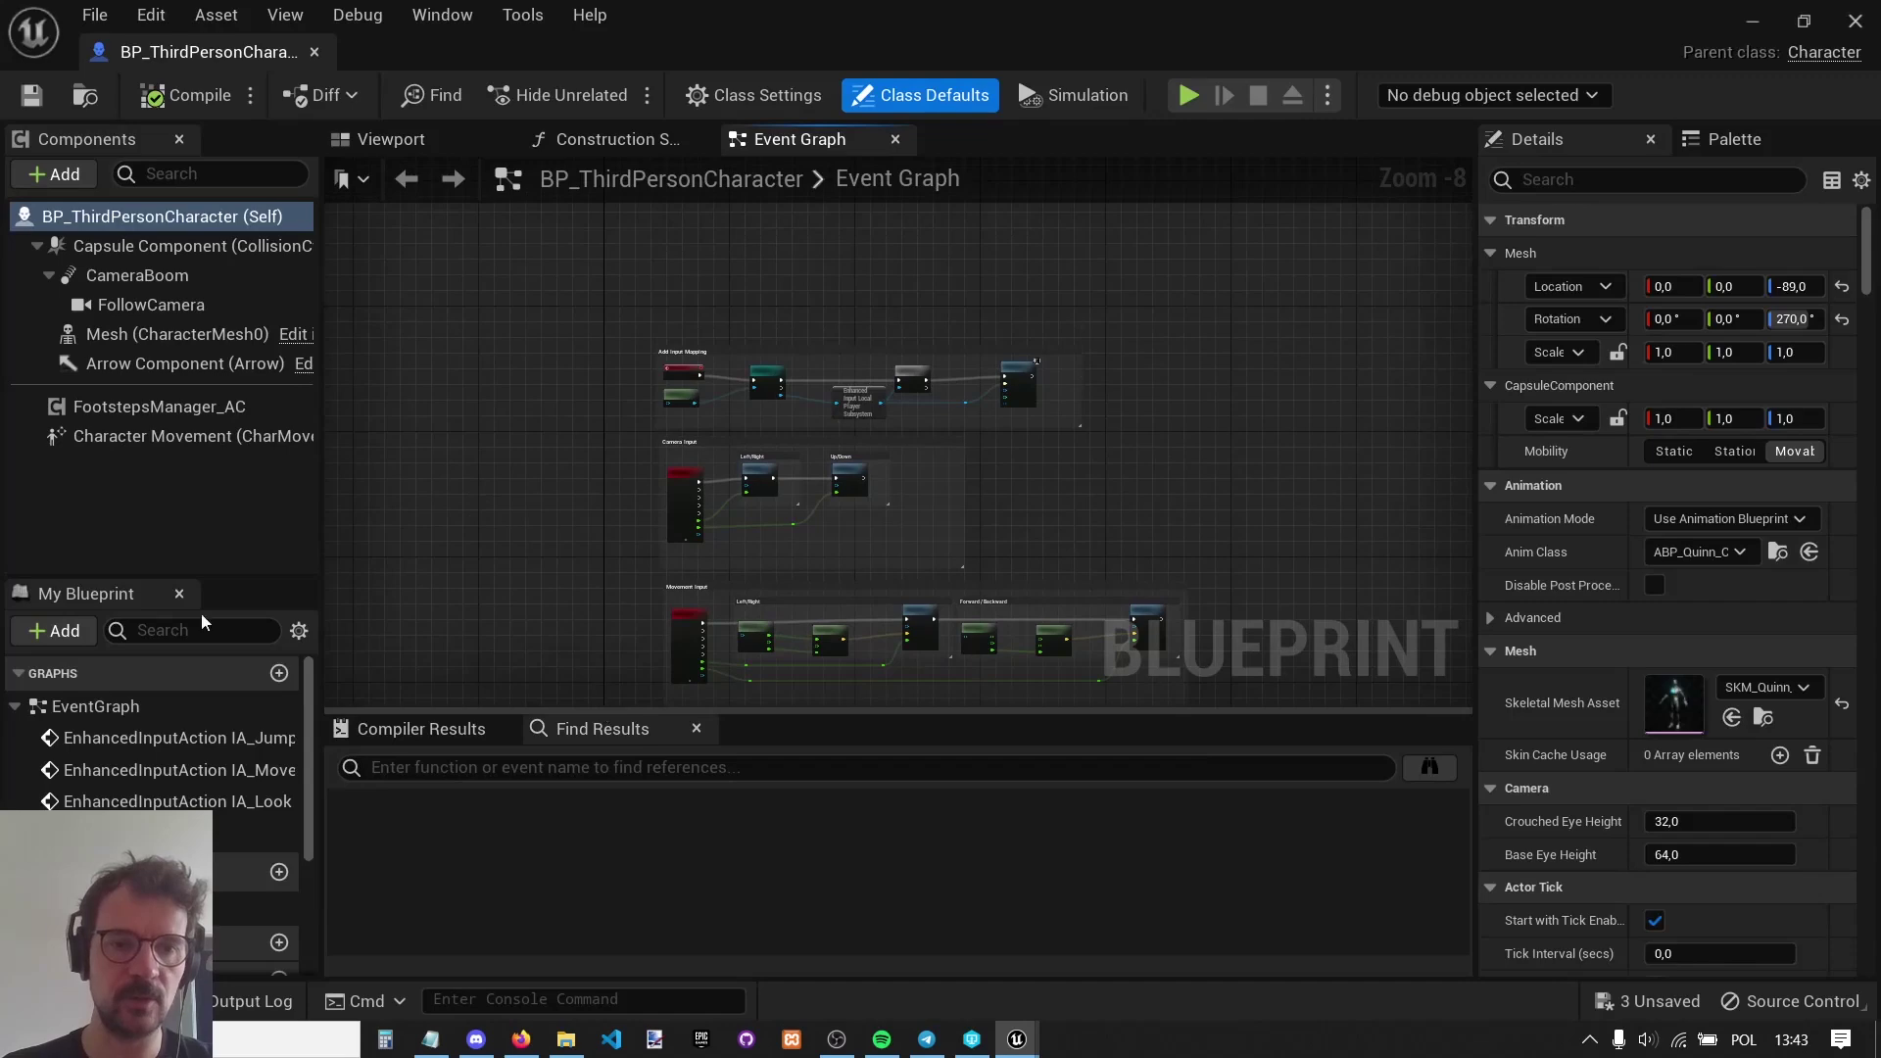
Select the character's FootstepsManager_AC component and dock the character blueprint editor in the main window beside the level.
{"action": "left_click", "coordinate": [189, 410]}
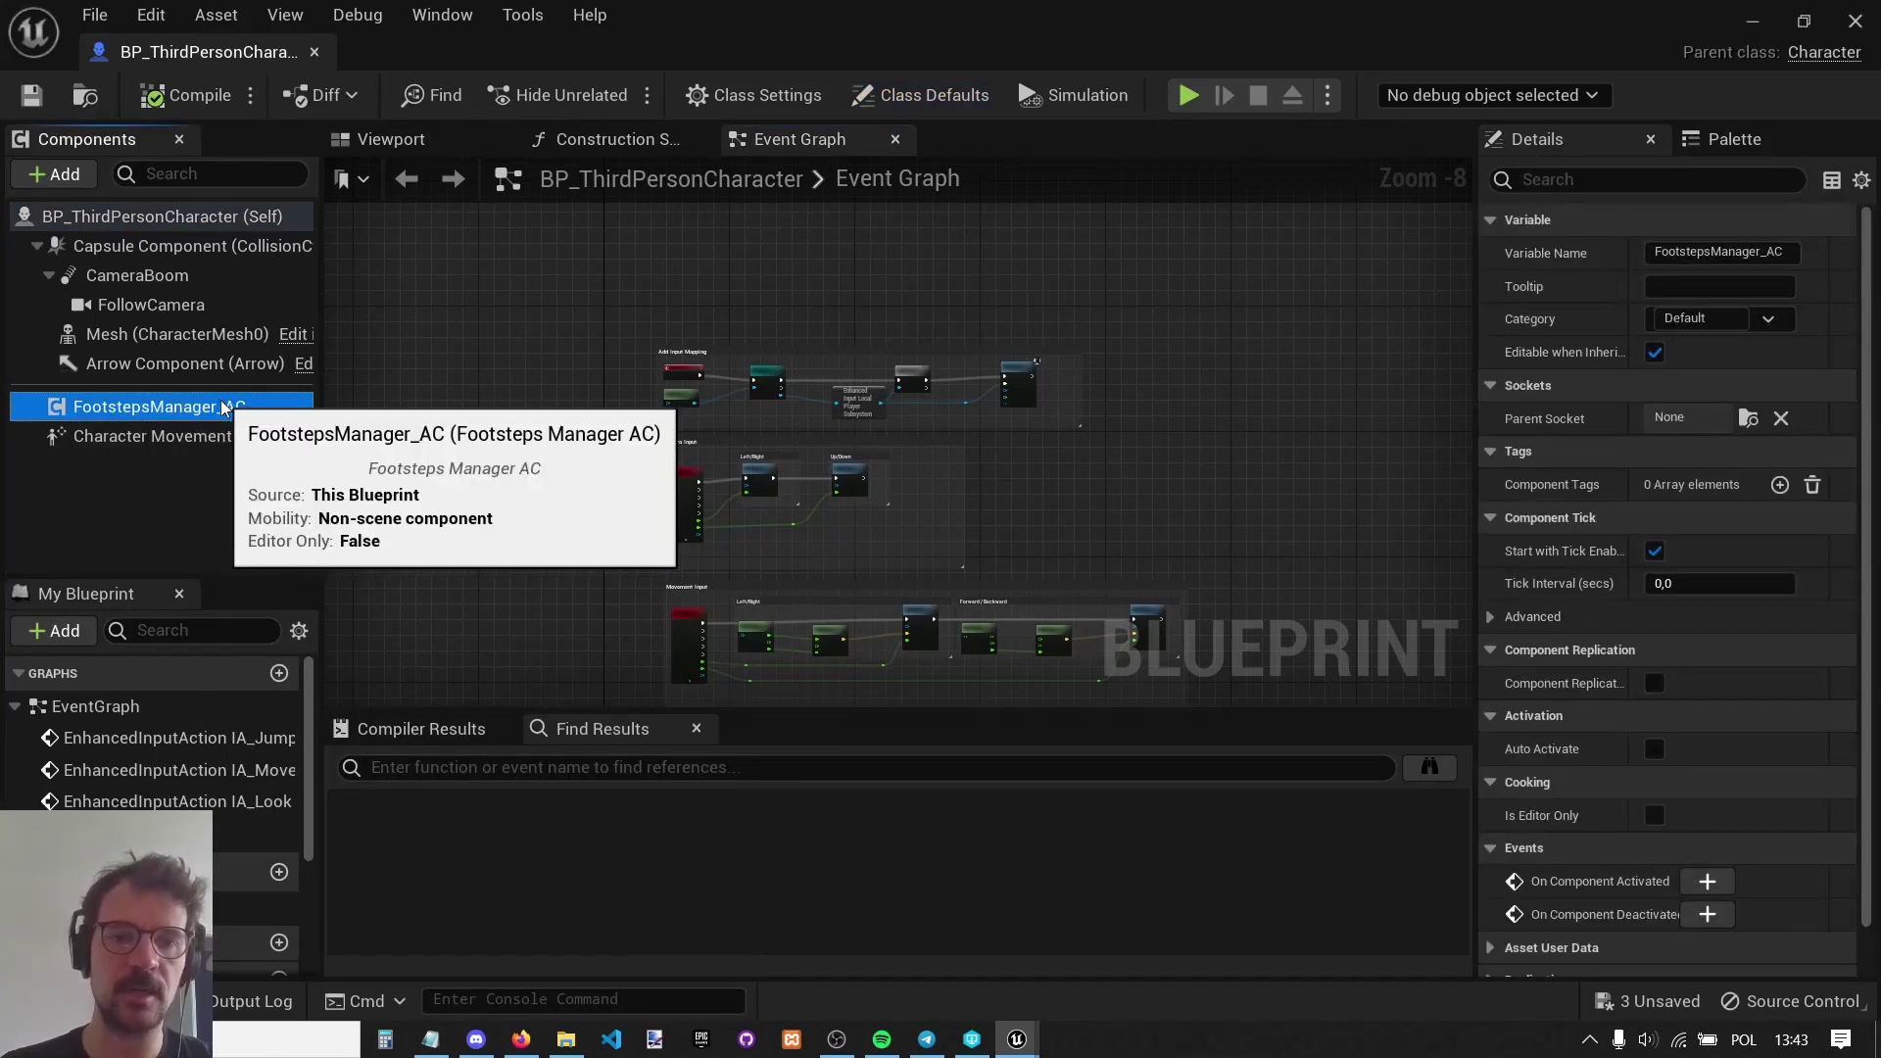
{"action": "left_click_drag", "start_coordinate": [272, 48], "coordinate": [647, 69]}
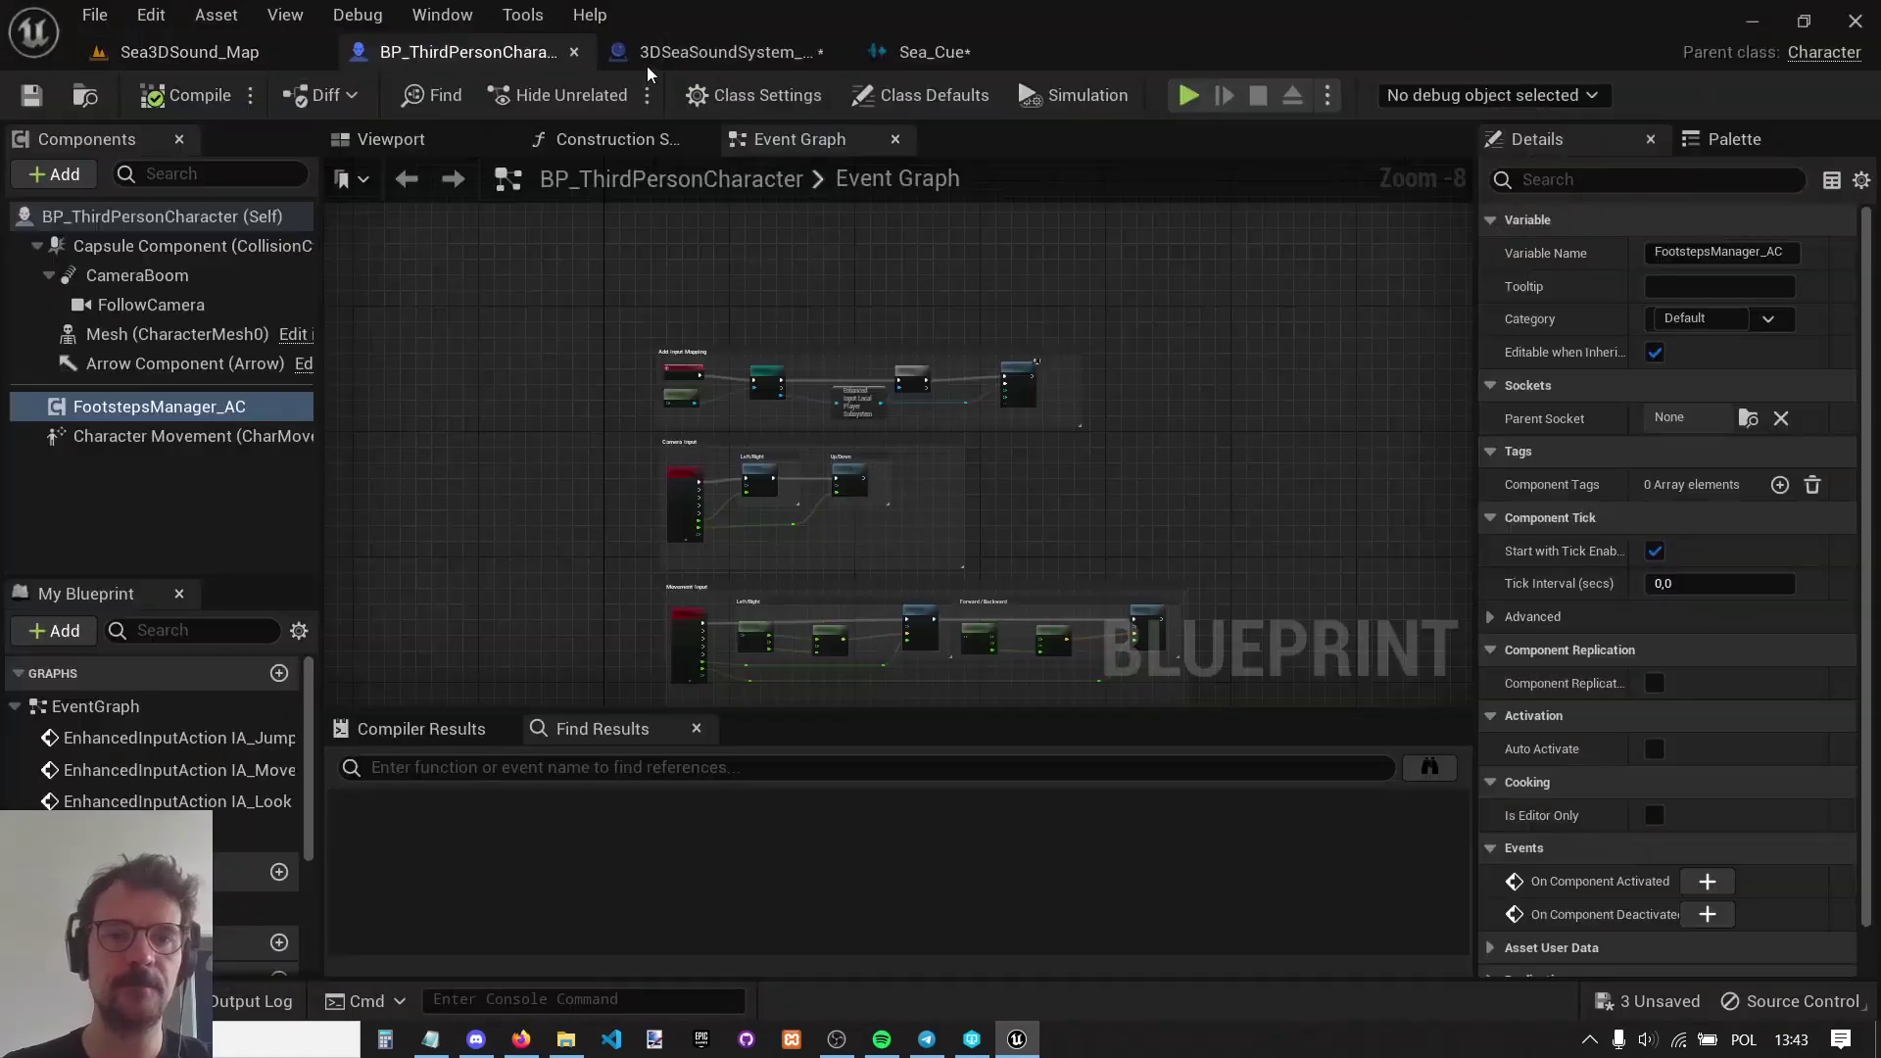
{"action": "left_click", "coordinate": [229, 53]}
Return to the Blueprints folder of Sea3DSoundSystem and point out the SeaFootsteps_AN animation notify.
{"action": "left_click", "coordinate": [69, 1000]}
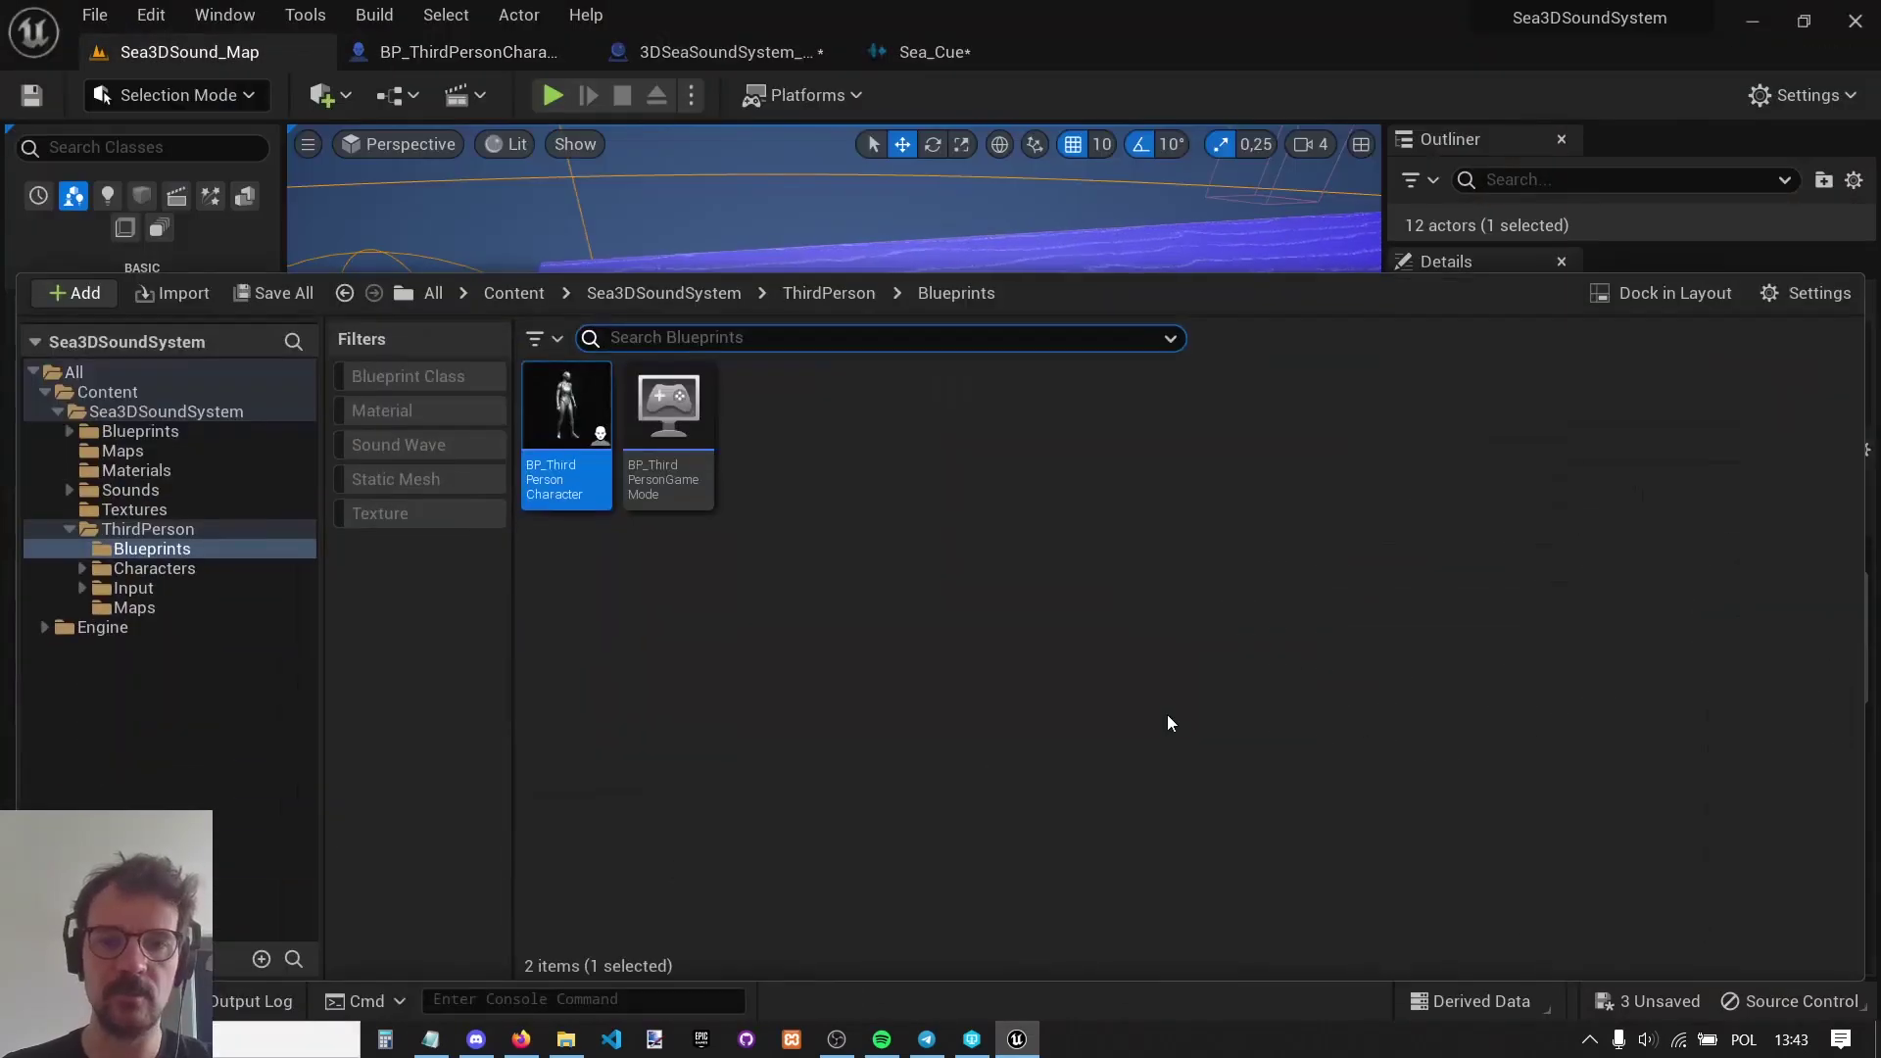
{"action": "left_click", "coordinate": [617, 292]}
{"action": "left_click", "coordinate": [563, 406]}
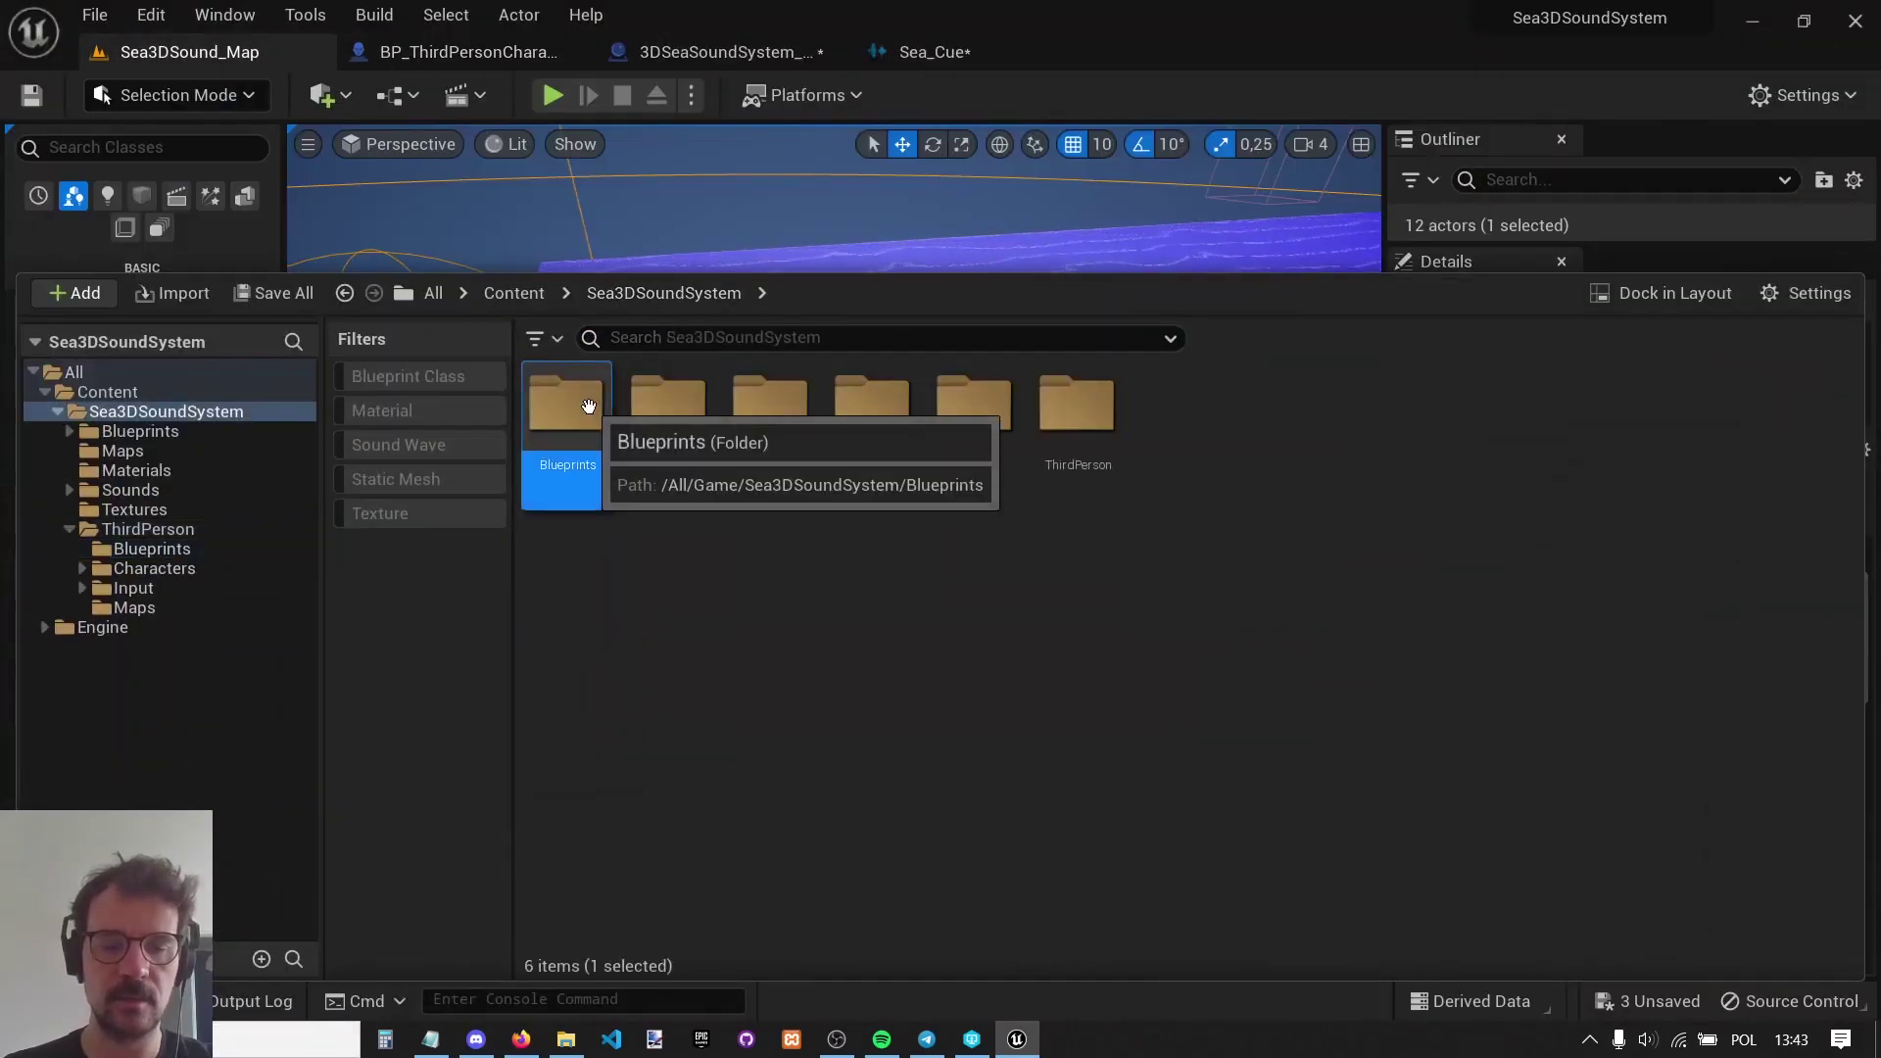
{"action": "double_click", "coordinate": [563, 406]}
{"action": "left_click", "coordinate": [891, 402]}
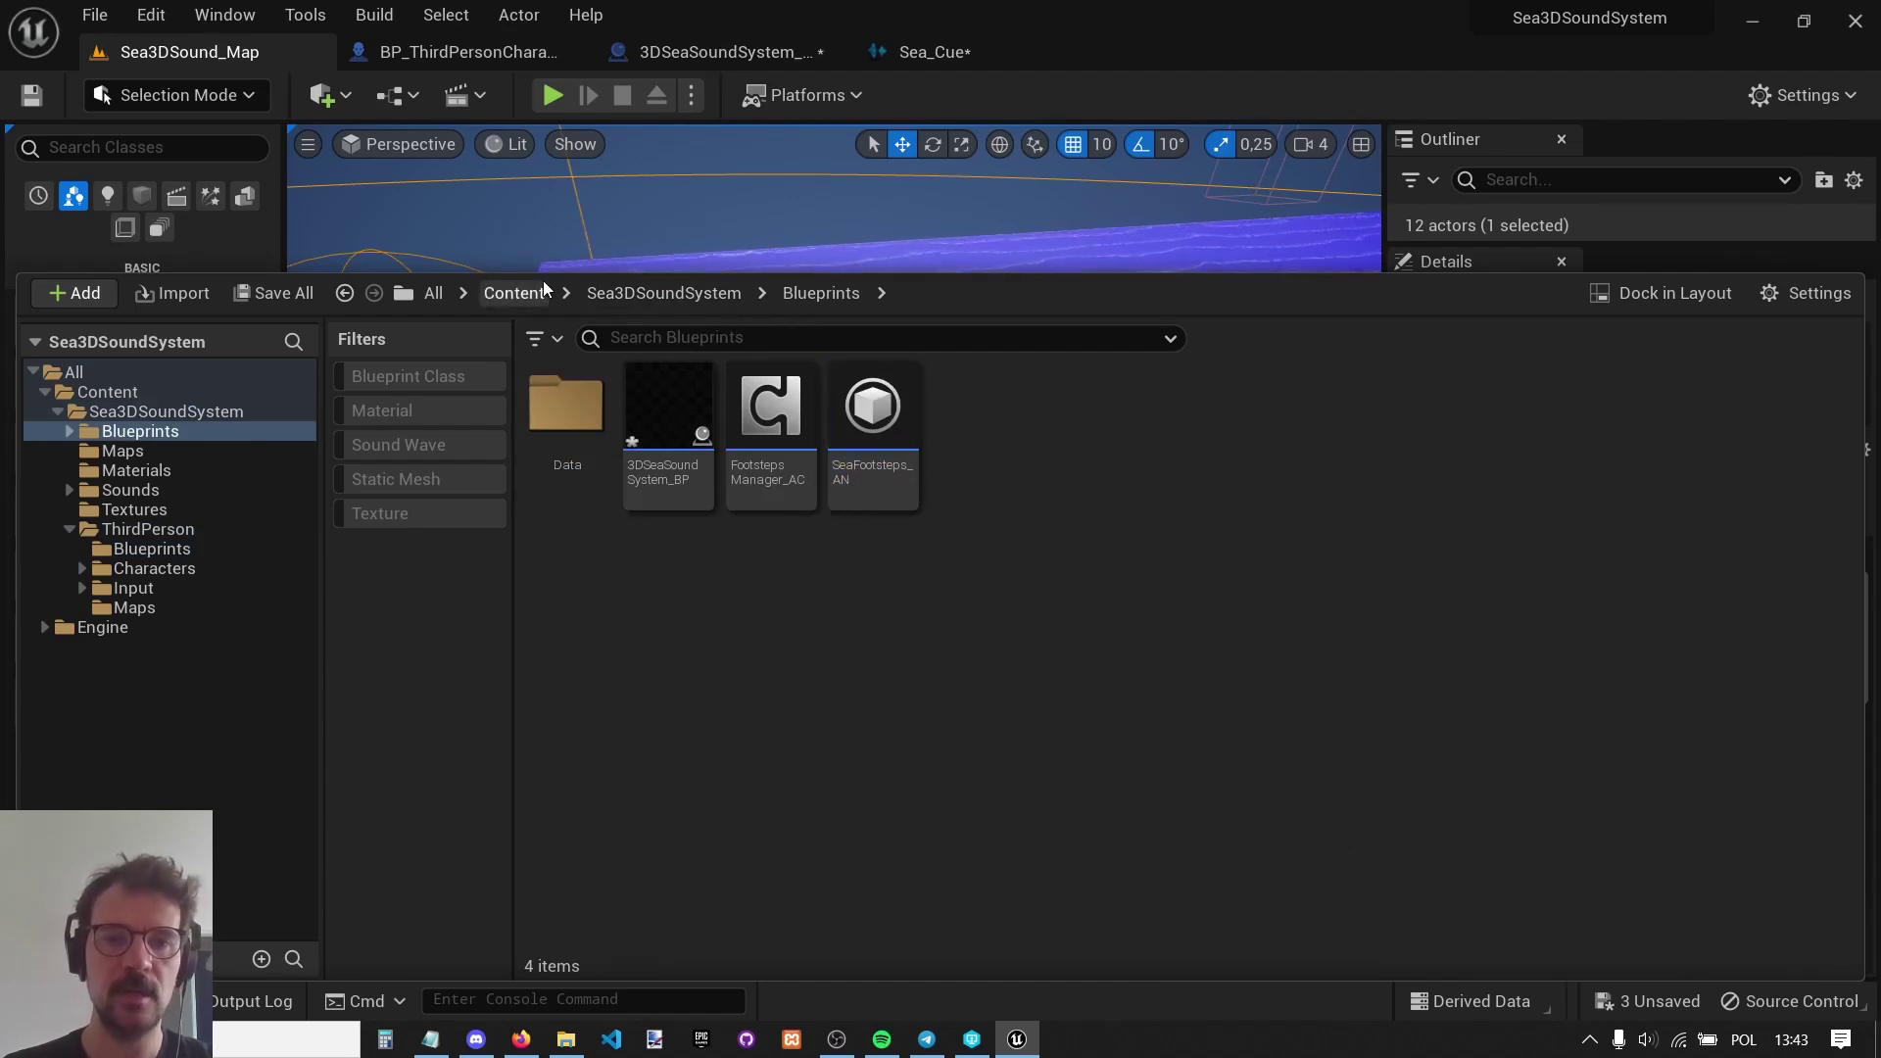
Return to the BP_ThirdPersonCharacter blueprint, select its Mesh component and locate the assigned skeletal mesh asset in the project content.
{"action": "left_click", "coordinate": [460, 51]}
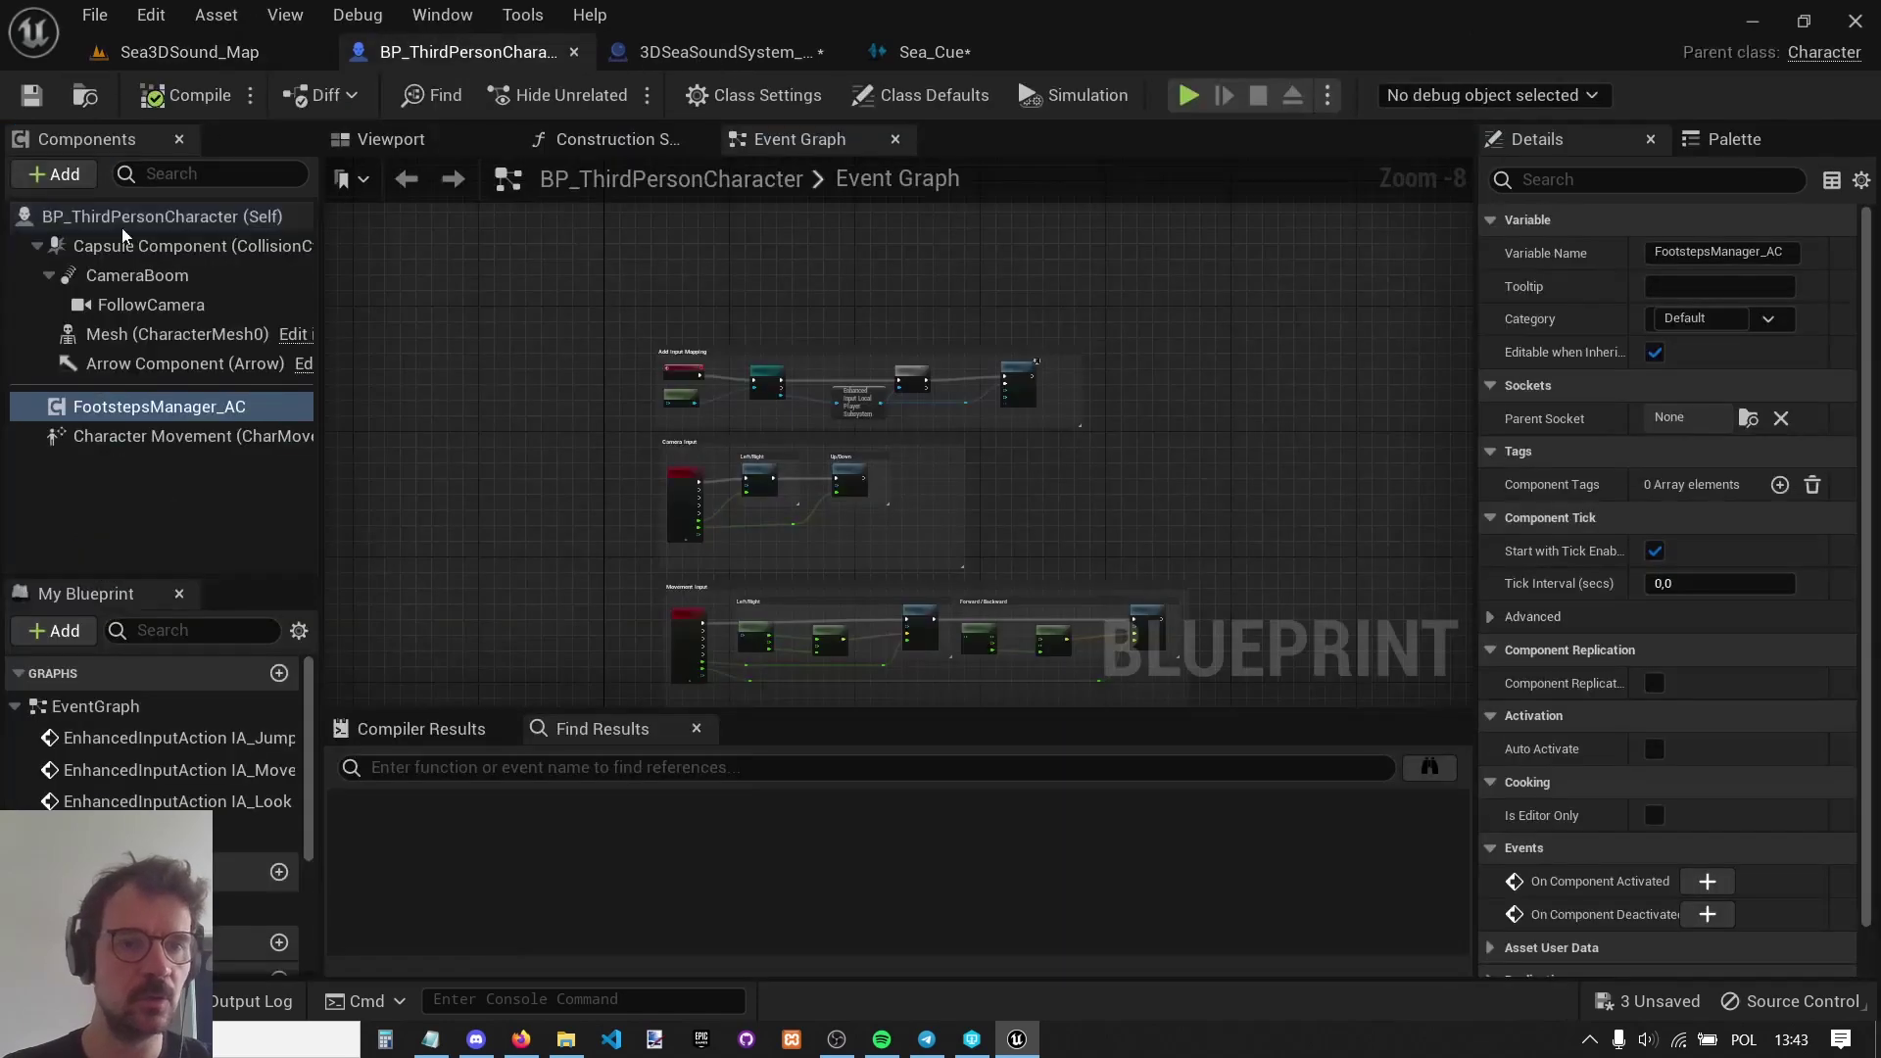
{"action": "left_click", "coordinate": [117, 335]}
{"action": "scroll", "coordinate": [1654, 798], "scroll_direction": "down", "scroll_amount": 1}
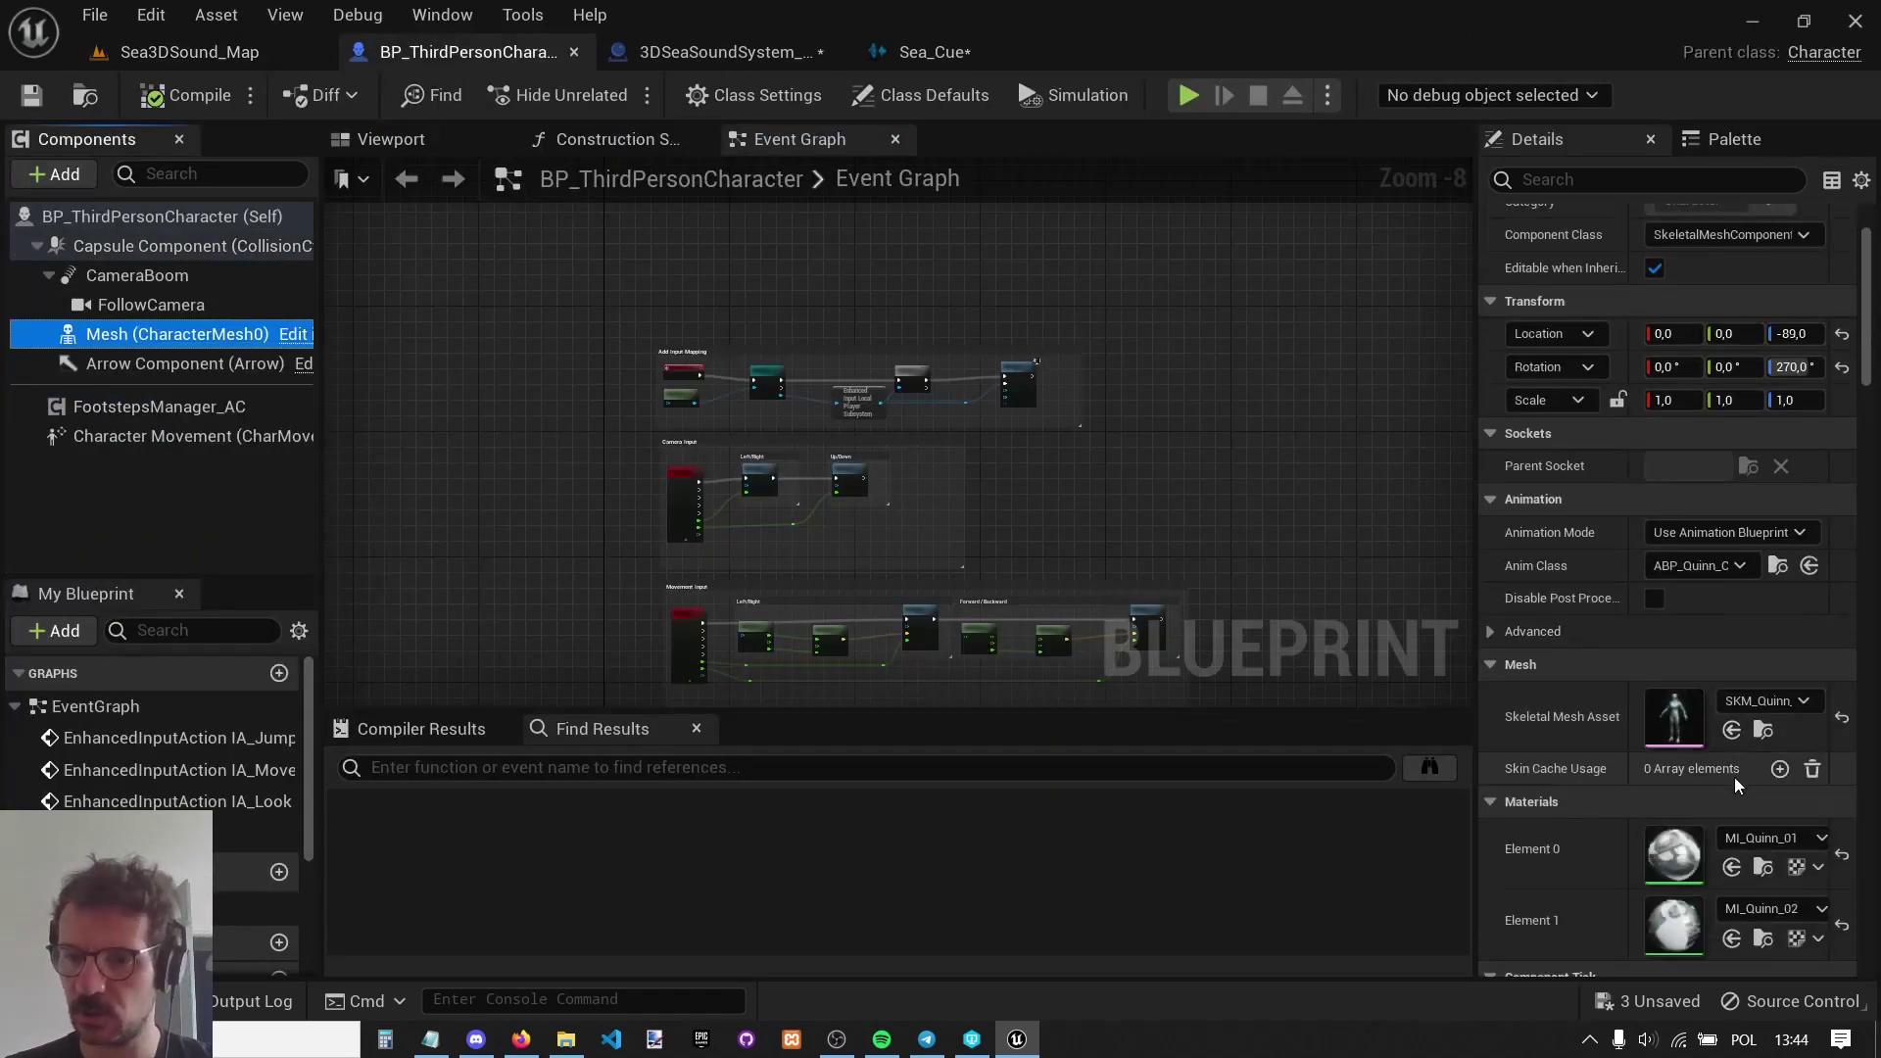
{"action": "left_click", "coordinate": [1762, 731]}
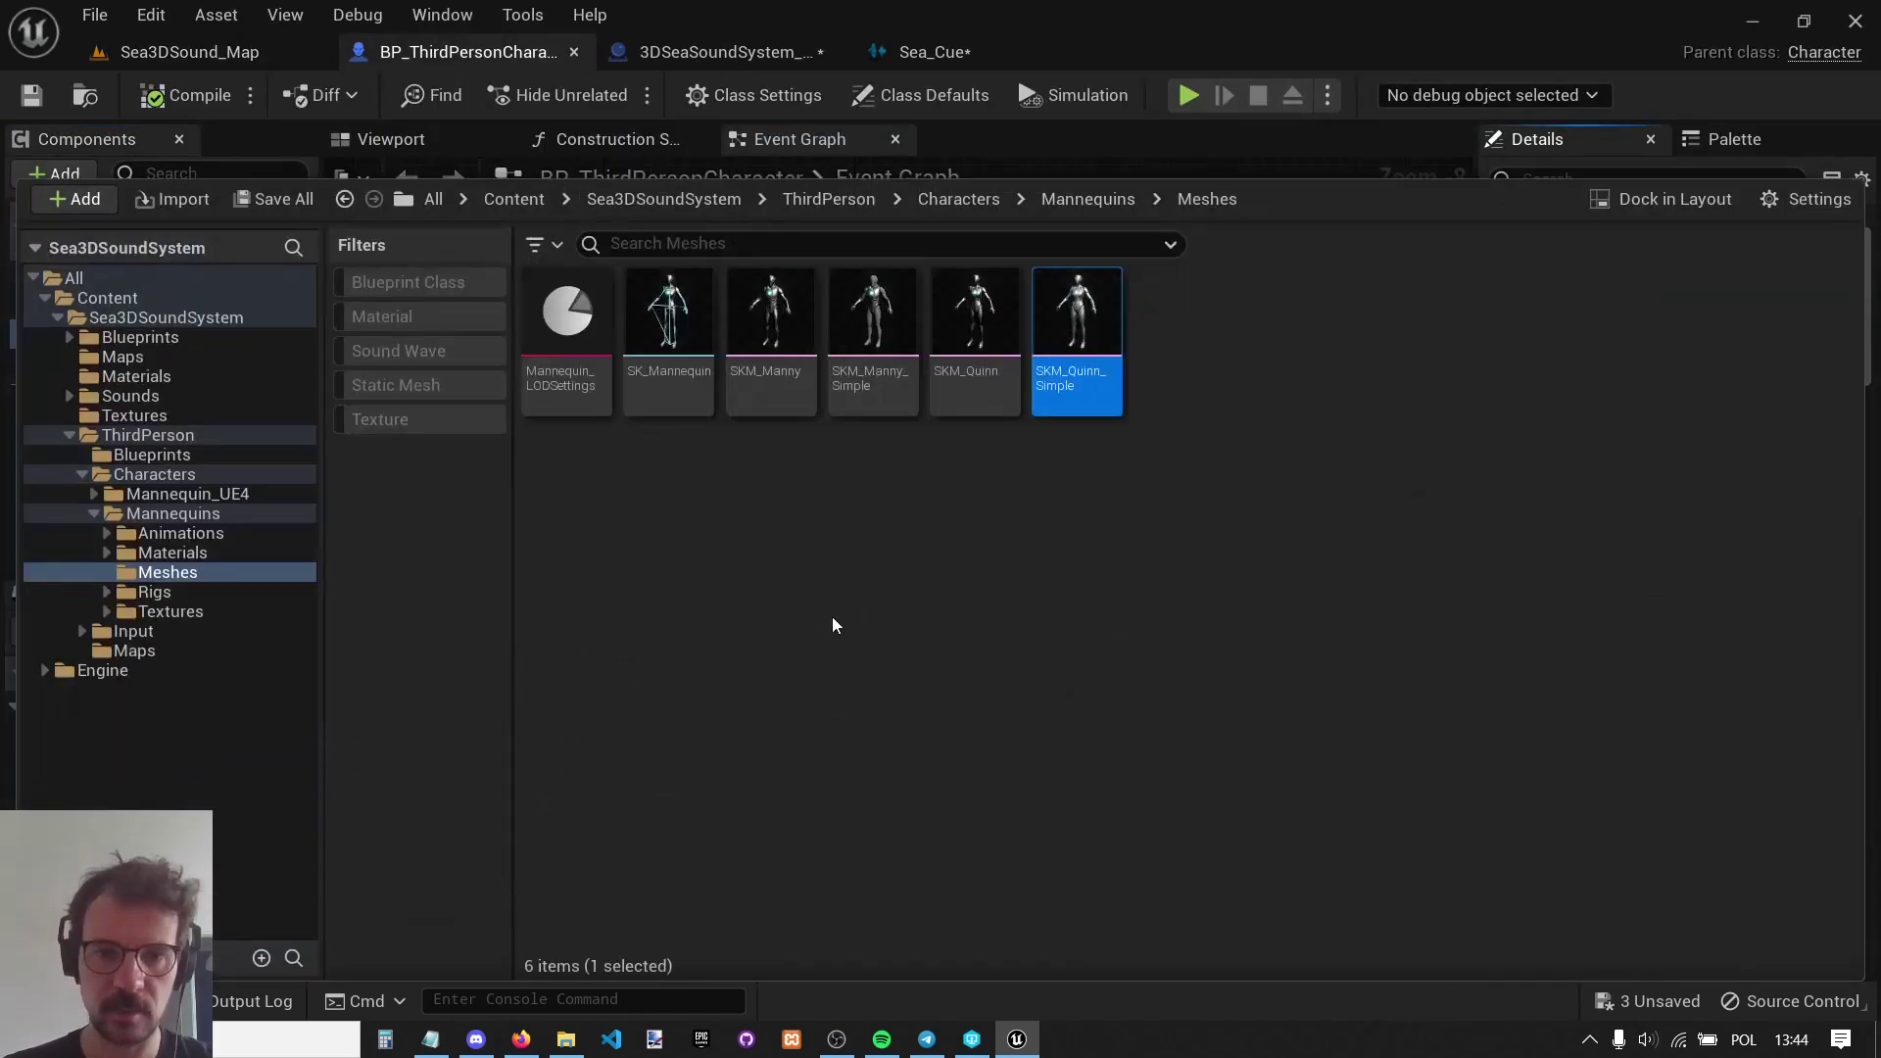
Open the ABP_Manny animation blueprint from the Animations folder inside Mannequins.
{"action": "left_click", "coordinate": [1077, 201]}
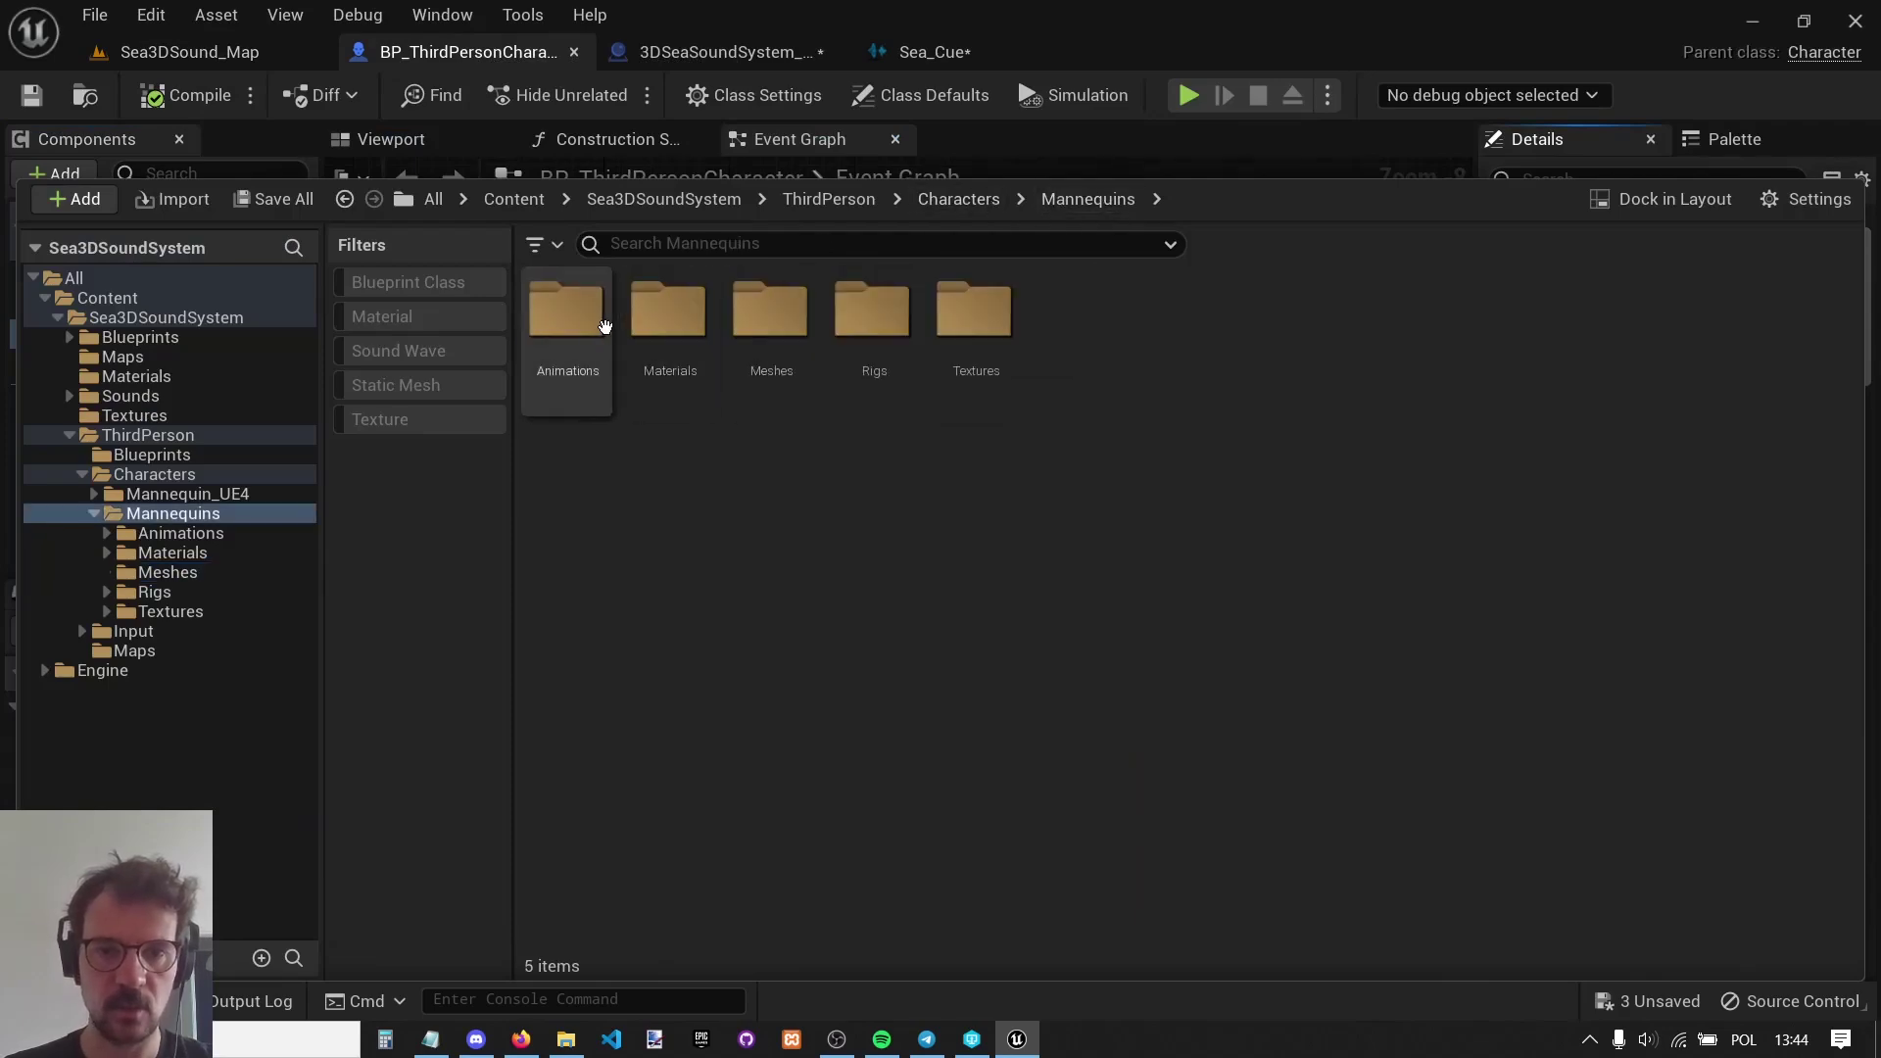
{"action": "double_click", "coordinate": [604, 326]}
{"action": "left_click", "coordinate": [730, 284]}
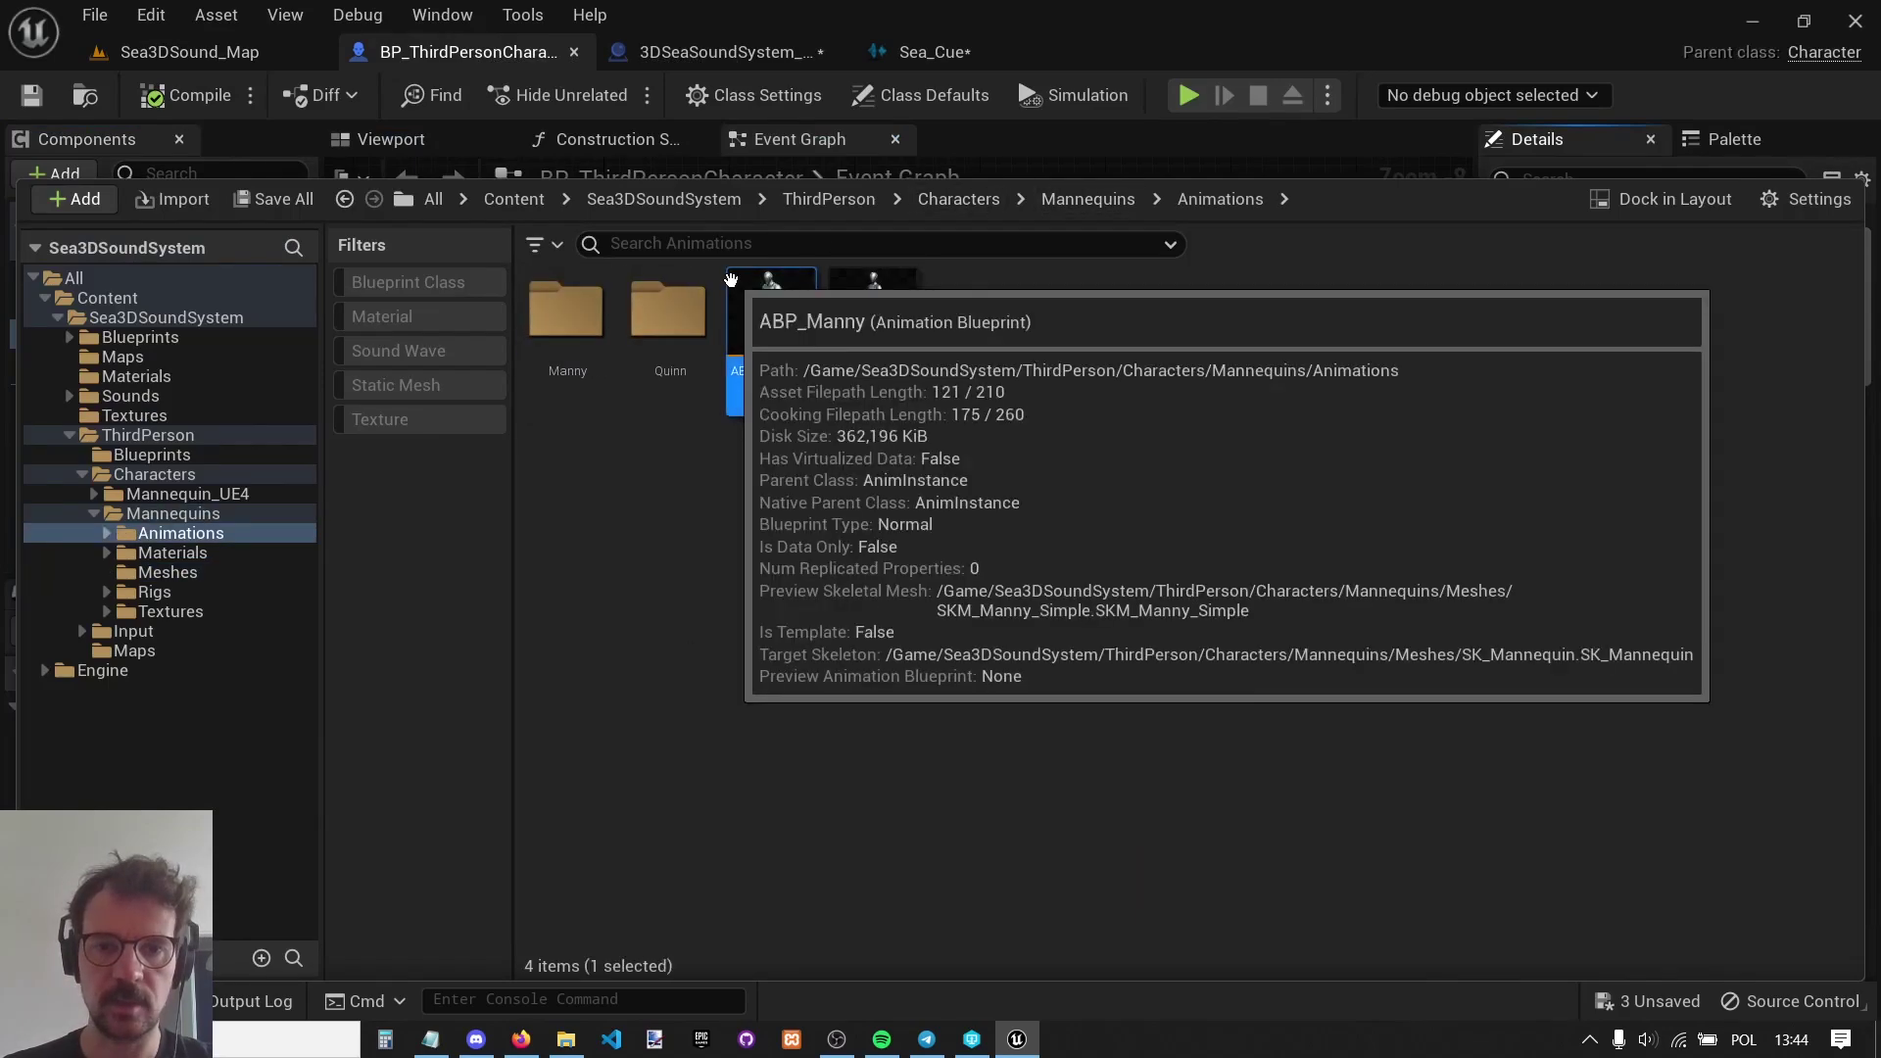
{"action": "key", "text": "Return"}
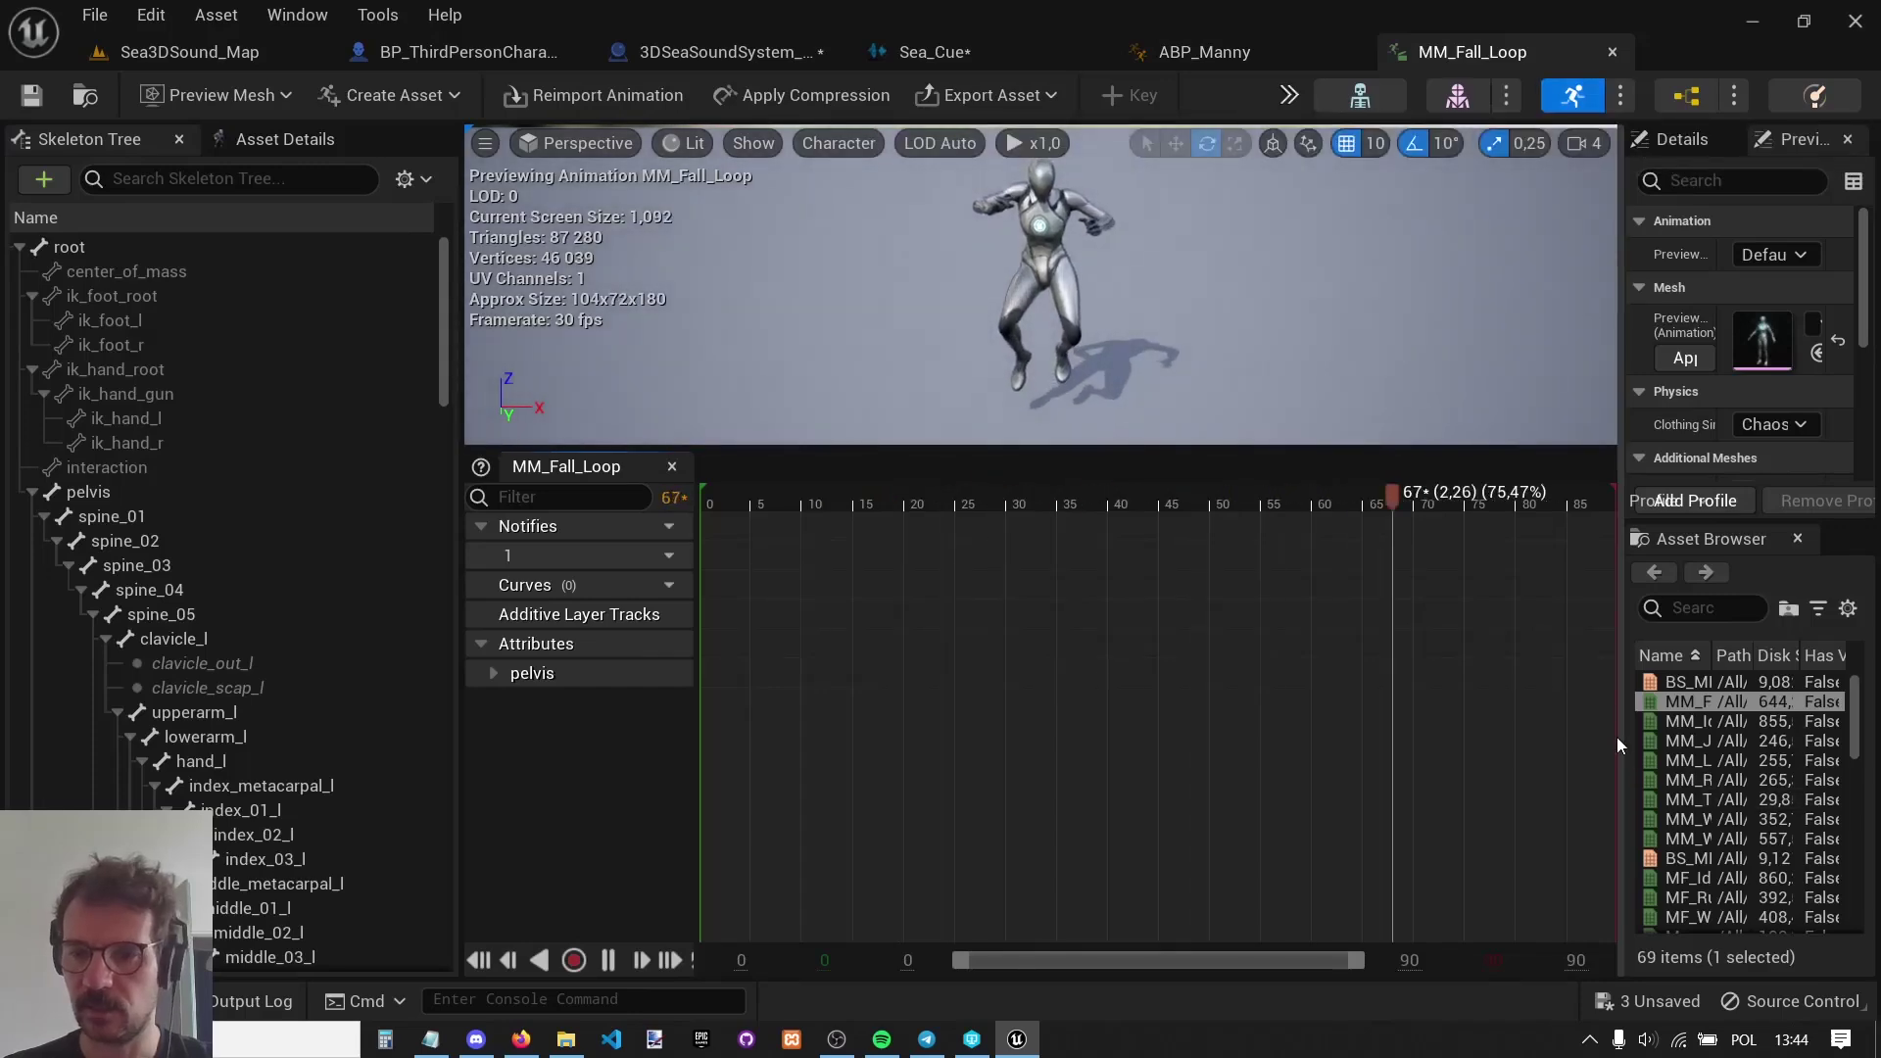
Open the MM_Run_Fwd animation, switch to MF_Run_Fwd and enlarge the area showing its notify timeline.
{"action": "left_click_drag", "start_coordinate": [1618, 744], "coordinate": [1195, 774]}
{"action": "double_click", "coordinate": [1293, 780]}
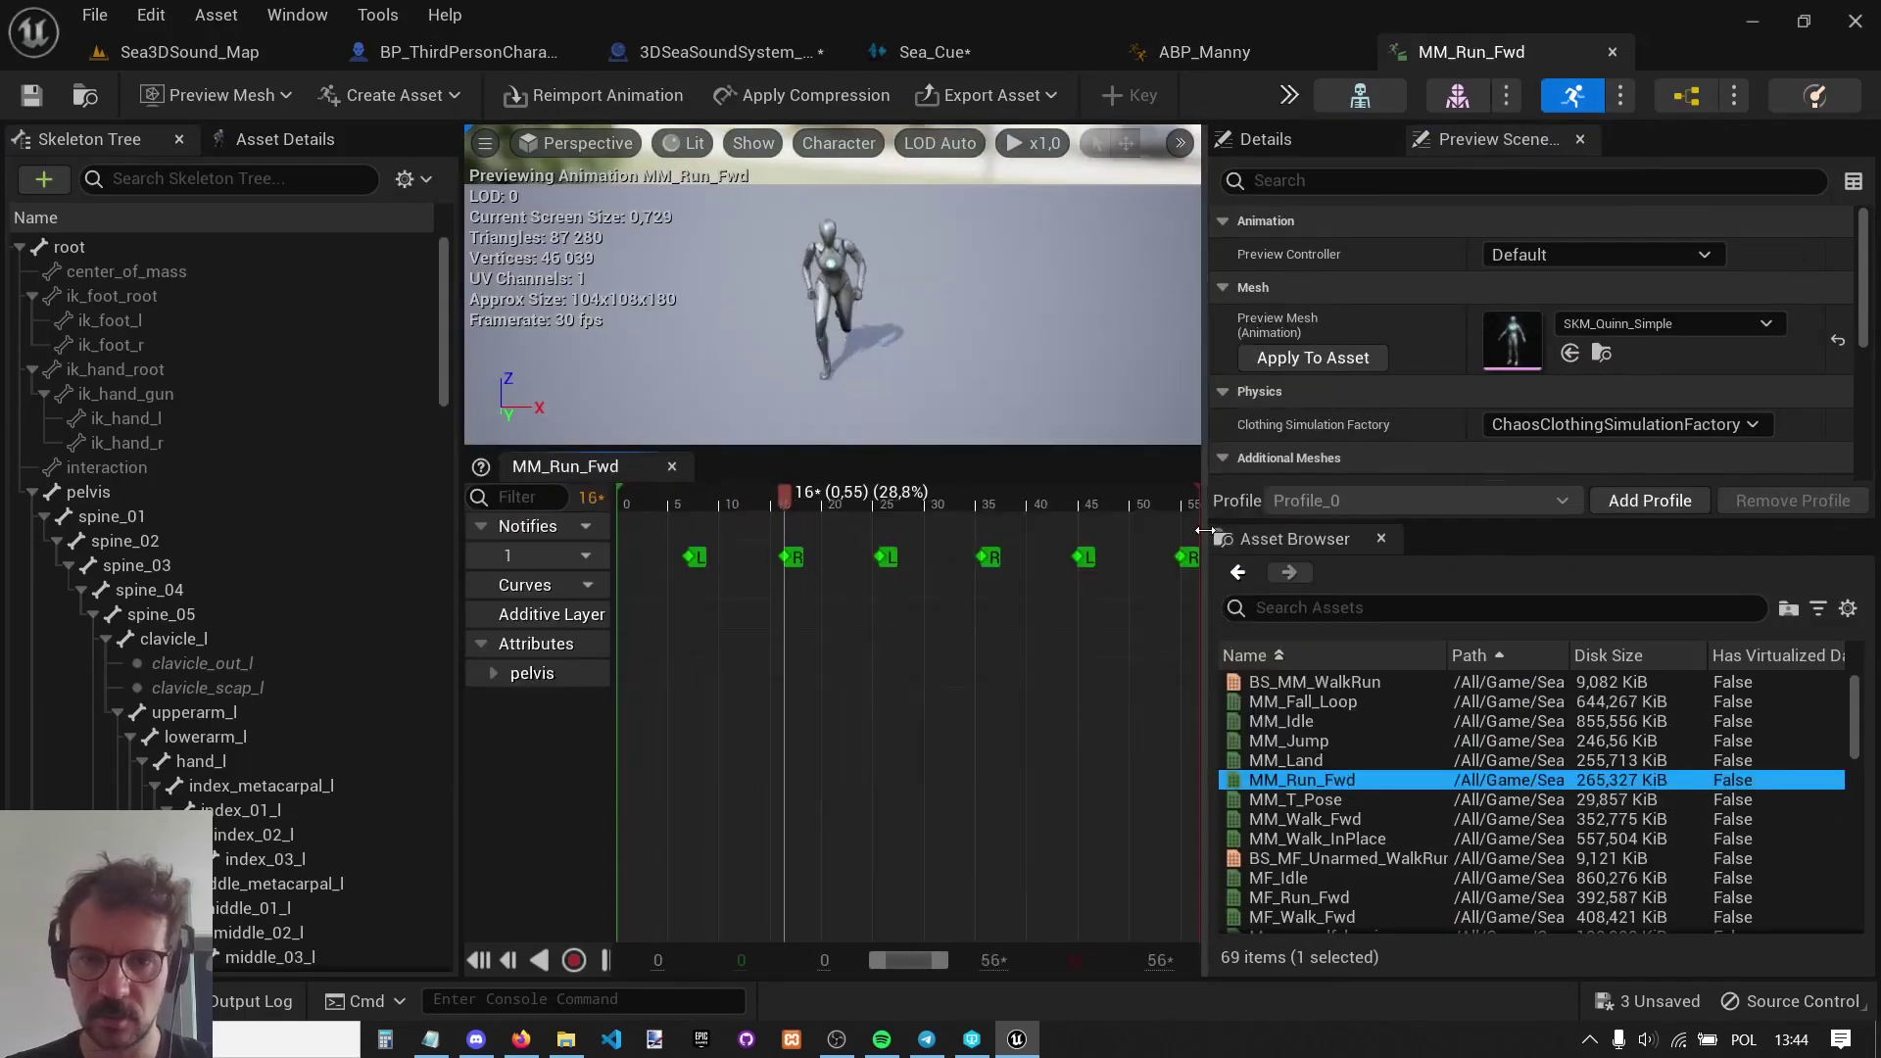
{"action": "scroll", "coordinate": [1536, 859], "scroll_direction": "down", "scroll_amount": 2}
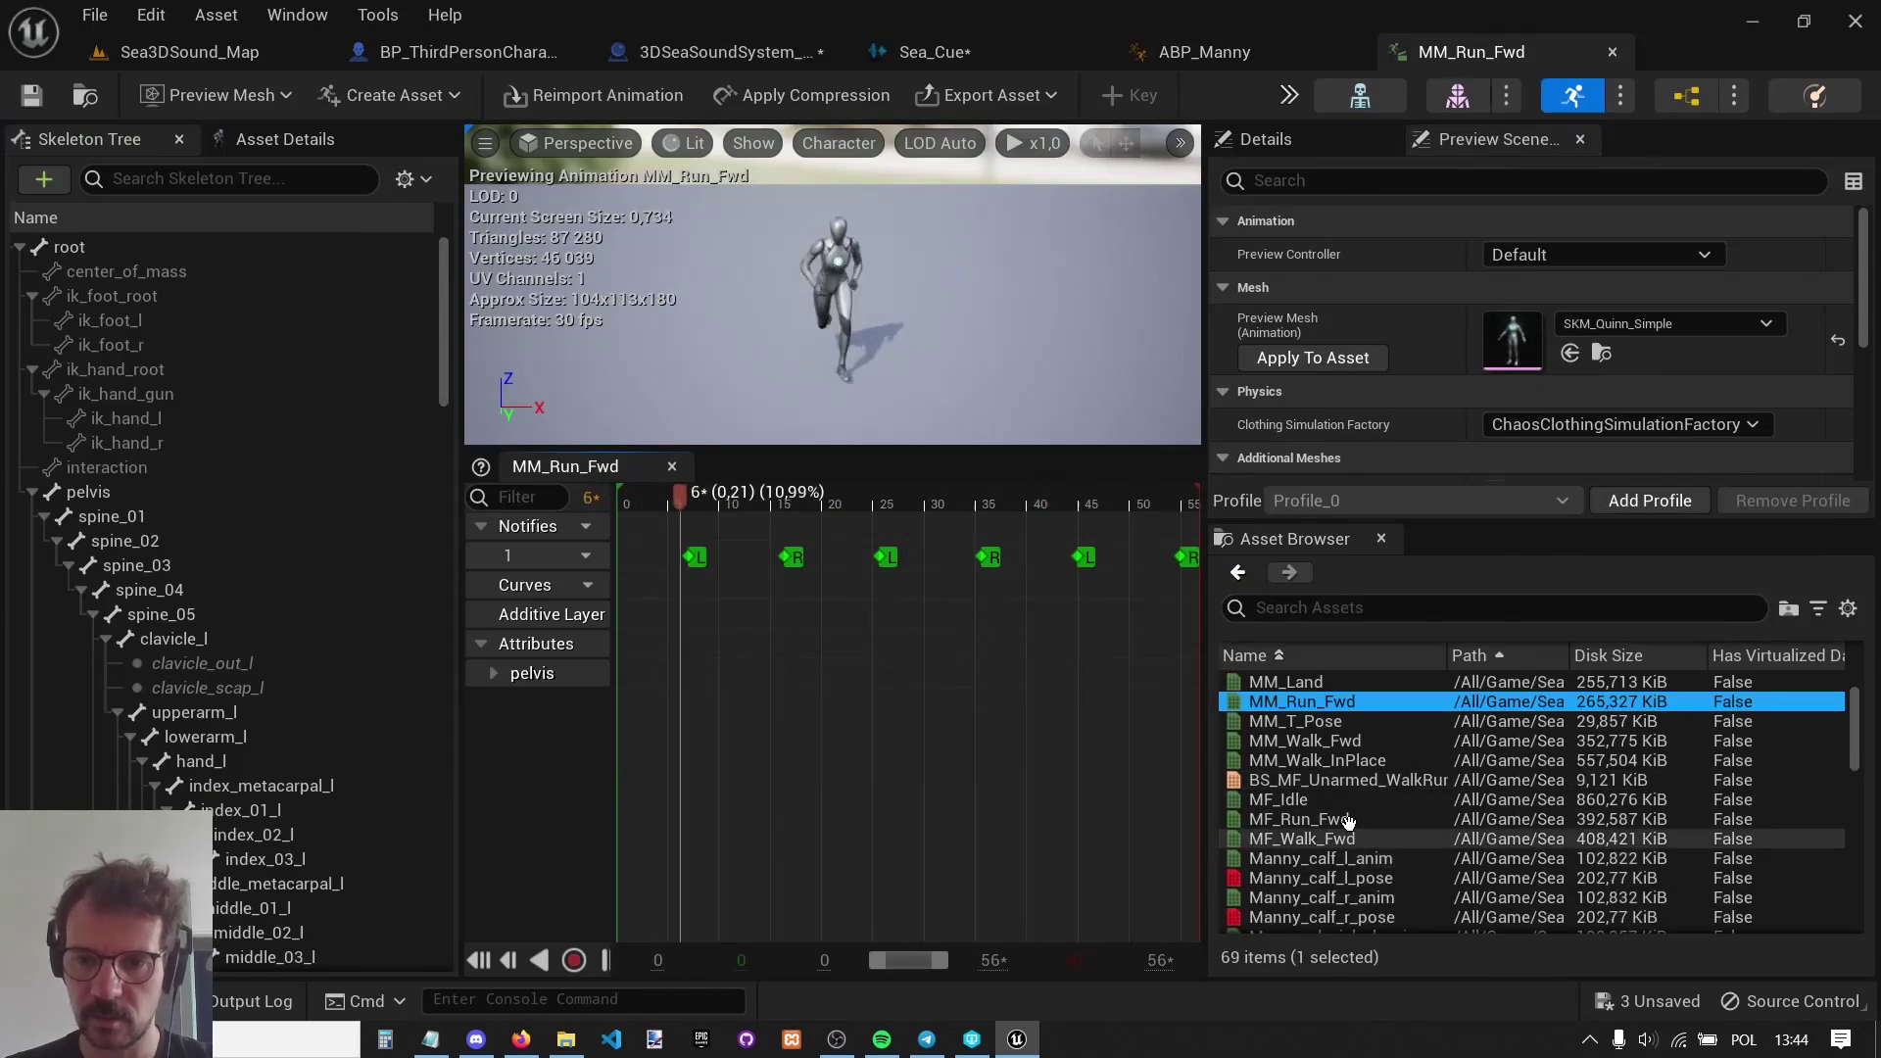
{"action": "double_click", "coordinate": [1293, 819]}
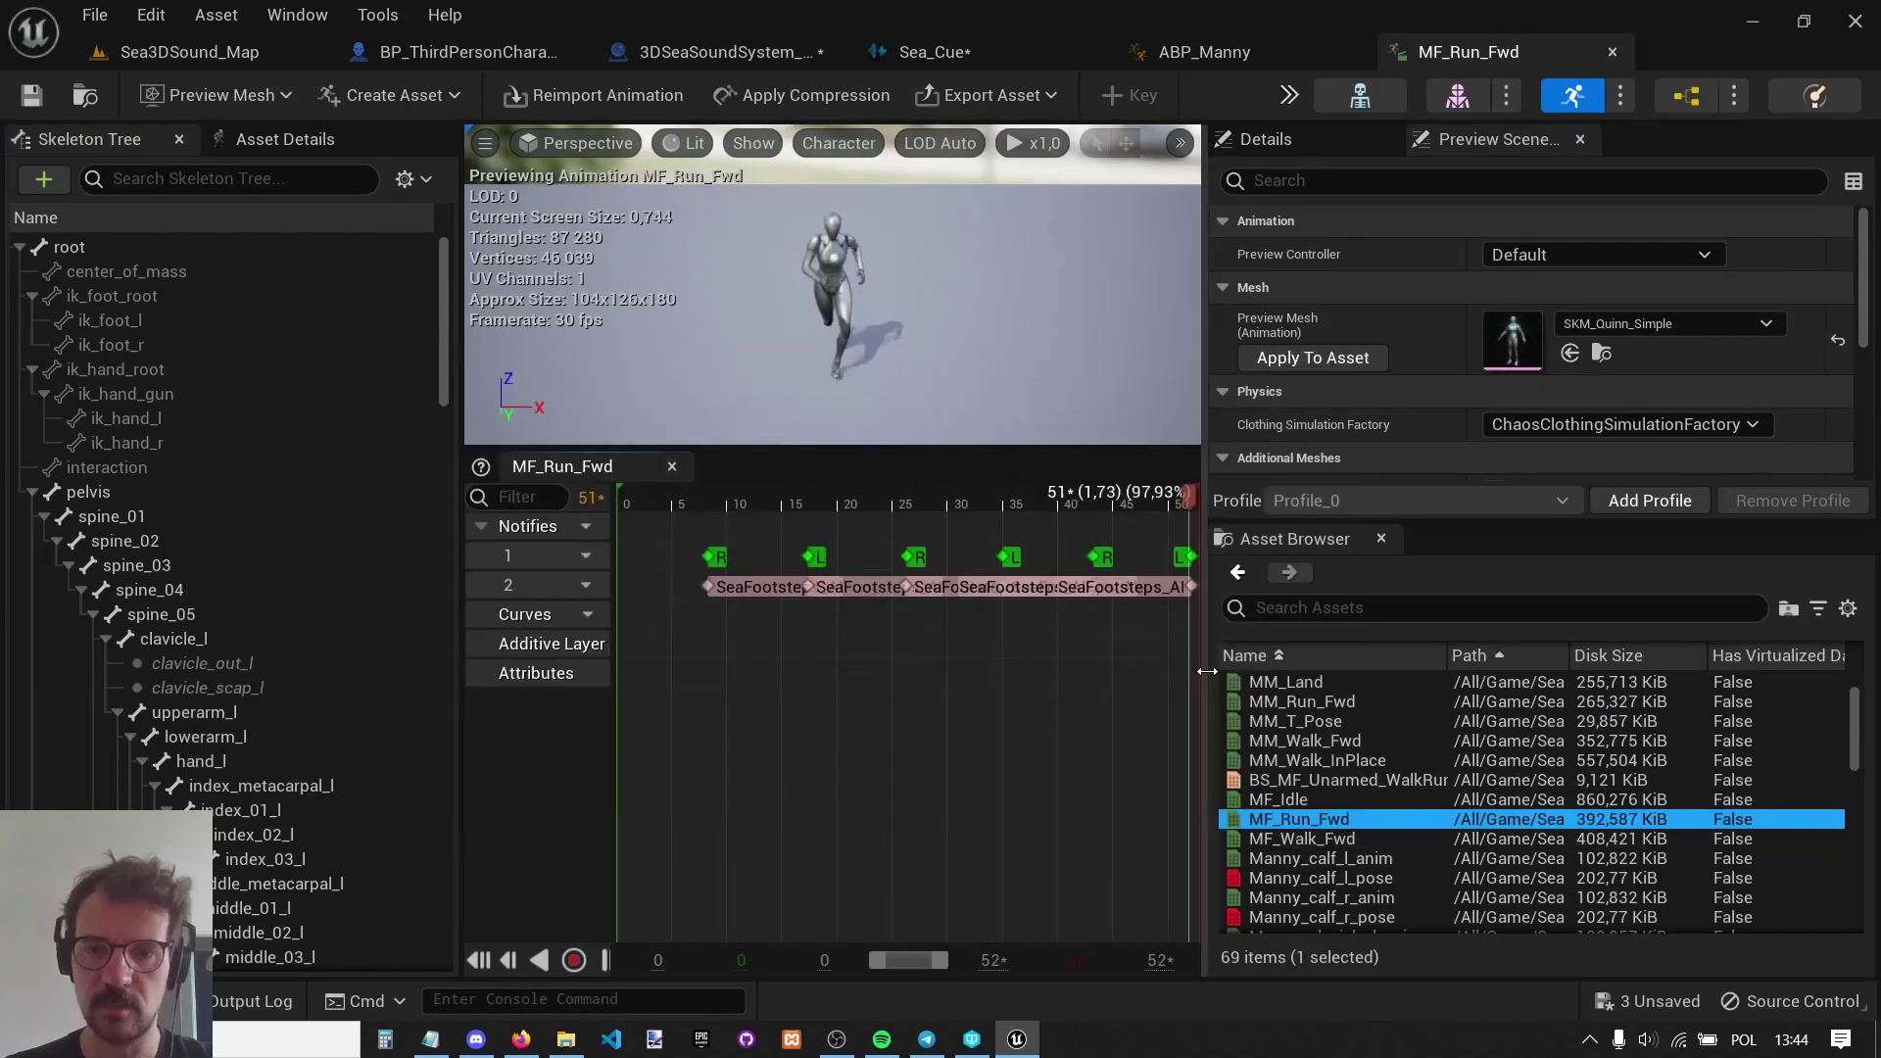
{"action": "left_click_drag", "start_coordinate": [1199, 665], "coordinate": [1621, 666]}
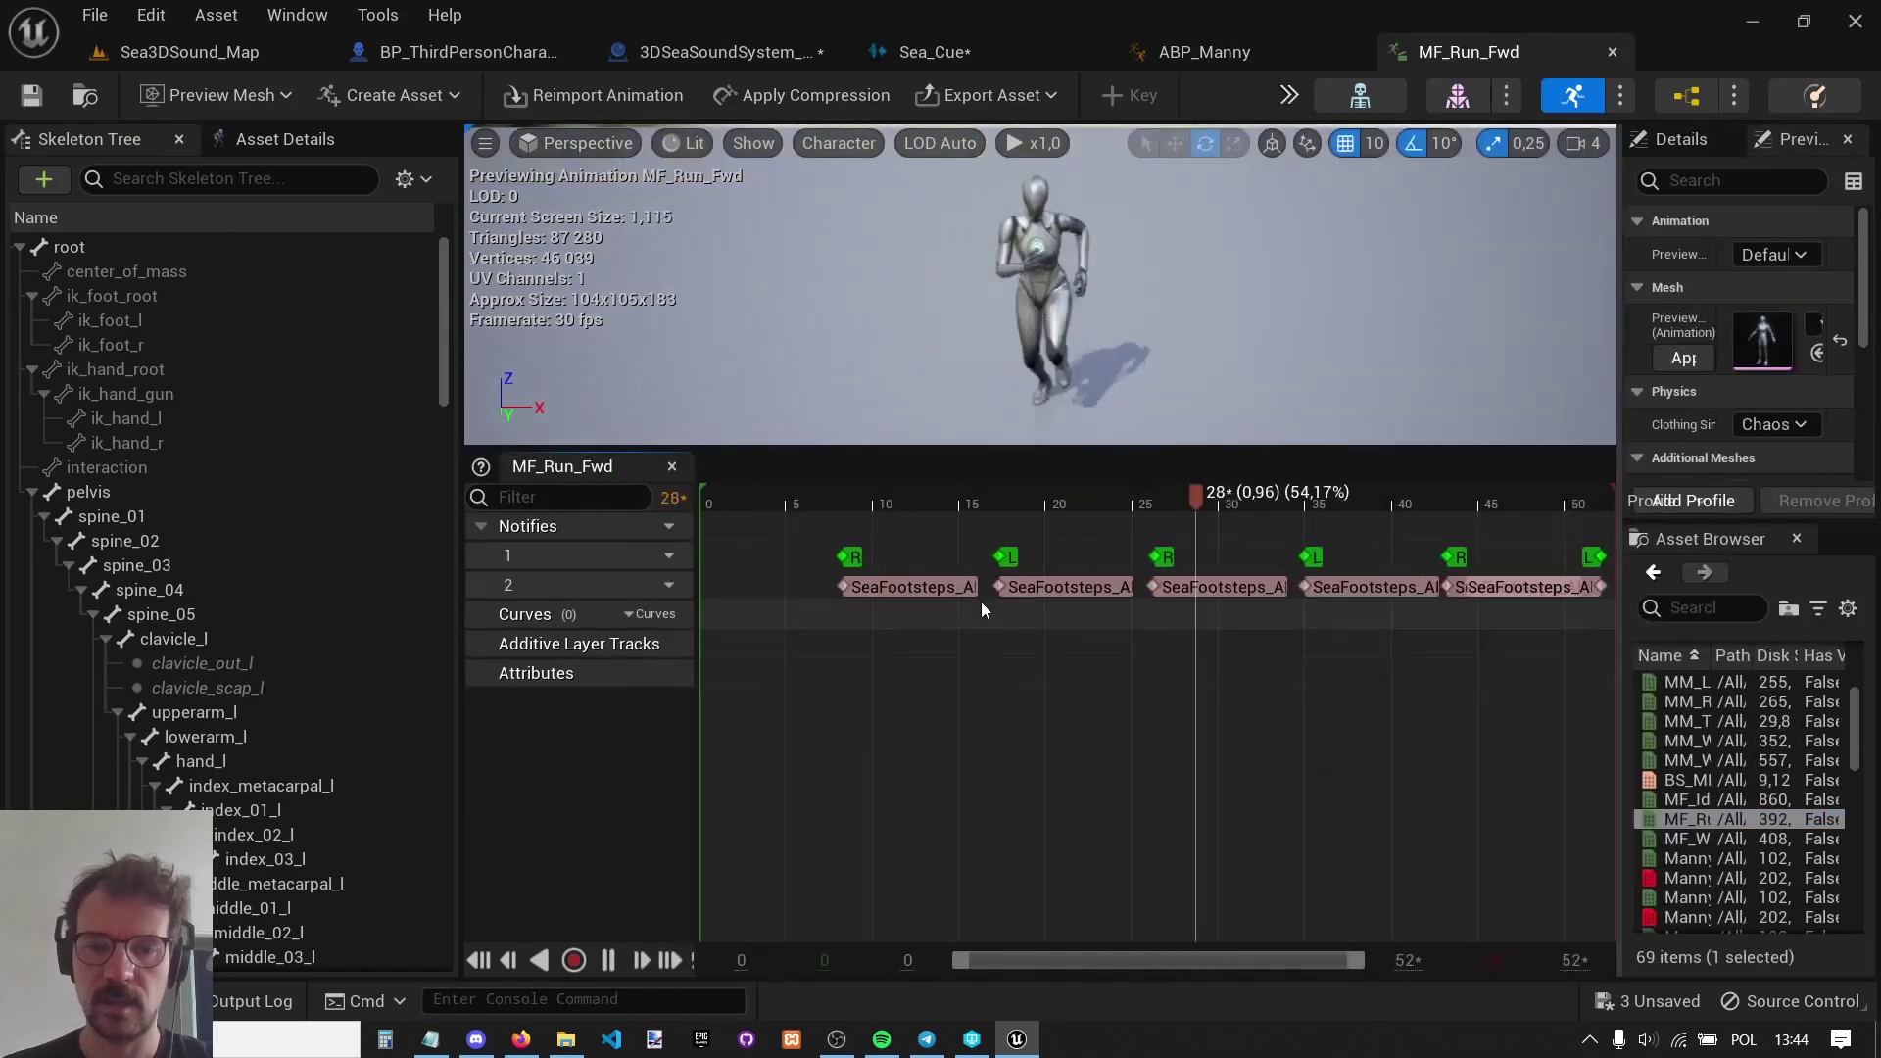
Select the first SeaFootsteps_AN notify on track 2 and show where SeaFootsteps_AN is listed among the notifies available to add, without adding one.
{"action": "left_click", "coordinate": [892, 588]}
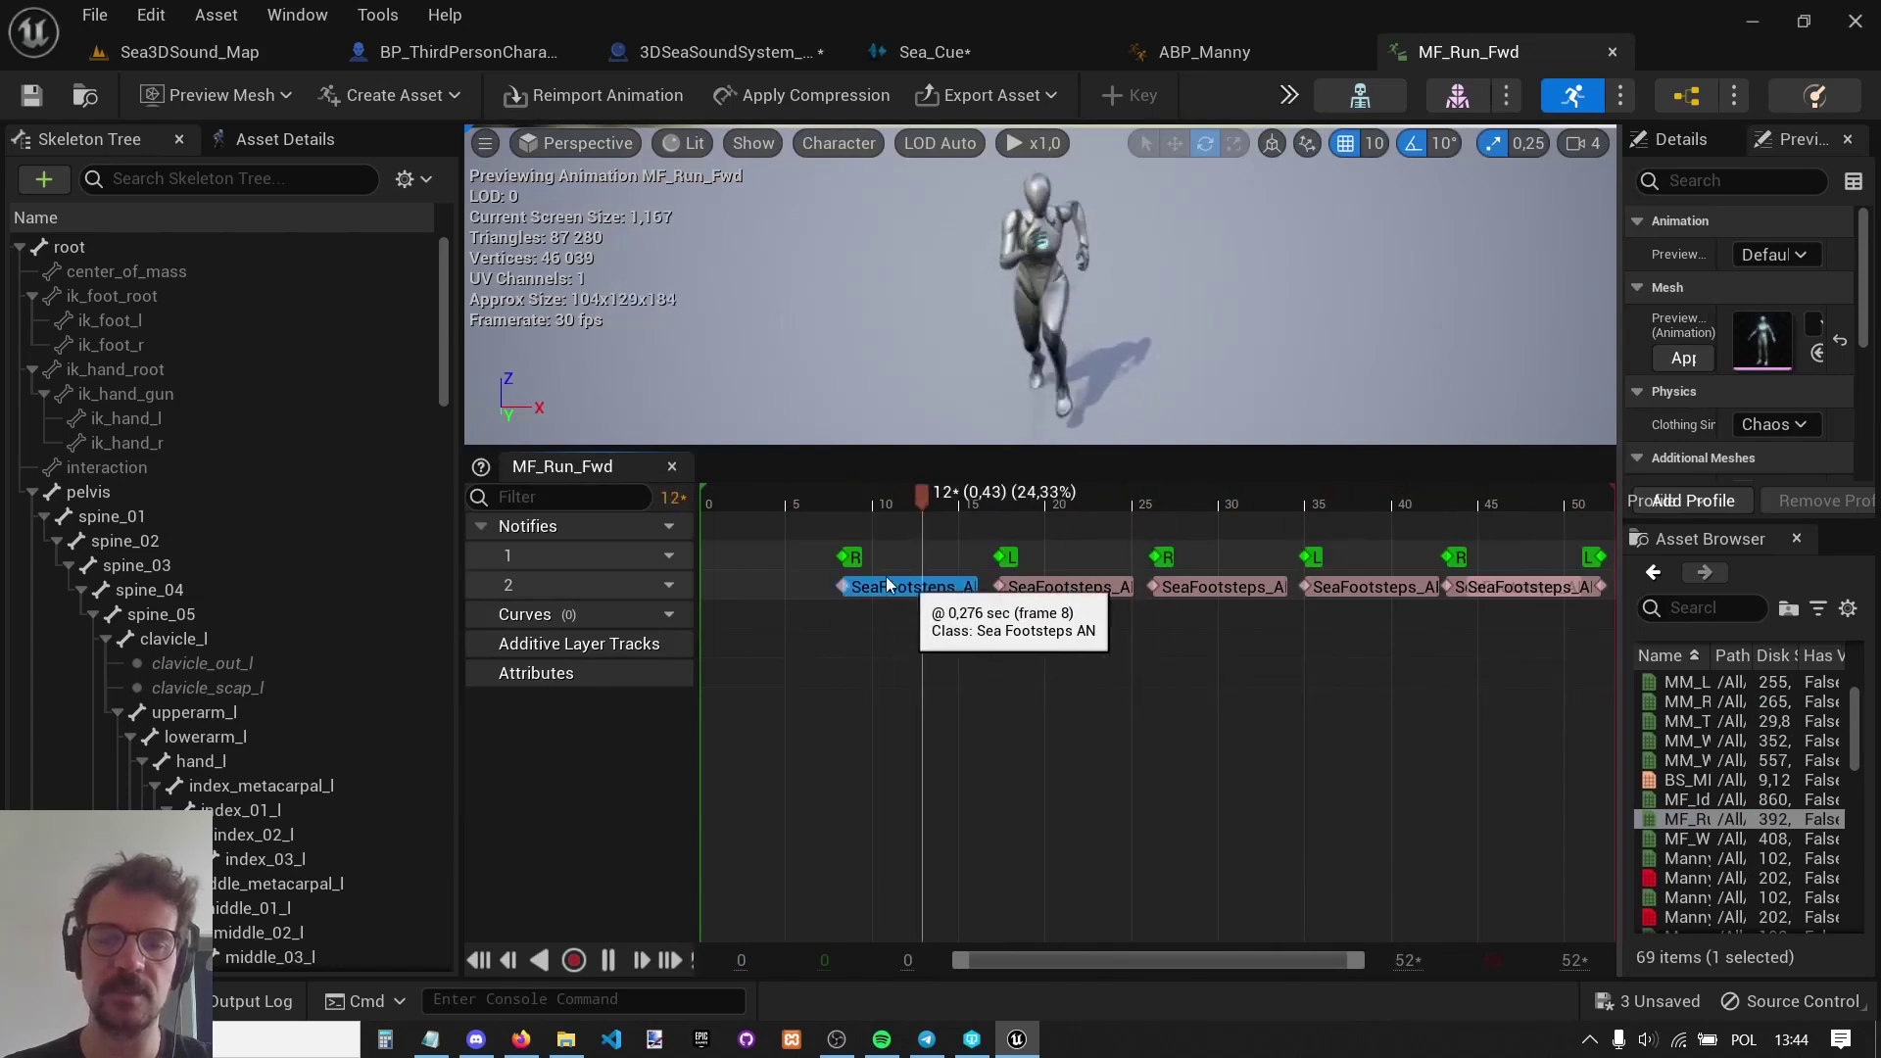
{"action": "right_click", "coordinate": [740, 588]}
{"action": "left_click", "coordinate": [798, 638]}
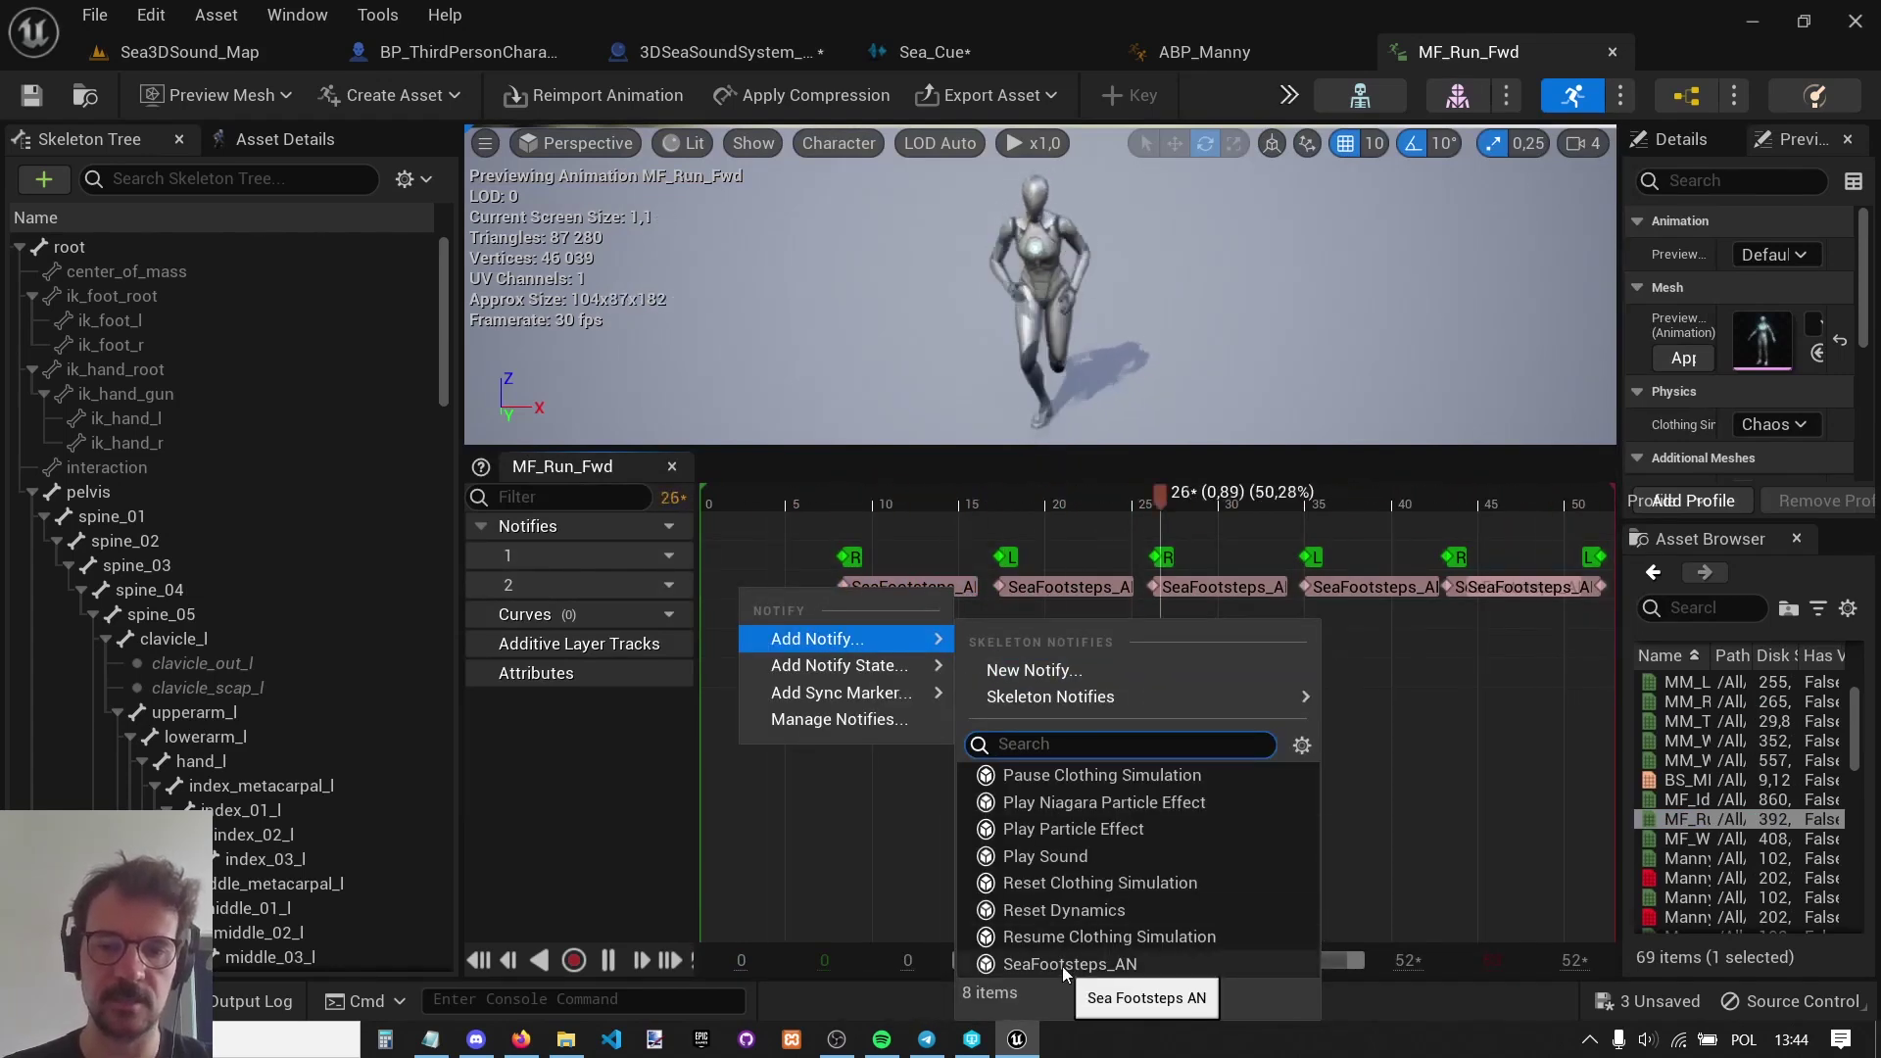
{"action": "left_click", "coordinate": [744, 553]}
{"action": "left_click", "coordinate": [755, 585]}
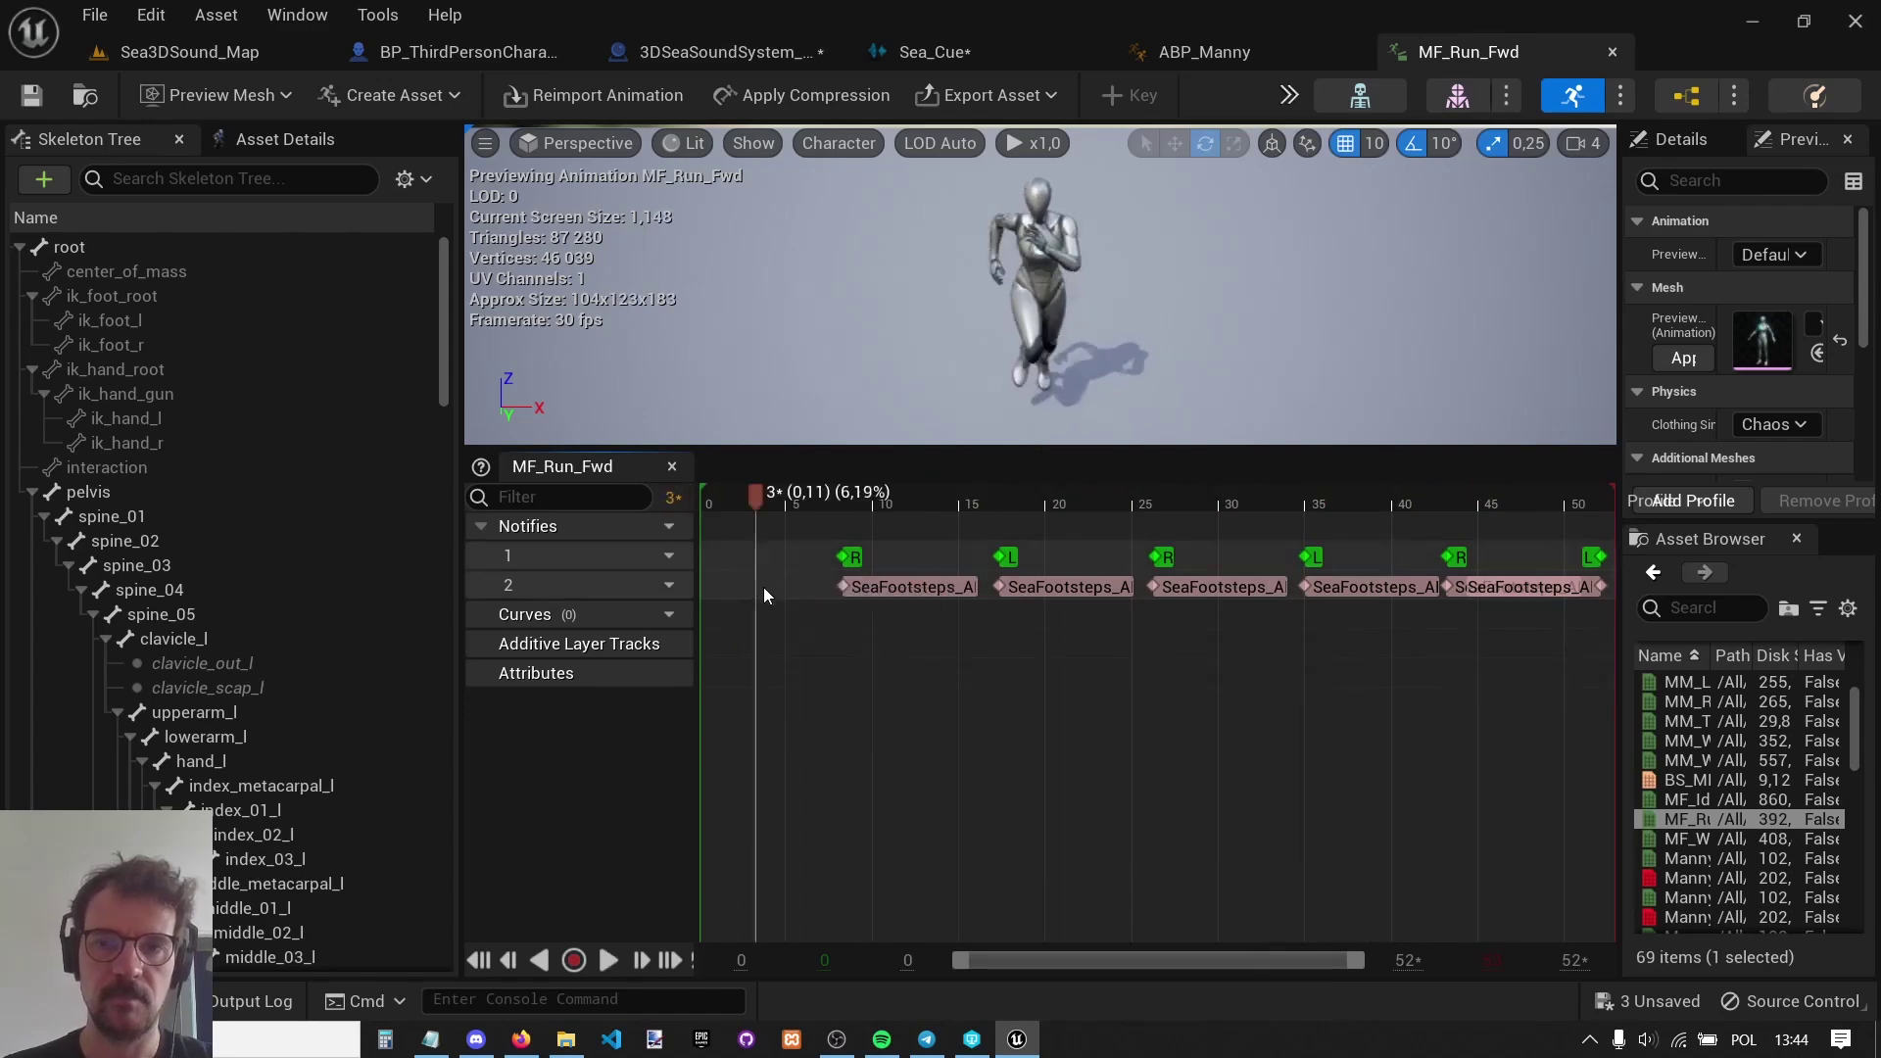
Return to the Sea3DSound_Map level and turn the view along the shoreline.
{"action": "left_click", "coordinate": [188, 57]}
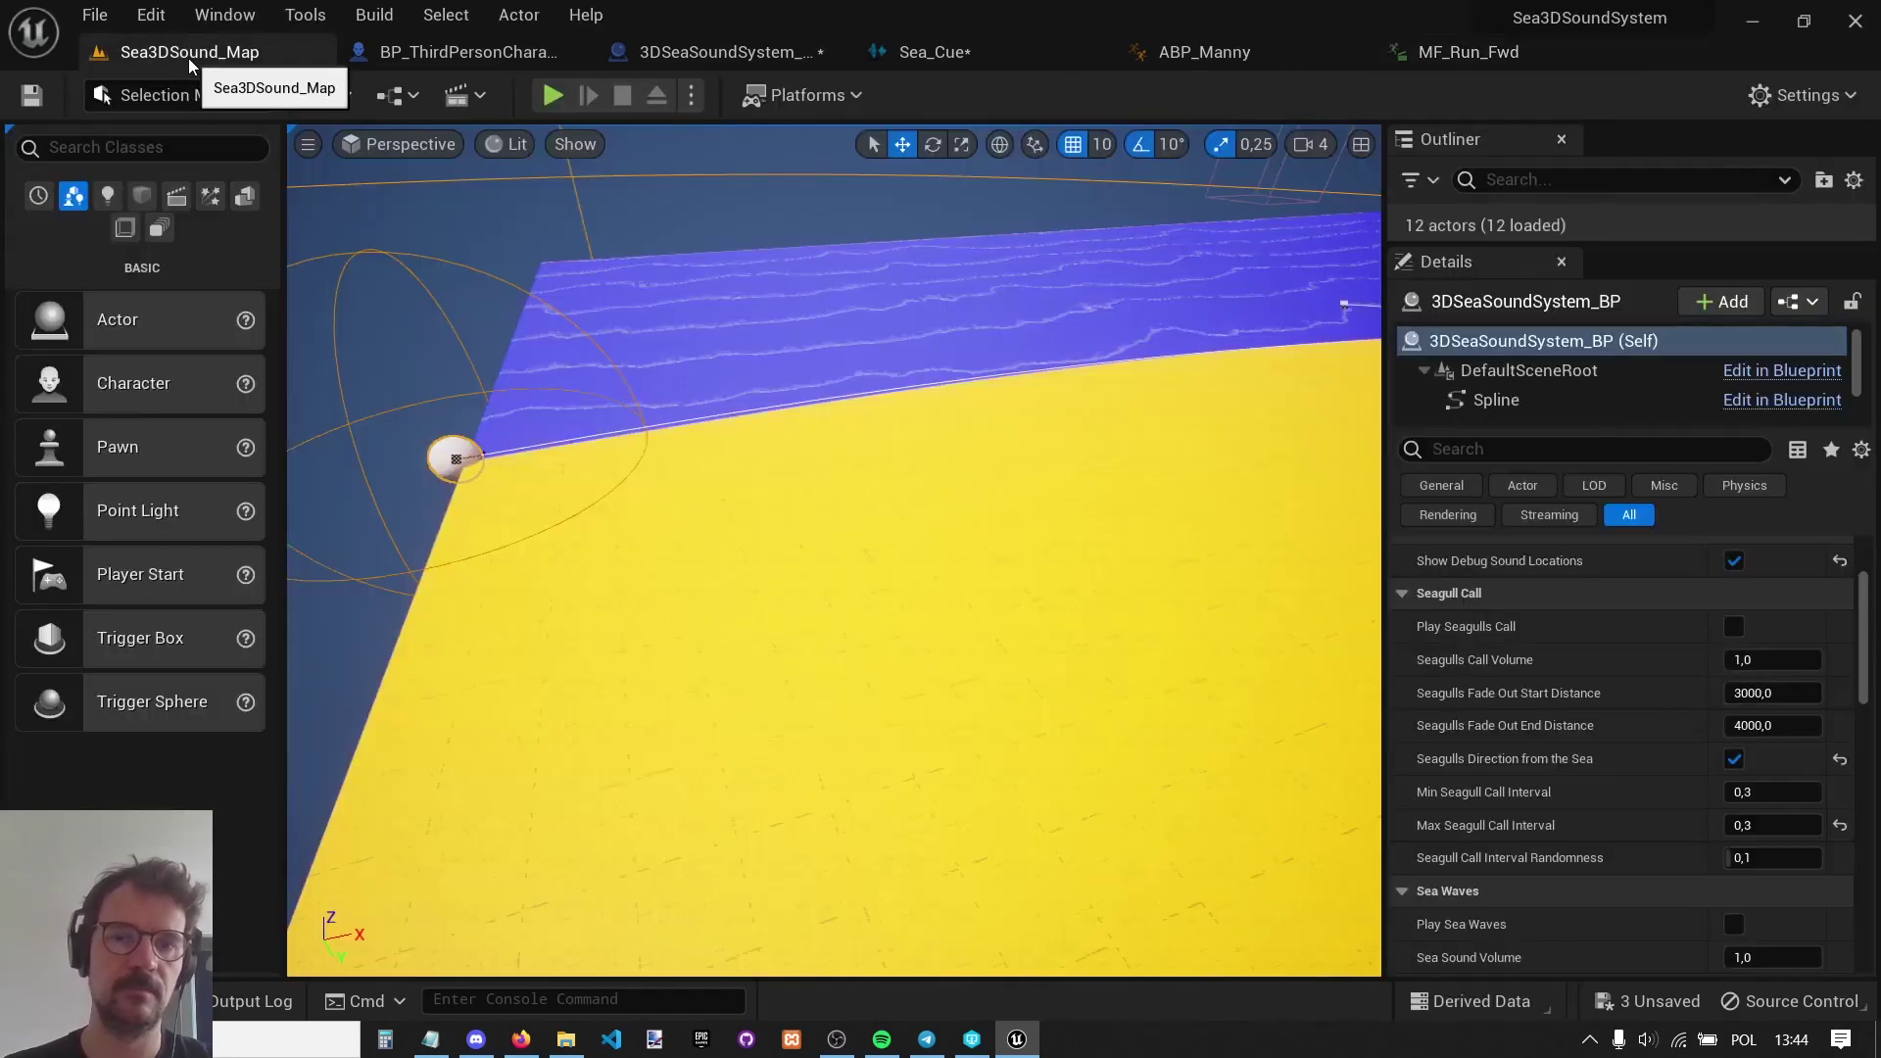
{"action": "right_click_drag", "start_coordinate": [833, 550], "coordinate": [1019, 421]}
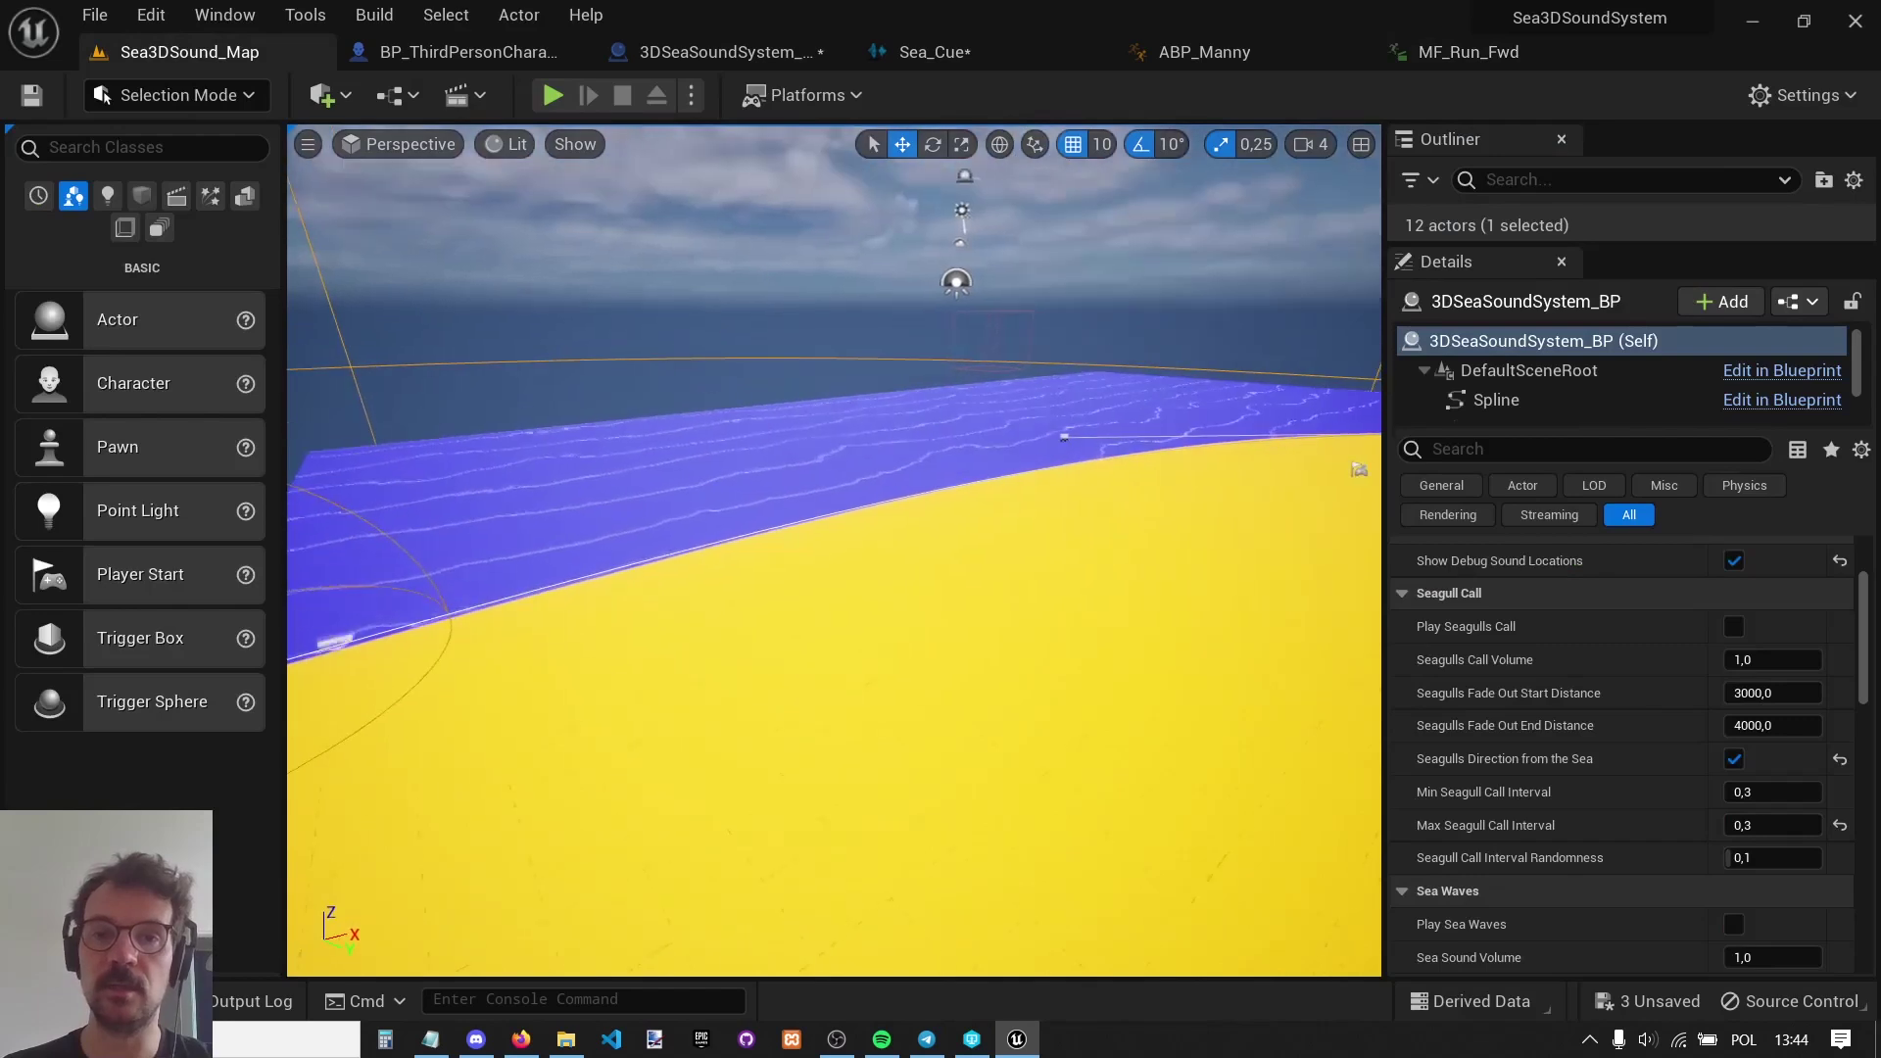